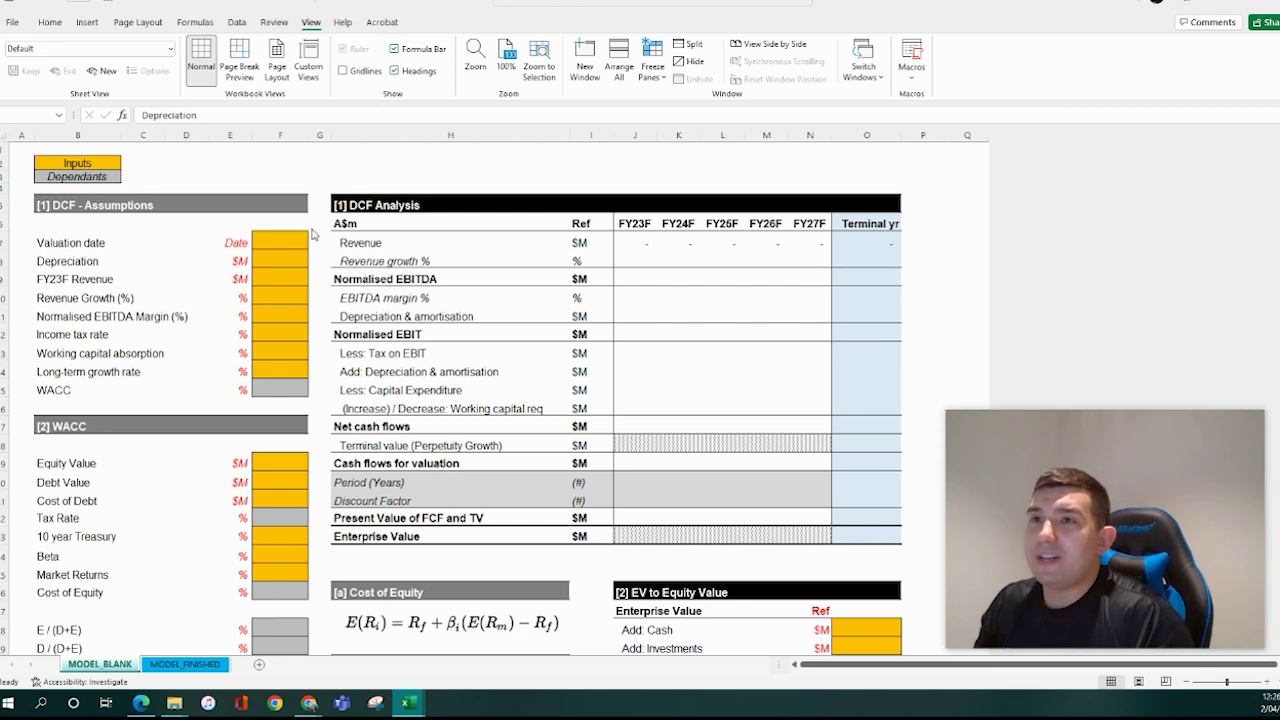
Clear the existing Revenue row contents from FY23F through the terminal year in the DCF Analysis table
drag(319, 241, 310, 398)
click(320, 241)
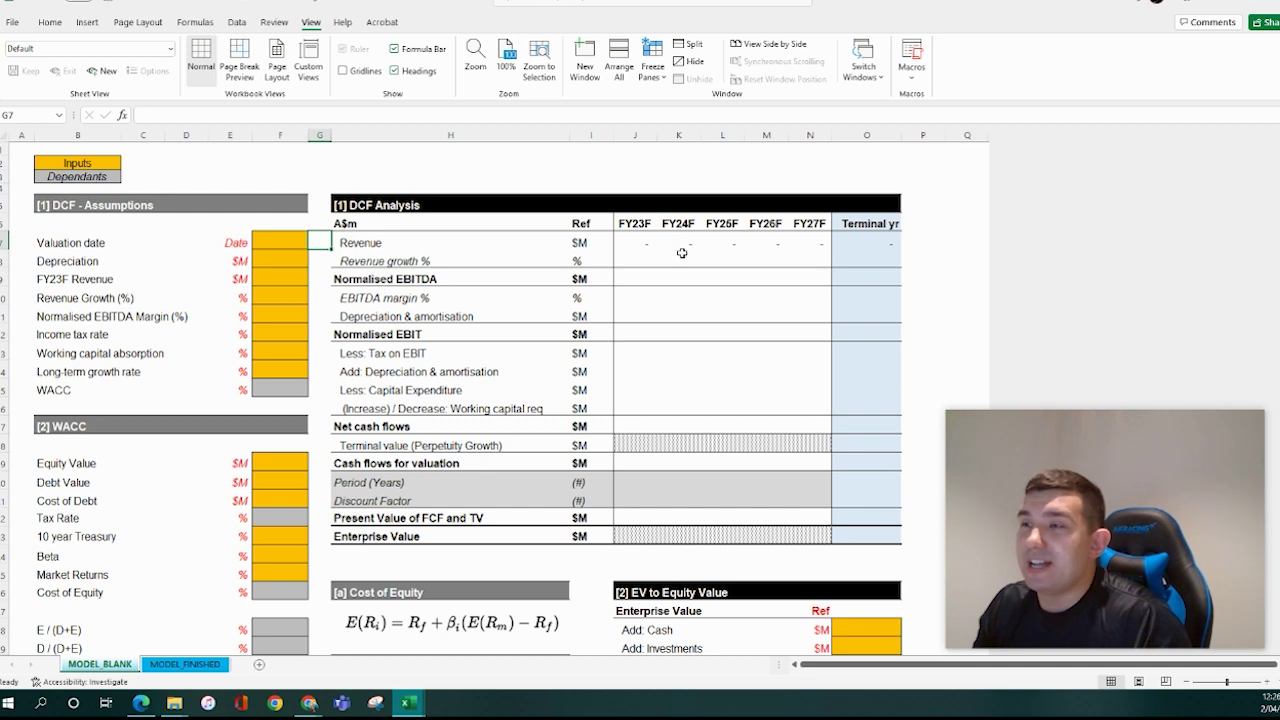
click(647, 245)
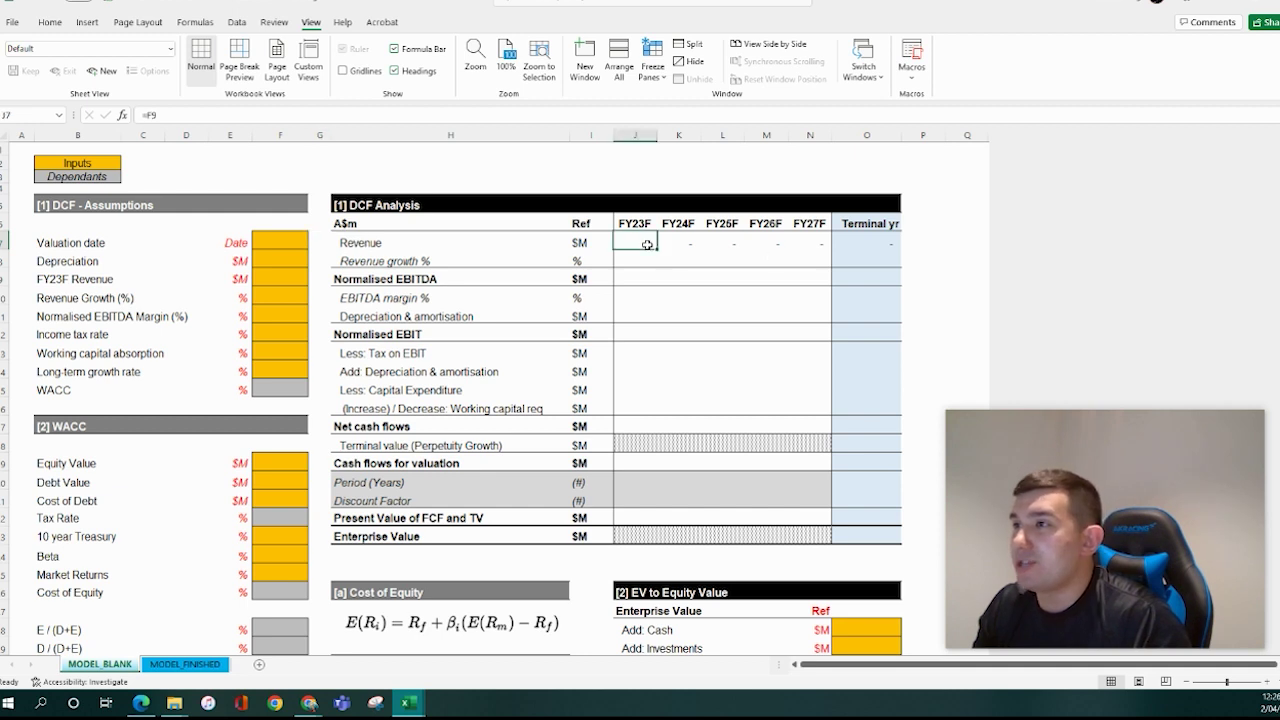
key(ctrl+shift+Right)
key(Delete)
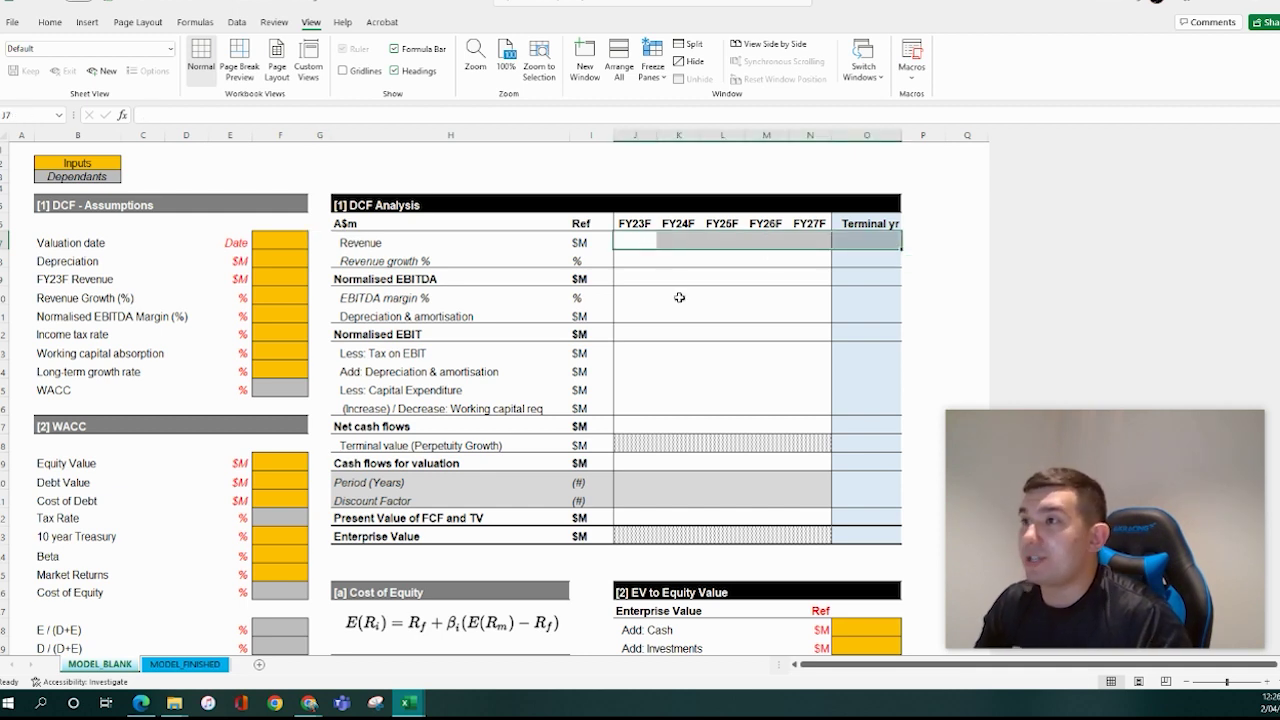
key(Left)
key(Left)
key(Left)
key(Left)
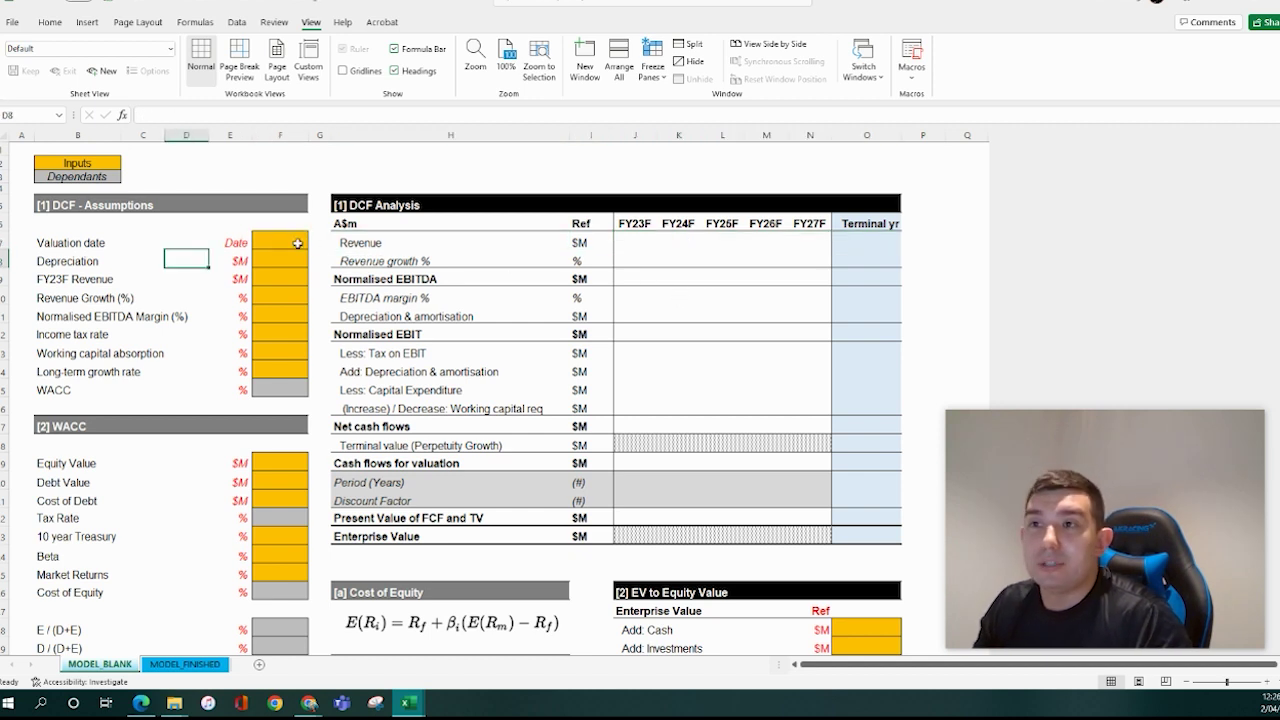
click(638, 226)
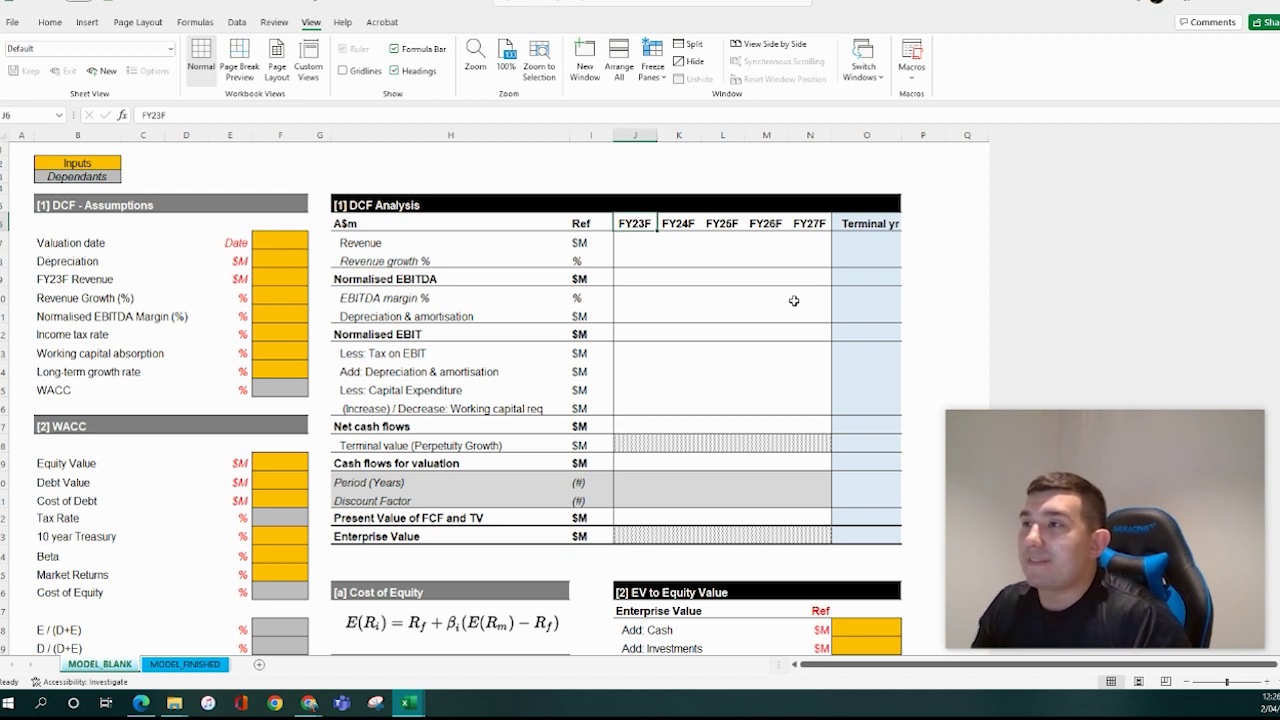
Set the valuation date in the DCF assumptions to 1/07/2022
click(298, 244)
text(1/0)
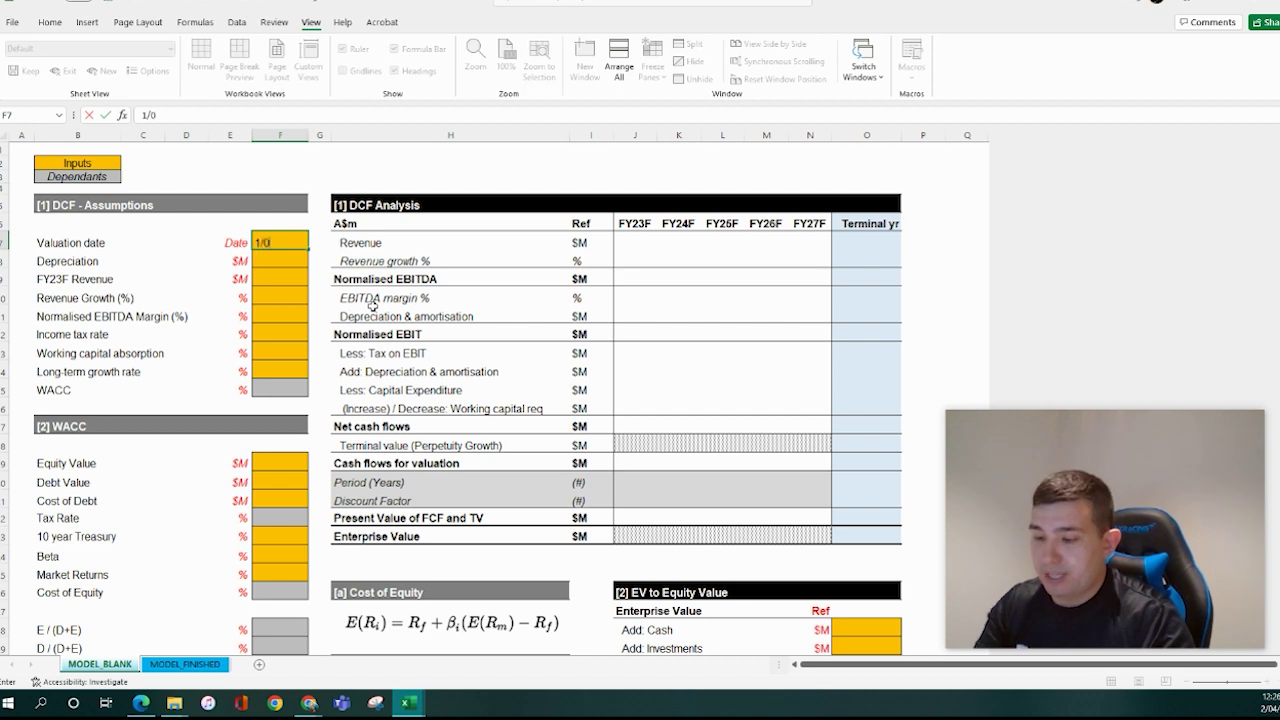
text(7/2022)
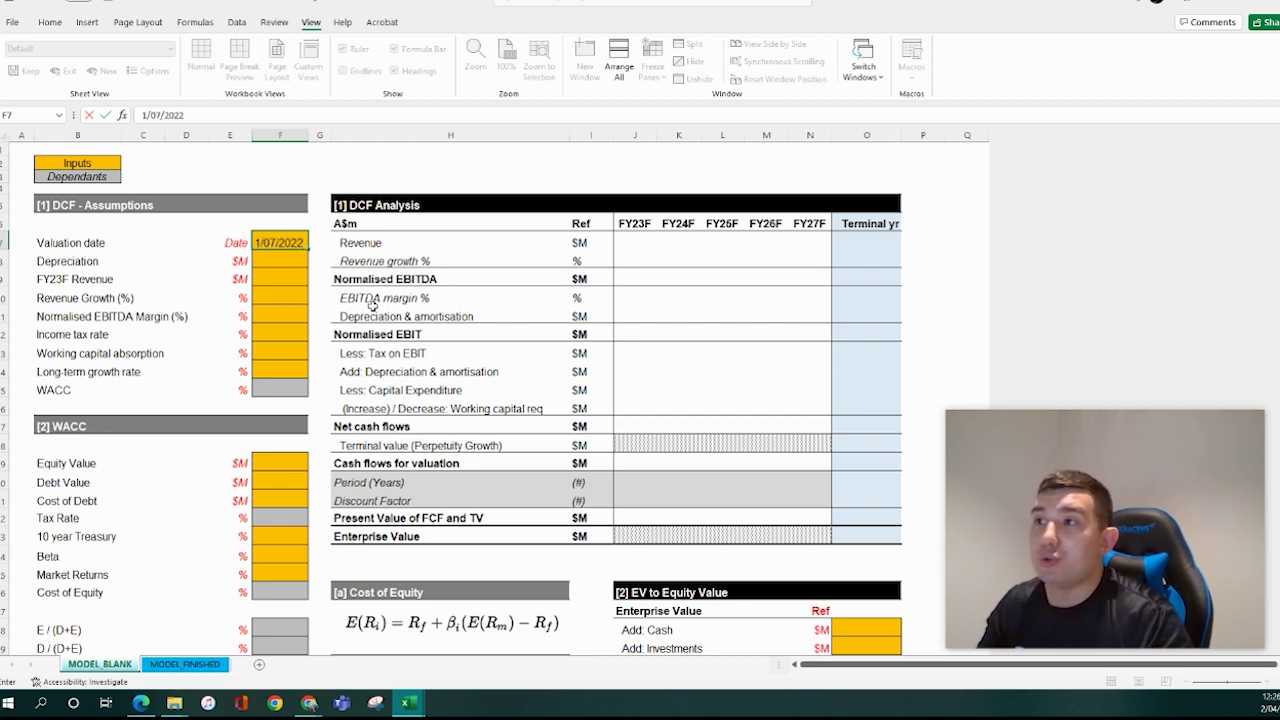
key(Return)
Enter 120 as the FY23F Revenue assumption and 7.5% as the Revenue Growth assumption
click(300, 296)
click(273, 262)
click(628, 242)
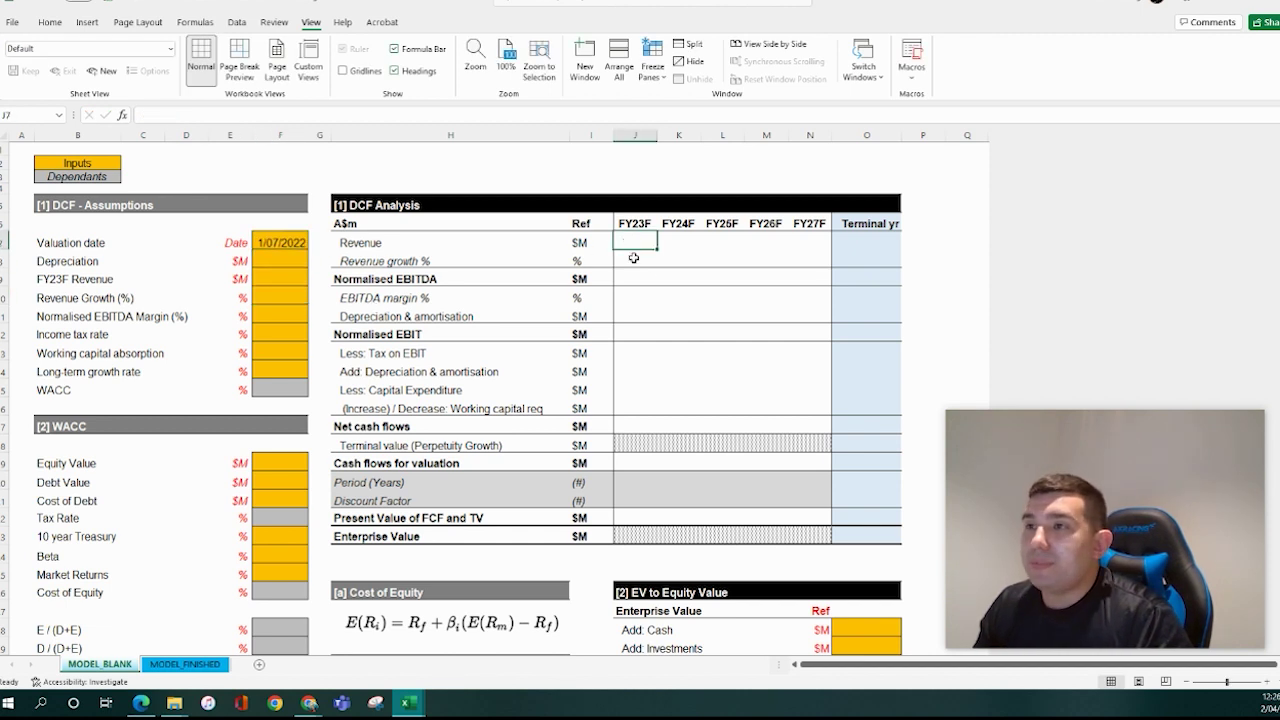
click(289, 279)
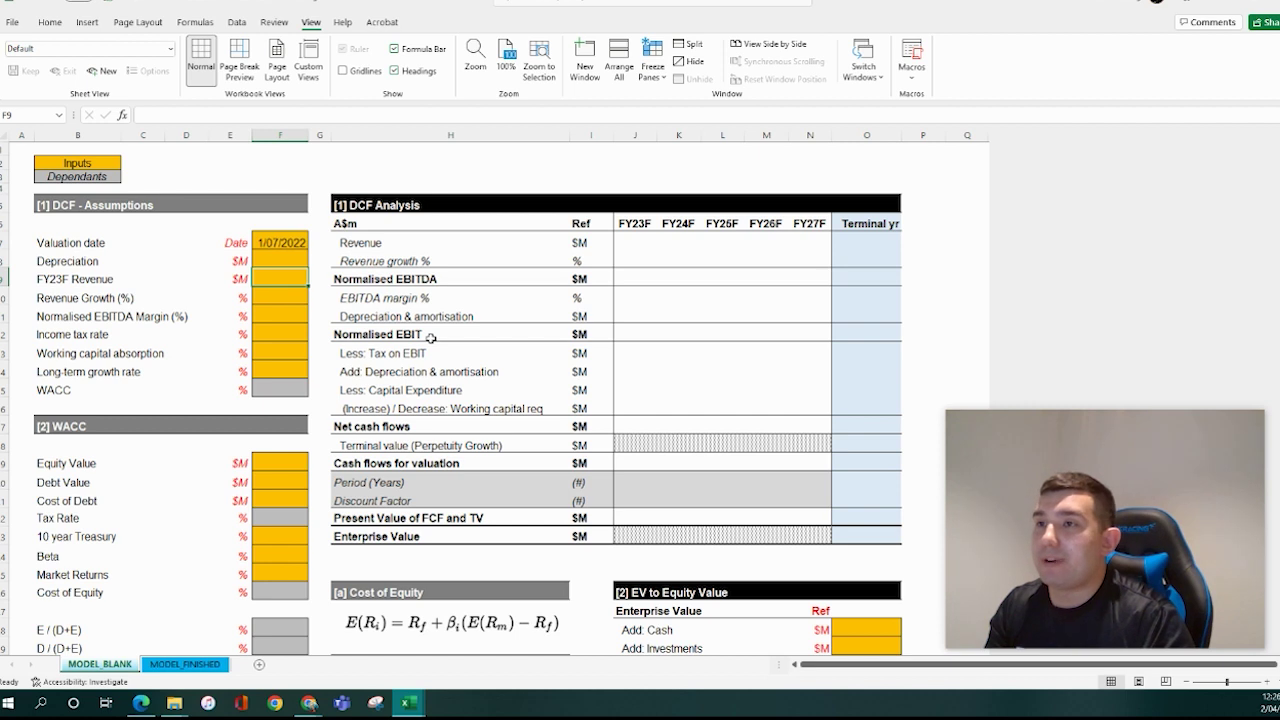
text(120)
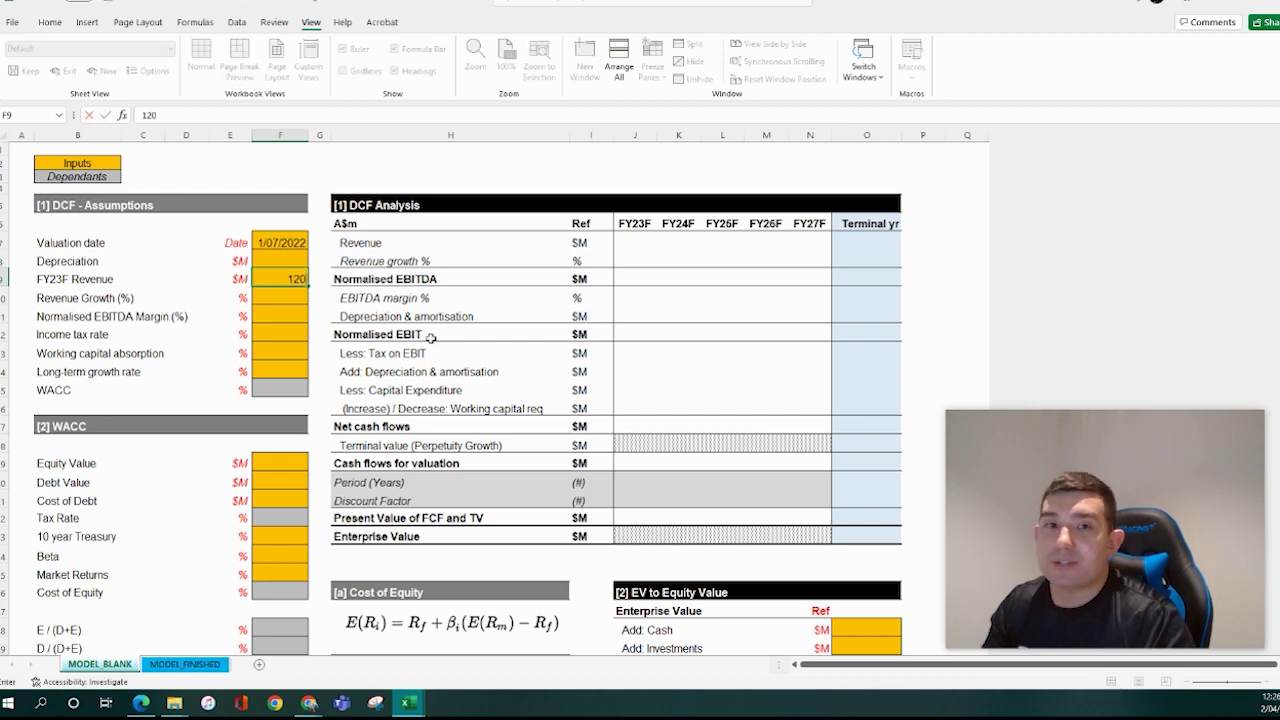
key(Return)
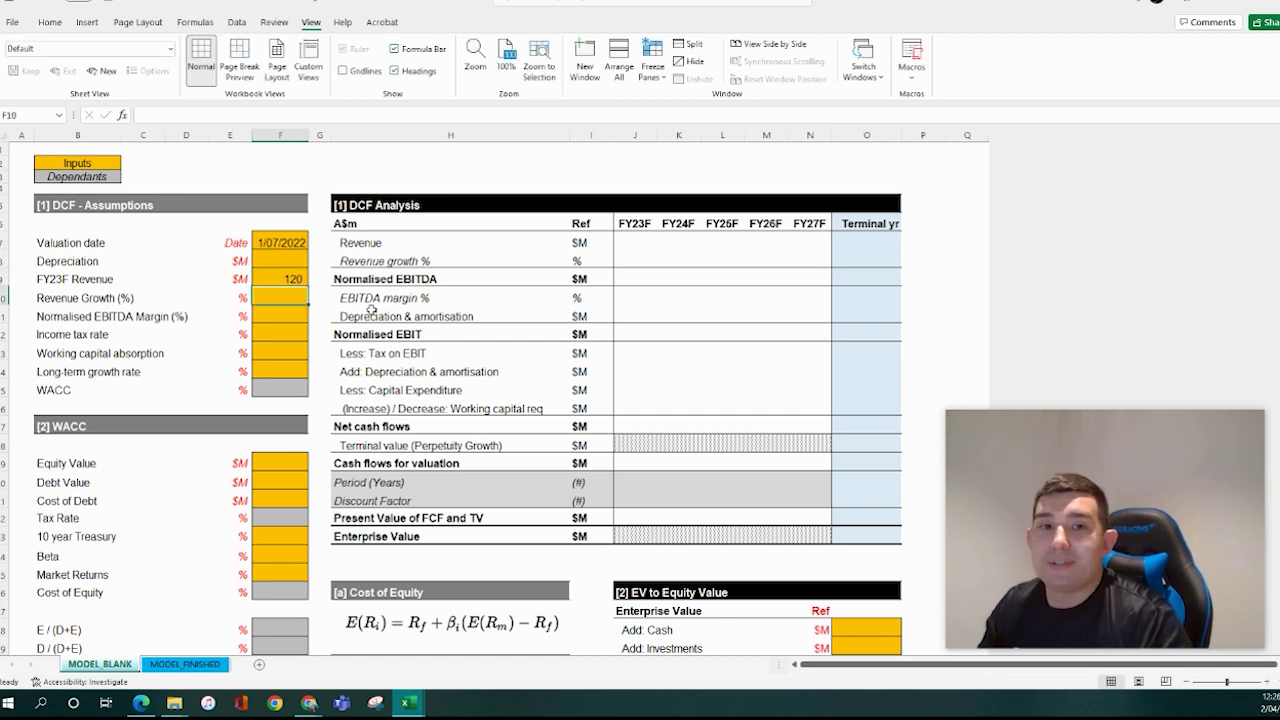
text(7.5)
key(Return)
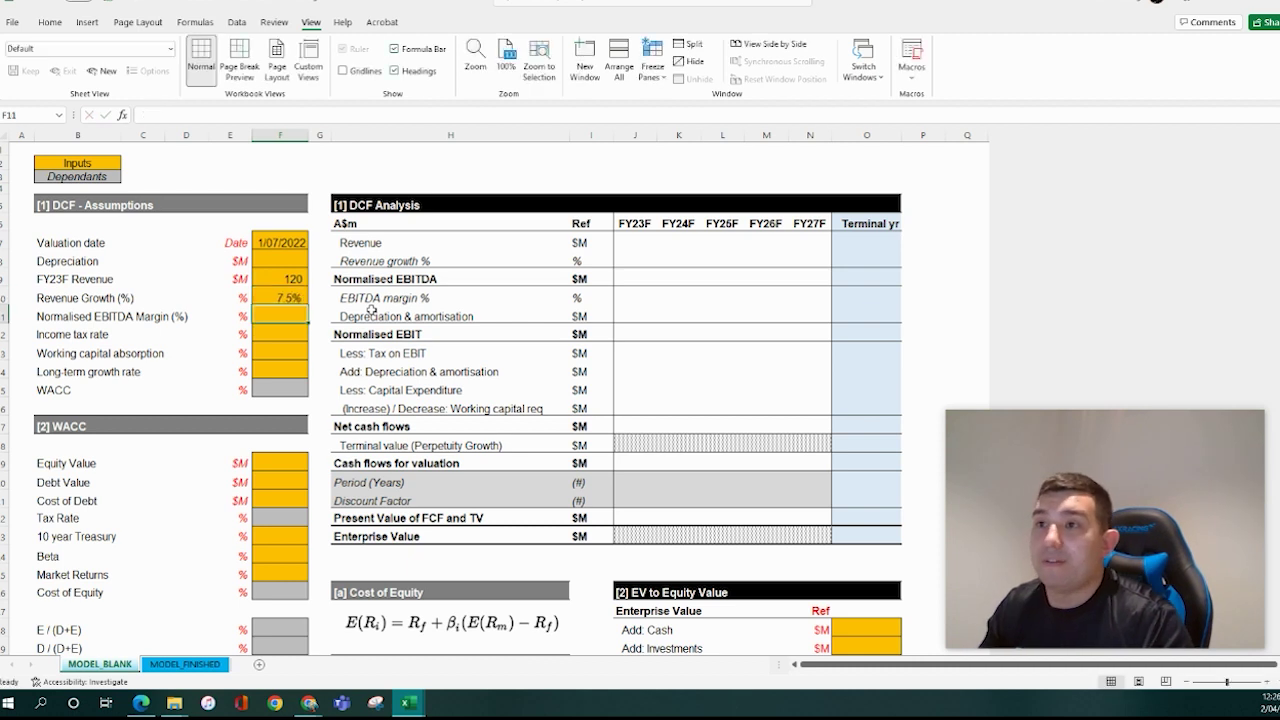
Link the FY23F Revenue cell in the DCF Analysis table to the FY23F Revenue assumption in F9
click(626, 244)
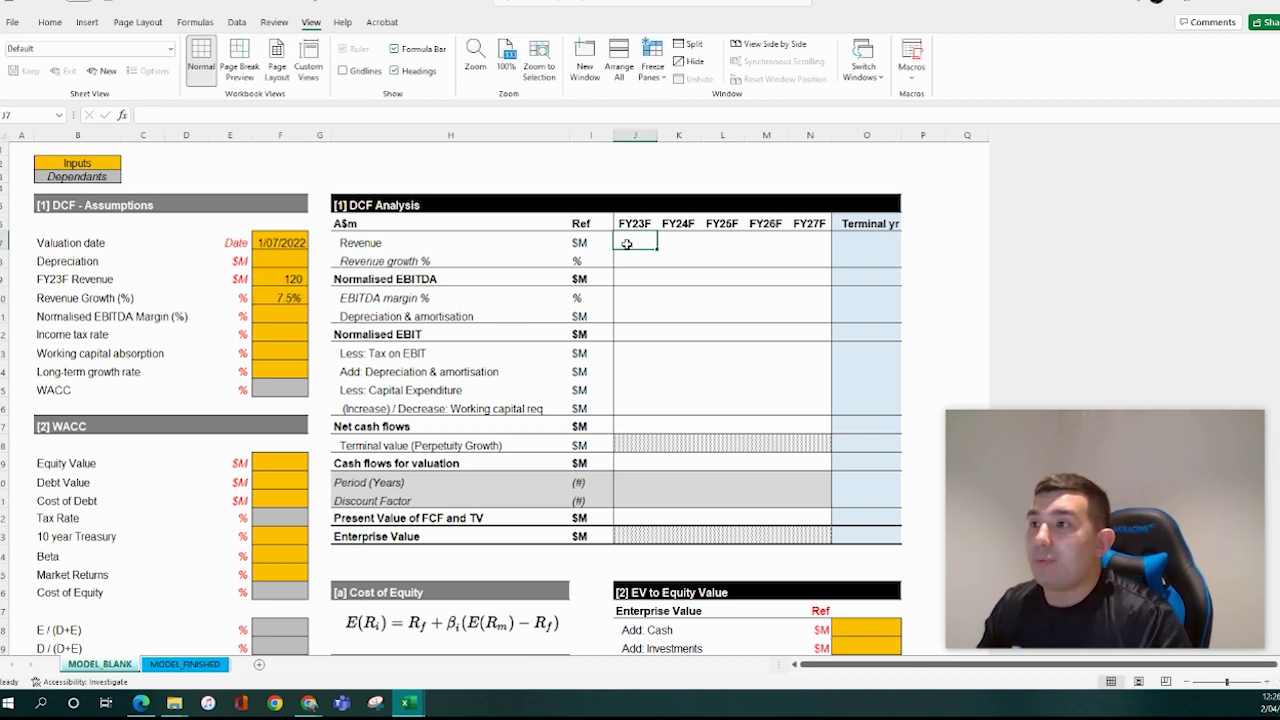
text(=)
click(280, 279)
key(Tab)
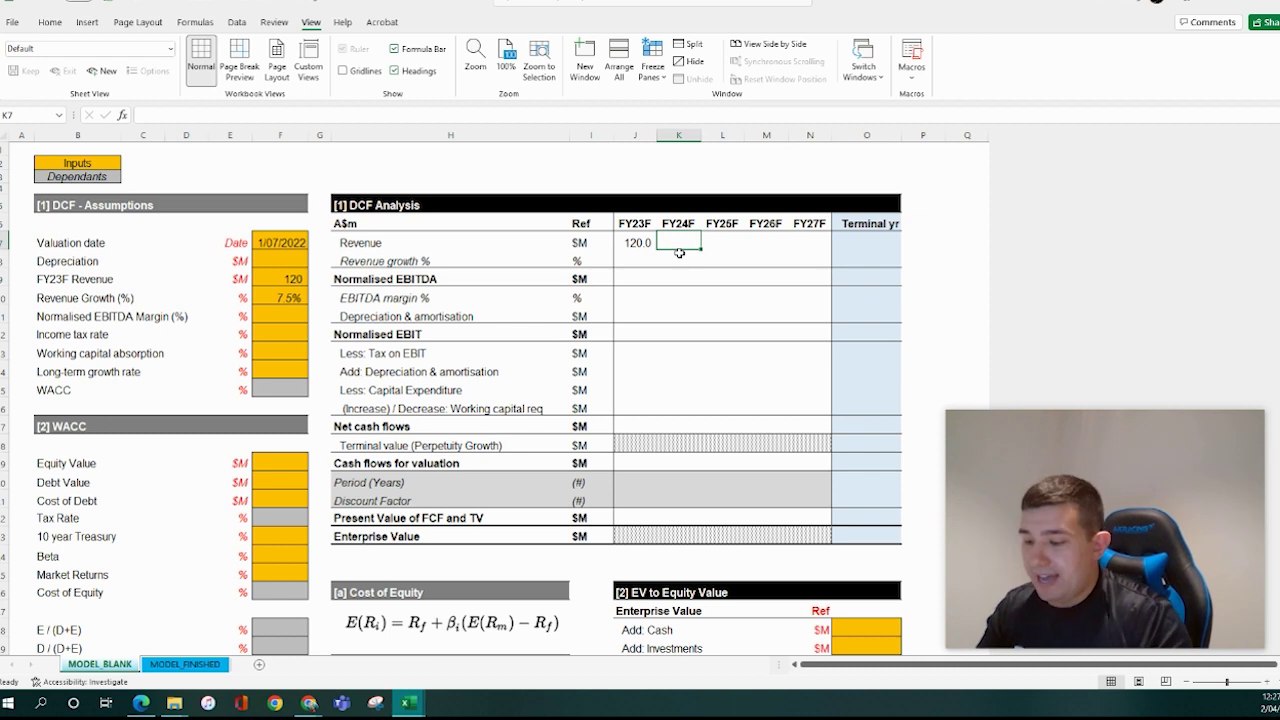
Calculate FY24F Revenue in K7 by growing FY23F revenue with the fixed growth assumption, using =J7*(1+$F$10)
text(+)
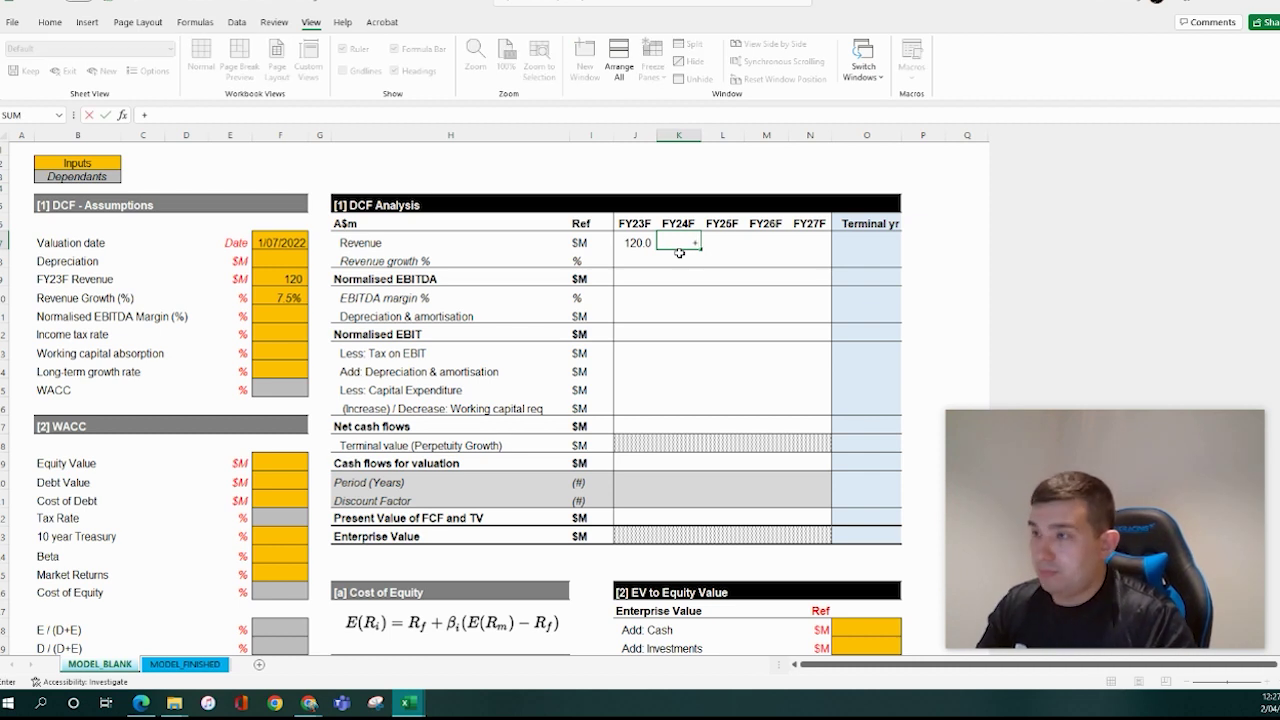
key(Left)
text(*)
key(Left)
key(Left)
key(Left)
key(Left)
key(Left)
key(Down)
key(Down)
key(Down)
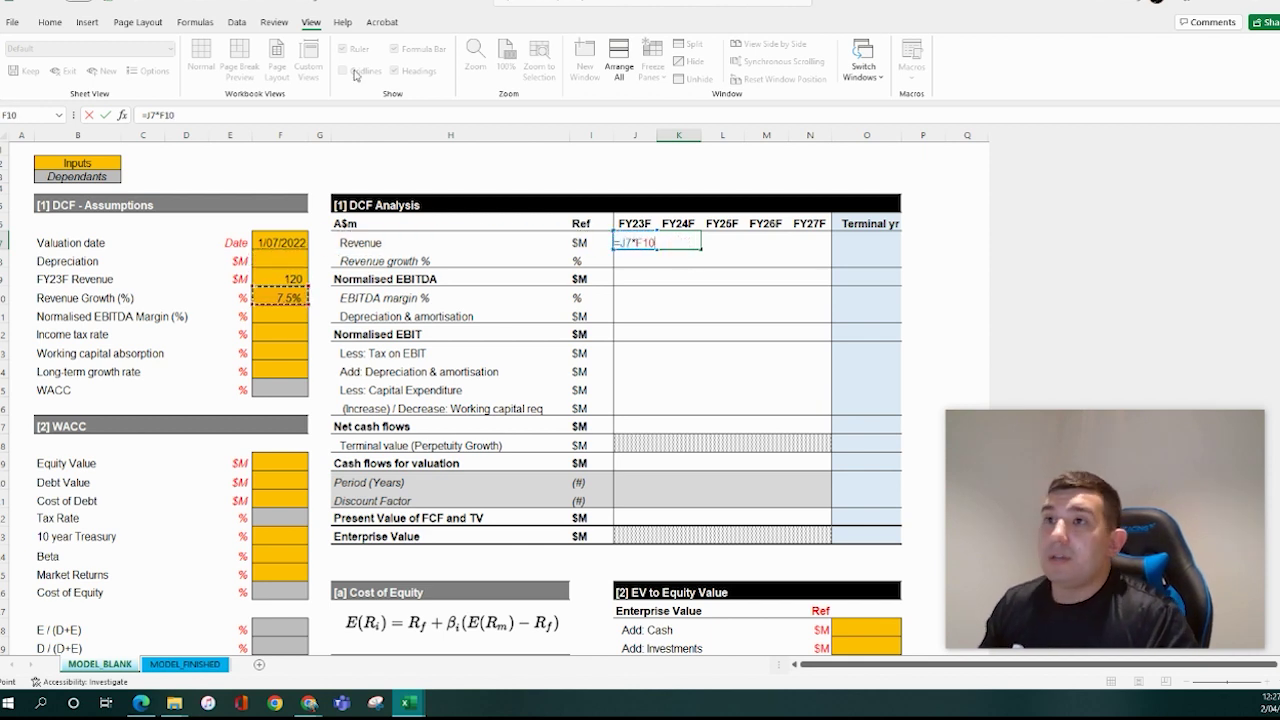
click(163, 115)
text((1+)
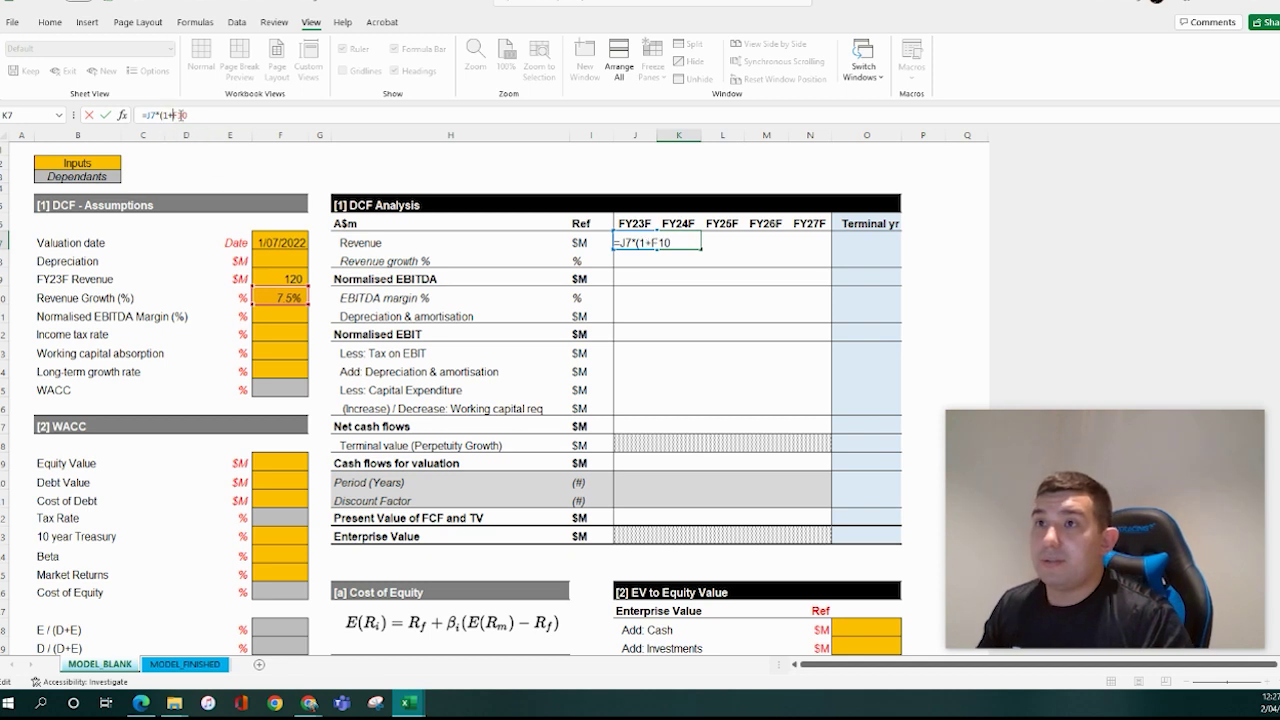
key(F4)
text())
key(Return)
key(Return)
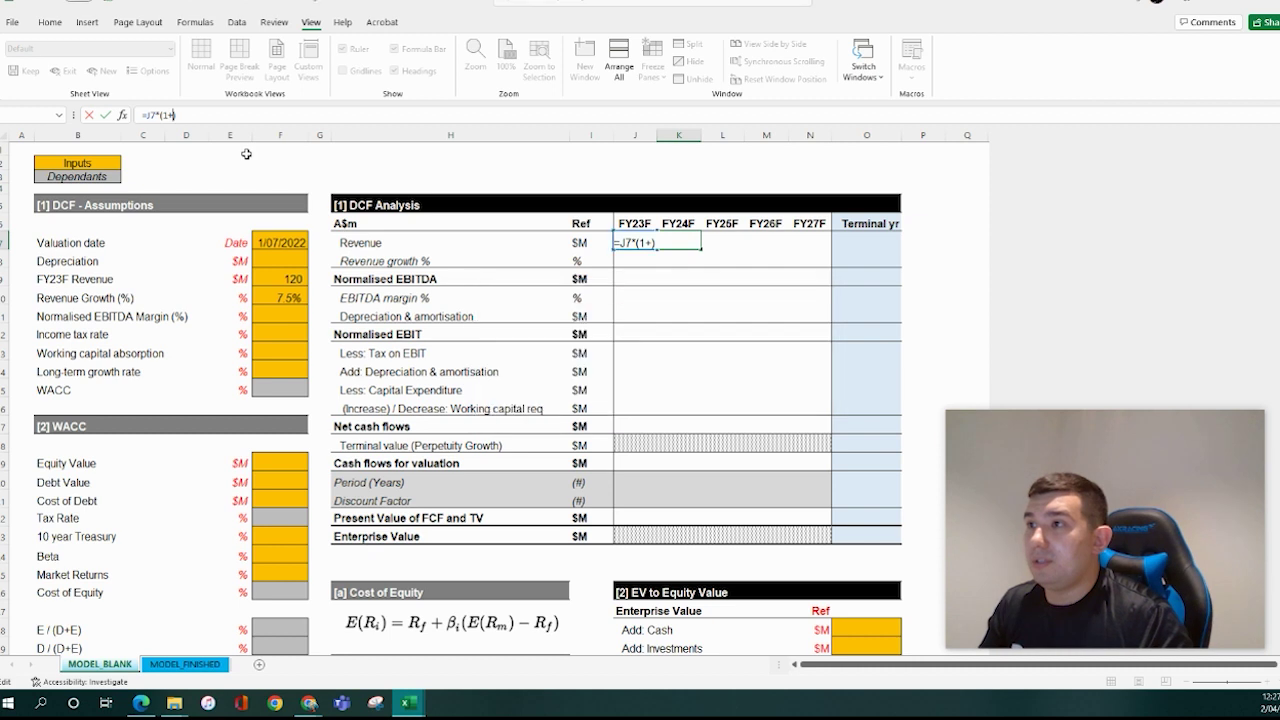
click(270, 297)
key(F4)
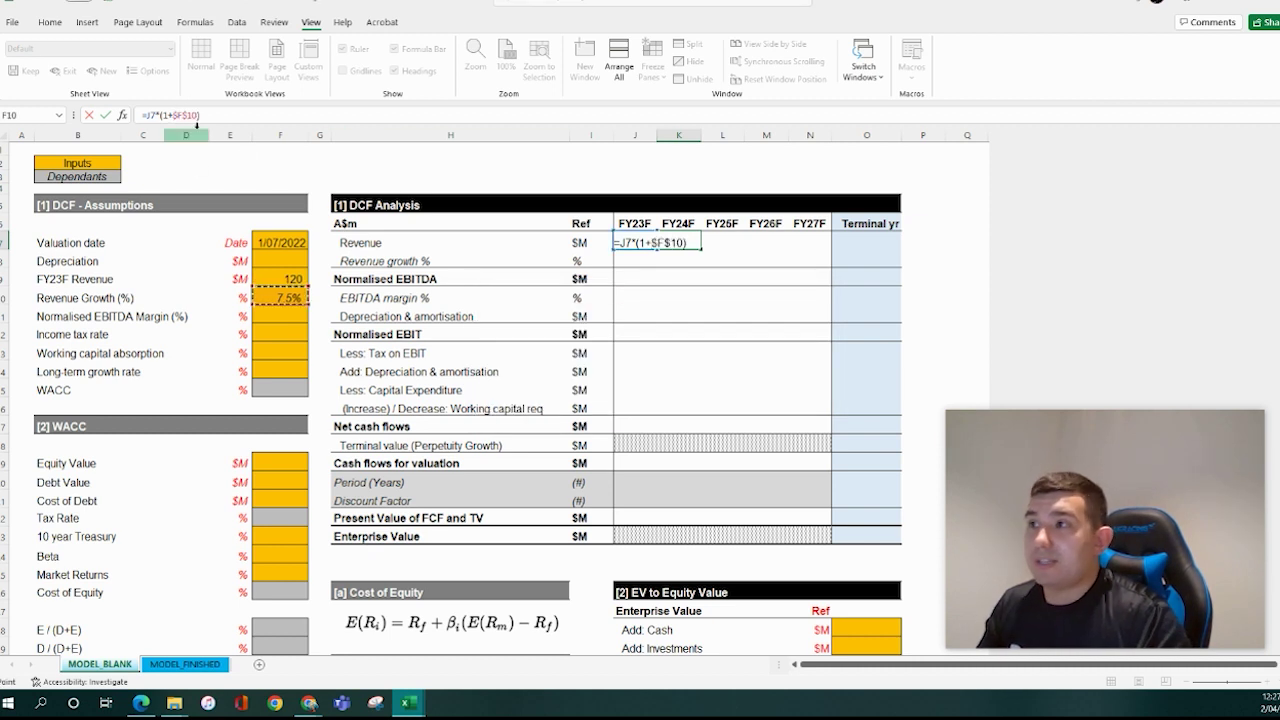
key(ctrl+Return)
Copy the FY24F Revenue formula across to the terminal year, pasting formulas only
key(ctrl+c)
key(shift+Right)
key(shift+Right)
key(shift+Right)
key(shift+Right)
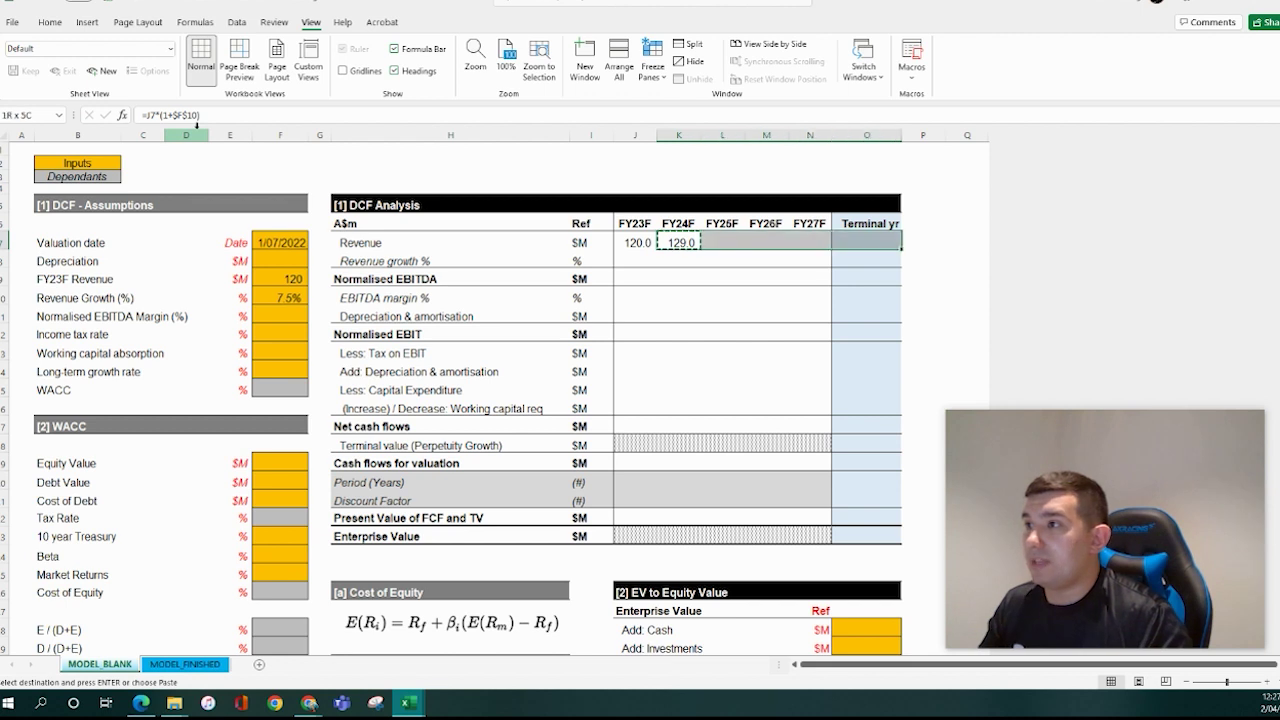
key(ctrl+alt+v)
key(f)
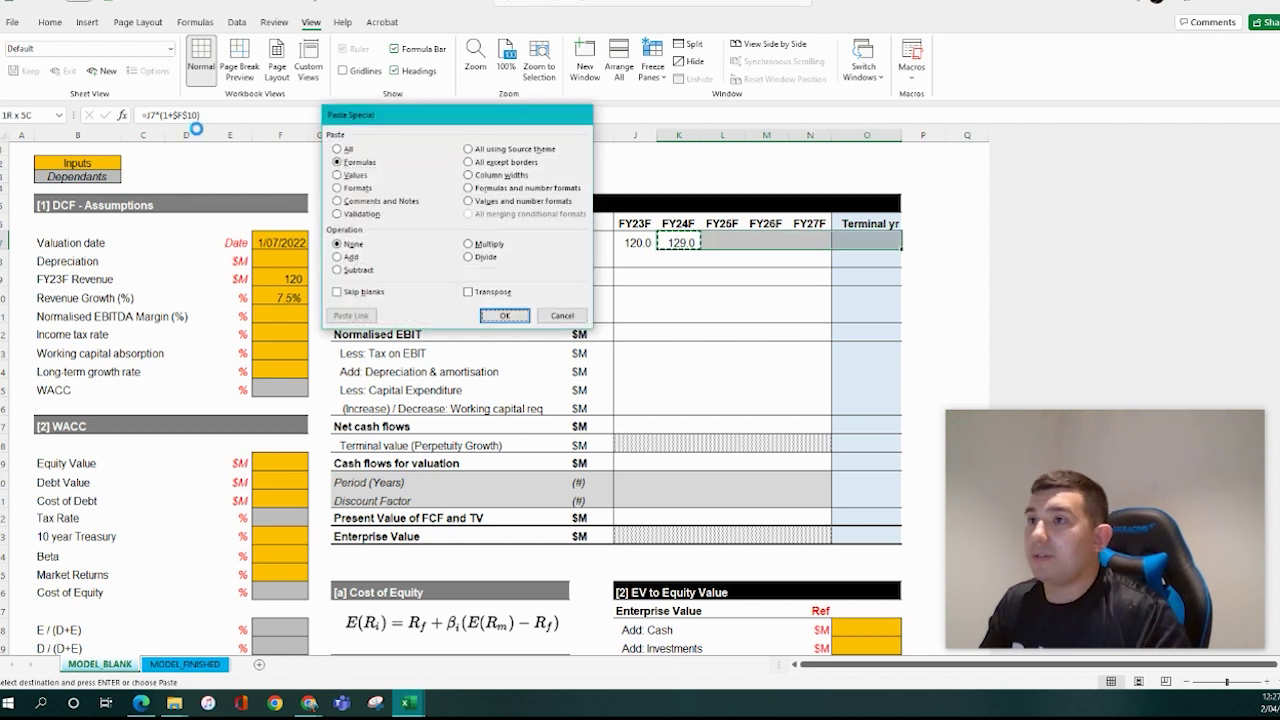
key(Return)
click(739, 250)
click(862, 250)
drag(643, 240, 868, 244)
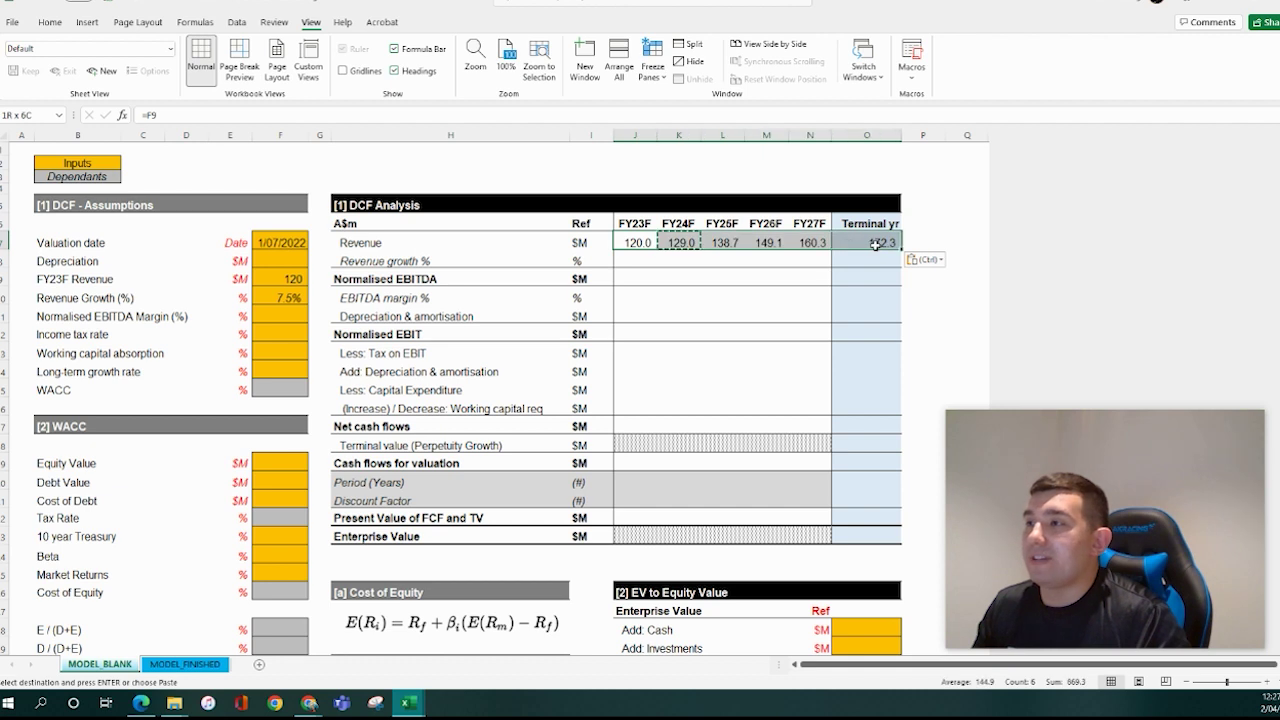
click(806, 263)
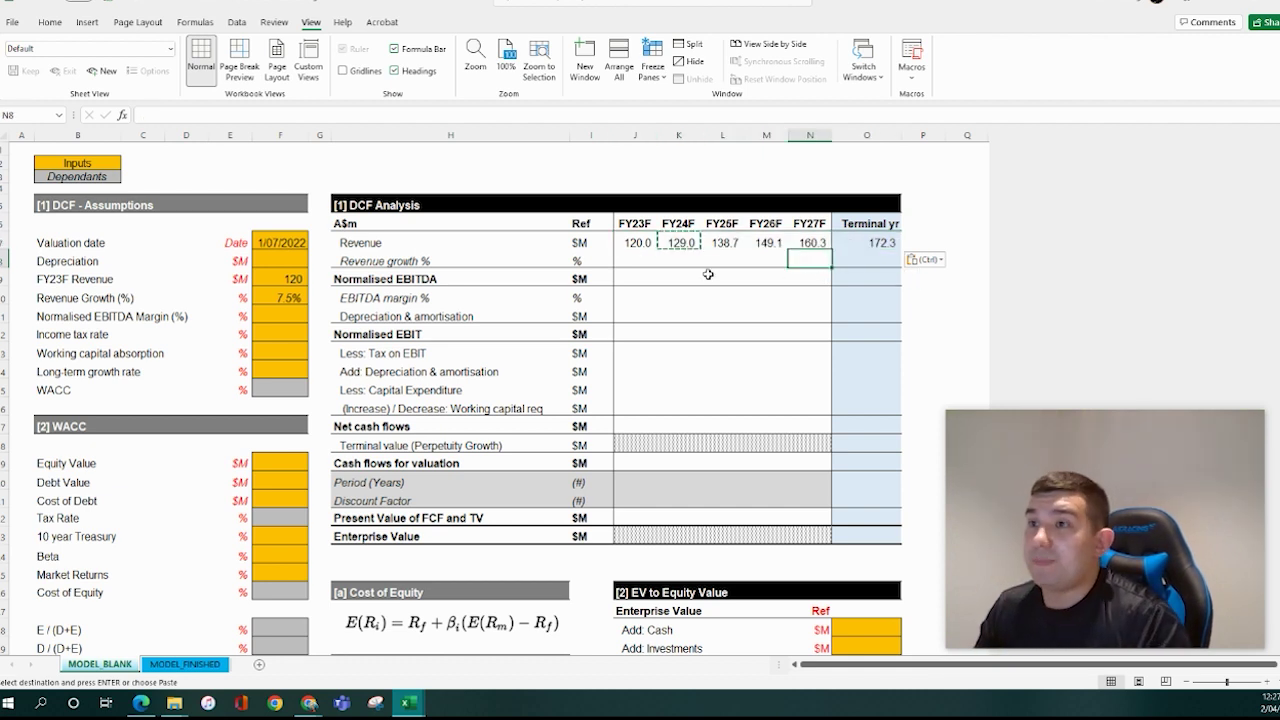
Calculate FY24F revenue growth in K8 with the formula =K7/J7-1
click(281, 315)
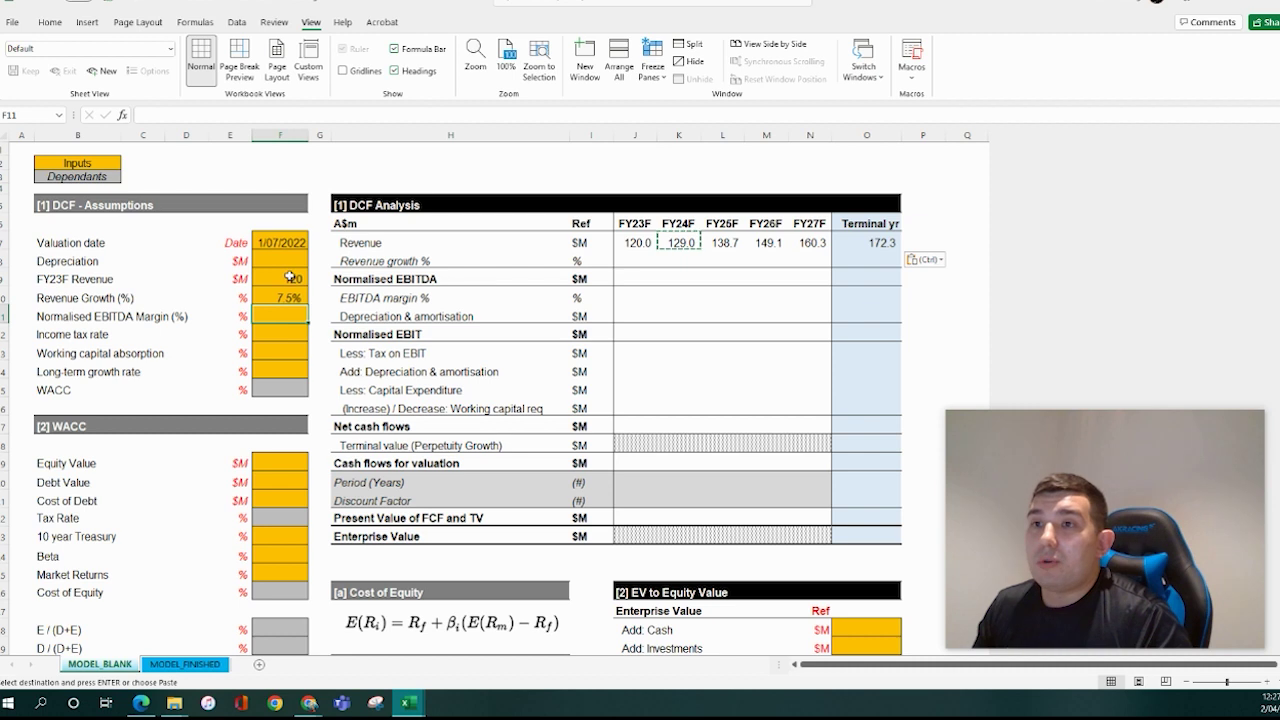
click(634, 261)
click(670, 259)
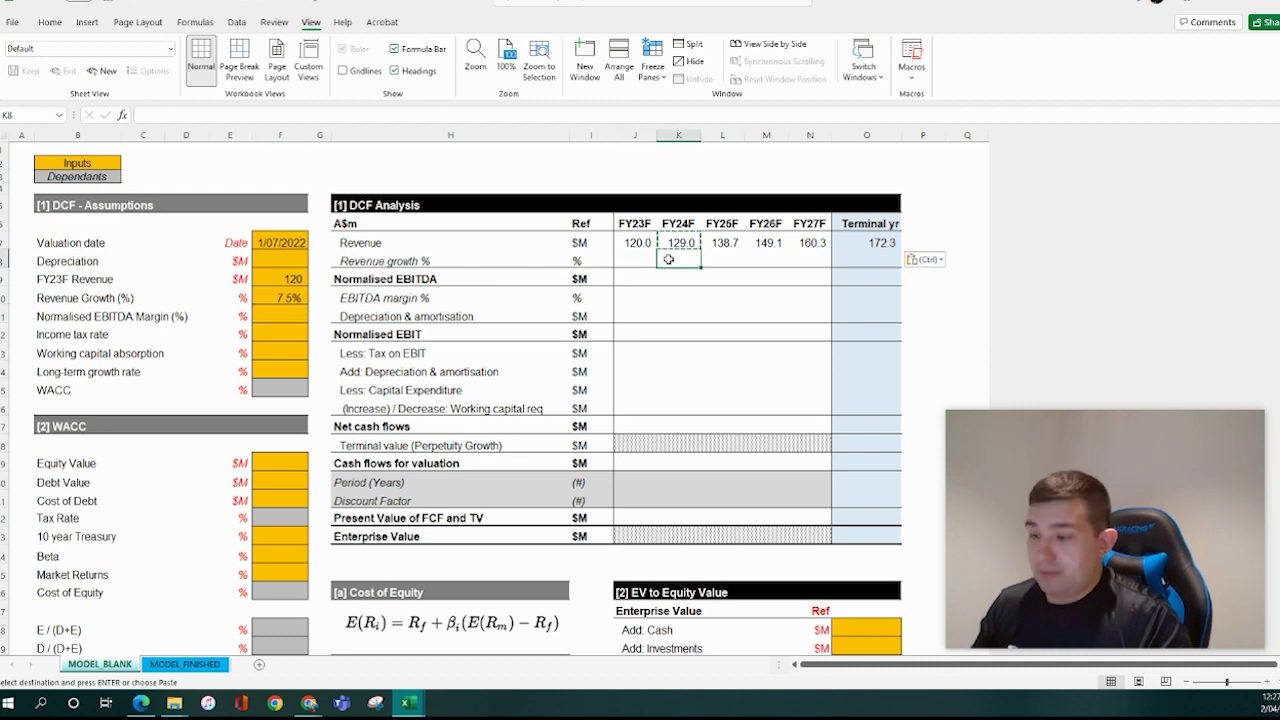
key(Escape)
text(=)
key(Up)
text(/)
key(Left)
key(Up)
text(-1)
key(Return)
key(Up)
Copy the FY24F revenue growth formula across to the terminal year, pasting formulas only
key(ctrl+c)
key(Up)
key(Right)
key(ctrl+Right)
key(Down)
key(ctrl+shift+Left)
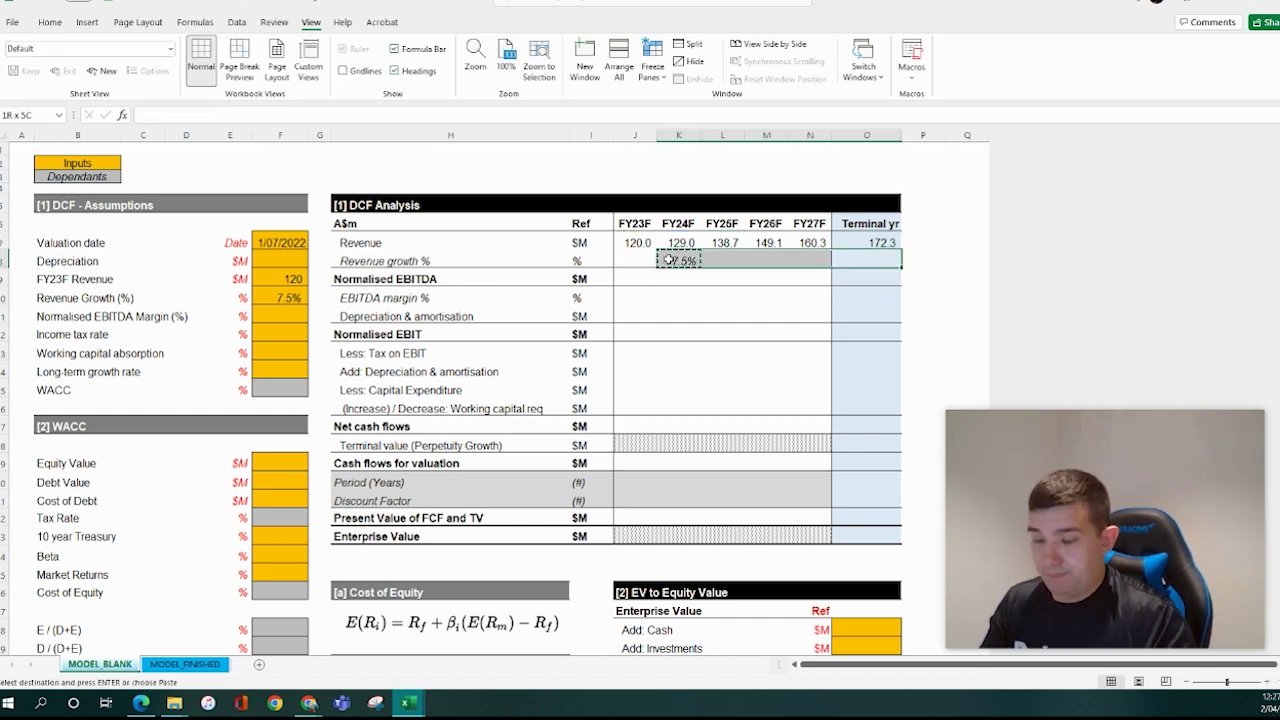
key(ctrl+alt+v)
key(f)
key(Return)
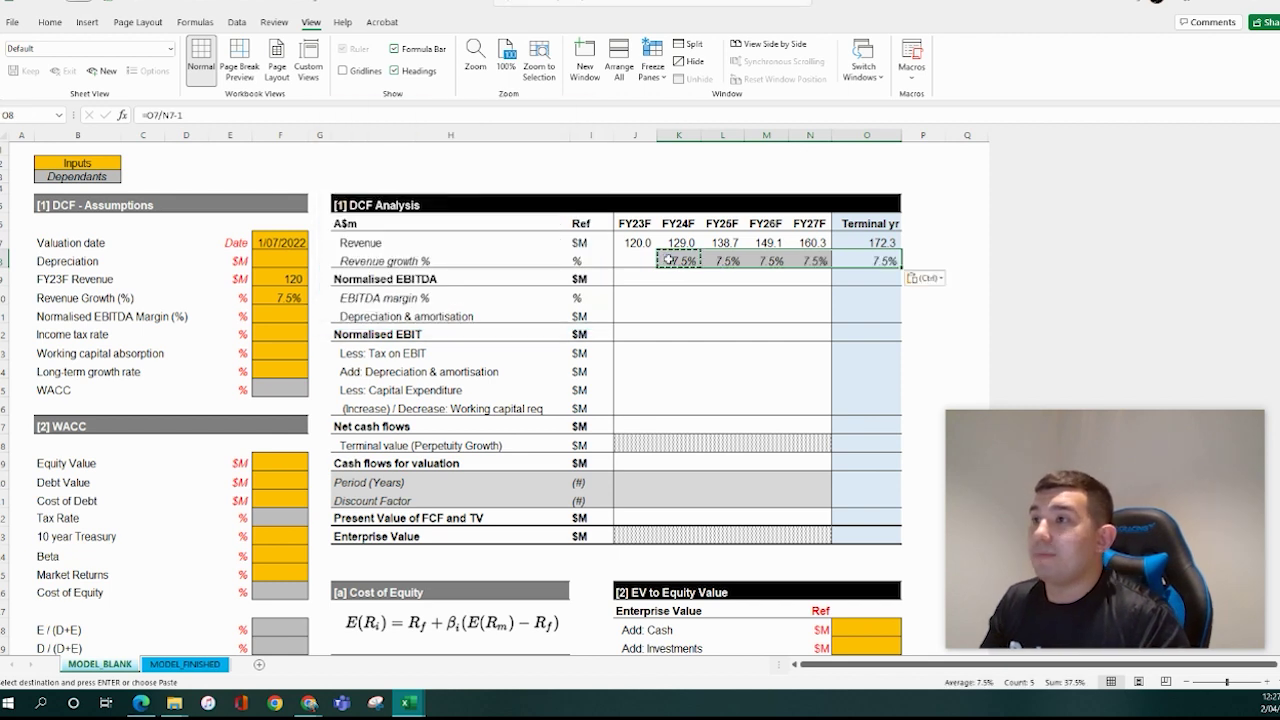
Enter n/a as the FY23F revenue growth value
click(638, 258)
text(n/a)
key(Return)
Check the cell references of the Revenue growth % formulas from FY24F onward
double_click(686, 260)
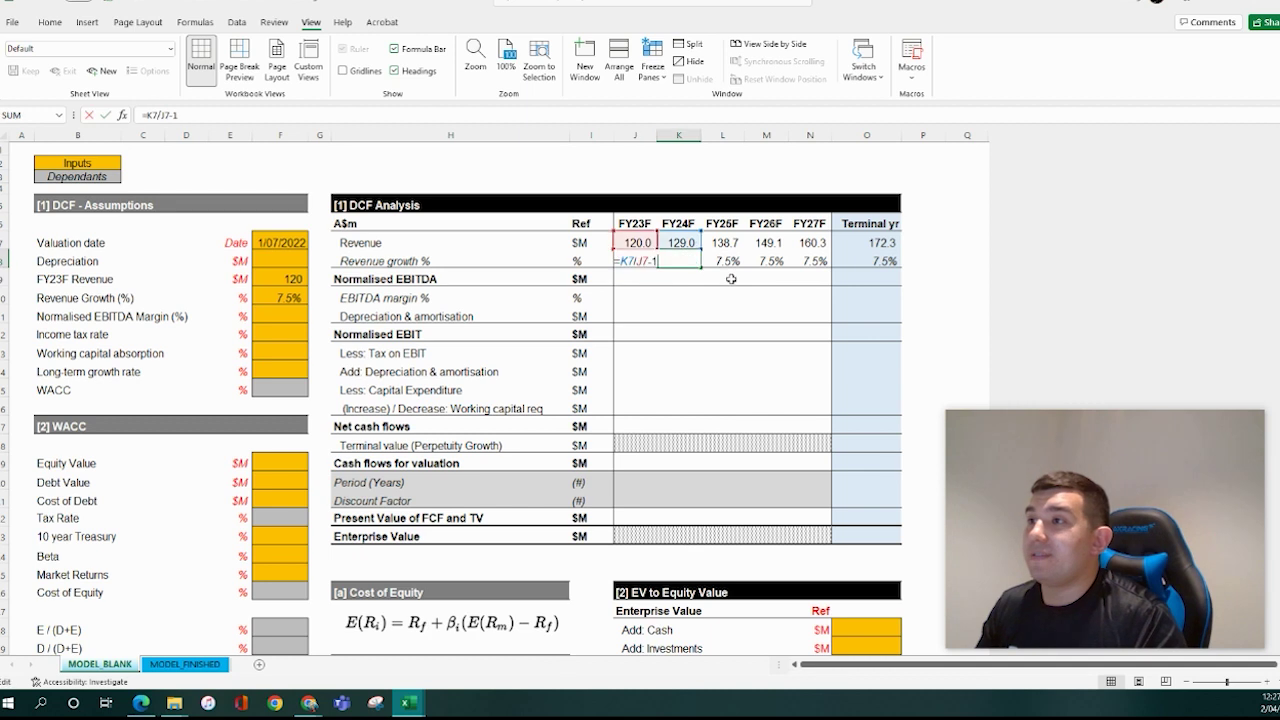
key(Tab)
key(F2)
key(Tab)
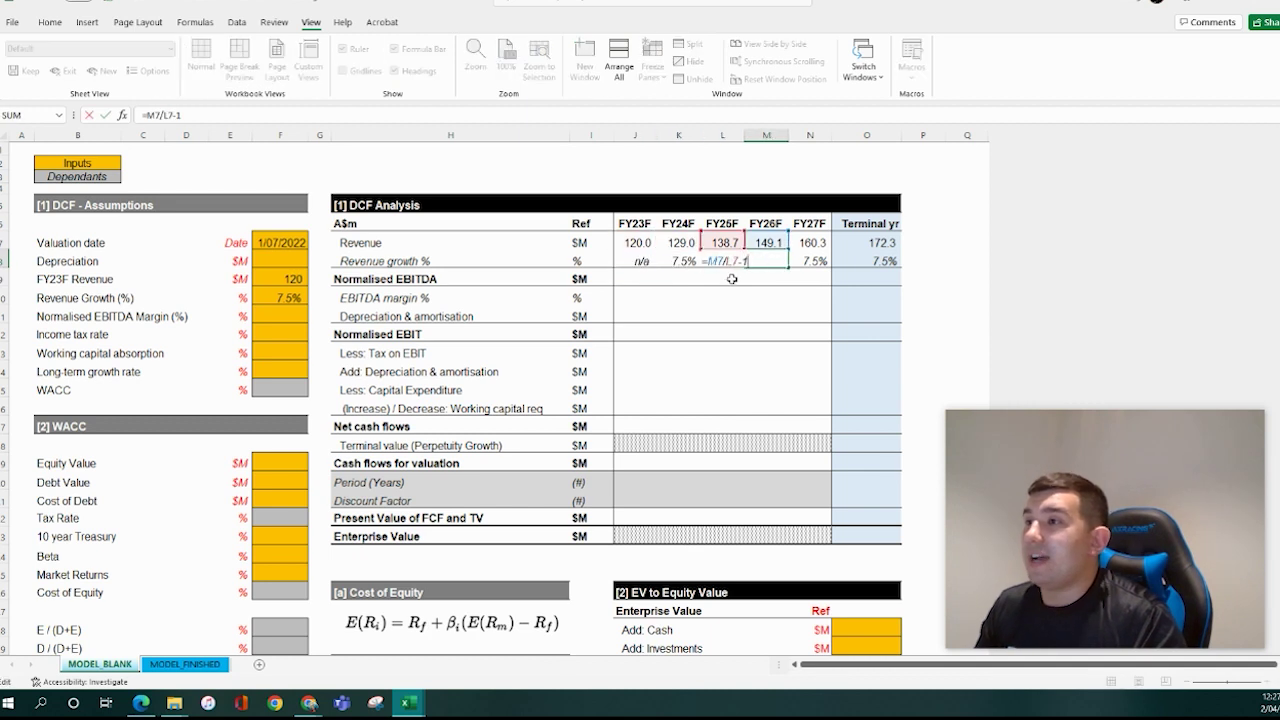
key(Tab)
key(F2)
key(Tab)
click(684, 278)
click(281, 315)
click(383, 280)
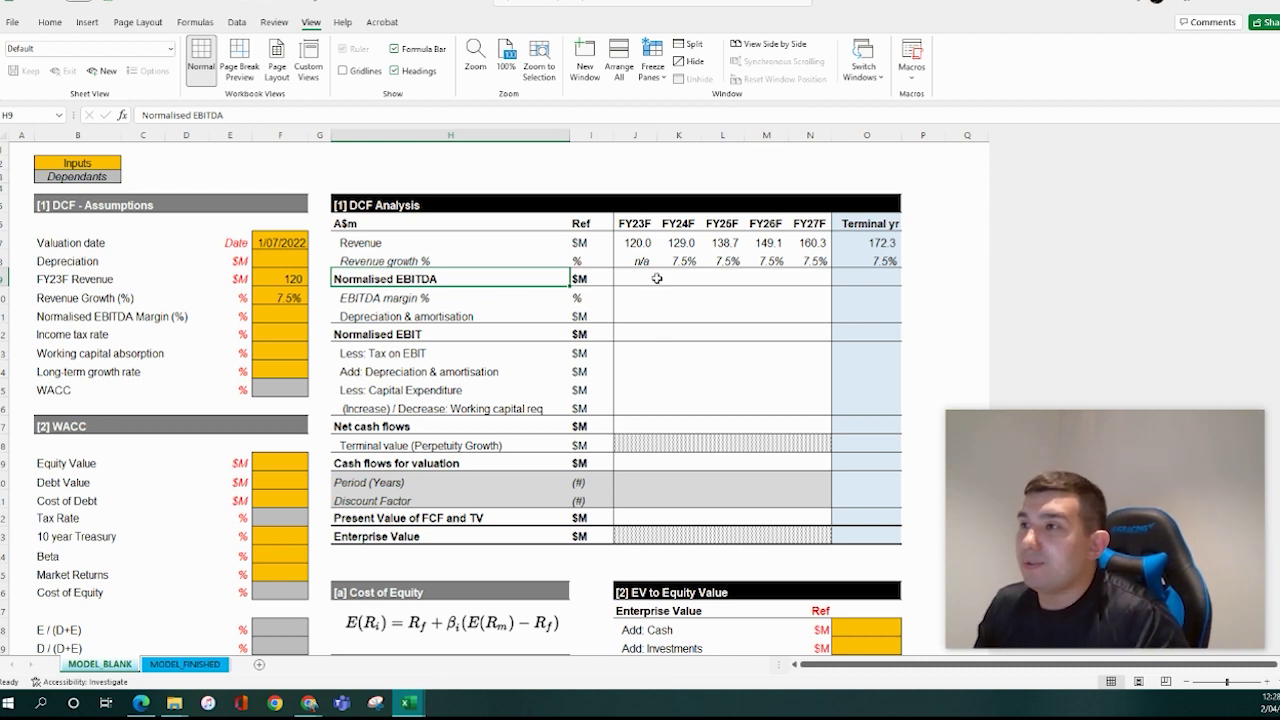
drag(657, 279, 849, 281)
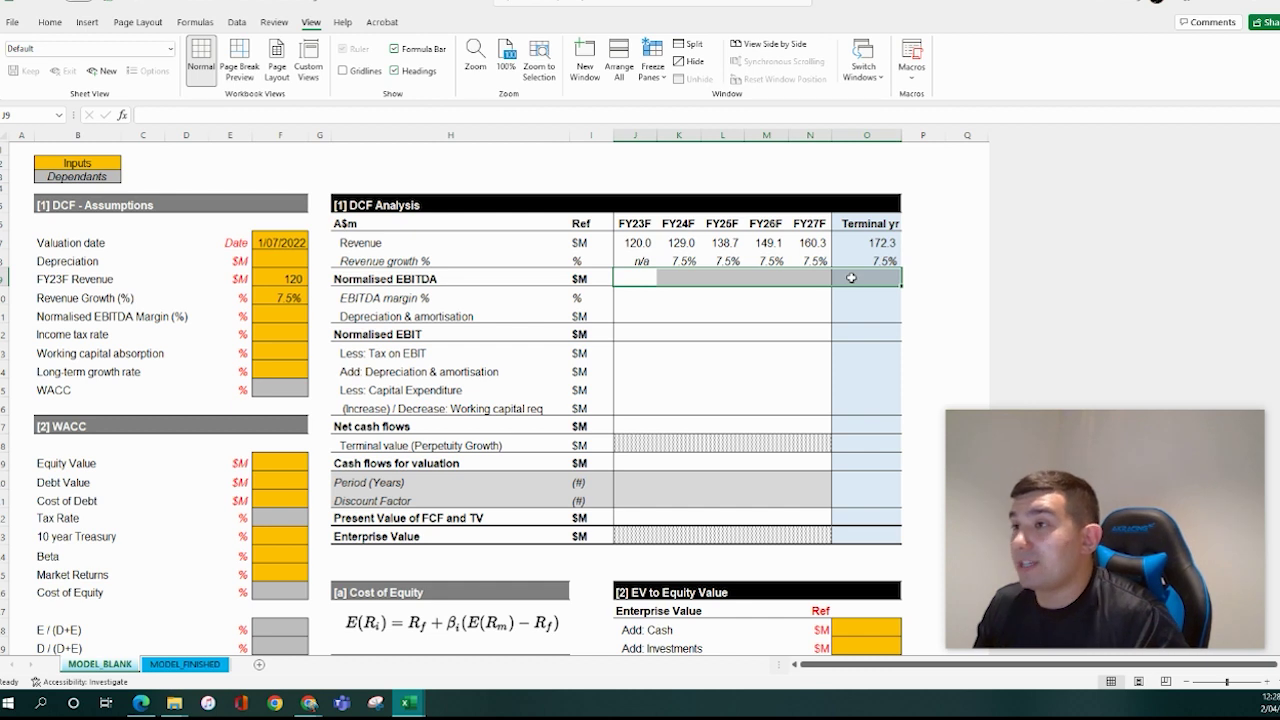
click(638, 297)
drag(625, 278, 854, 288)
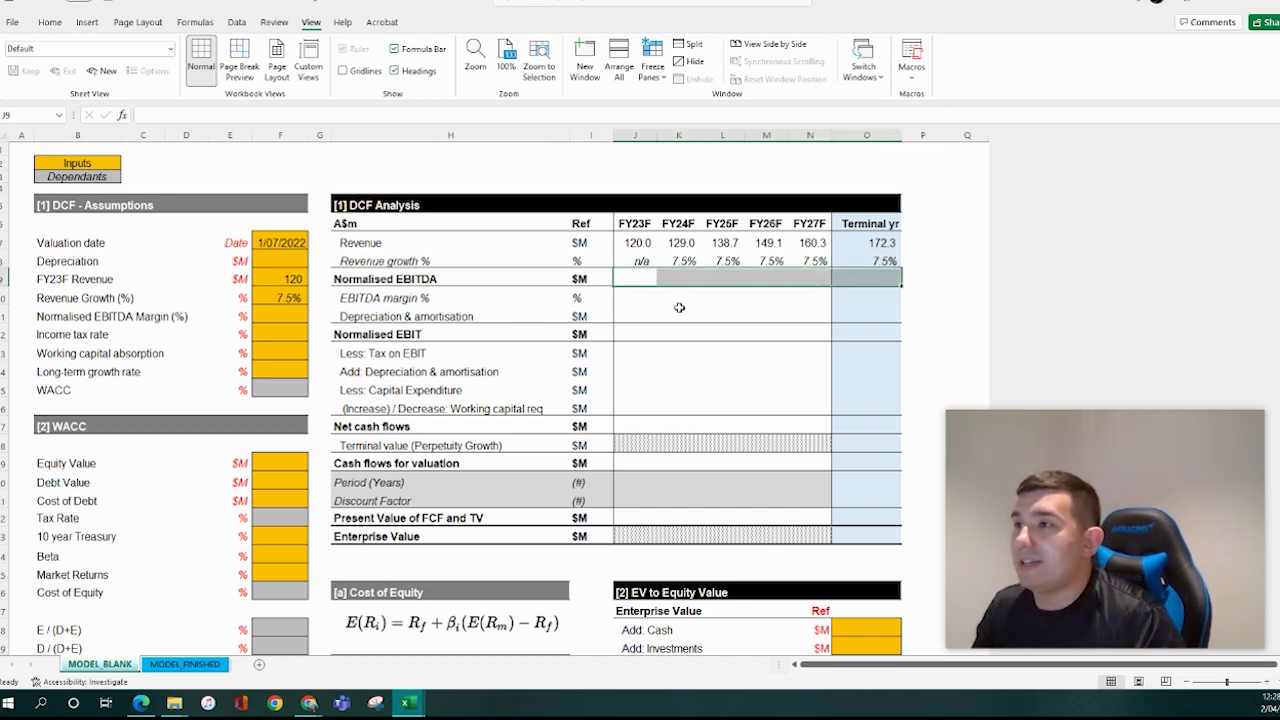
click(636, 282)
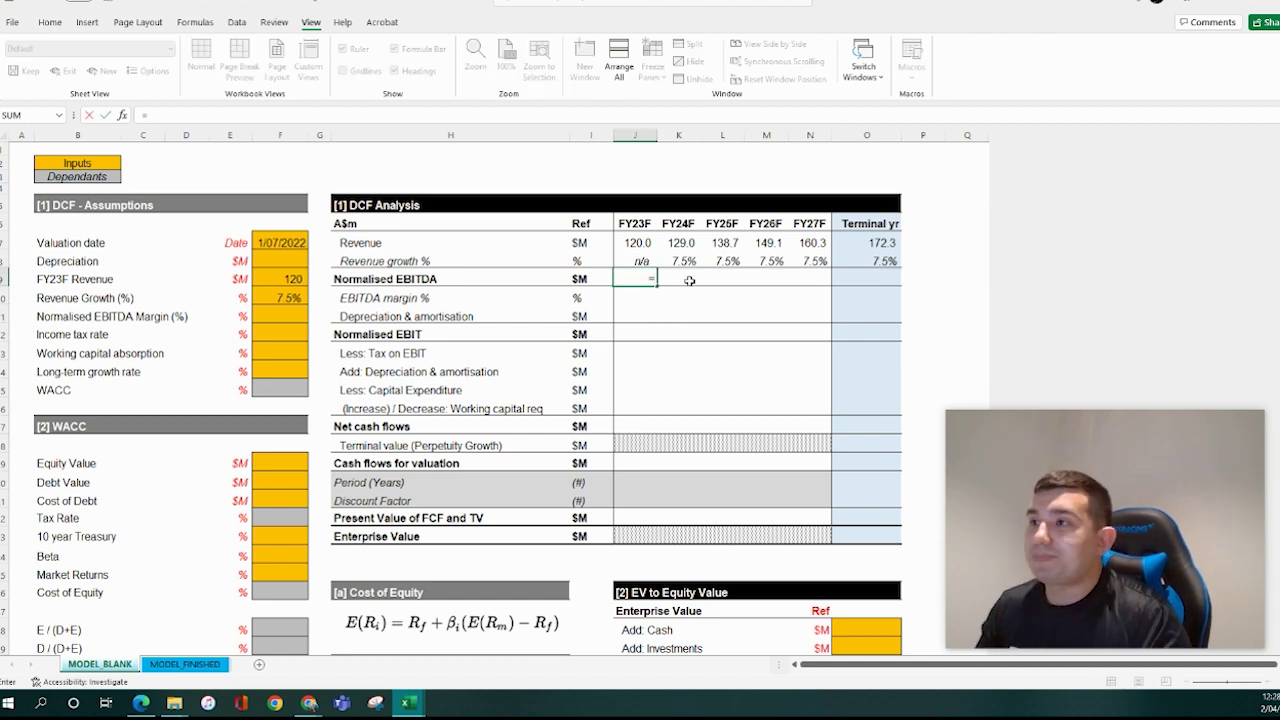
Set the Normalised EBITDA Margin assumption to 25%
click(284, 316)
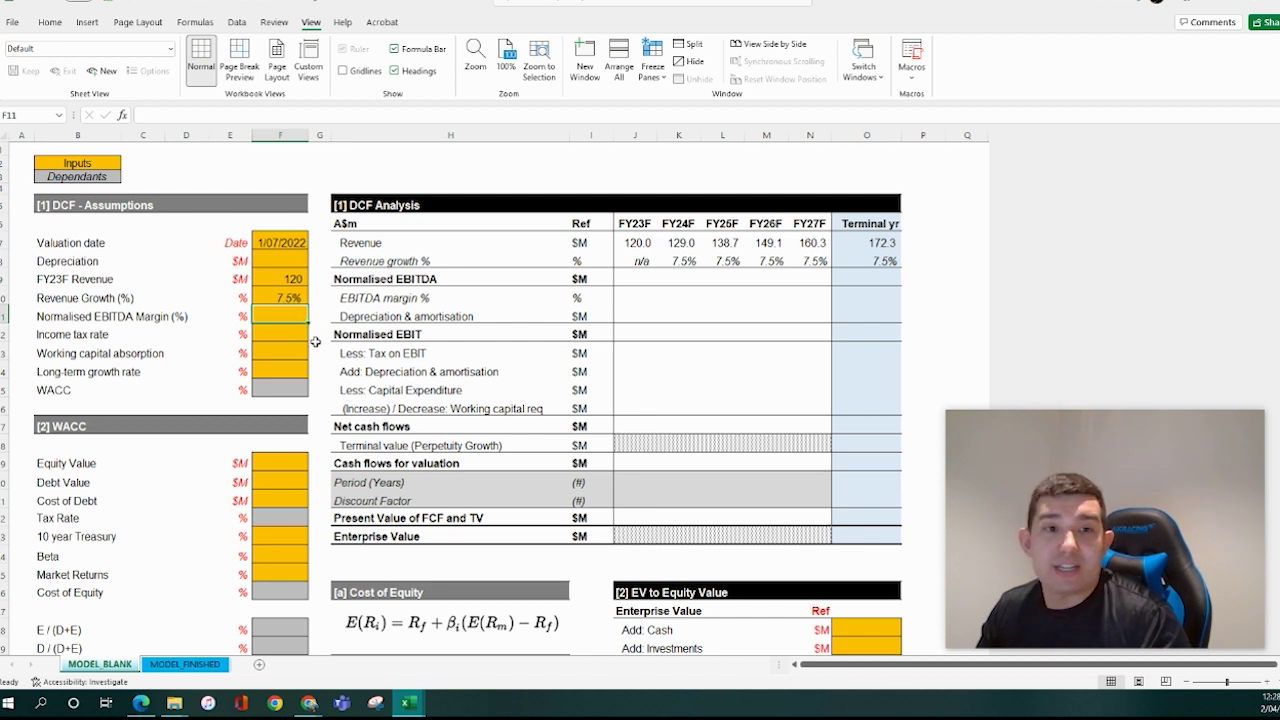
text(25)
key(Return)
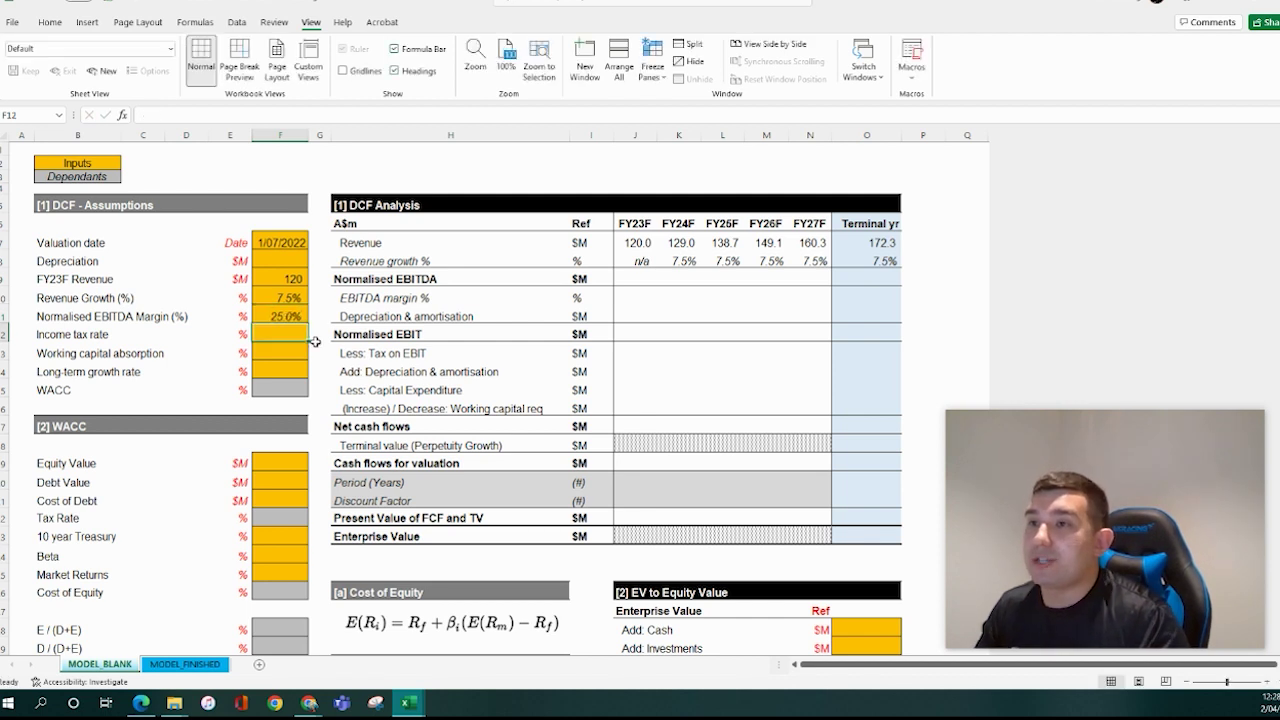
Calculate FY23F Normalised EBITDA as FY23F revenue times the Normalised EBITDA Margin assumption, with an absolute reference to the margin (=J7*$F$11)
click(640, 281)
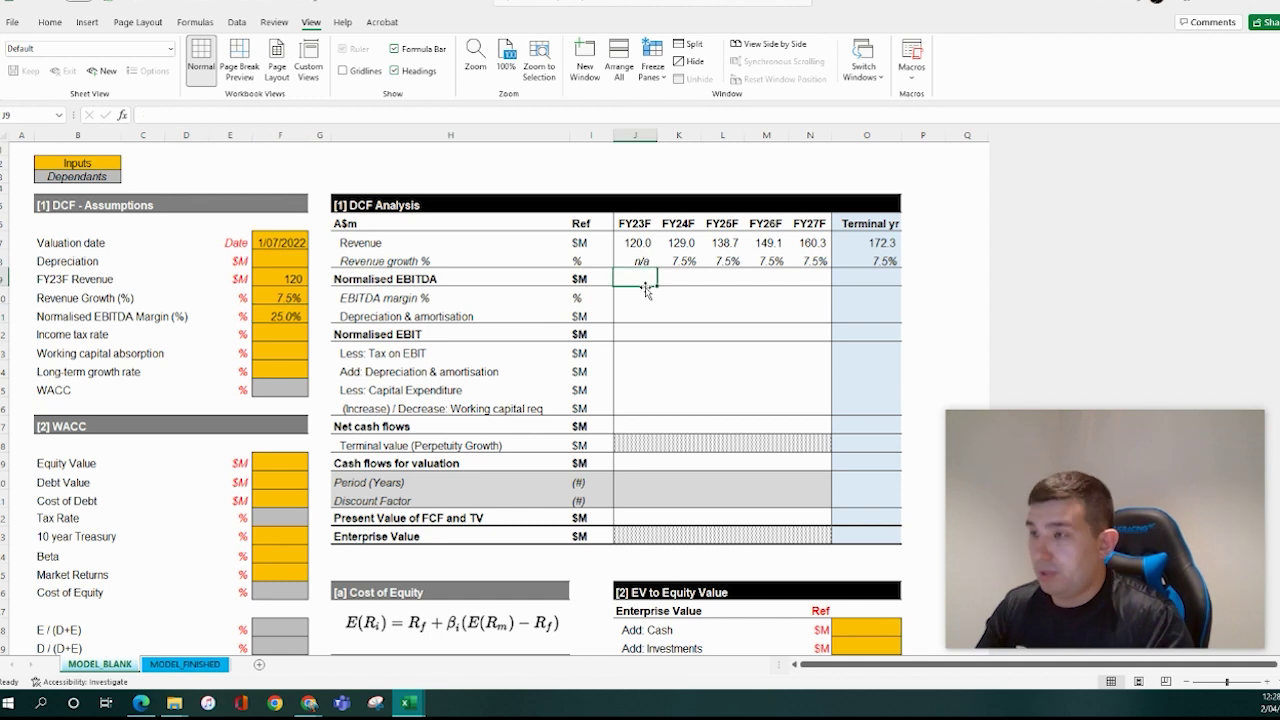
text(=)
key(Up)
key(Up)
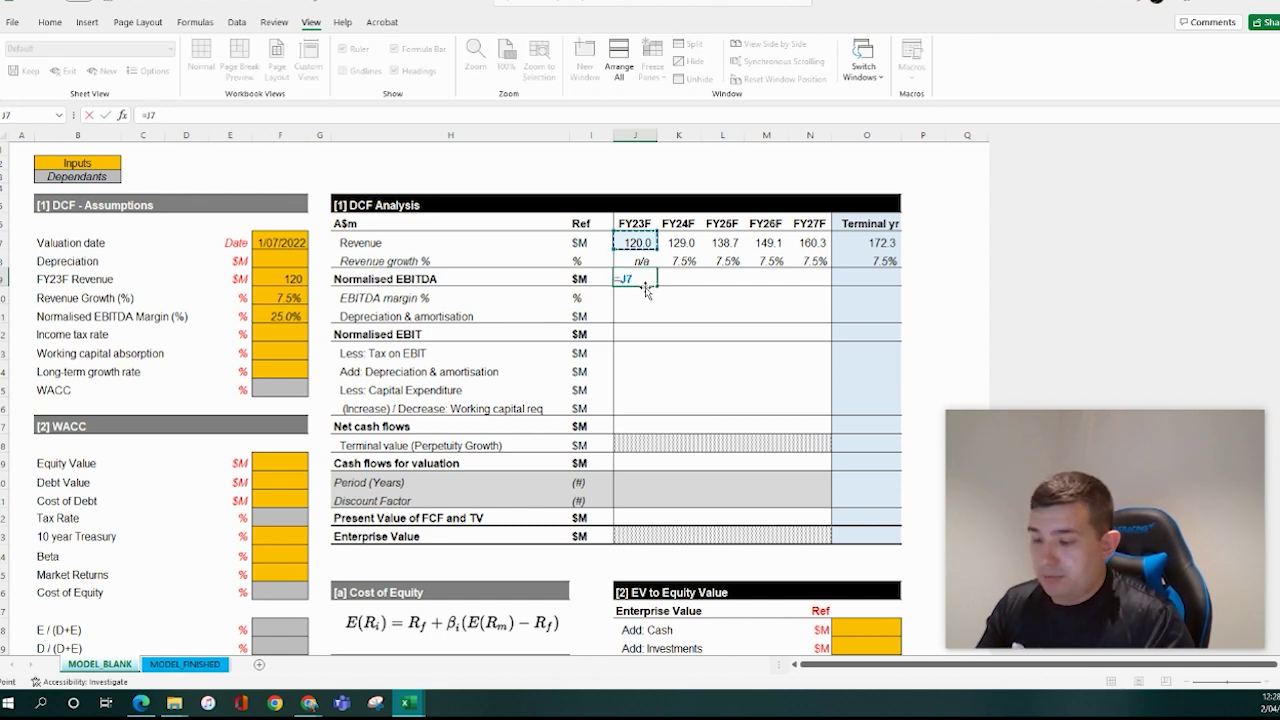
text(*)
click(284, 316)
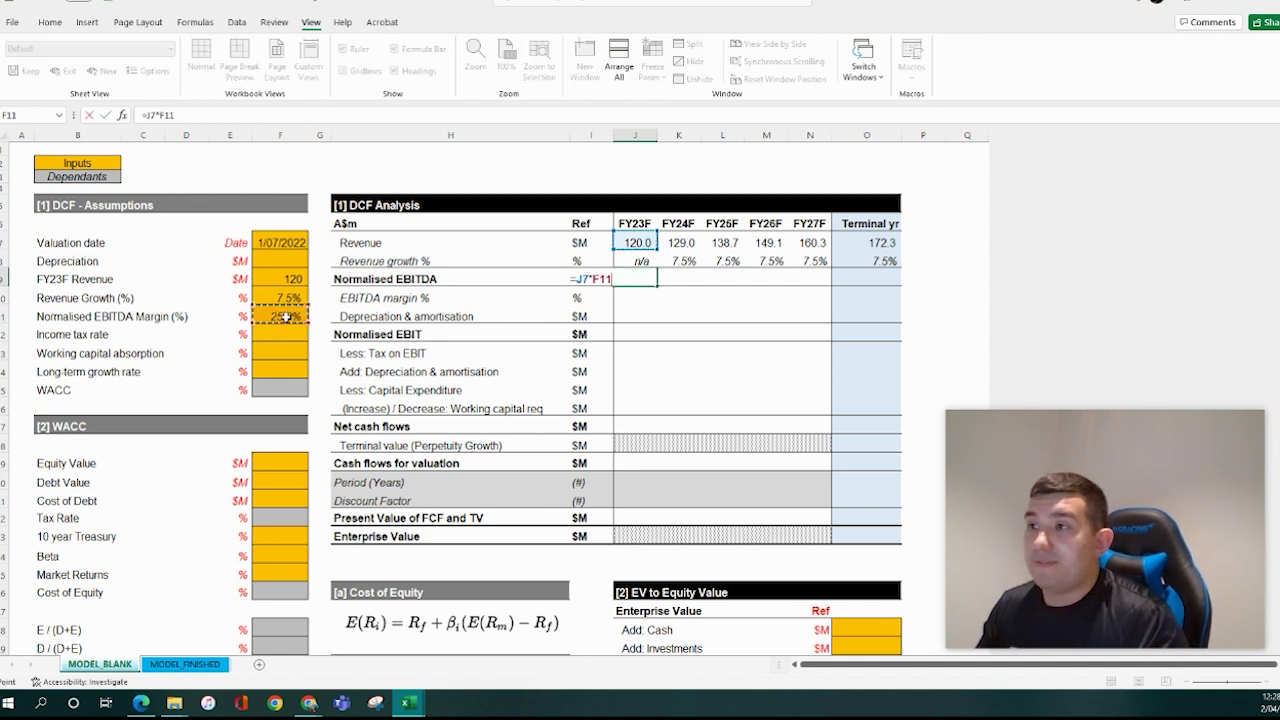
key(Return)
Copy the FY23F Normalised EBITDA formula across to the terminal year, pasting formulas only
key(Up)
key(ctrl+c)
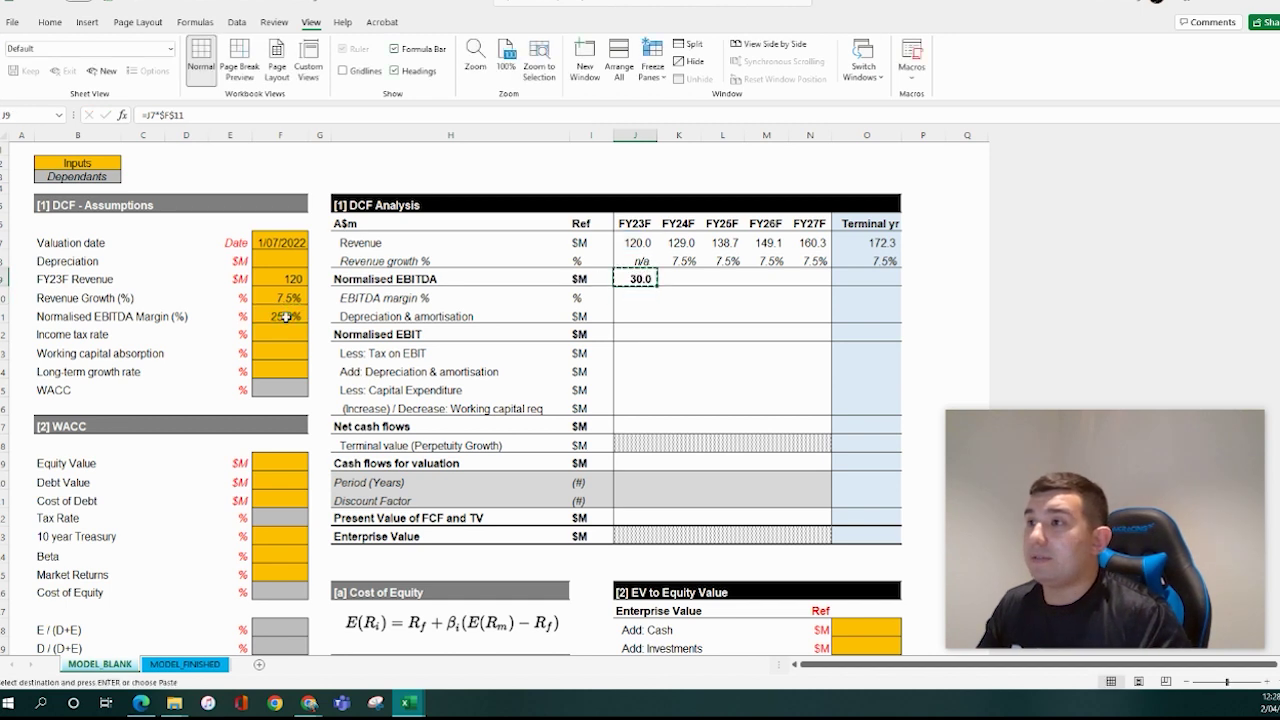
key(Up)
key(ctrl+Right)
key(Down)
key(ctrl+shift+Left)
key(ctrl+alt+v)
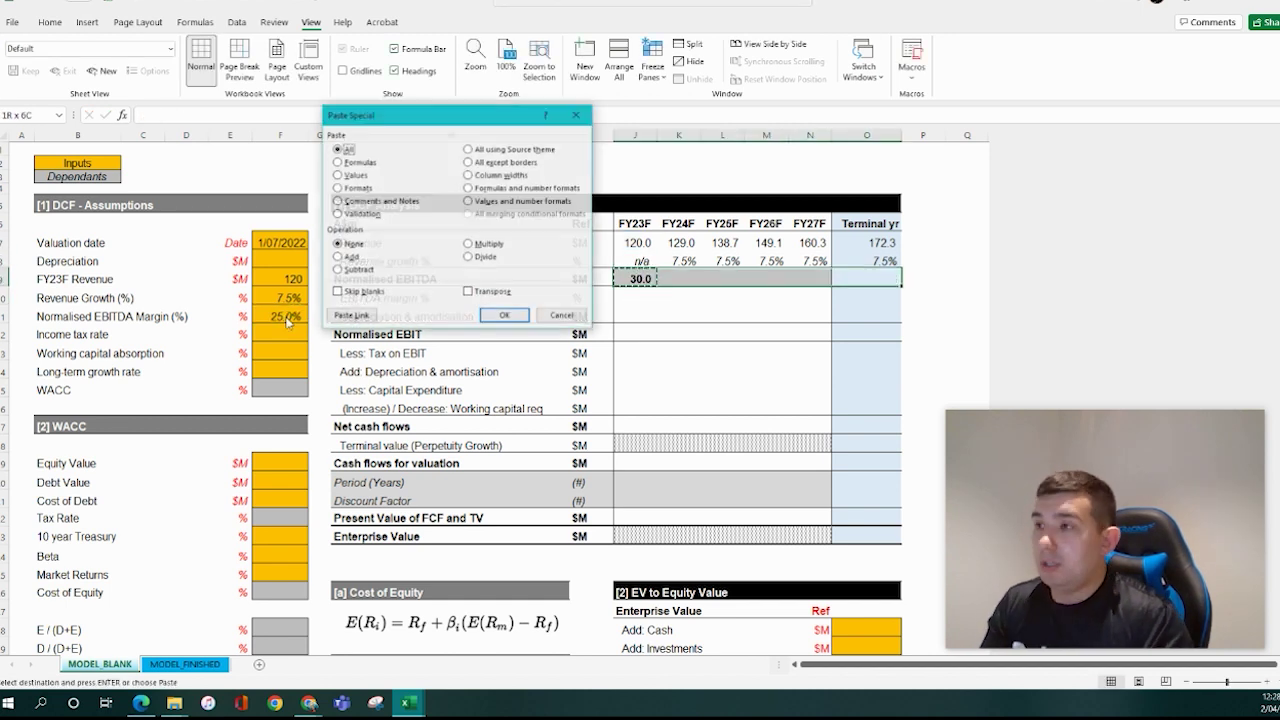
key(Return)
key(Escape)
key(ctrl+shift+Right)
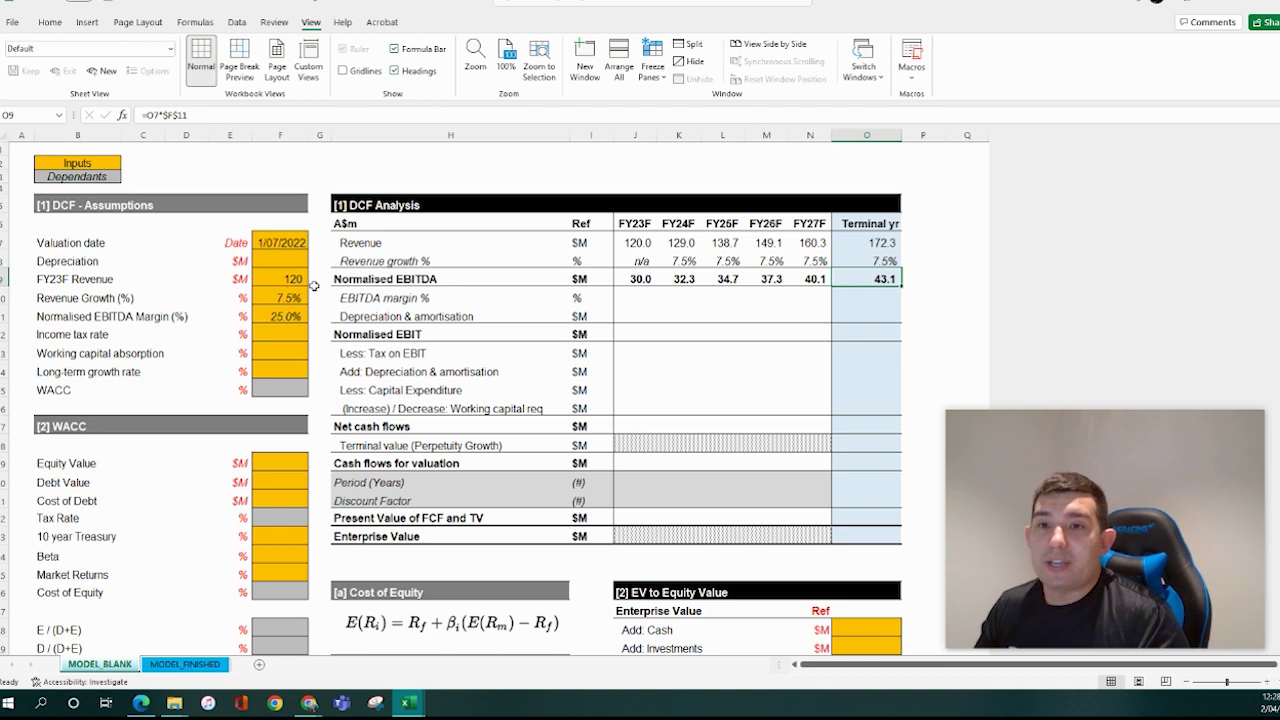
Check the cell references of the Normalised EBITDA formulas from FY23F through the terminal year
double_click(625, 280)
key(Tab)
key(F2)
key(Tab)
key(F2)
key(Tab)
key(F2)
key(Tab)
key(F2)
key(Tab)
key(F2)
key(Return)
key(Right)
key(Right)
Calculate the FY23F EBITDA margin as Normalised EBITDA divided by revenue (=J9/J7)
click(643, 294)
text(=)
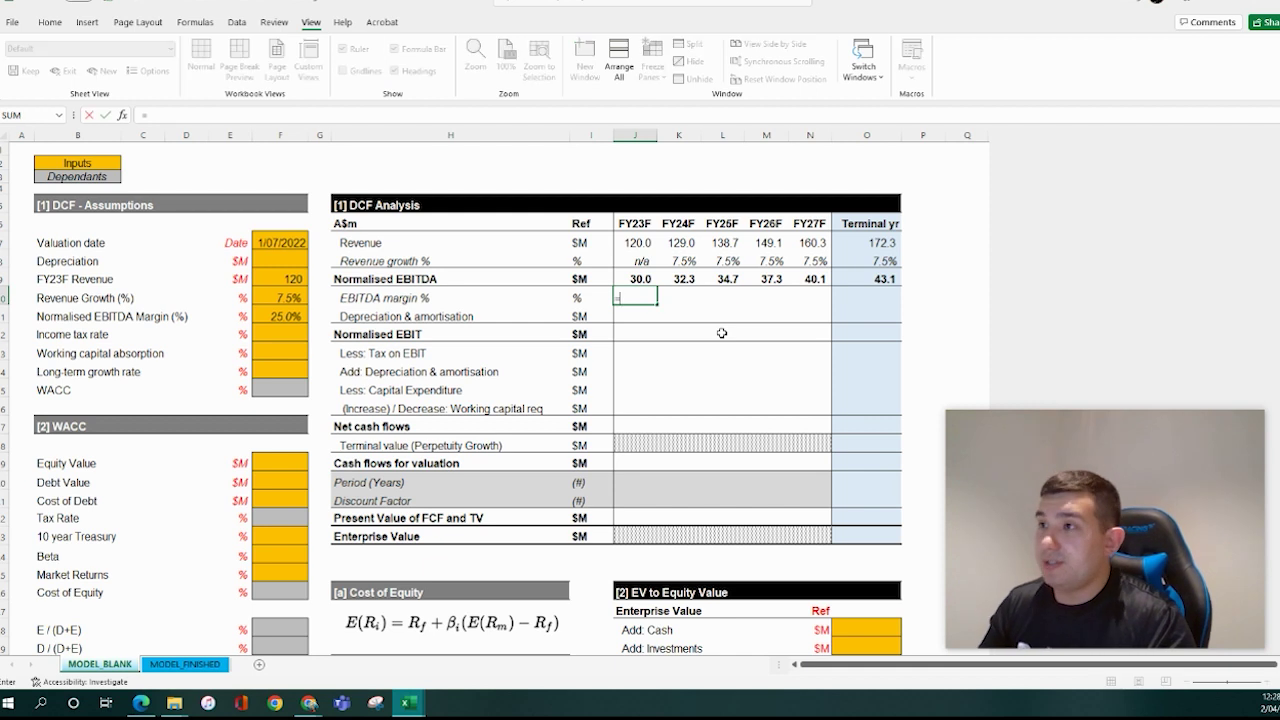
key(Up)
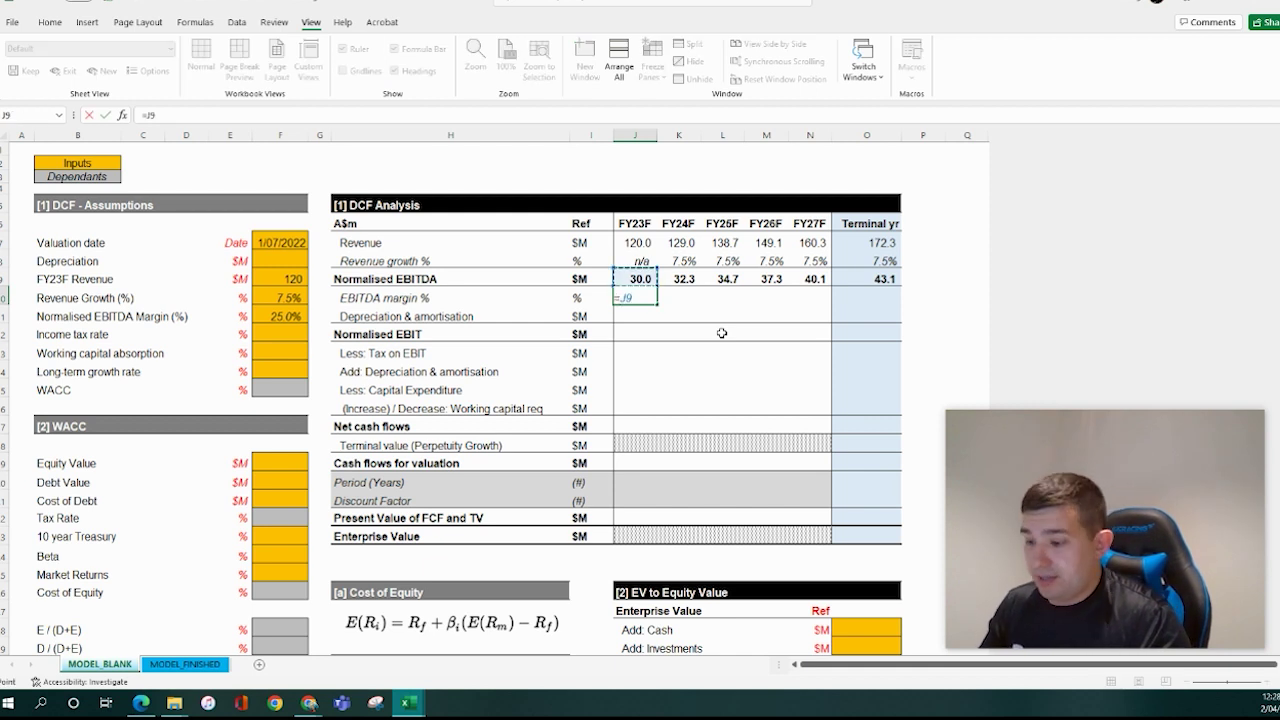
text(/)
key(Up)
key(Up)
key(Up)
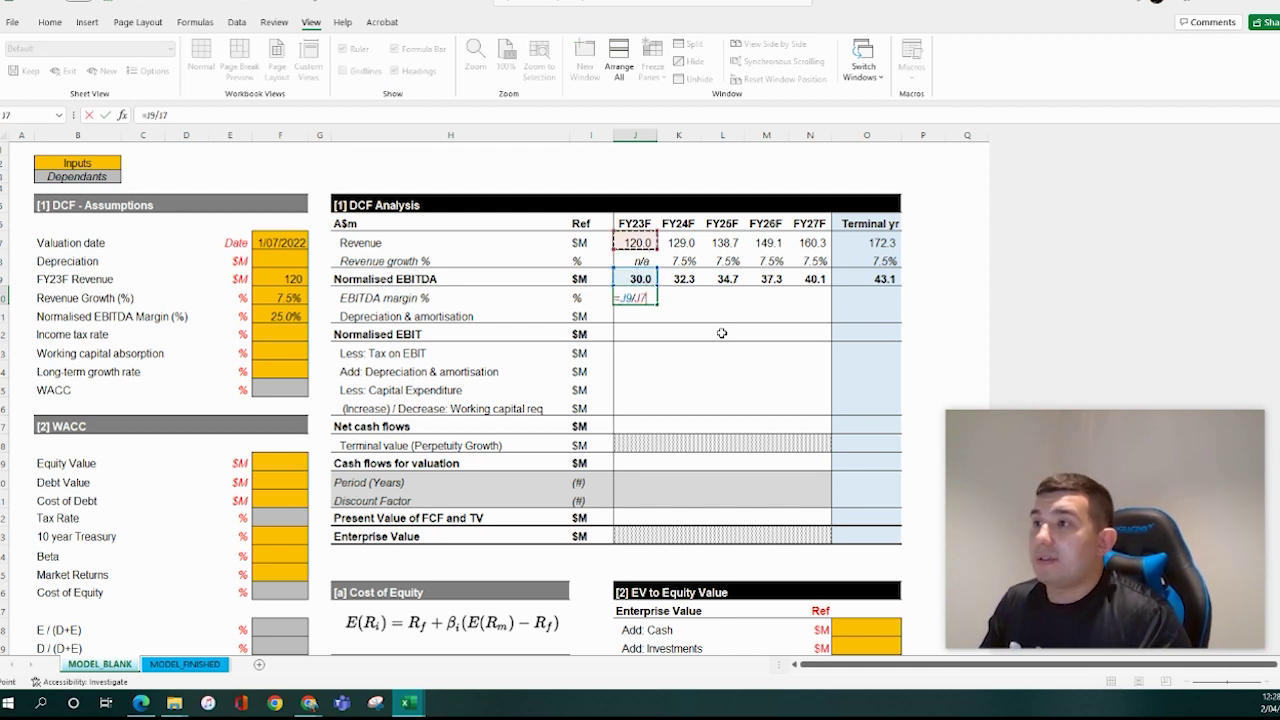
key(Return)
Copy the FY23F EBITDA margin formula across to the terminal year, pasting formulas only
key(Up)
key(ctrl+c)
key(shift+Right)
key(shift+Right)
key(shift+Right)
key(shift+Right)
key(shift+Right)
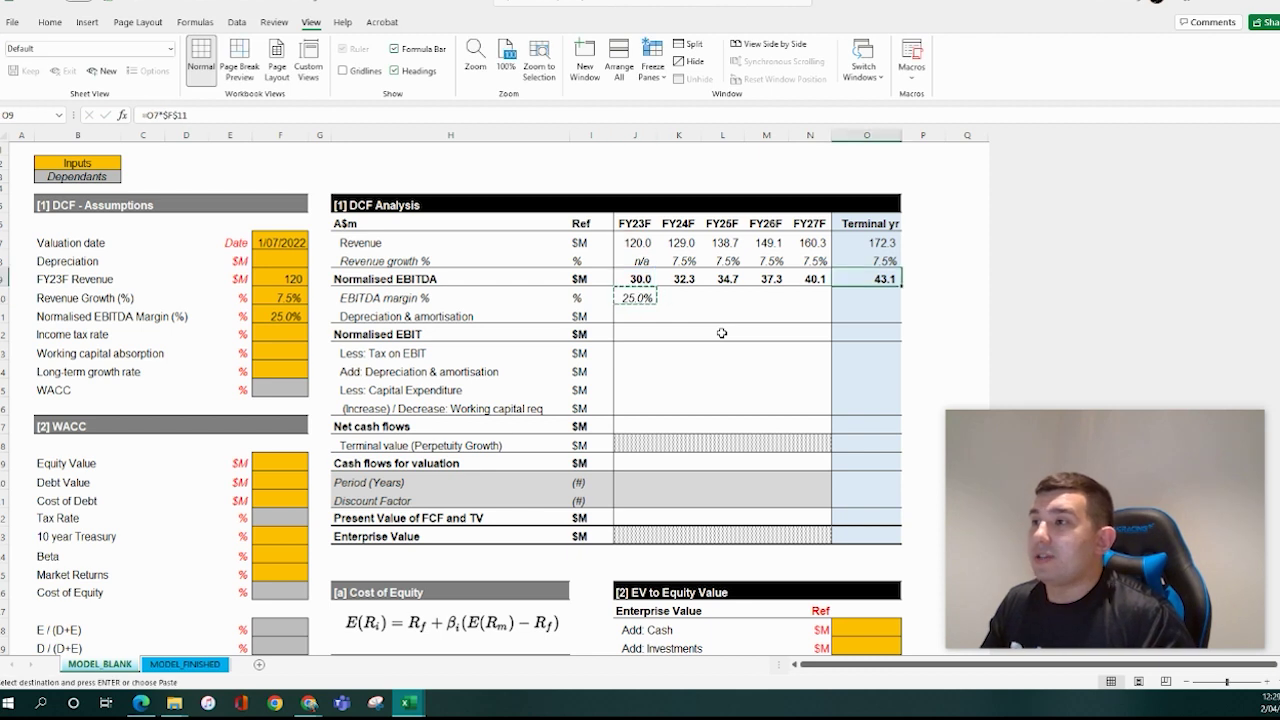
key(ctrl+alt+v)
key(f)
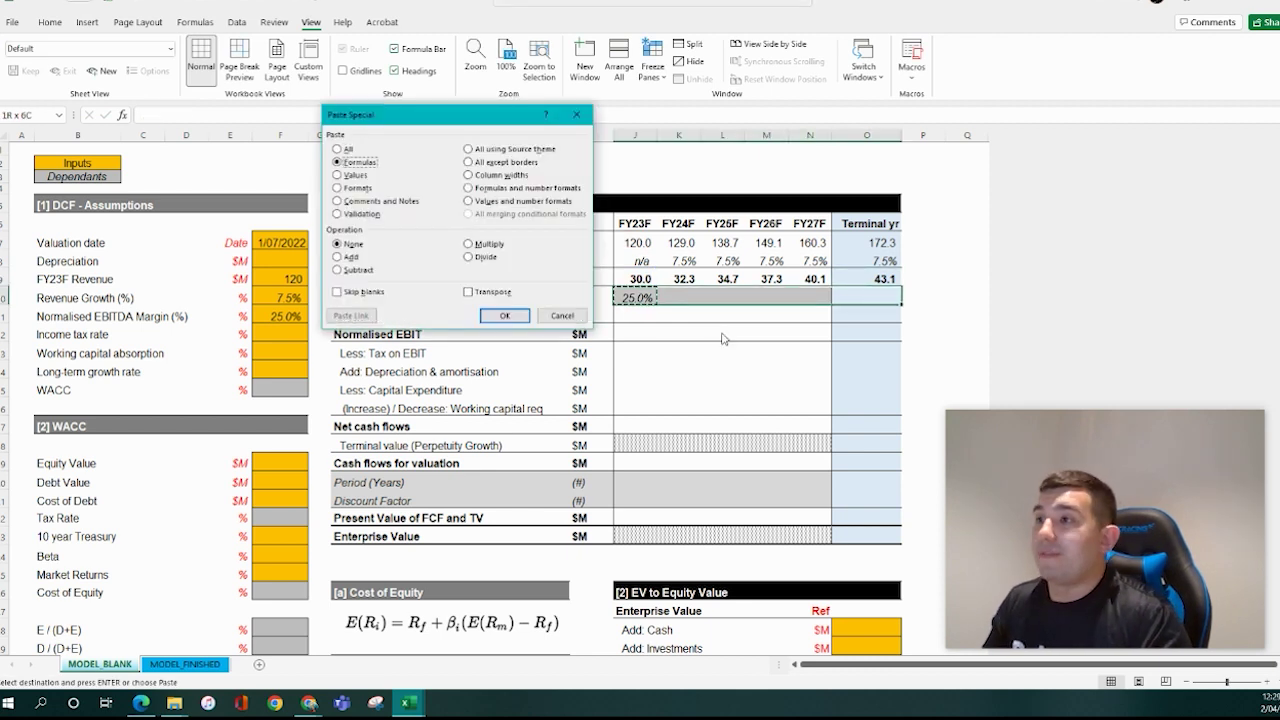
key(Return)
key(Escape)
click(722, 333)
click(632, 328)
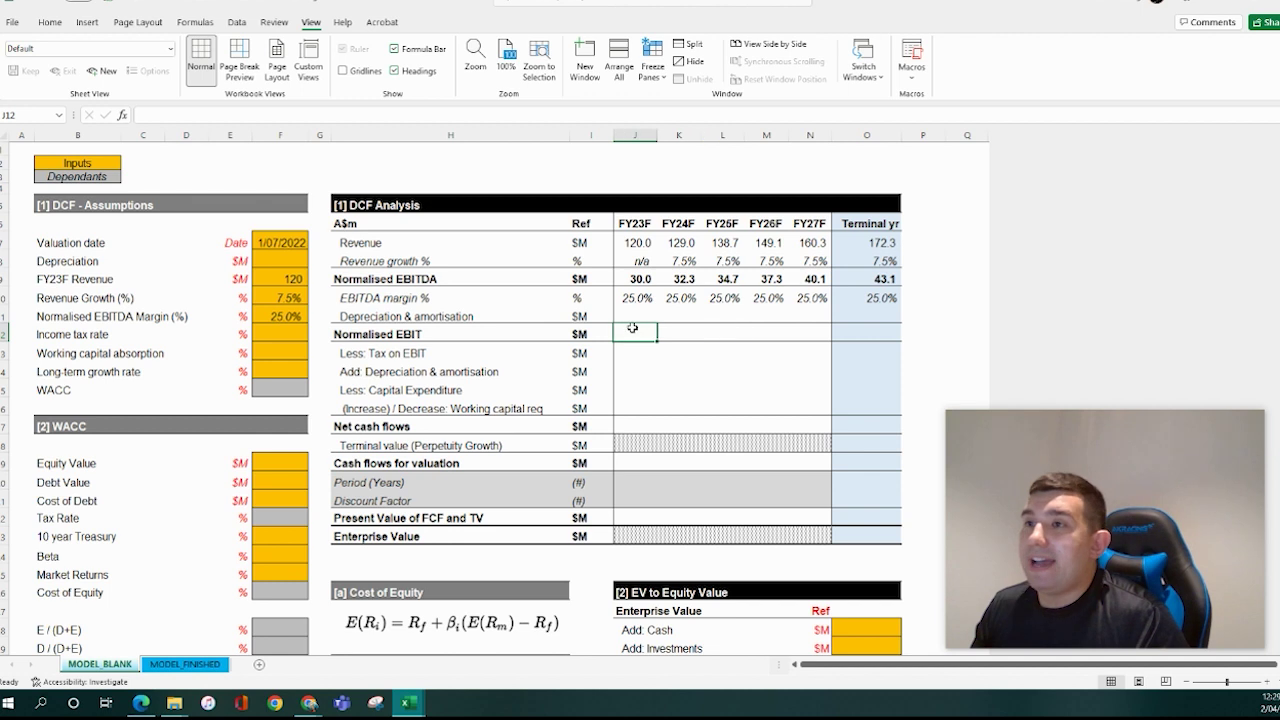
drag(358, 331, 883, 333)
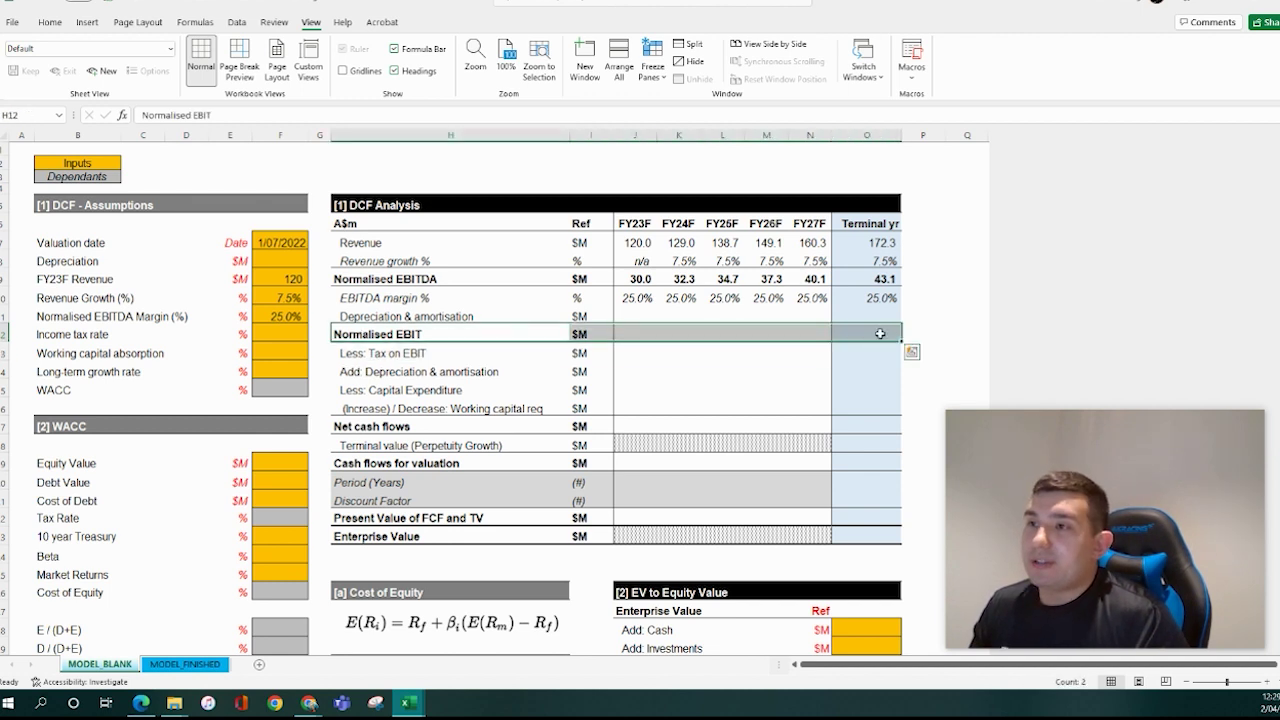
drag(402, 350, 848, 357)
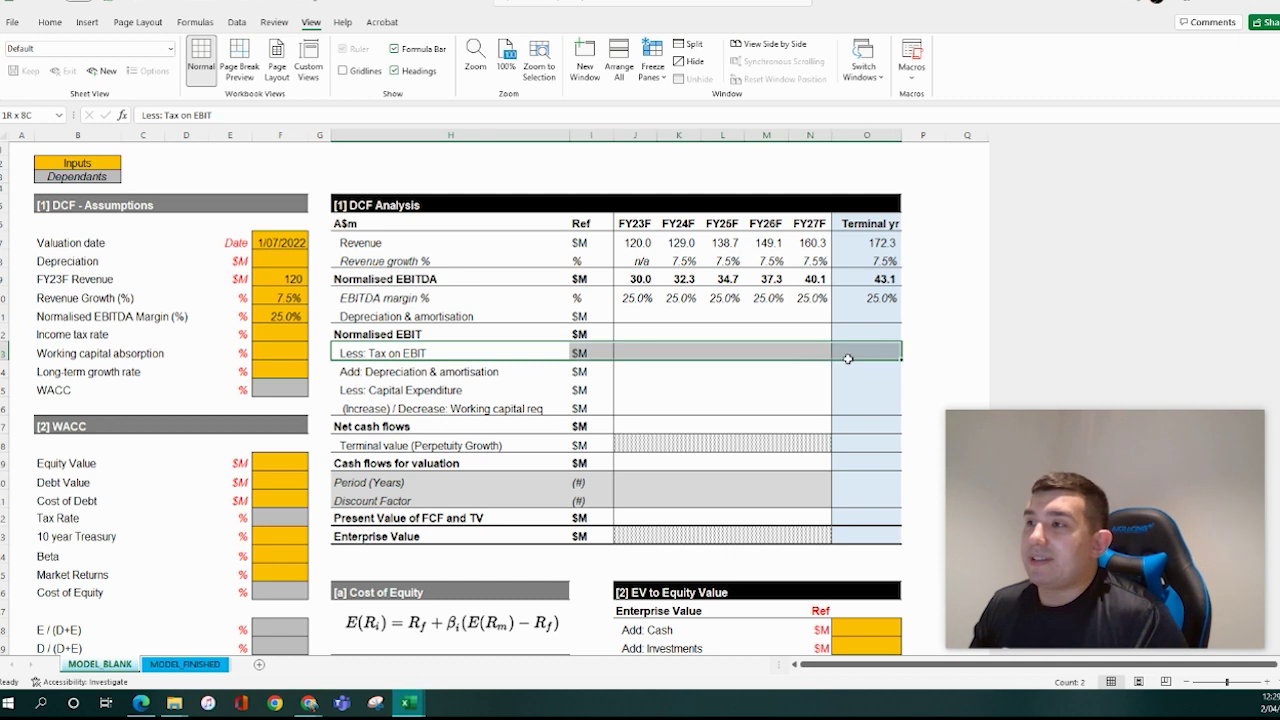
click(622, 317)
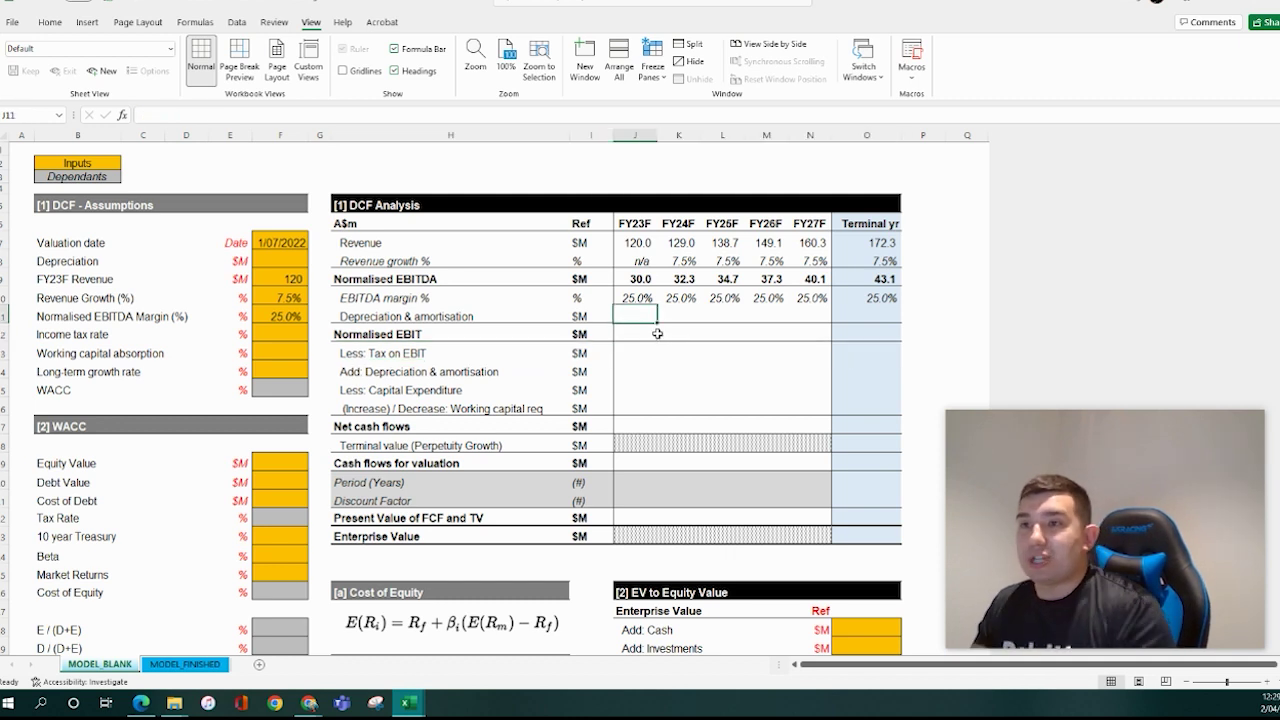
Set the Depreciation assumption to -2
click(290, 258)
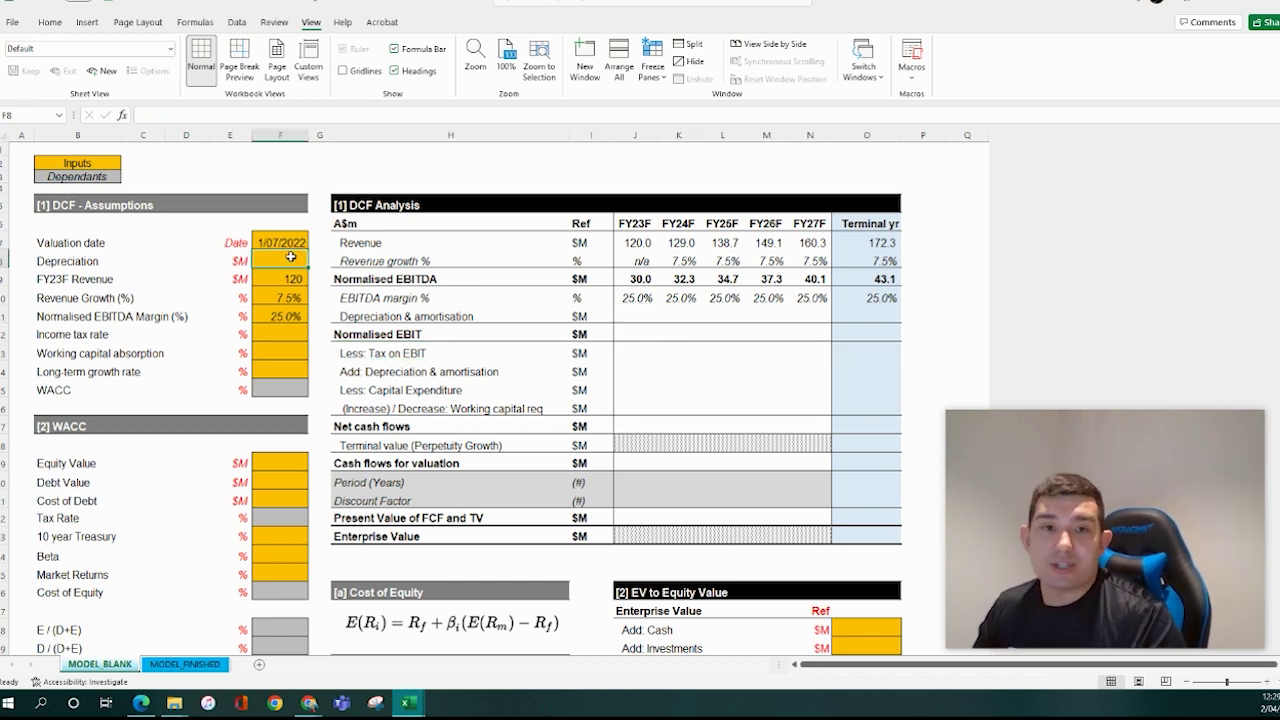
text(-2)
key(ctrl+Return)
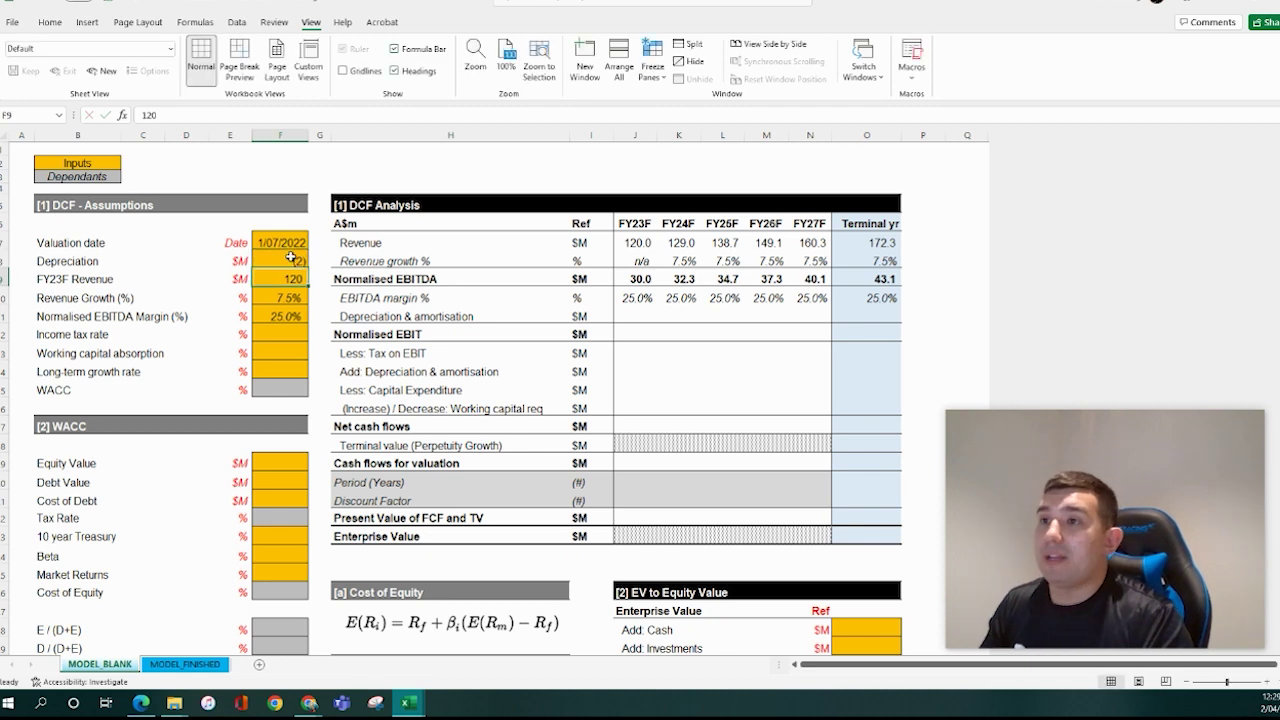
Link FY23F Depreciation & amortisation to the Depreciation assumption with an absolute reference (=$F$8)
click(644, 315)
text(=)
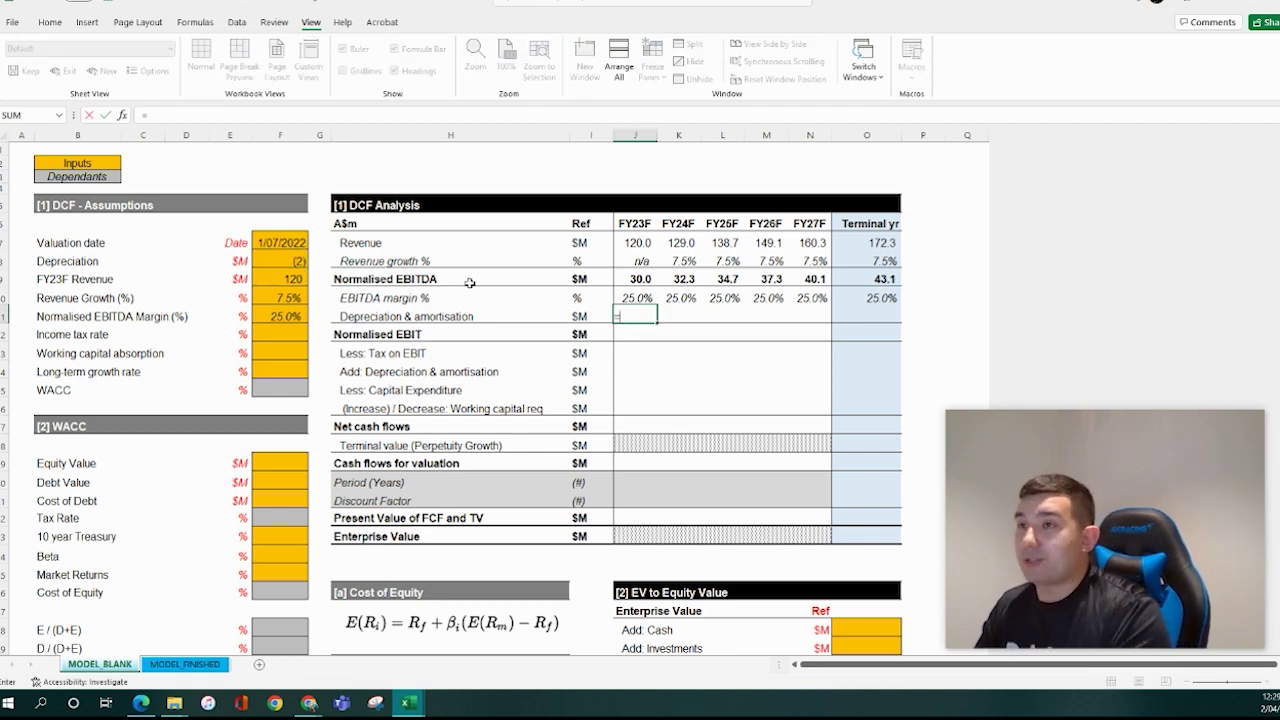
click(284, 261)
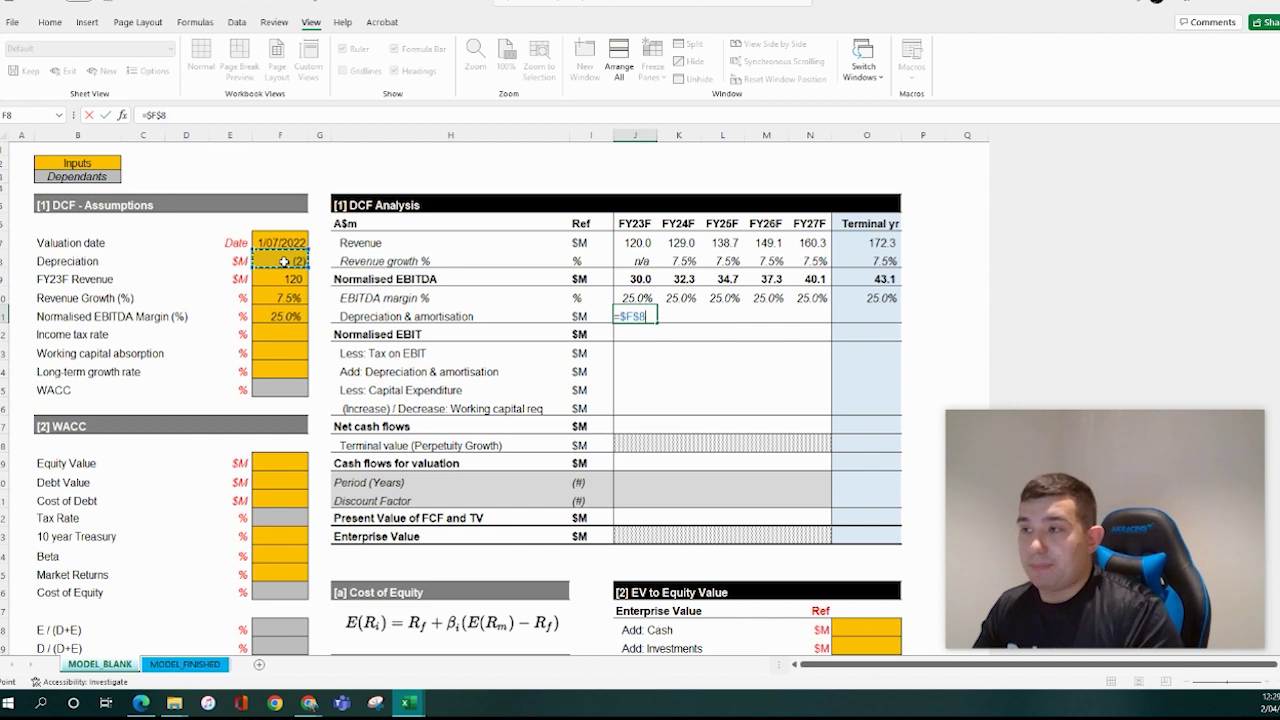
key(ctrl+Return)
Copy the FY23F Depreciation & amortisation formula across to the terminal year, pasting formulas only
key(ctrl+c)
key(Up)
key(ctrl+Right)
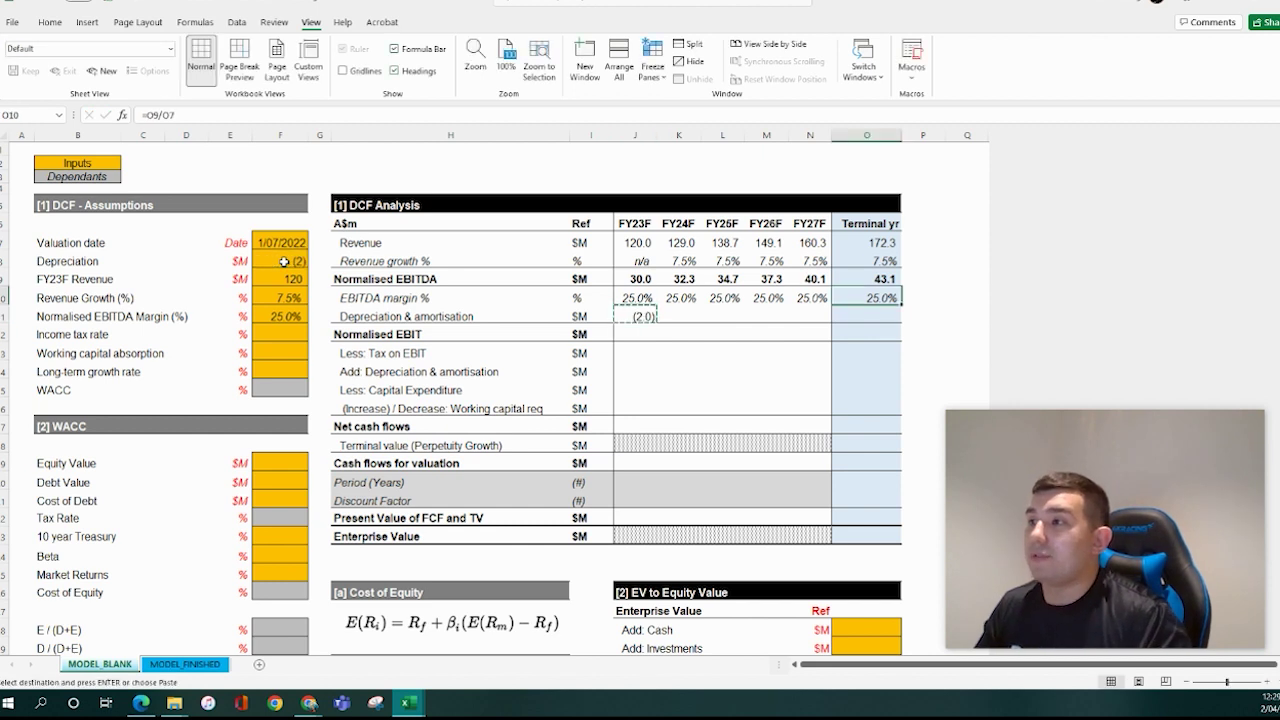
key(Down)
key(ctrl+shift+Left)
key(ctrl+alt+v)
key(f)
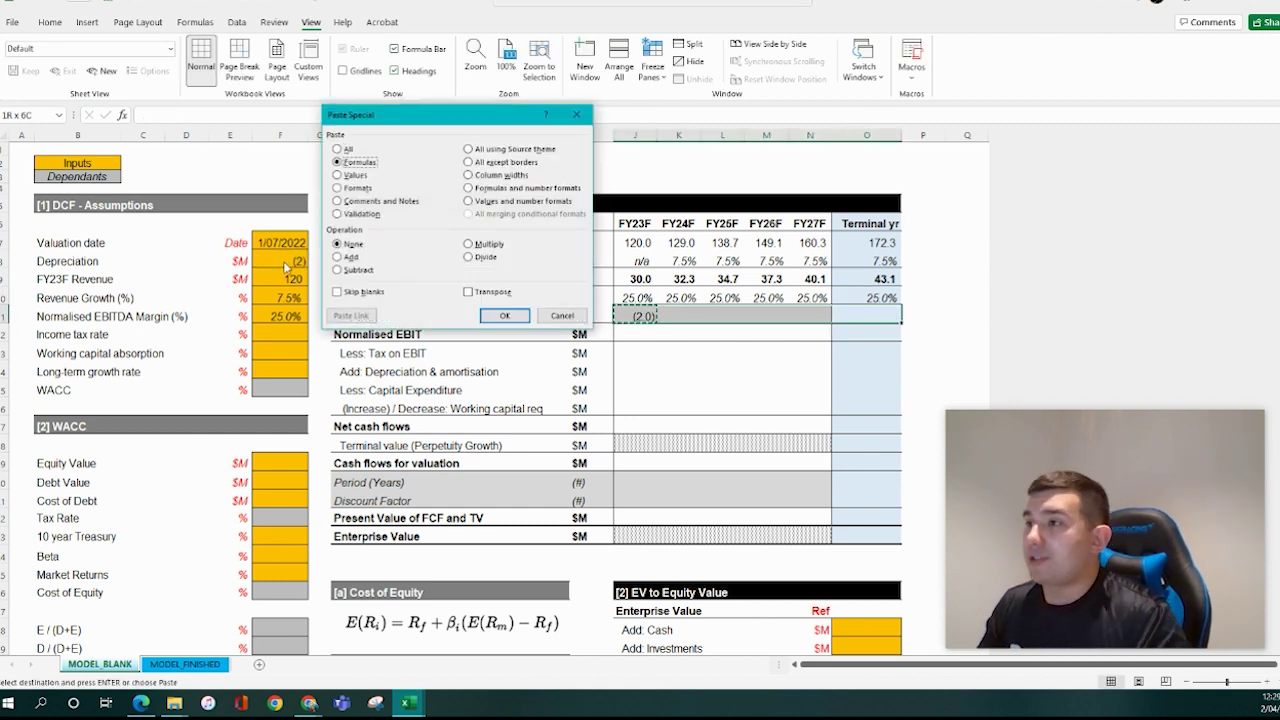
key(Return)
Calculate FY23F Normalised EBIT as Normalised EBITDA plus the negative Depreciation & amortisation (=J9+J11)
click(636, 333)
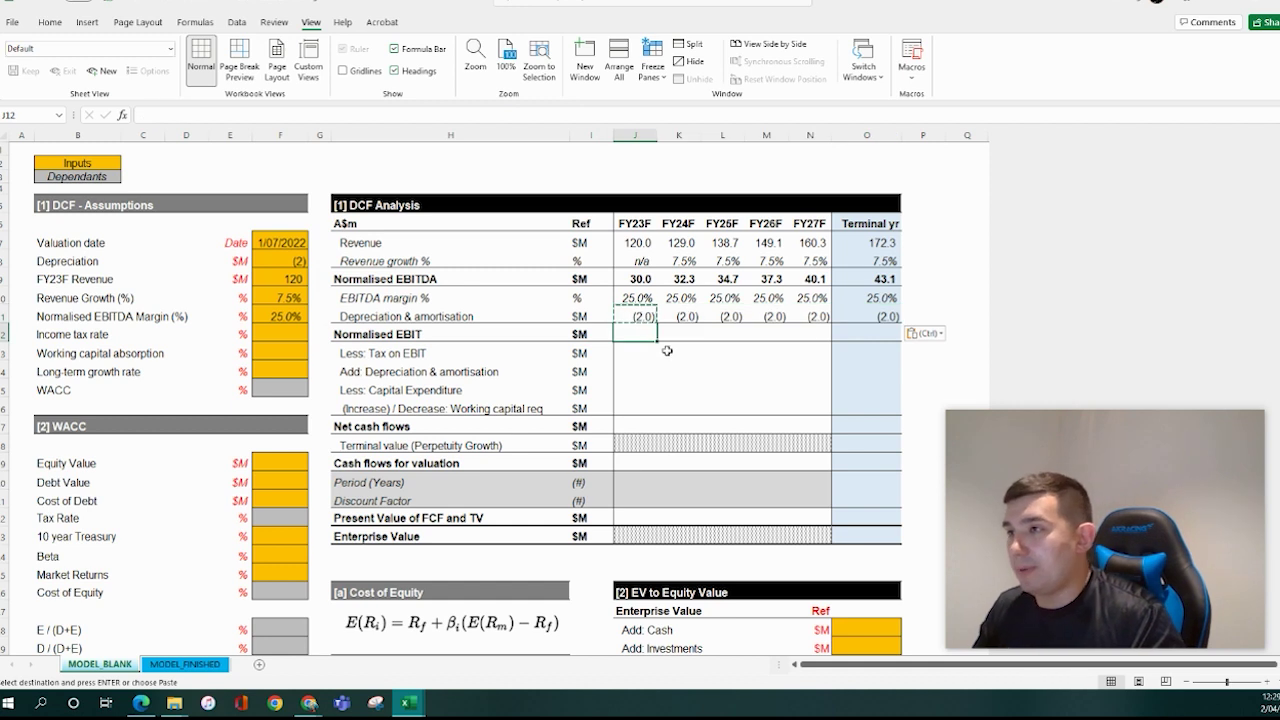
key(Escape)
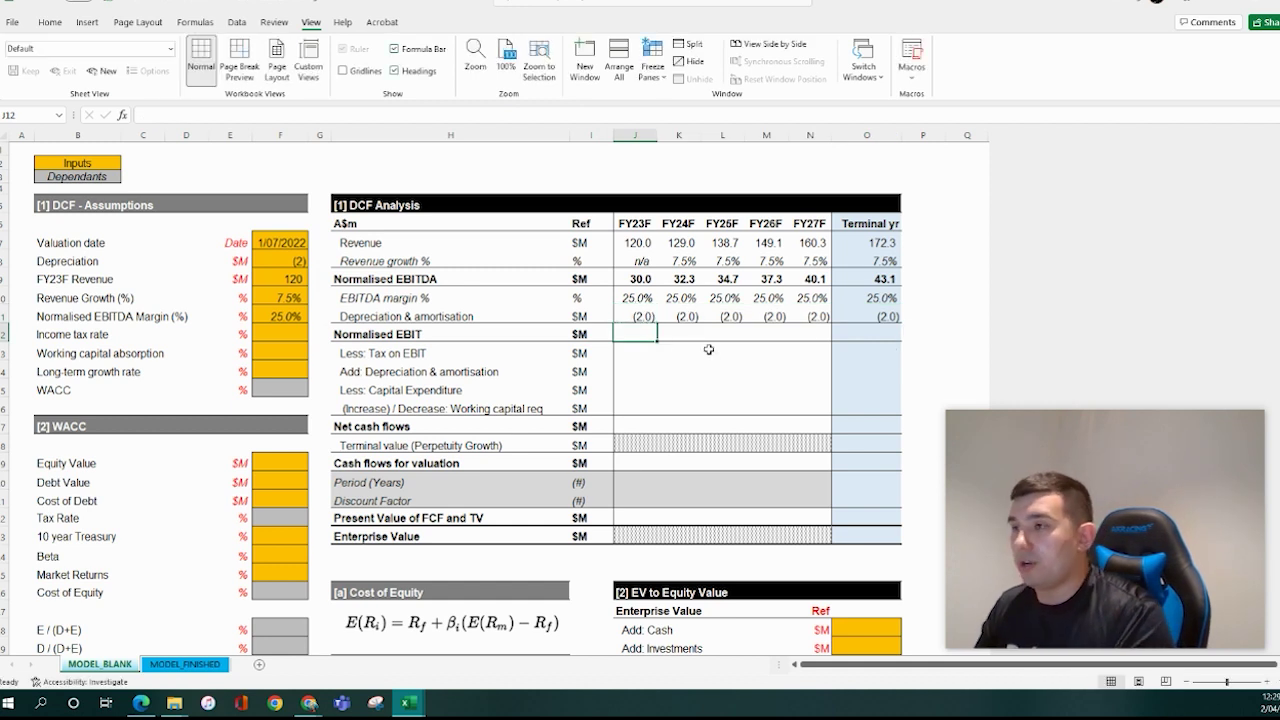
text(=)
click(640, 279)
text(+)
click(650, 316)
key(Return)
Copy the FY23F Normalised EBIT formula across to the terminal year, pasting formulas only
key(Up)
key(ctrl+c)
key(Right)
key(Right)
key(Right)
key(Right)
key(Right)
key(shift+Left)
key(shift+Left)
key(shift+Left)
key(shift+Left)
key(shift+Left)
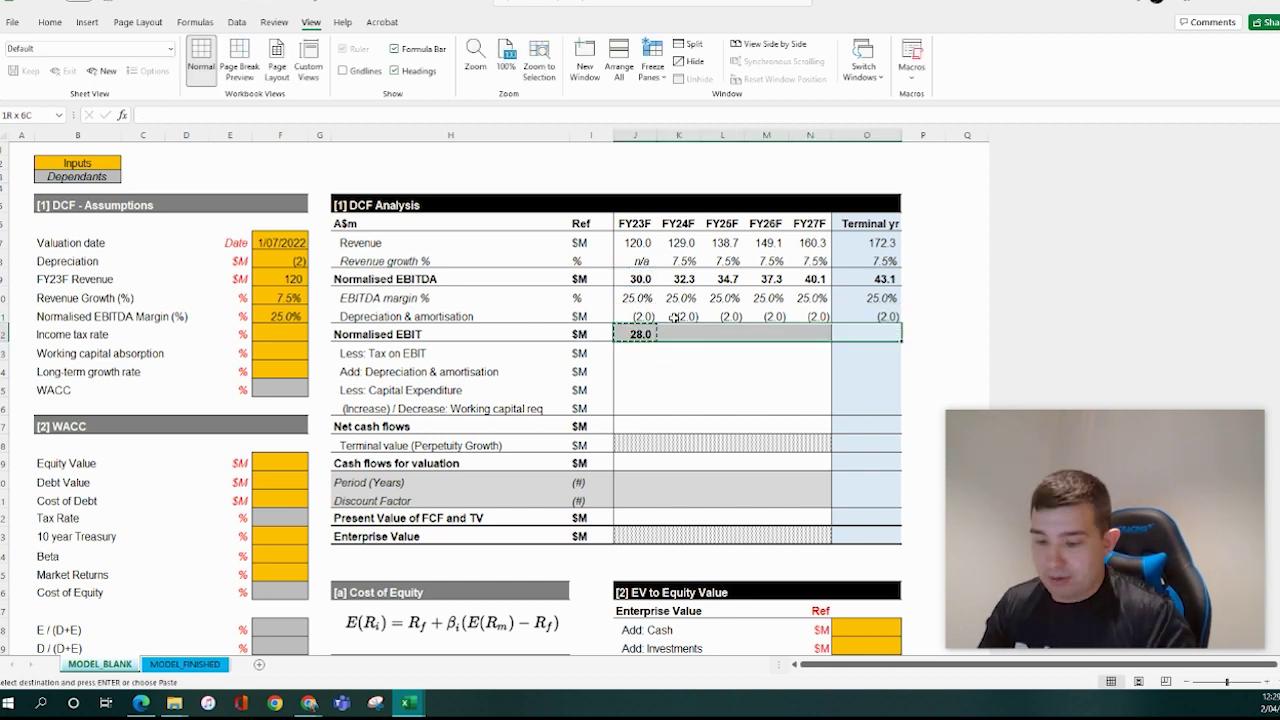
key(ctrl+alt+v)
key(f)
key(Return)
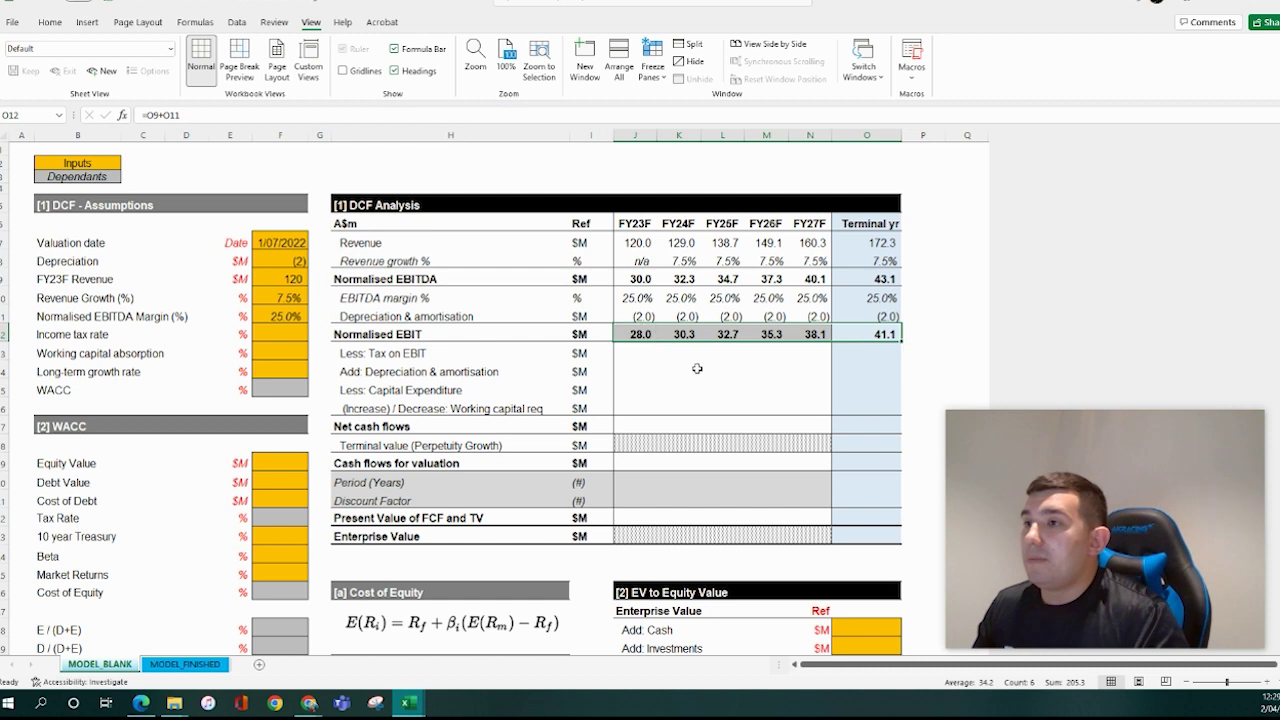
Check the FY23F Normalised EBIT formula and the Depreciation & amortisation entry that feeds it
click(645, 335)
key(F2)
key(Escape)
key(F2)
key(Escape)
click(455, 318)
click(640, 316)
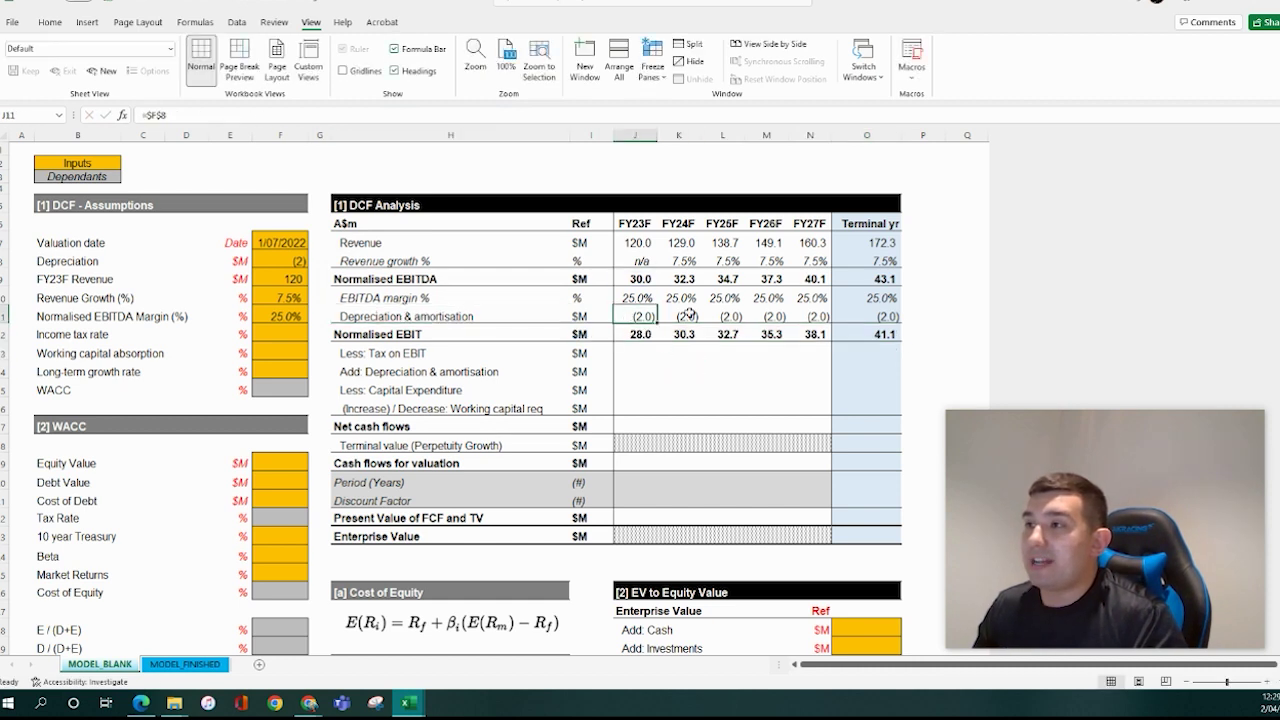
click(443, 317)
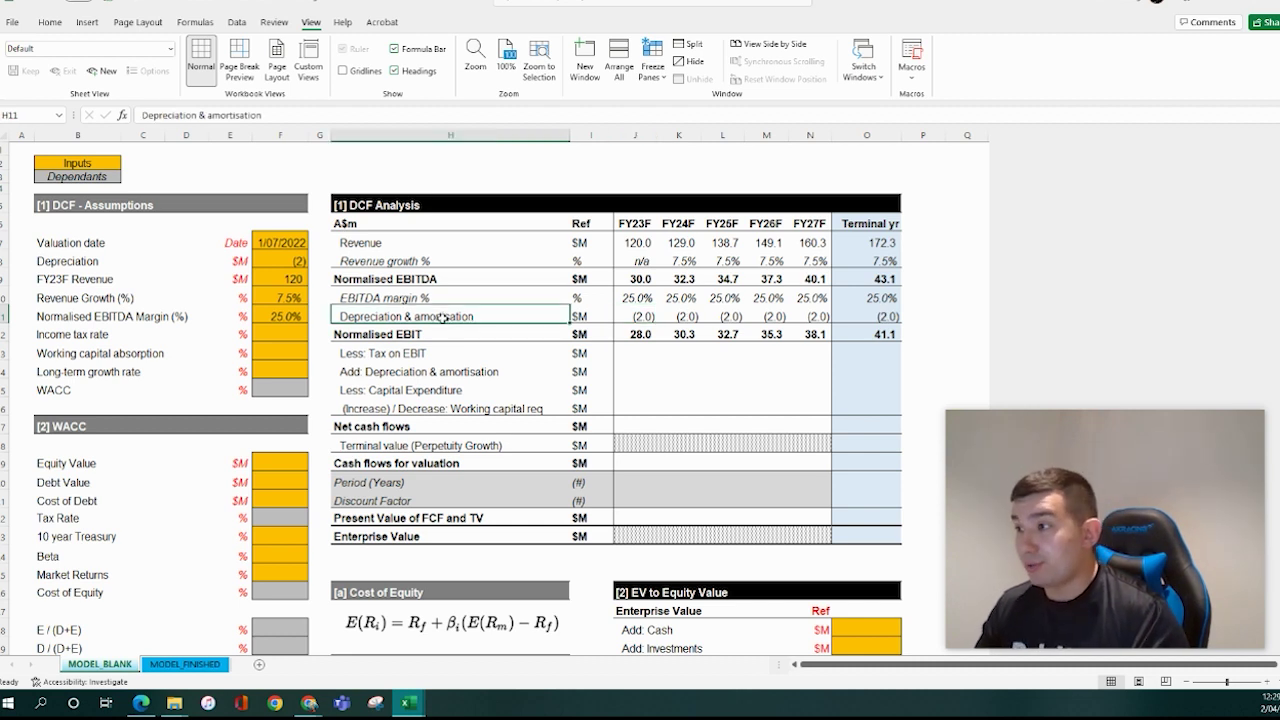
click(645, 333)
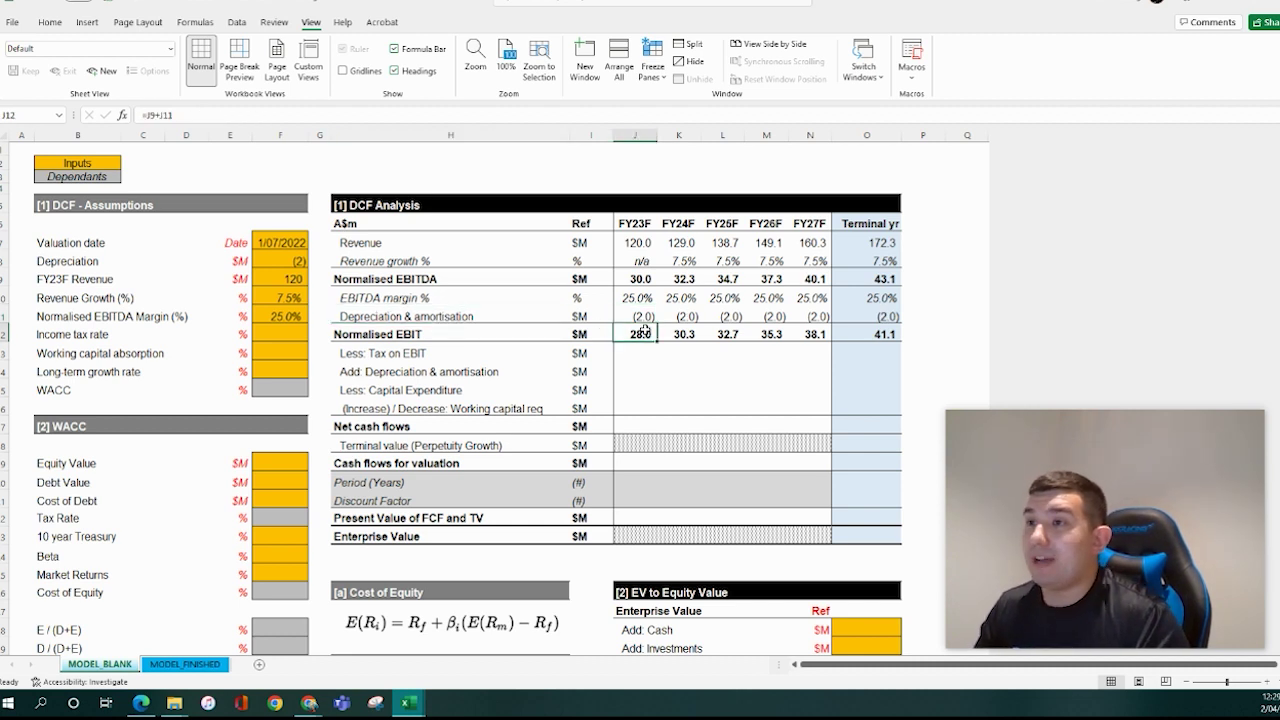
click(644, 352)
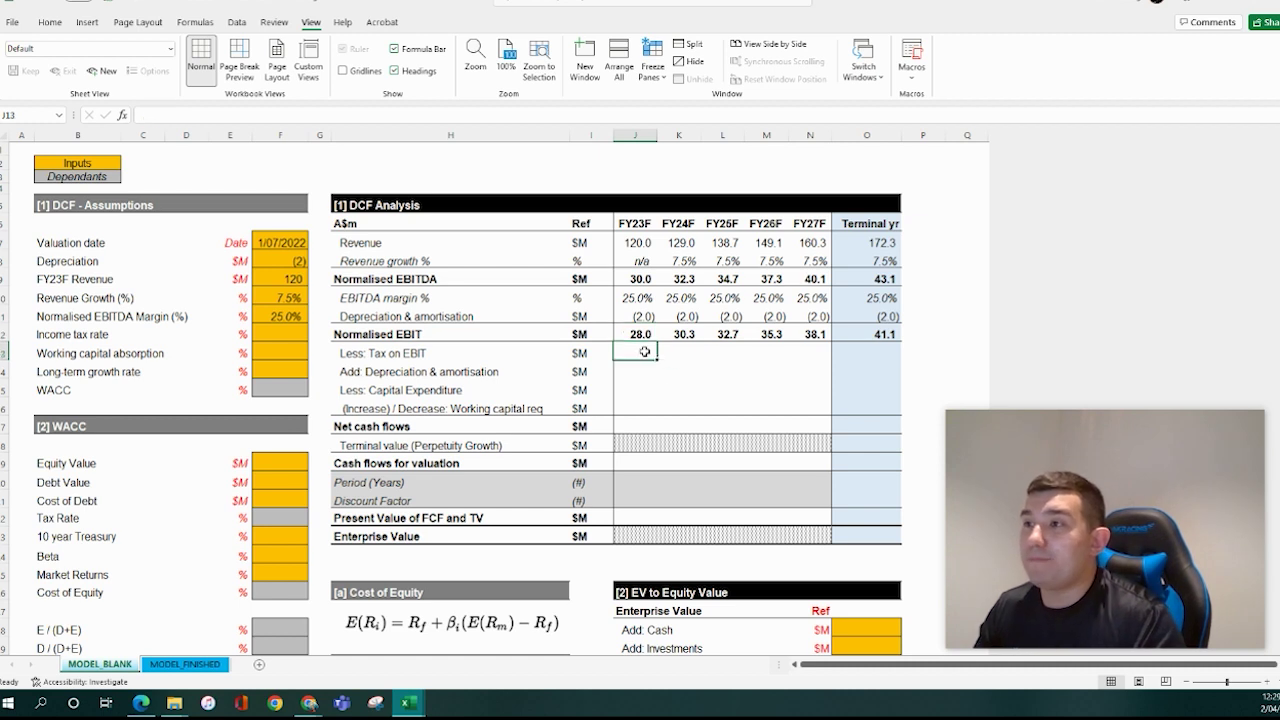
Set the Income tax rate assumption to 30%
click(284, 335)
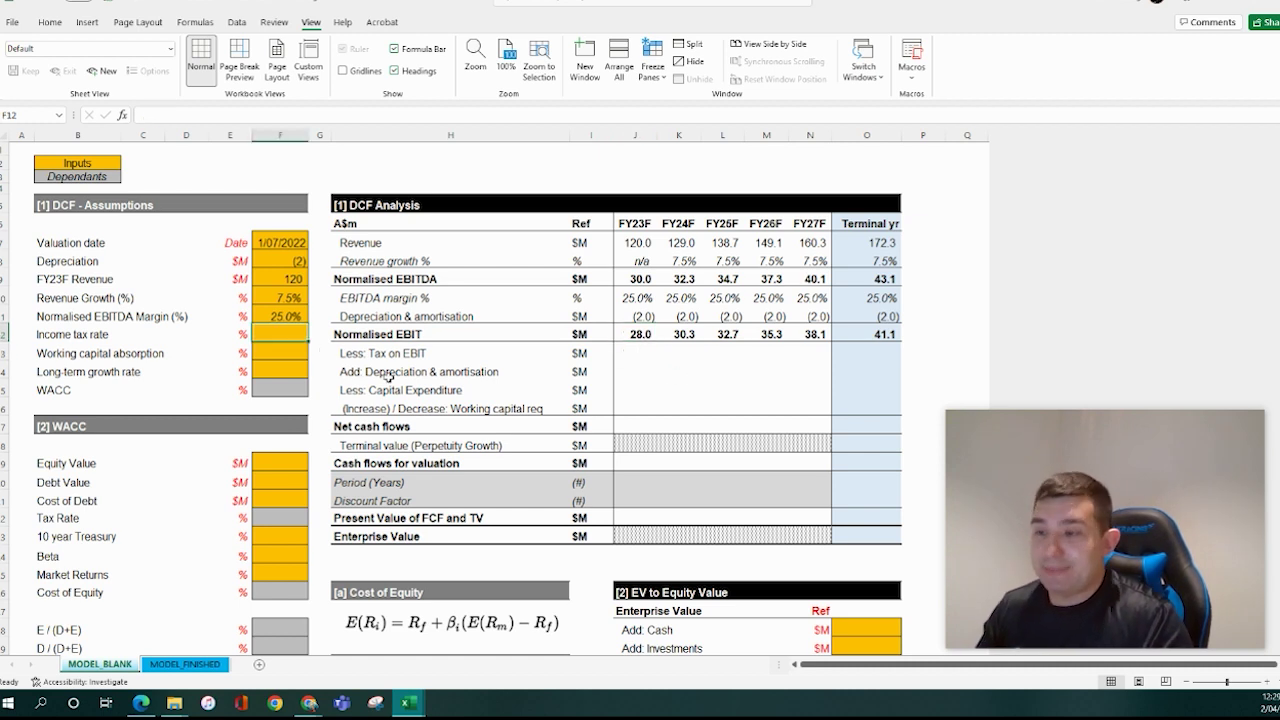
text(30)
key(Return)
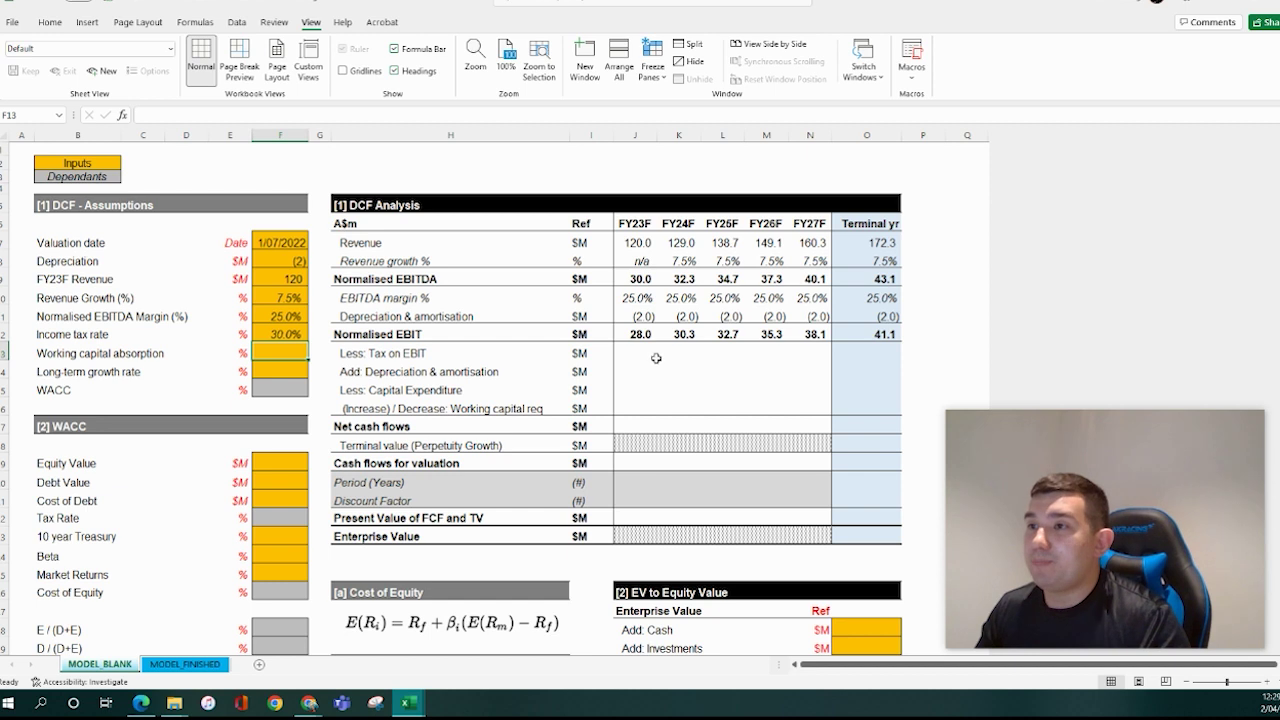
Calculate FY23F Tax on EBIT as Normalised EBIT times the Income tax rate, with an absolute reference to the rate (=J12*$F$12)
click(643, 352)
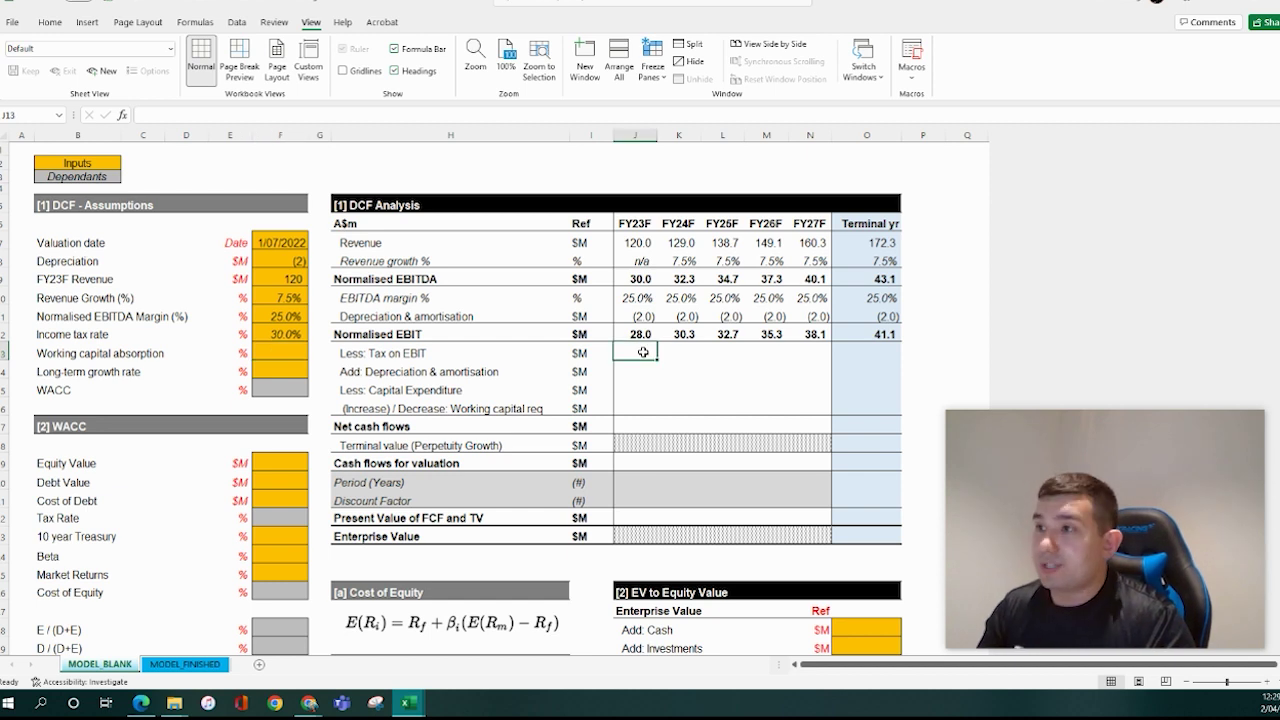
text(=)
key(Up)
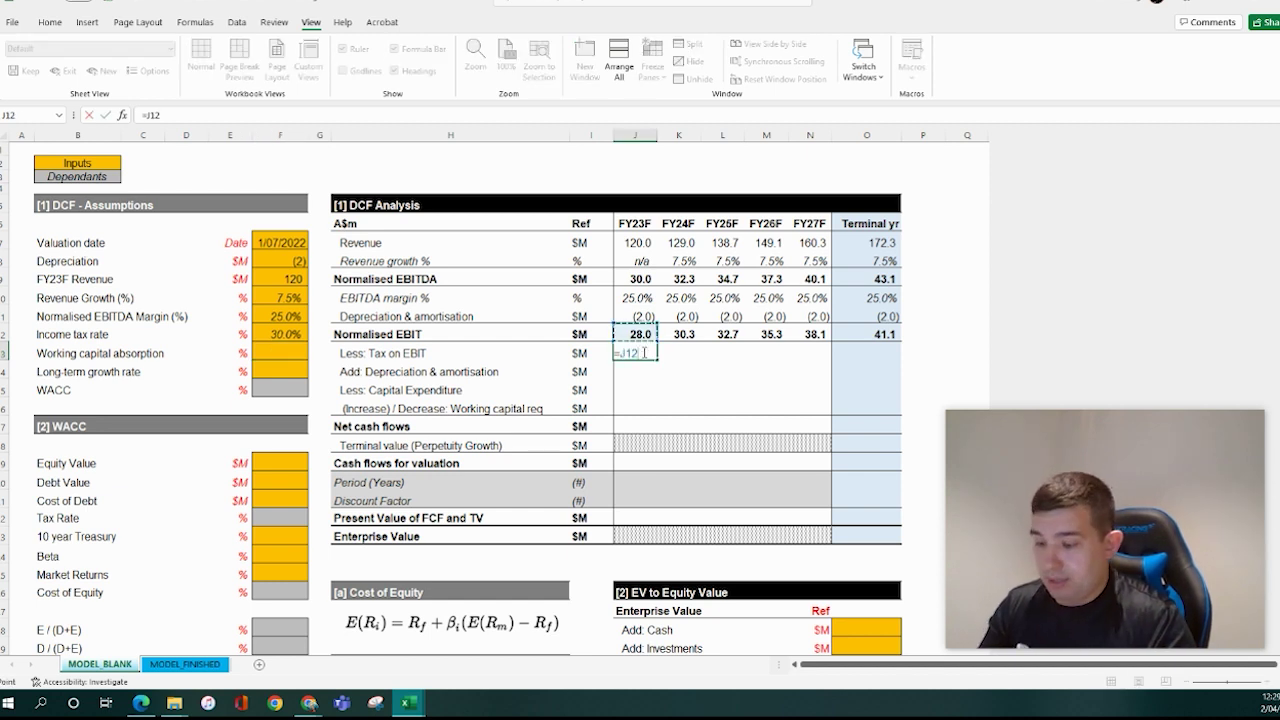
text(*)
click(290, 334)
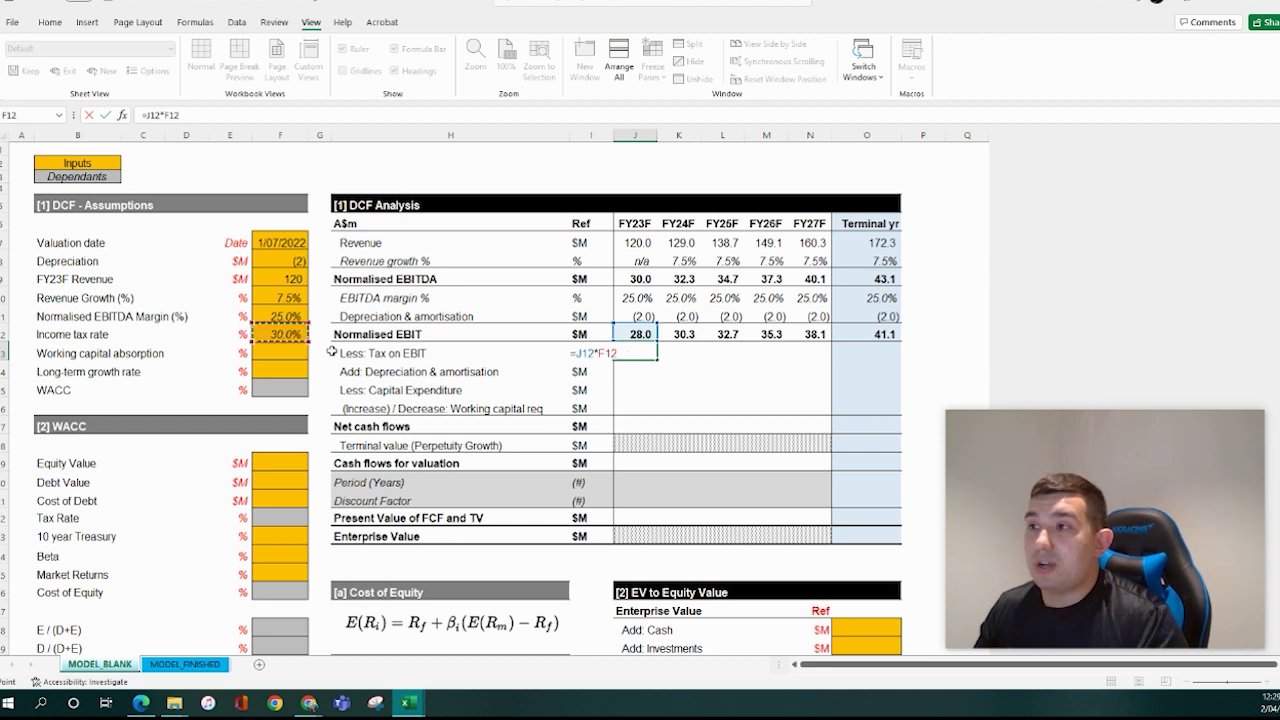
key(F4)
key(ctrl+Return)
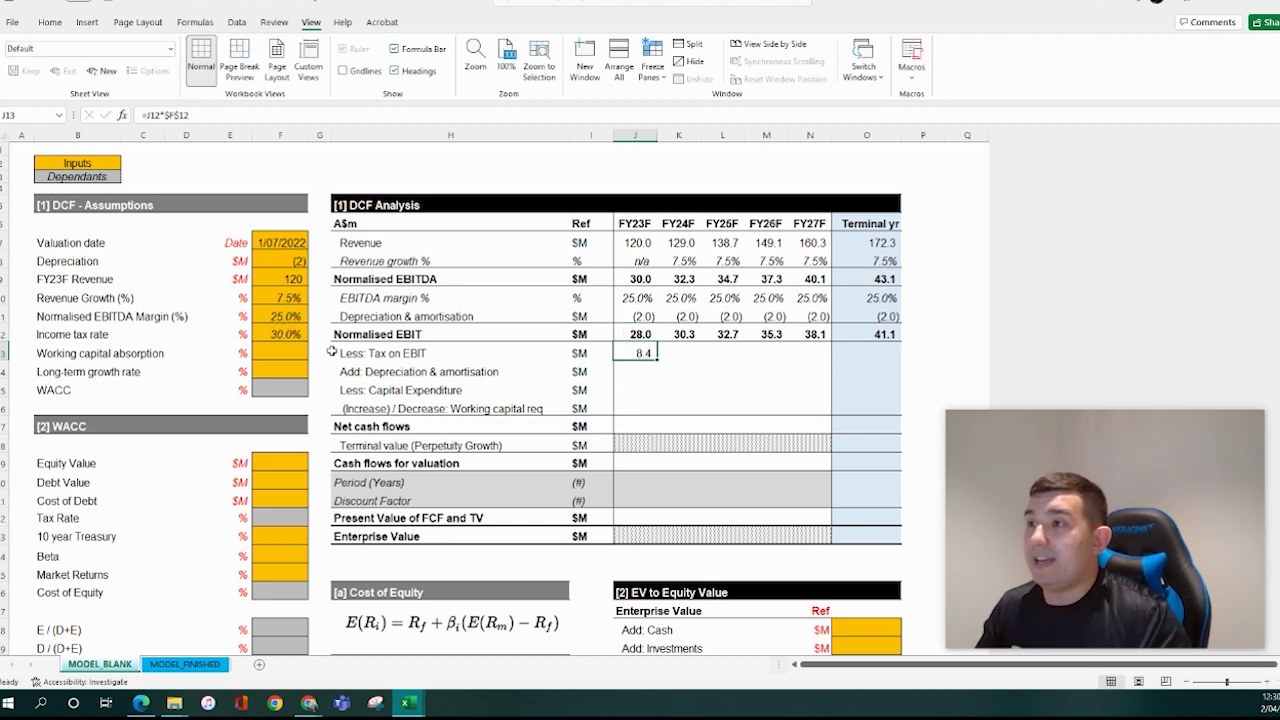
Negate the FY23F Tax on EBIT formula and copy it across to the terminal year, pasting formulas only
click(146, 117)
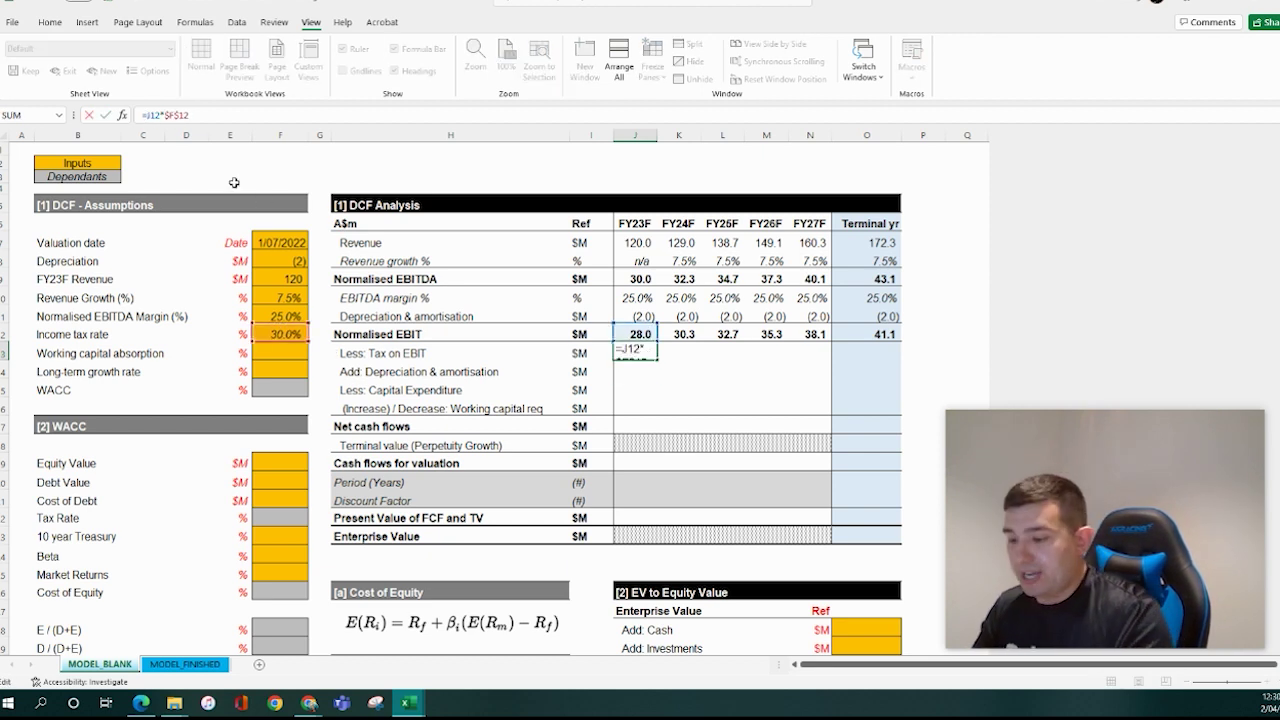
key(ctrl+Return)
key(ctrl+c)
key(ctrl+Right)
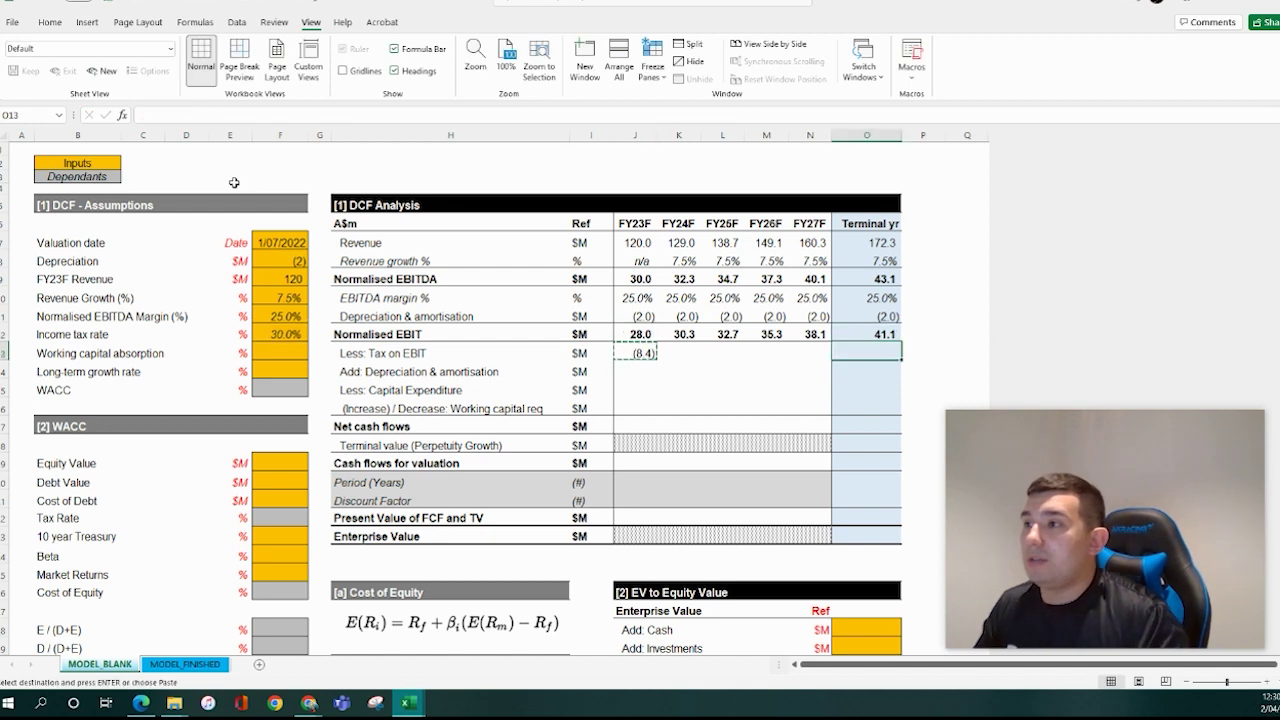
key(ctrl+shift+Left)
key(ctrl+alt+v)
key(f)
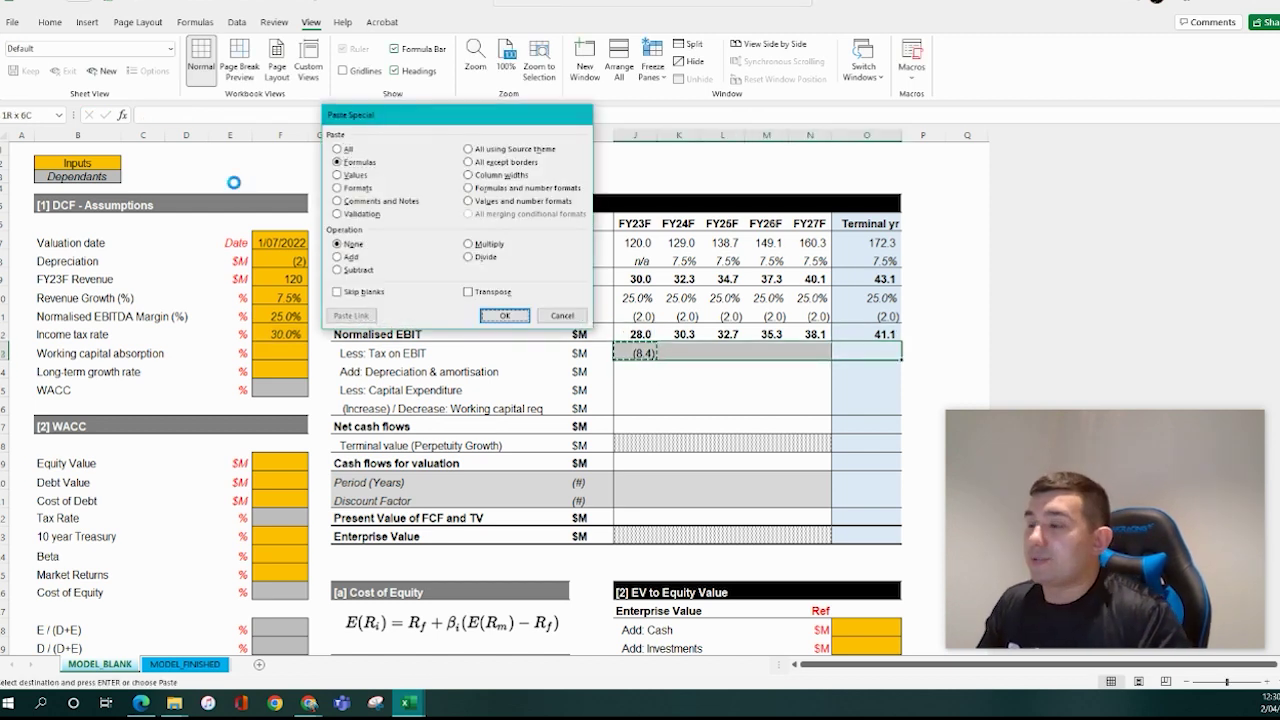
key(Return)
click(640, 390)
click(636, 353)
double_click(641, 355)
key(Return)
Set FY23F Add: Depreciation & amortisation to the negative of the Depreciation & amortisation line above Normalised EBIT (=-J11)
click(445, 367)
click(624, 369)
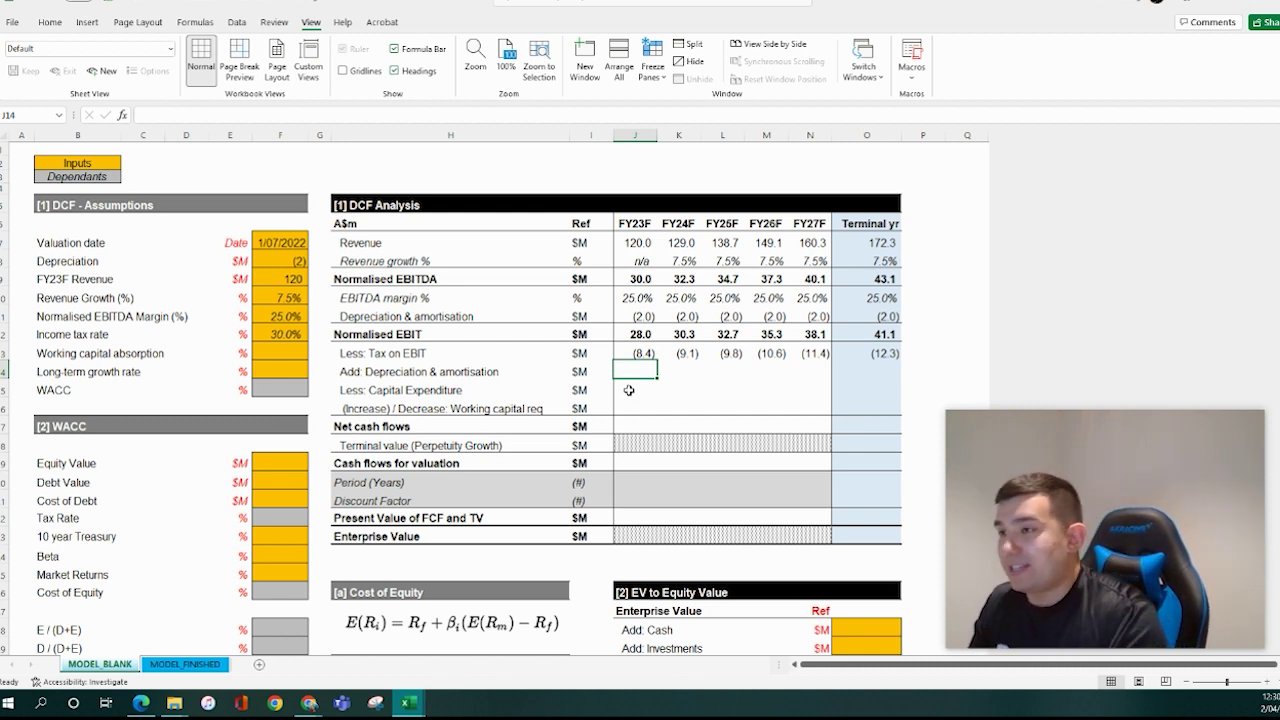
text(=)
click(641, 334)
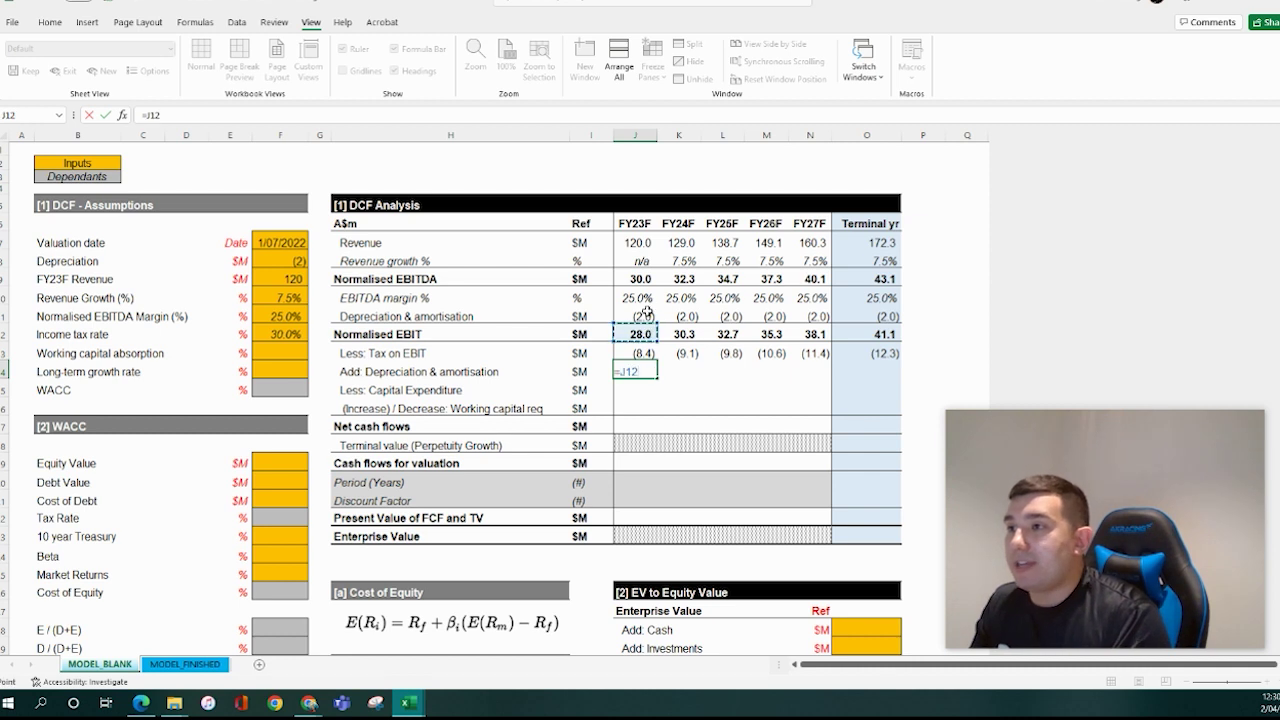
click(641, 316)
key(ctrl+Return)
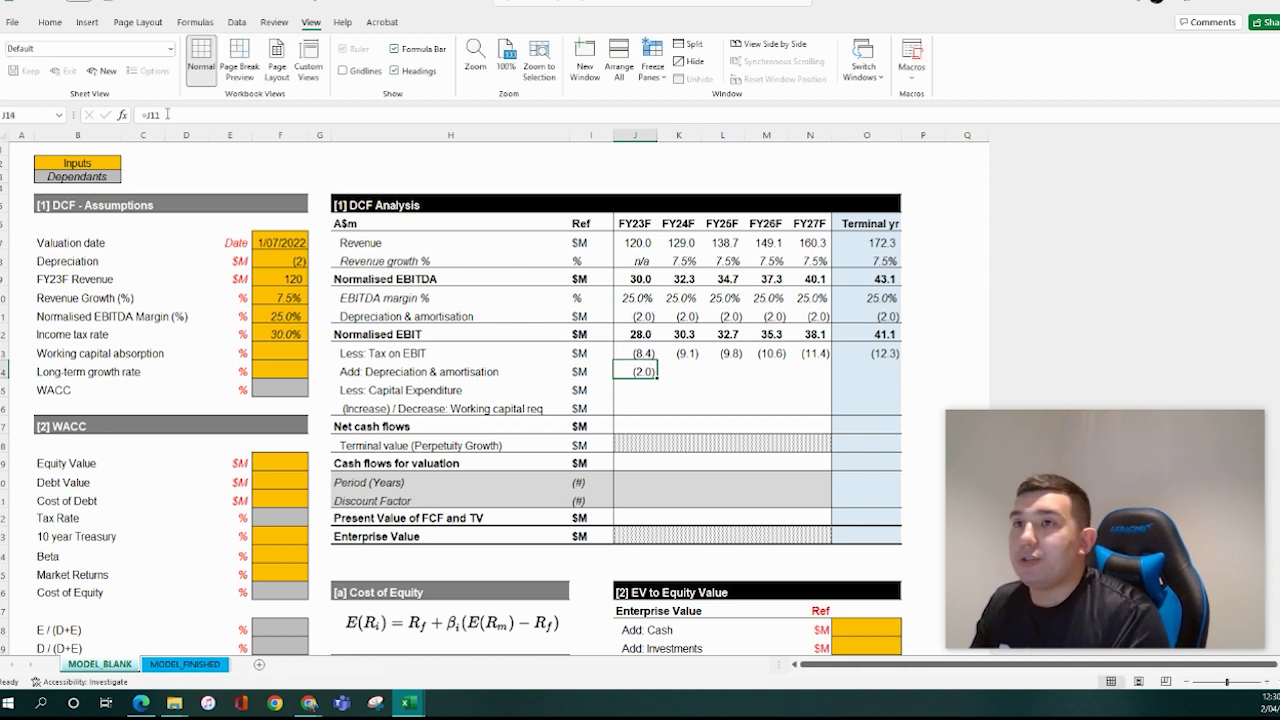
click(146, 115)
text(-)
key(ctrl+Return)
Copy the FY23F Add: Depreciation & amortisation formula across to the terminal year, pasting formulas only
key(ctrl+c)
key(Right)
key(Right)
key(Right)
key(Right)
key(Right)
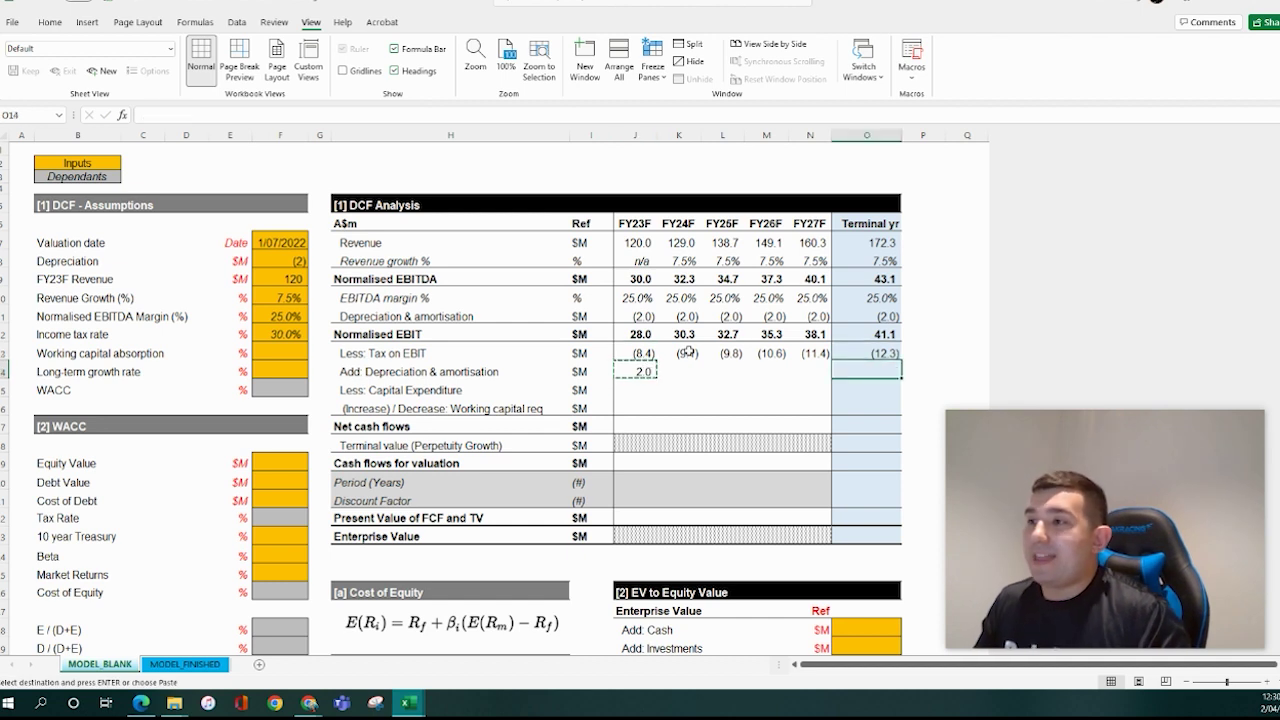
key(ctrl+shift+Left)
key(ctrl+alt+v)
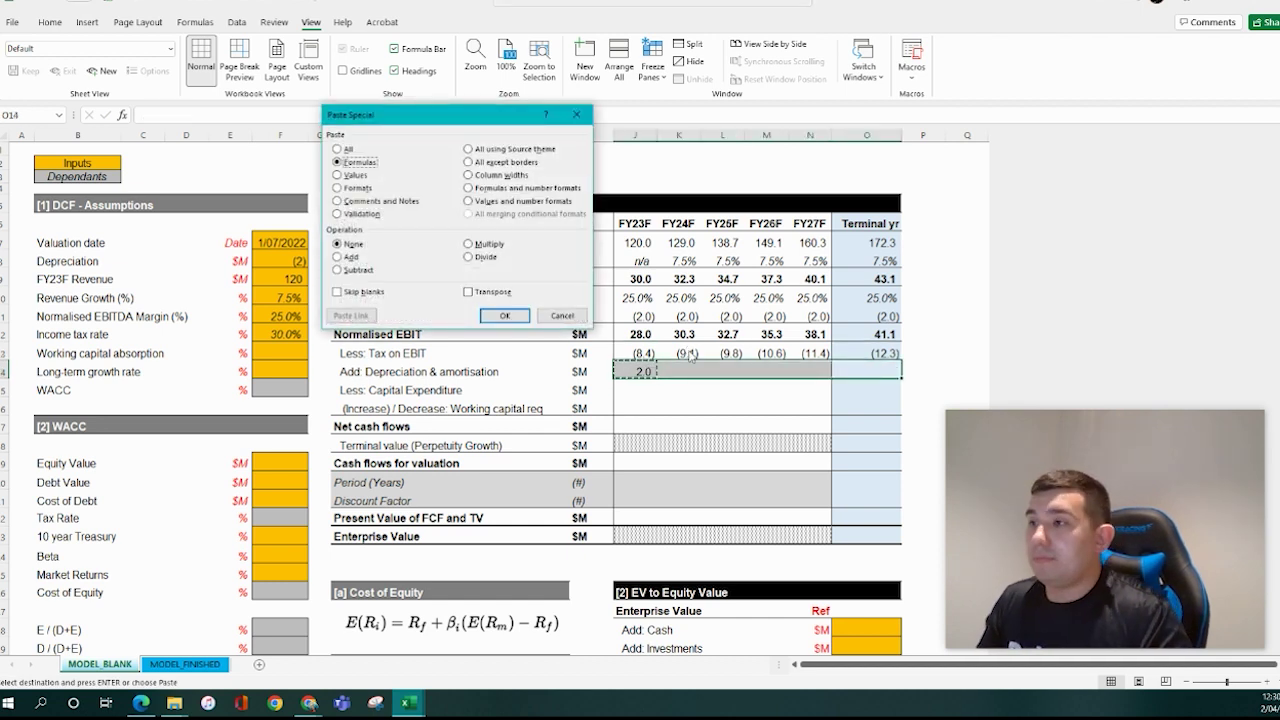
key(Return)
Enter -5 as the FY23F Capital Expenditure
click(650, 383)
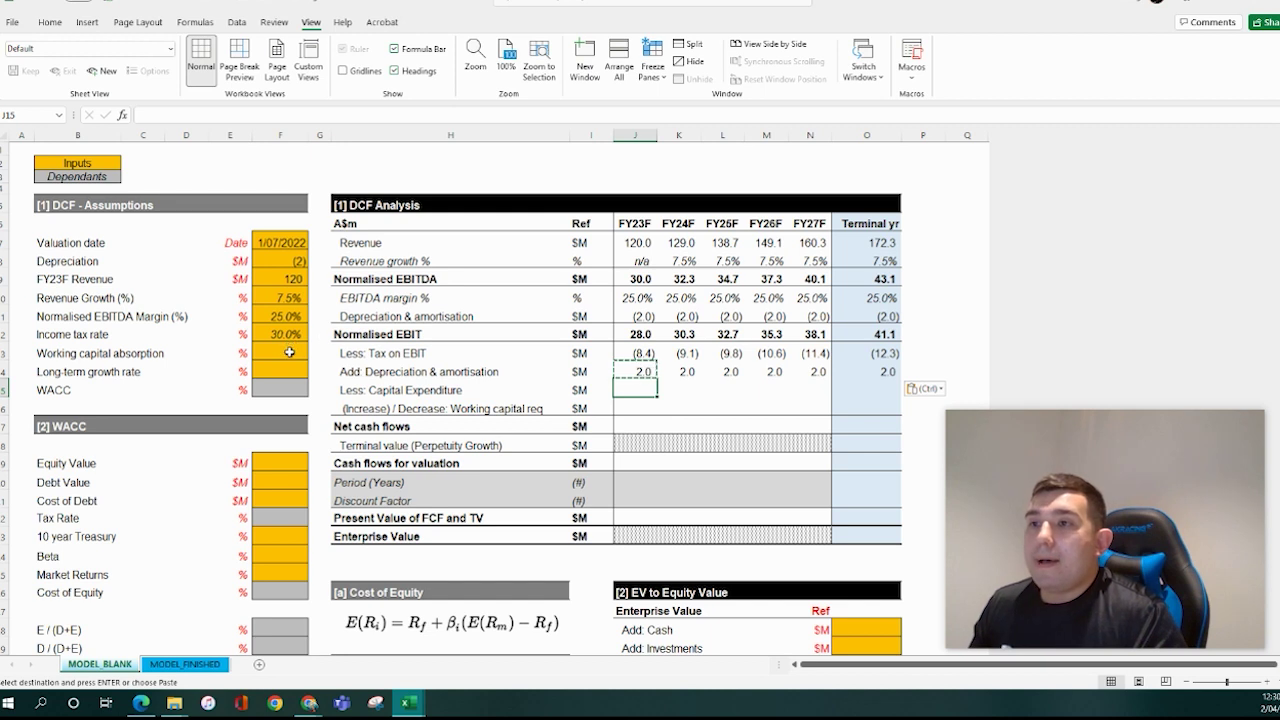
click(289, 352)
click(620, 390)
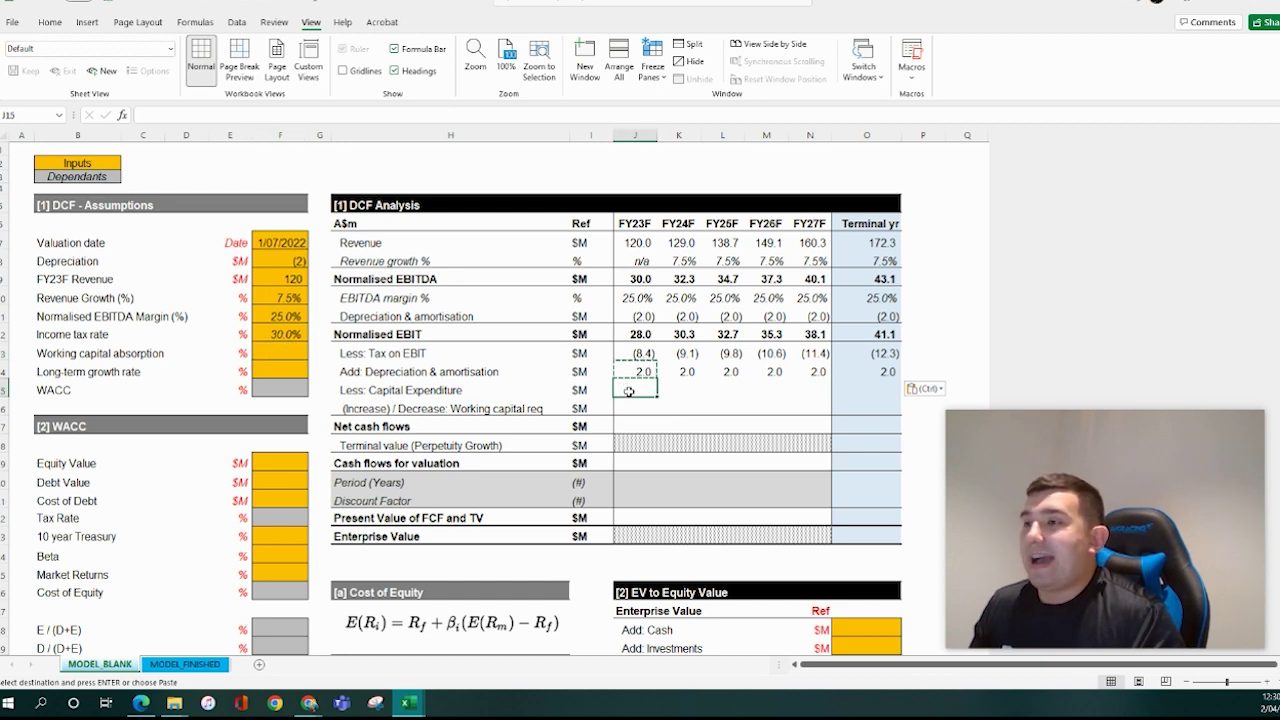
click(690, 393)
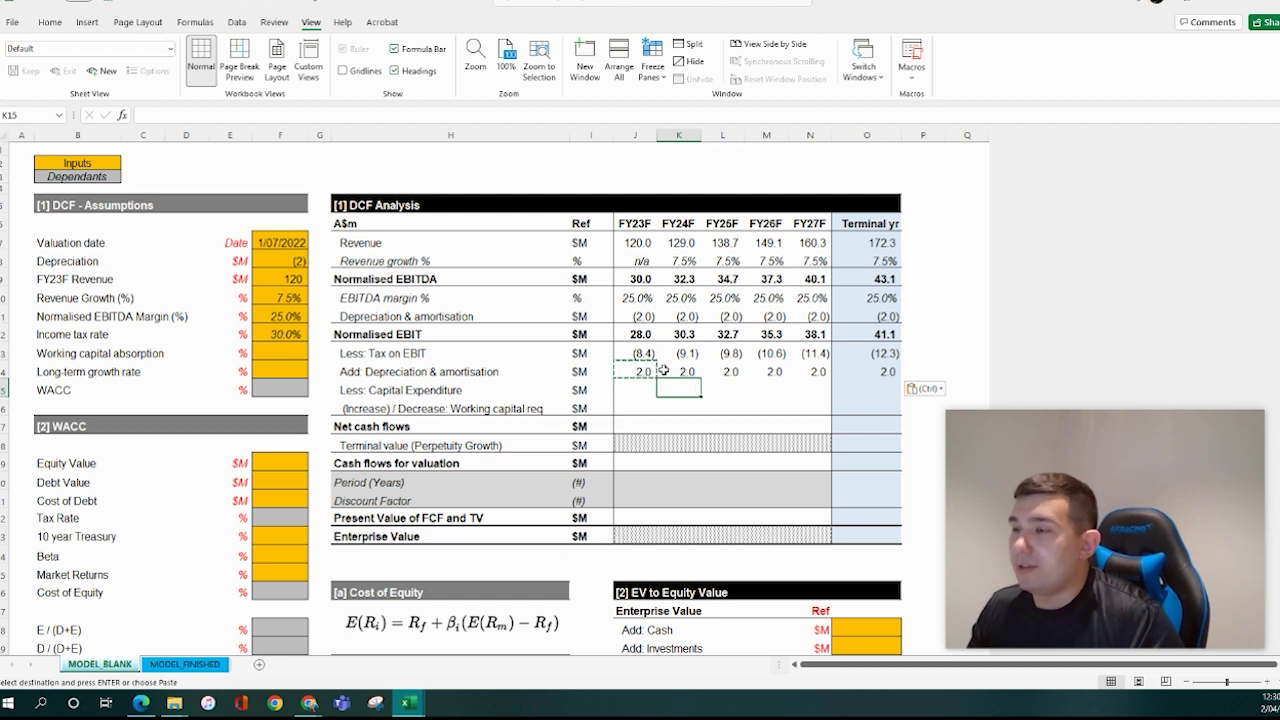
click(641, 391)
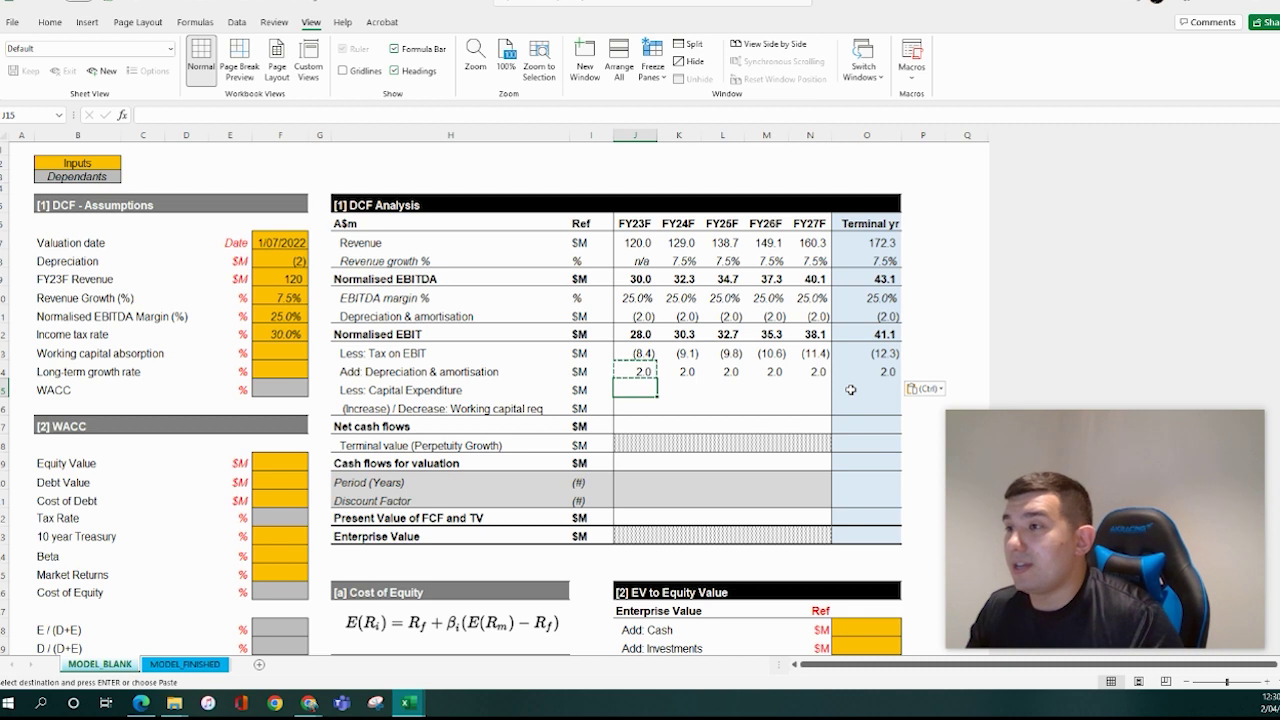
drag(855, 389, 649, 387)
click(649, 387)
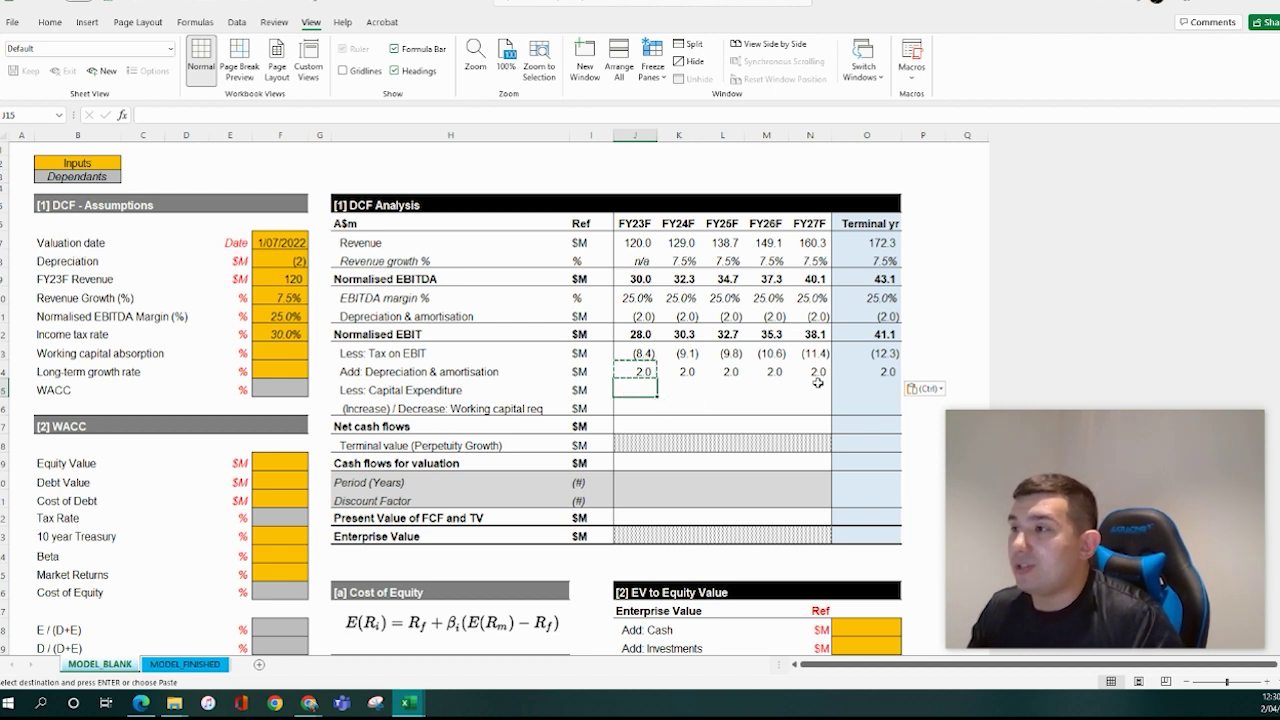
text(-5)
key(Return)
key(Up)
Copy the FY23F Capital Expenditure entry across to the terminal year with Paste Special
key(ctrl+c)
click(883, 385)
key(ctrl+shift+Left)
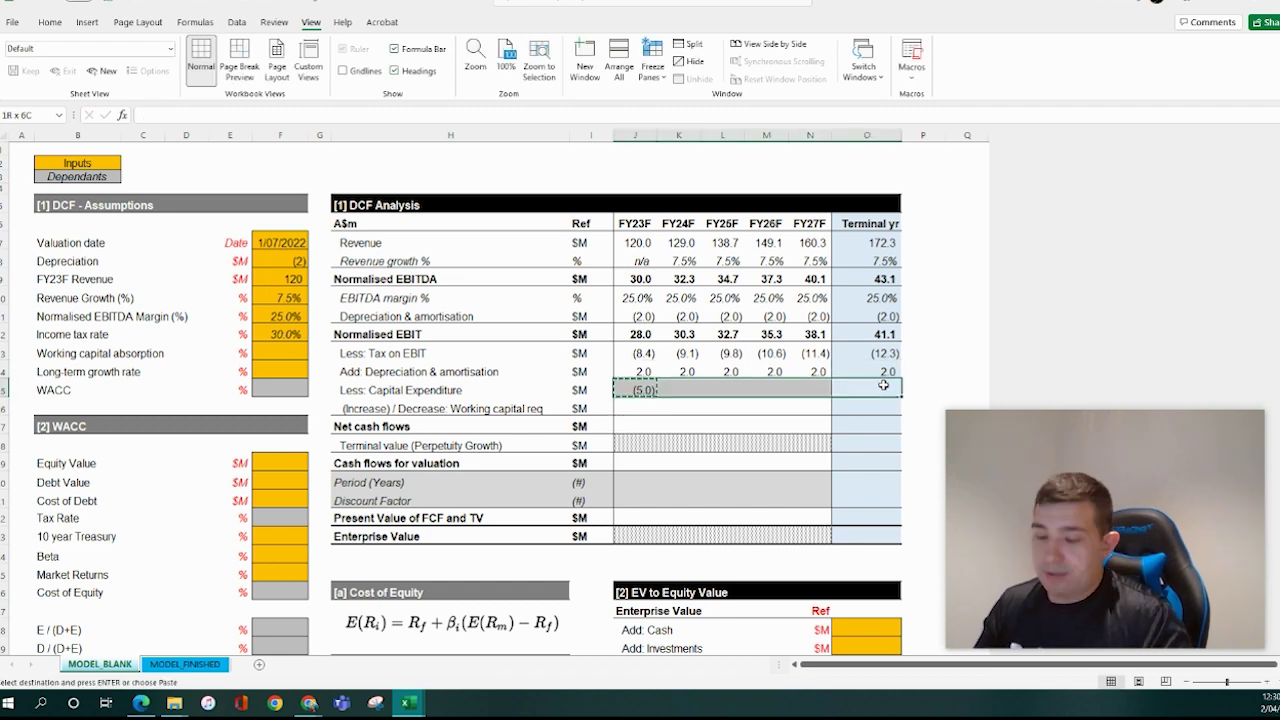
key(ctrl+alt+v)
key(Return)
key(Escape)
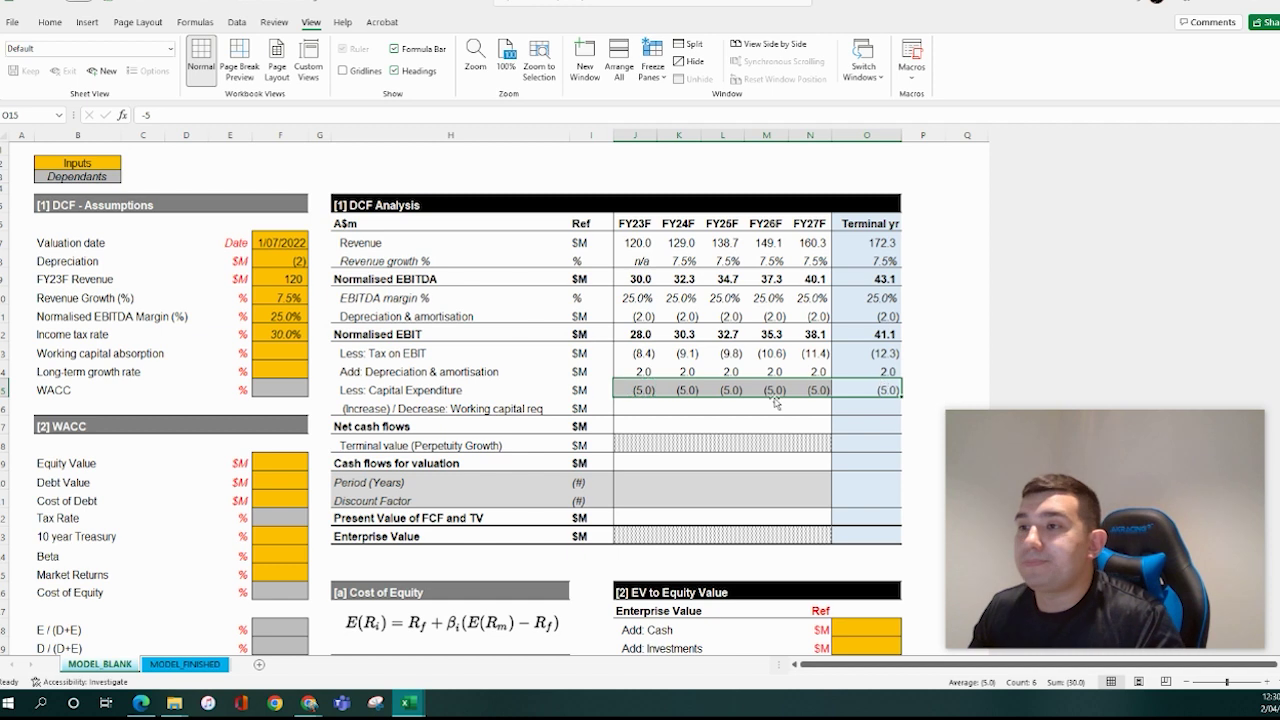
Enter 25% as the Working capital absorption assumption and revise it to 10%
click(724, 404)
click(628, 404)
click(548, 408)
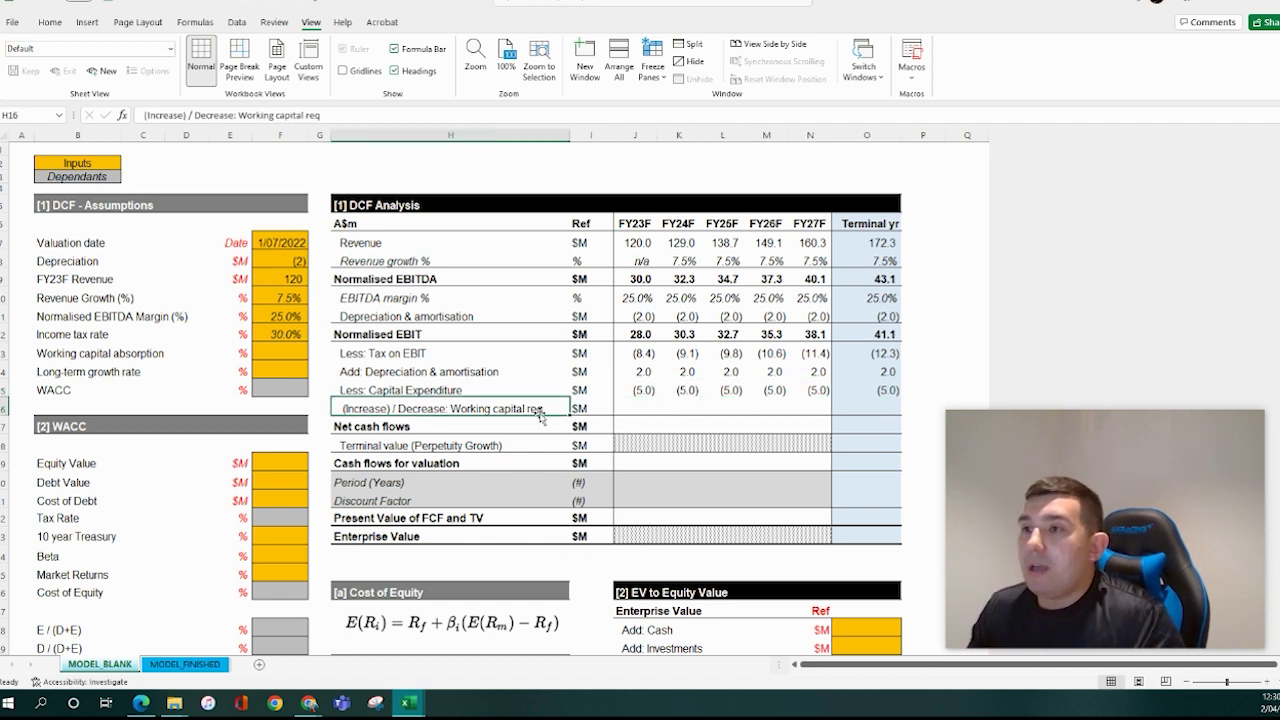
click(525, 425)
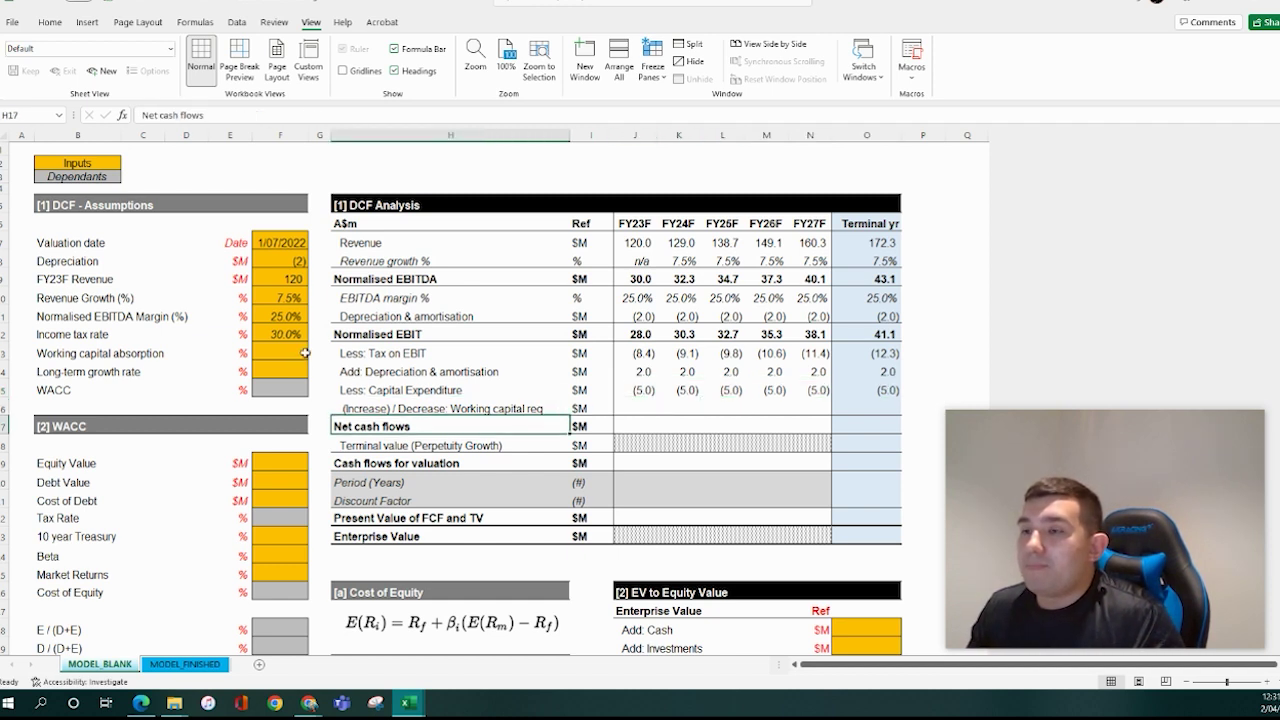
click(623, 405)
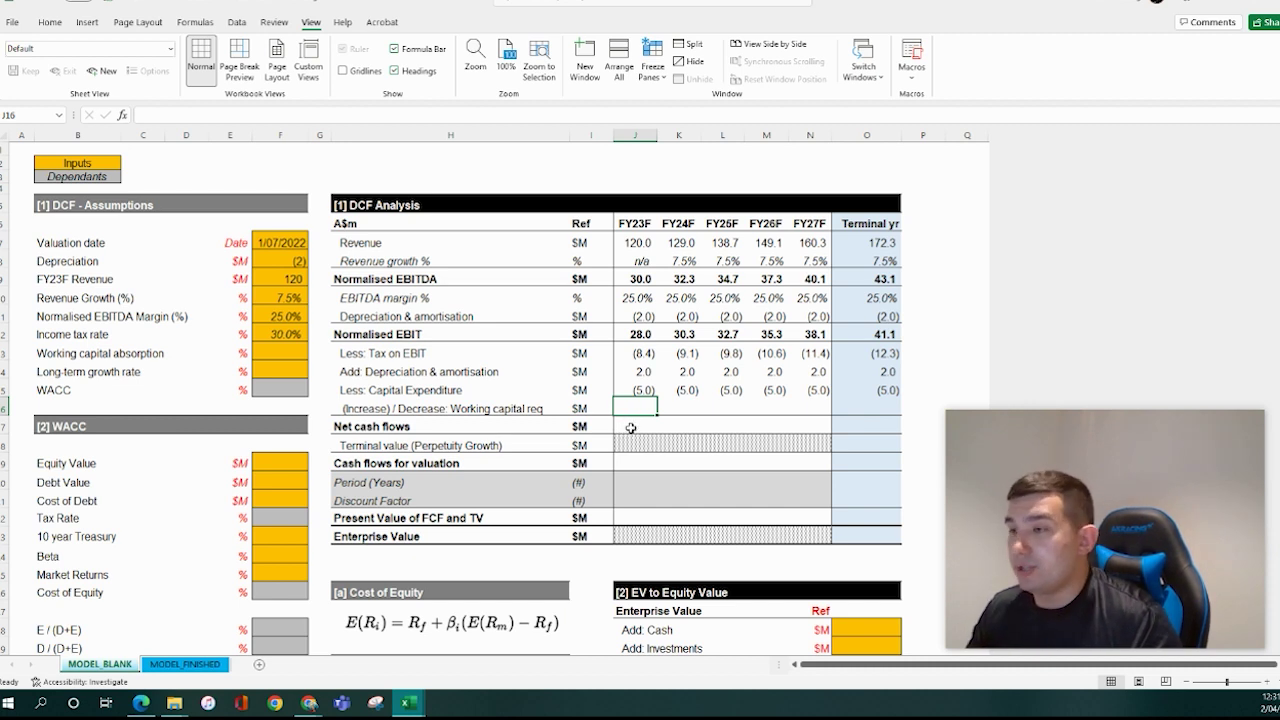
click(289, 350)
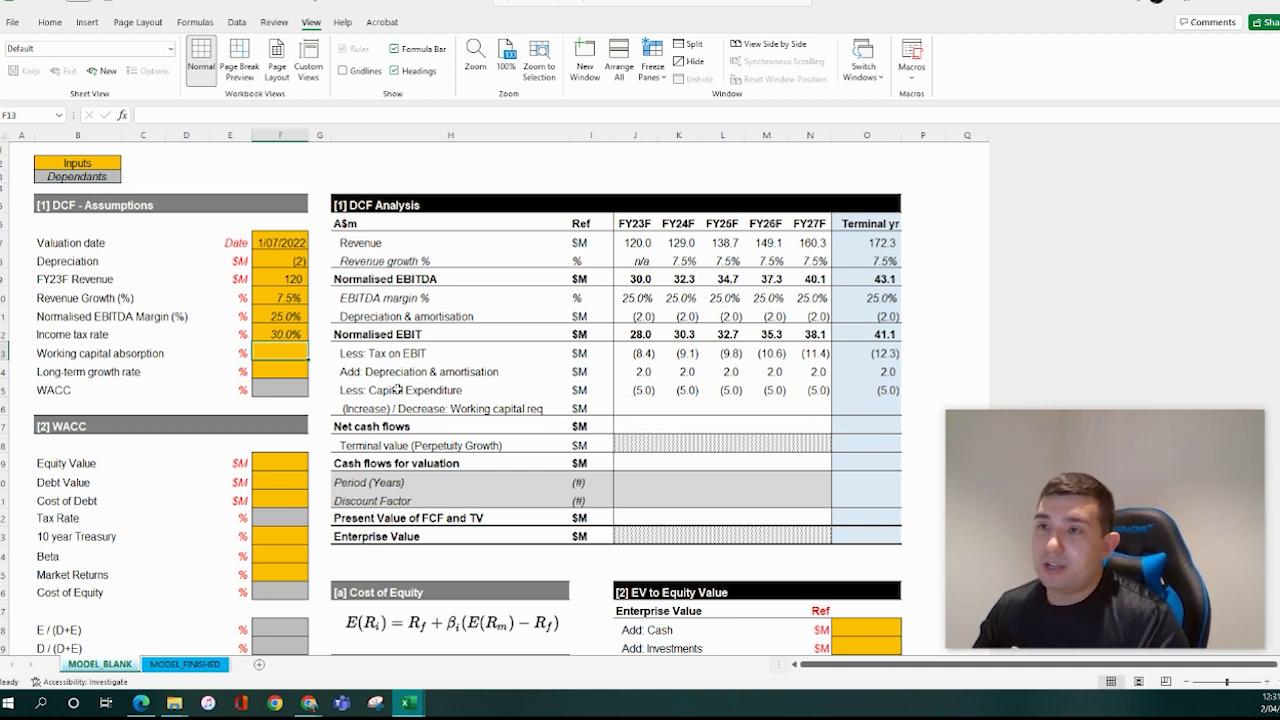
text(25)
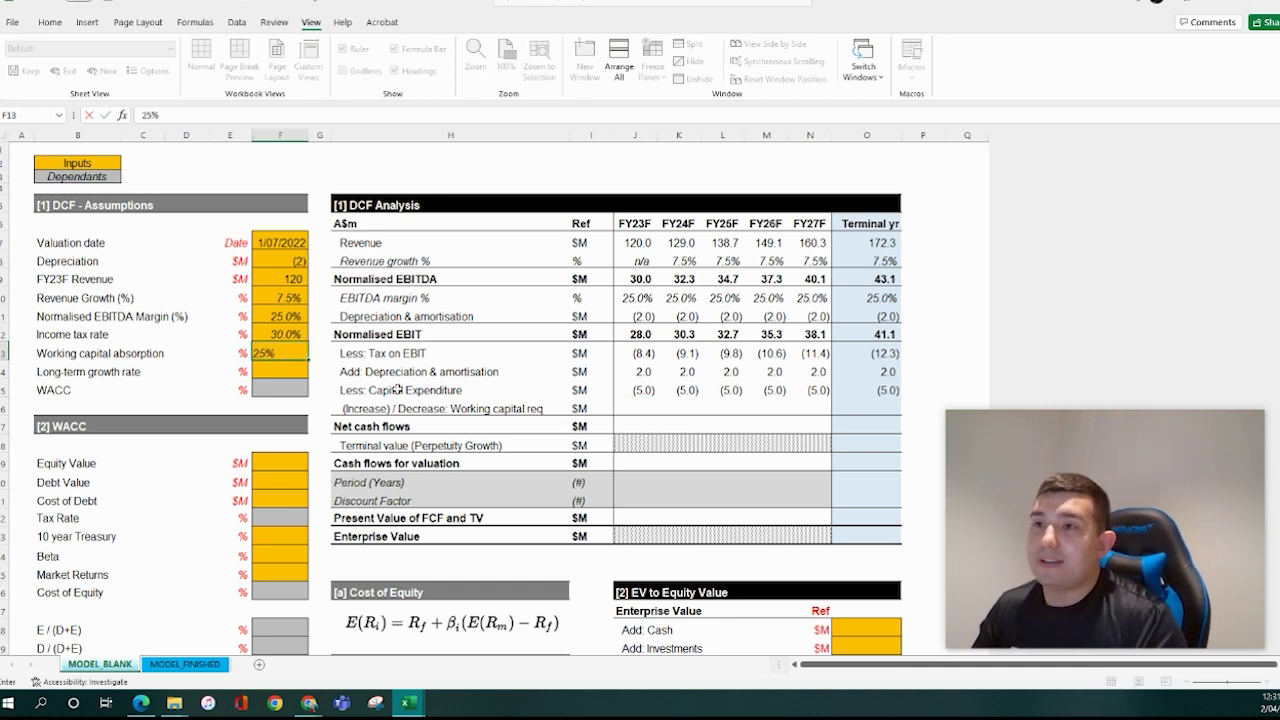
key(Return)
key(Up)
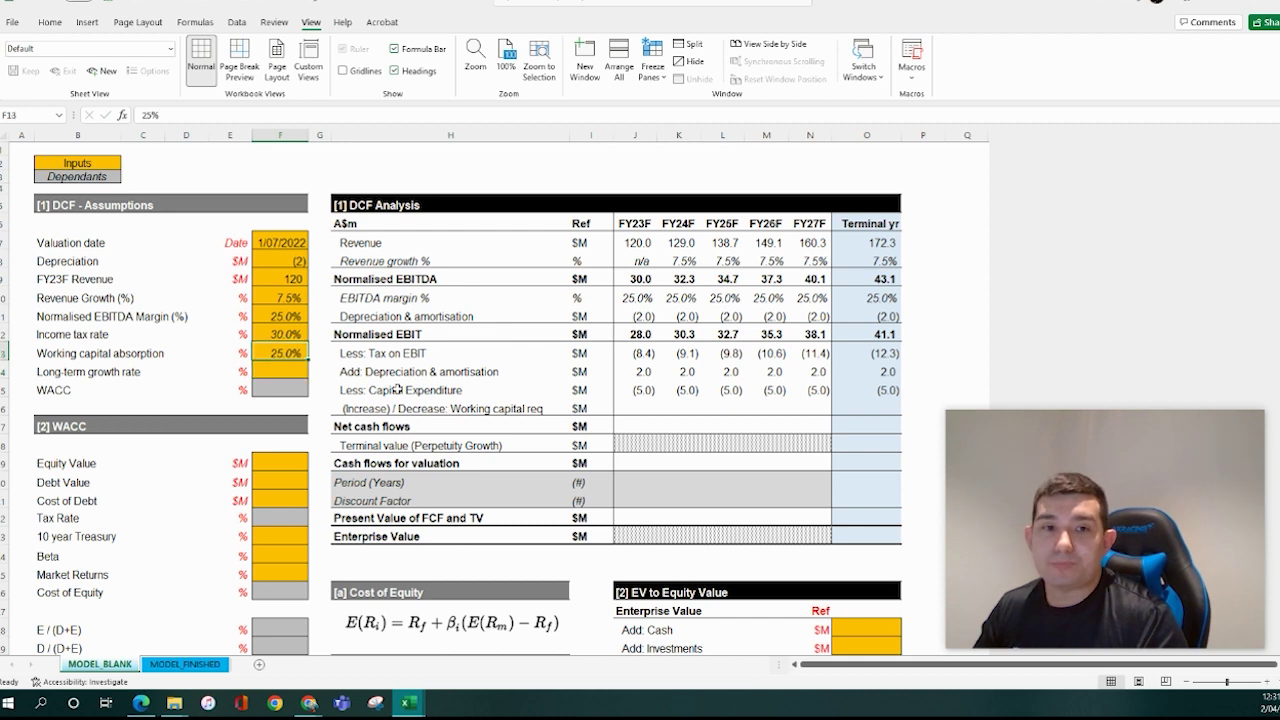
text(10)
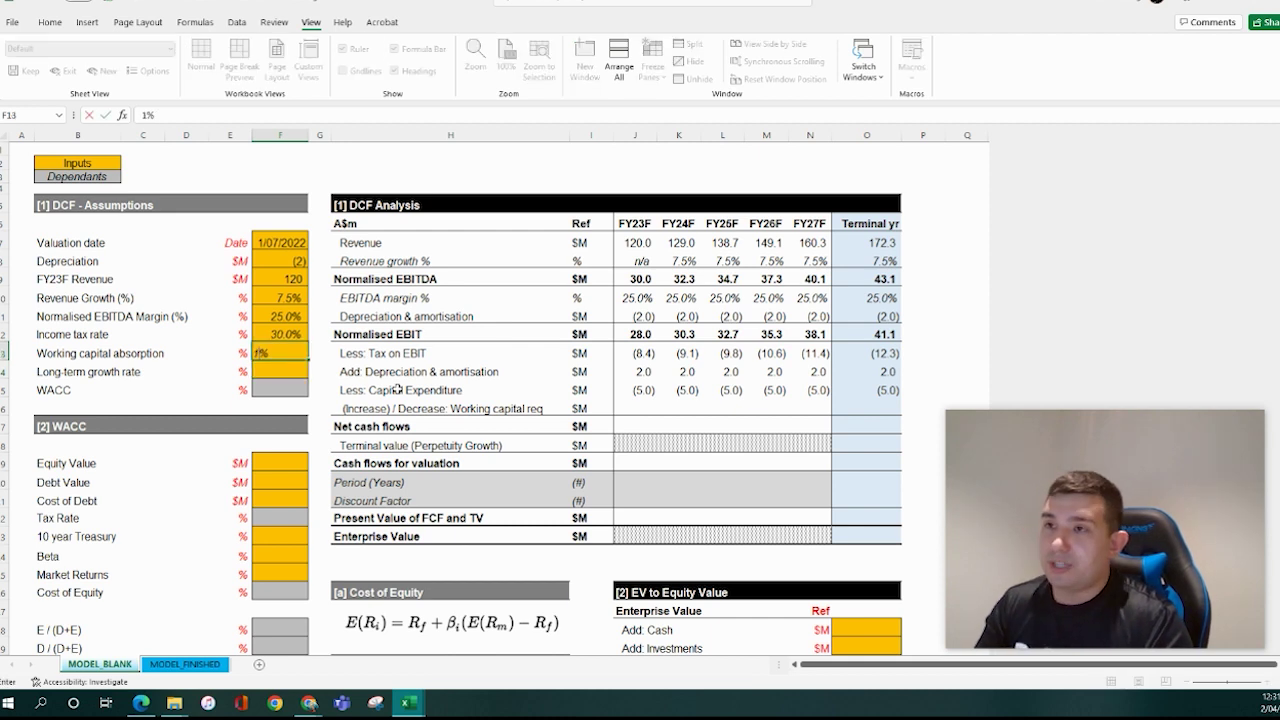
key(Return)
Calculate the FY23F working capital requirement as Revenue times the Working capital absorption rate (=J7*F13)
key(Right)
key(Right)
key(Right)
key(Right)
key(Down)
key(Down)
text(=)
key(Up)
key(Up)
key(Up)
key(Up)
key(Up)
key(Up)
key(Up)
key(Up)
key(Up)
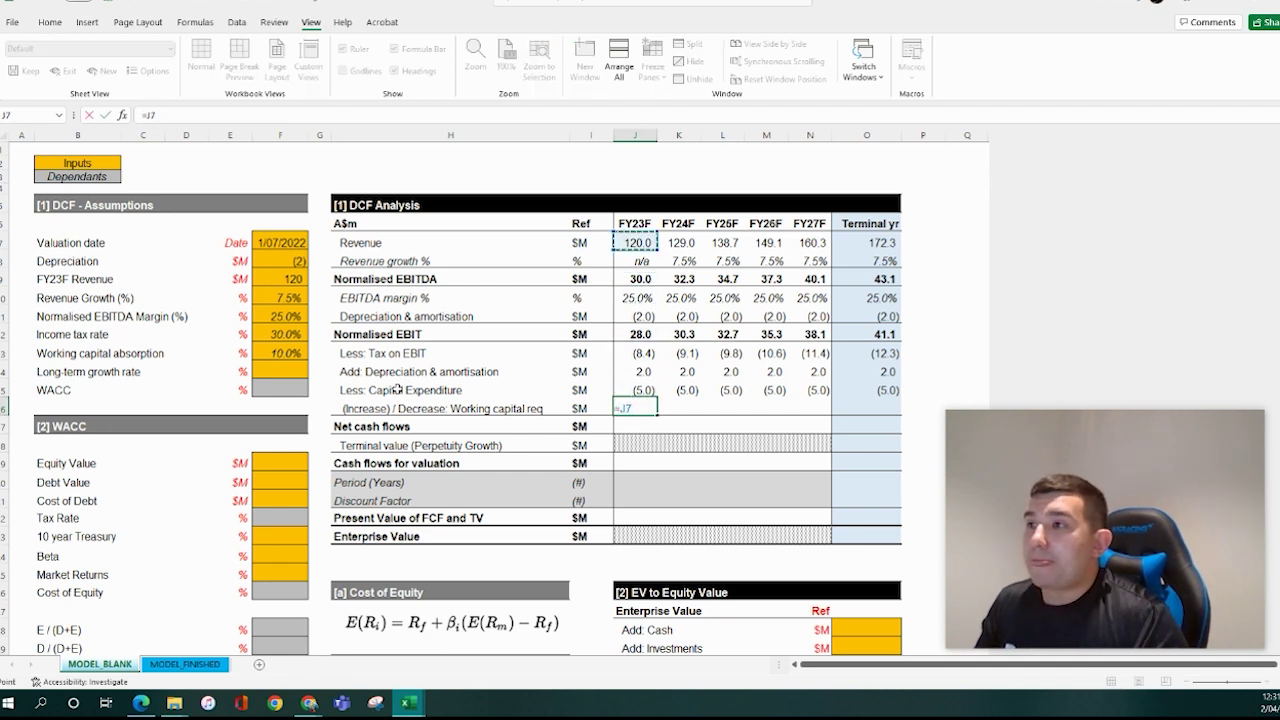
text(*)
key(Left)
key(Left)
key(Left)
key(Left)
key(Up)
key(Up)
key(Up)
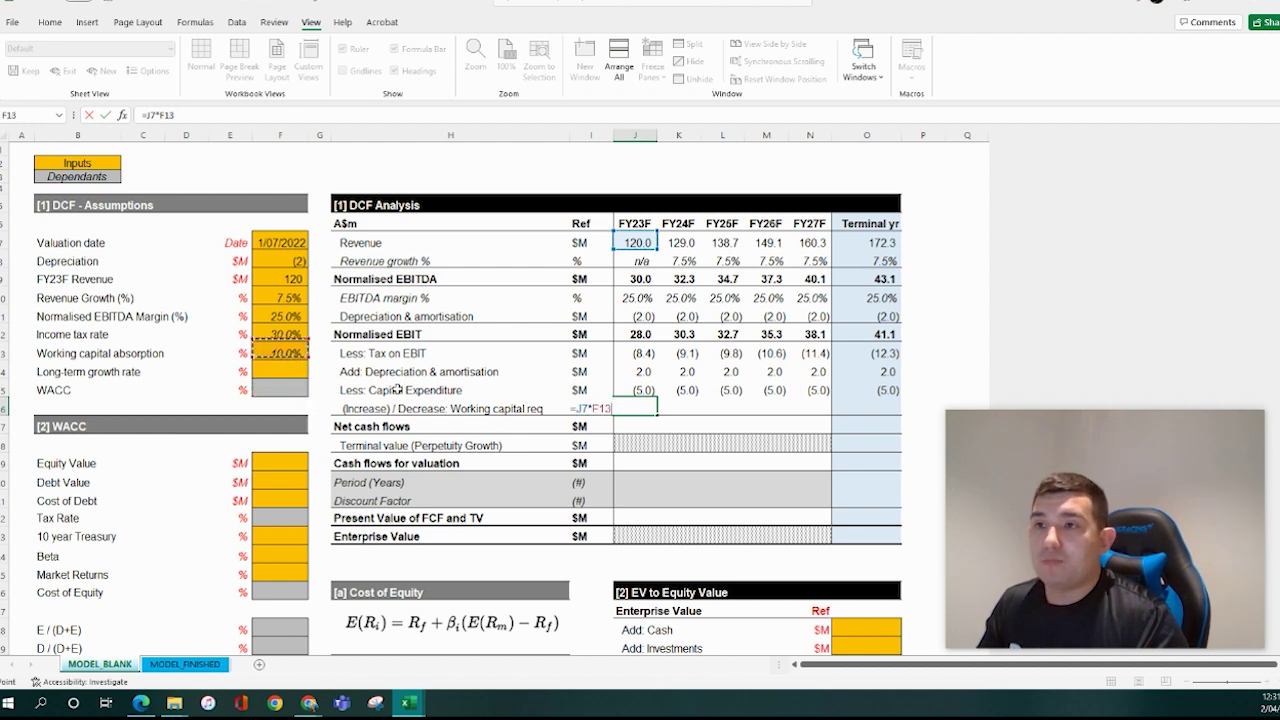
key(ctrl+Return)
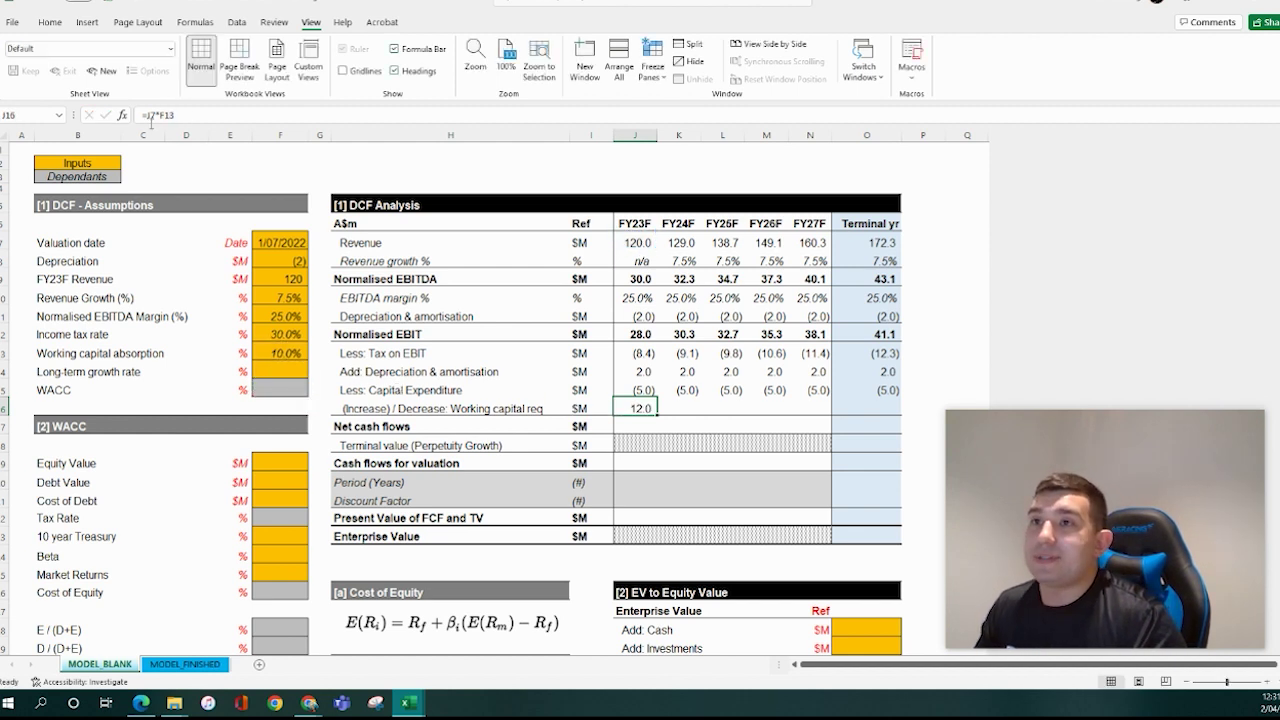
Negate the FY23F working capital requirement formula so it reads =-J7*F13
key(F2)
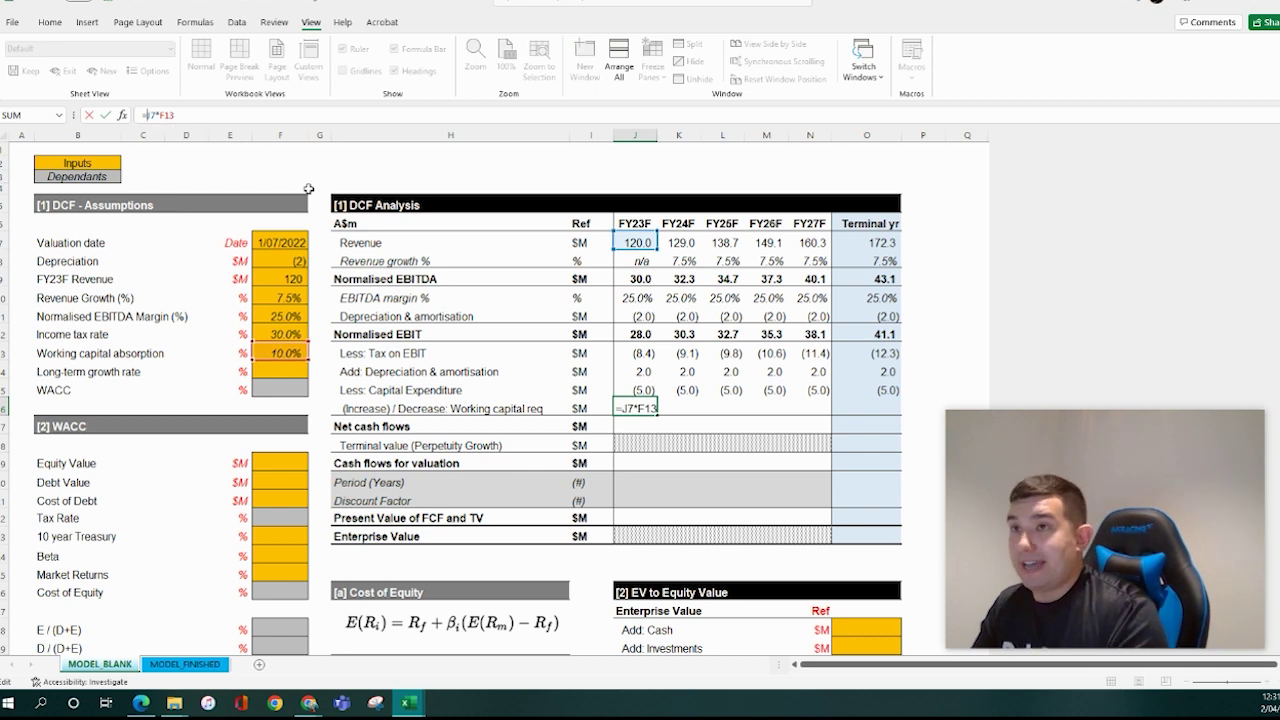
key(BackSpace)
key(BackSpace)
key(BackSpace)
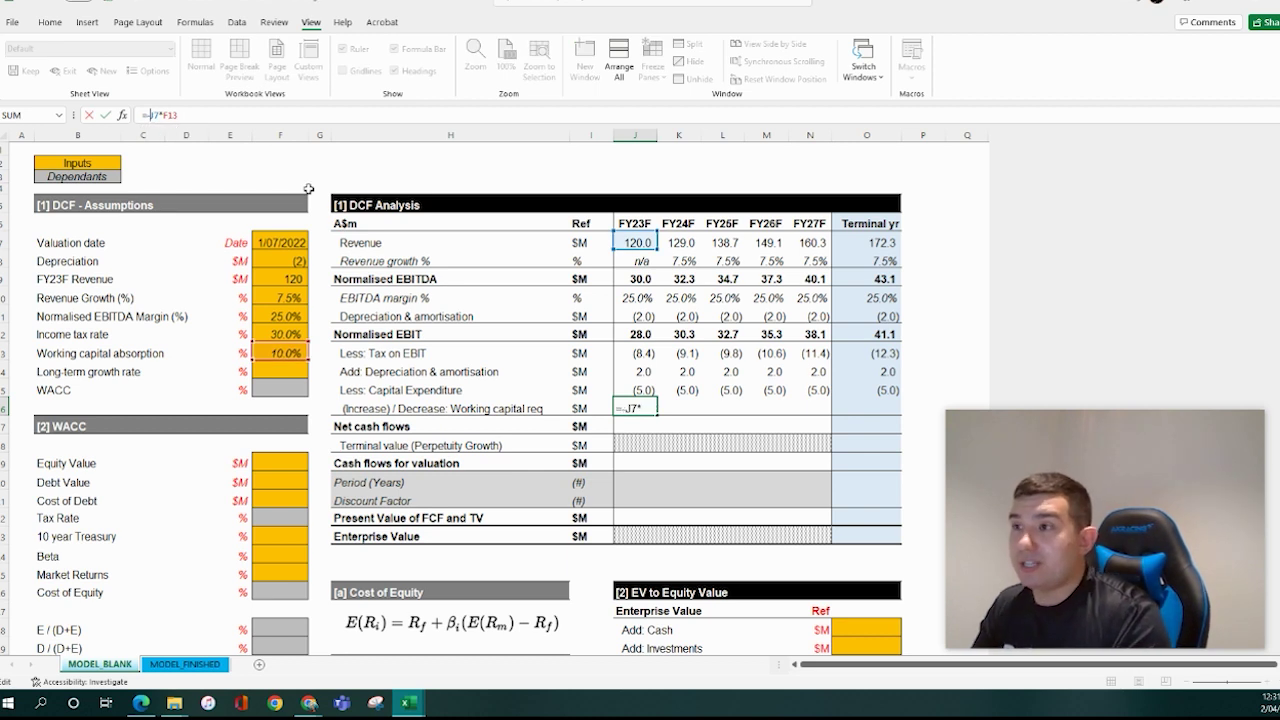
text($F$13)
key(ctrl+Return)
Try to copy the FY23F working capital formula, with its relative rate reference, across to the terminal year, pasting formulas only
key(ctrl+c)
key(shift+Right)
key(shift+Right)
key(shift+Right)
key(shift+Right)
key(shift+Right)
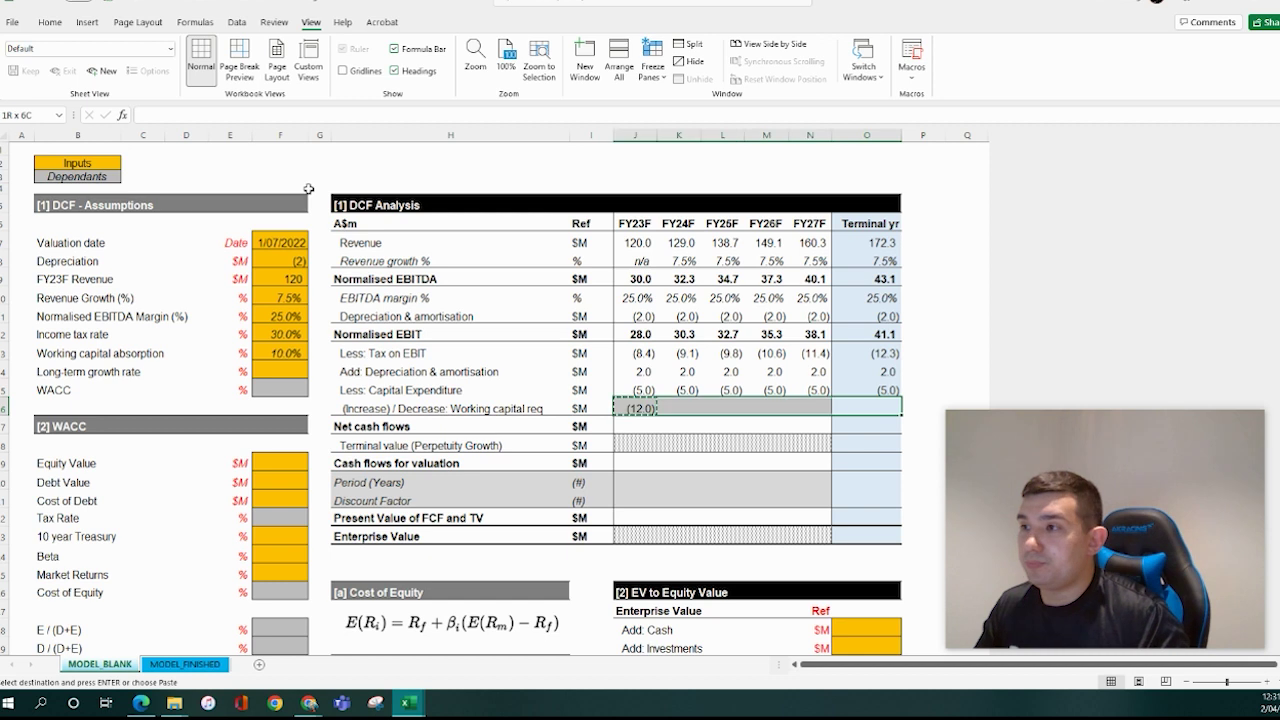
key(ctrl+alt+v)
key(f)
key(Return)
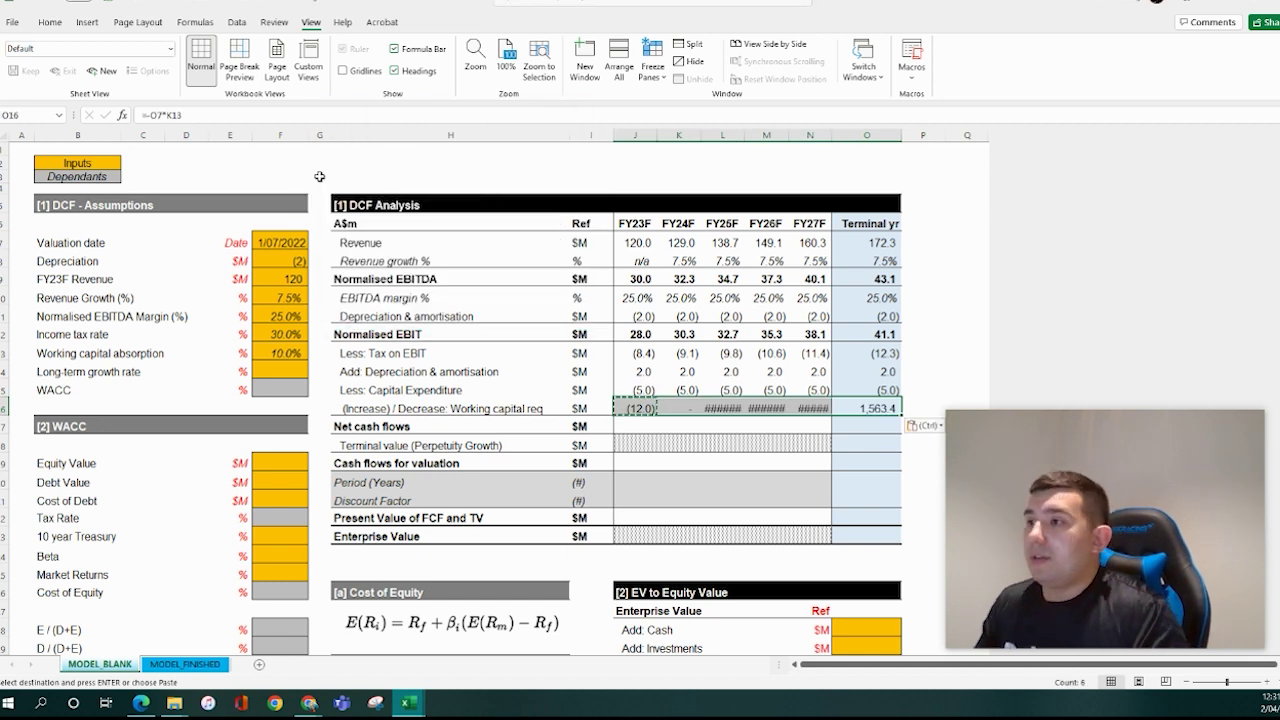
Check the FY24F working capital formula and make the rate reference in the FY23F formula absolute (=-J7*$F$13)
double_click(678, 408)
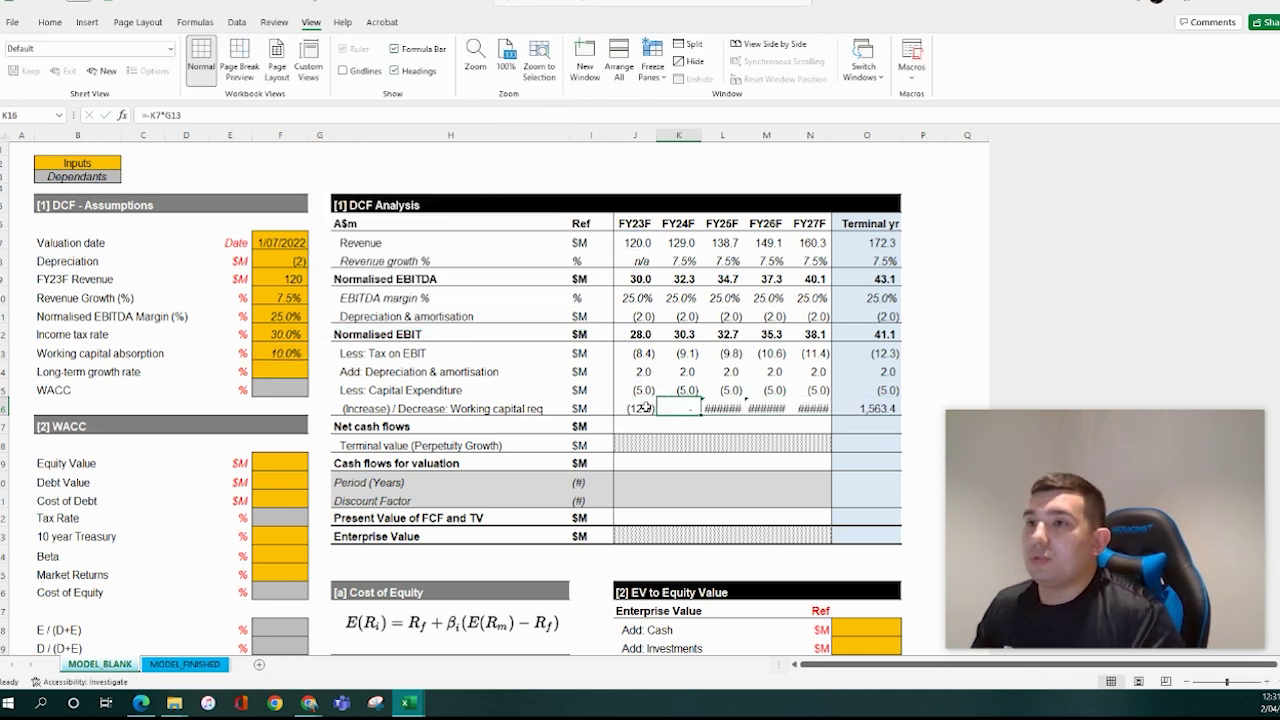
click(645, 408)
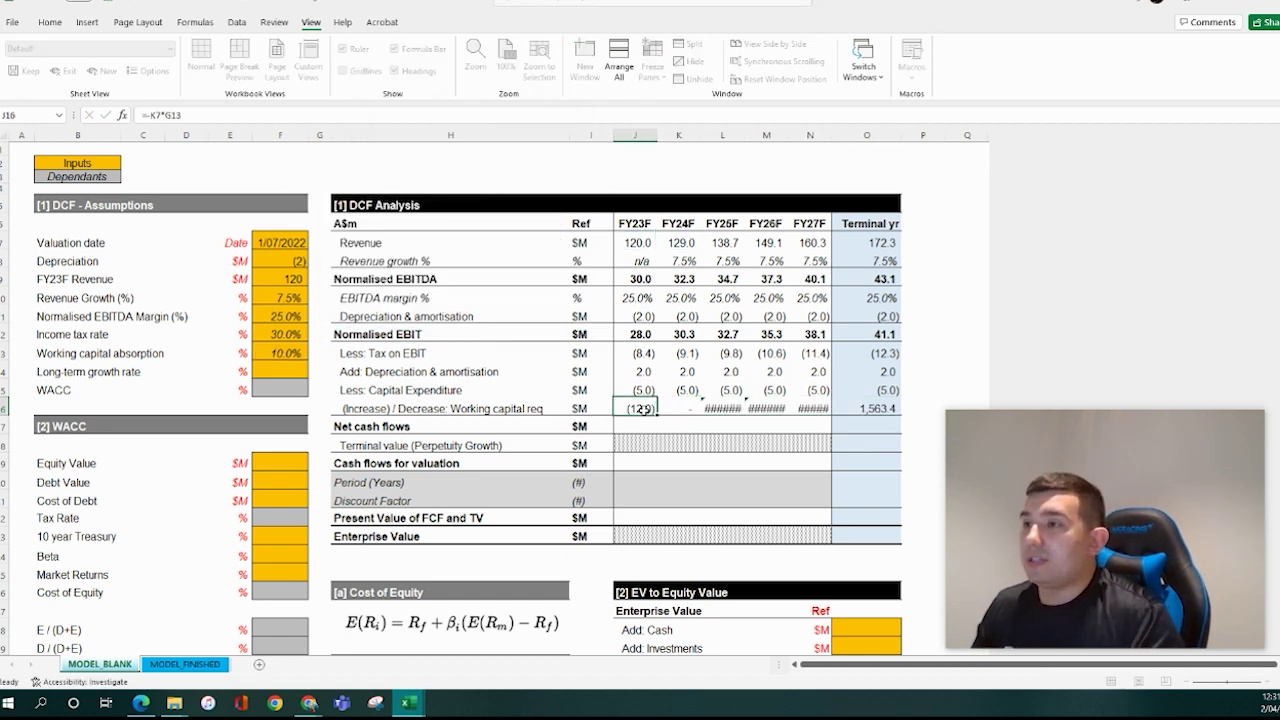
click(174, 113)
key(F4)
key(ctrl+Return)
Copy the corrected FY23F working capital formula across to the terminal year, pasting formulas only
key(ctrl+c)
key(ctrl+shift+Right)
key(ctrl+v)
key(ctrl+alt+v)
key(f)
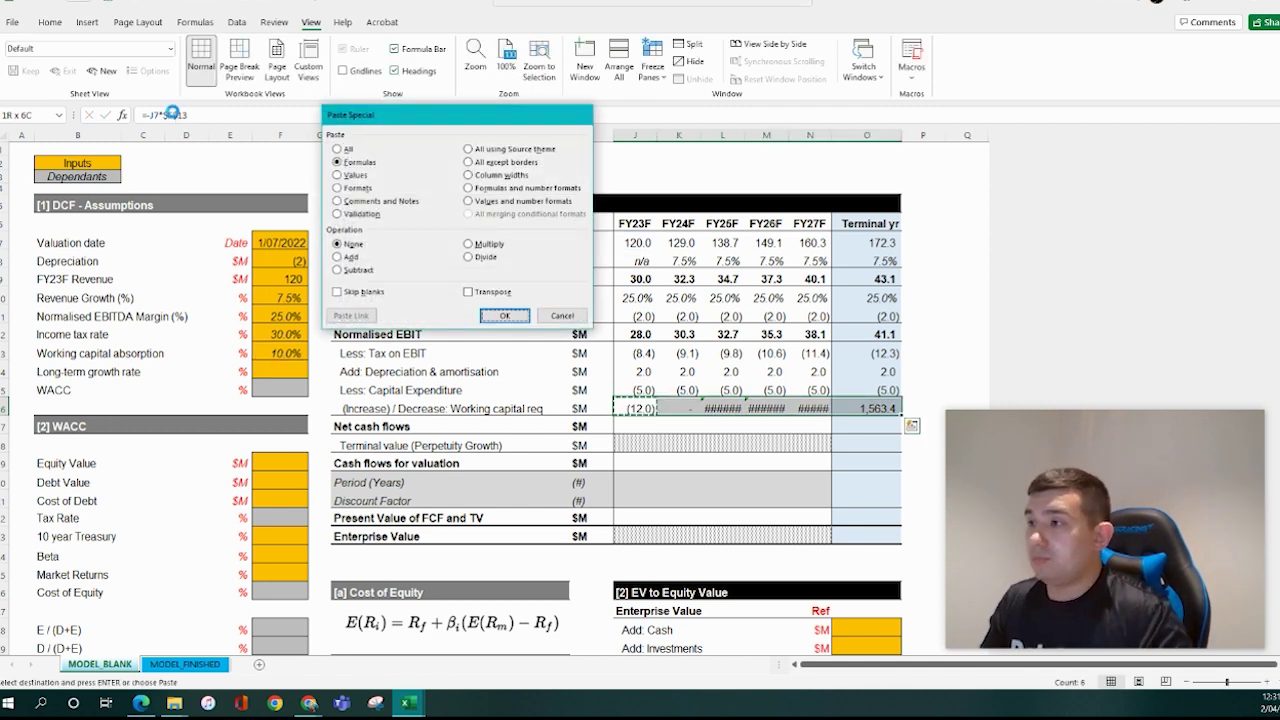
click(505, 315)
Calculate FY23F net cash flows by summing normalised EBIT through the working capital requirement with =SUM(J12:J16)
key(Down)
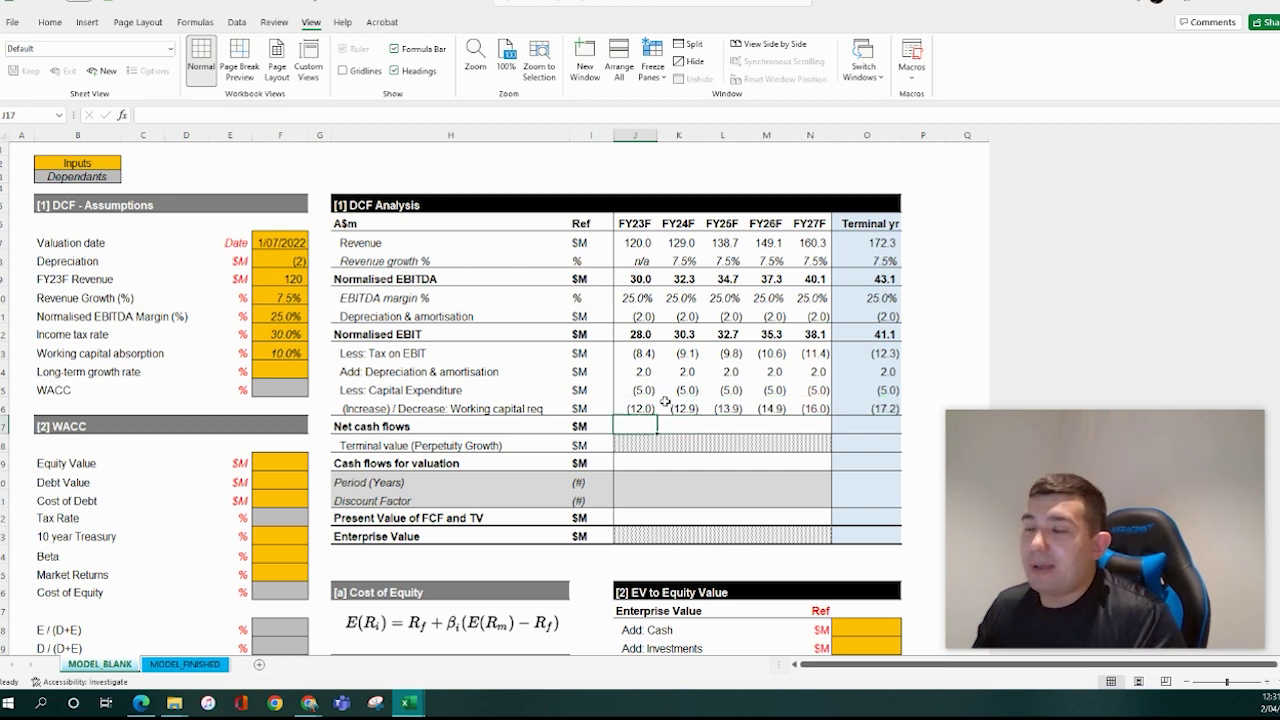
click(645, 407)
click(640, 422)
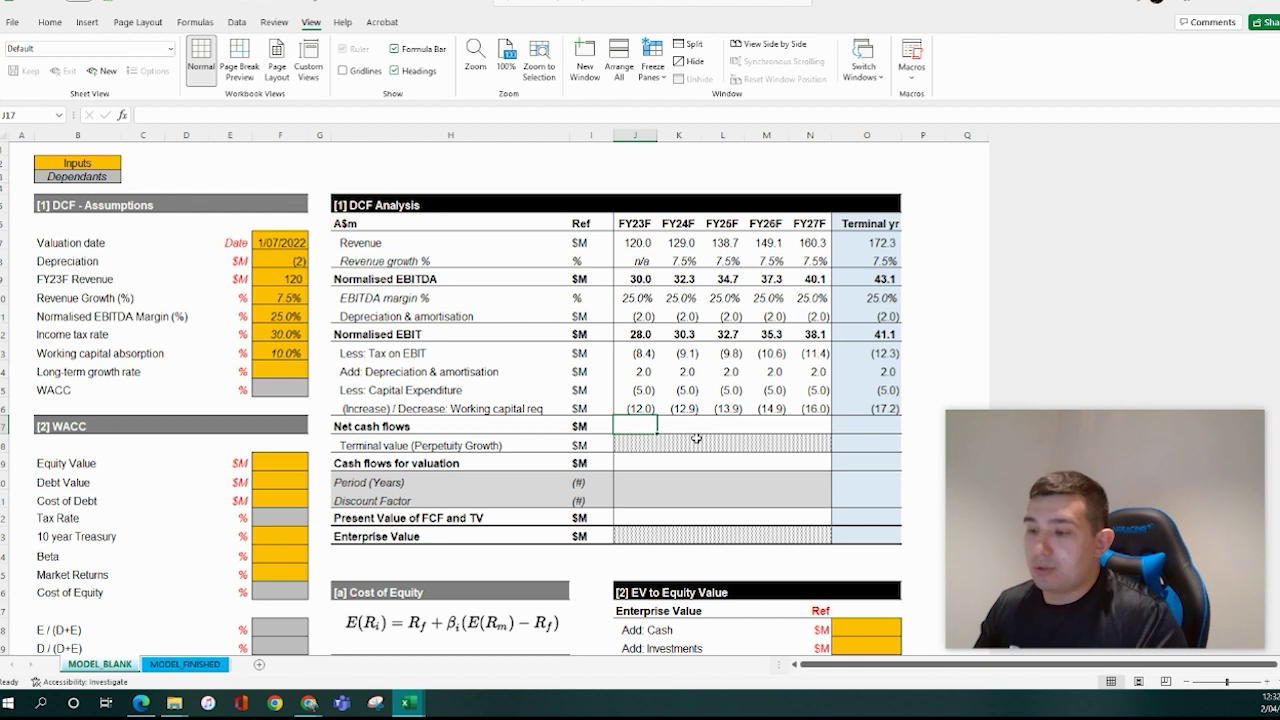
text(=sum()
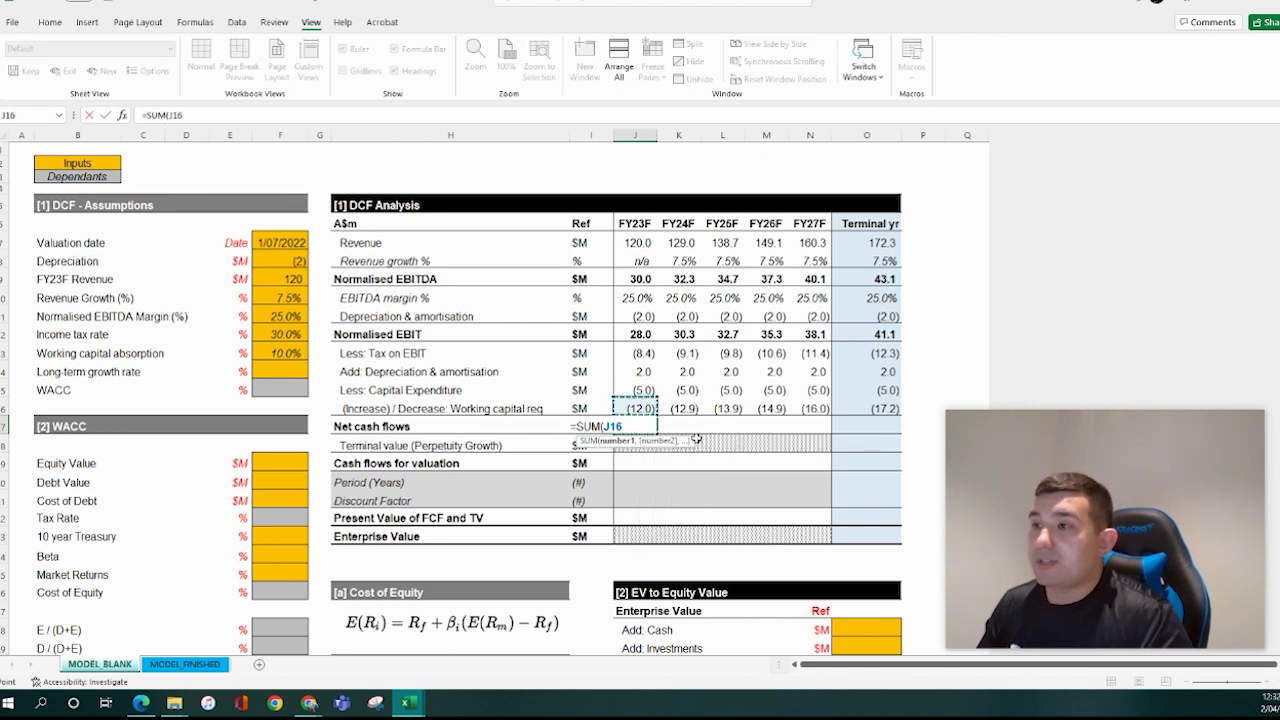
key(Up)
key(shift+Up)
key(shift+Up)
key(shift+Up)
key(shift+Up)
key(Return)
Copy the FY23F net cash flows formula across to the terminal year, pasting formulas only
key(Up)
key(ctrl+c)
key(shift+Right)
key(shift+Right)
key(shift+Right)
key(shift+Right)
key(shift+Right)
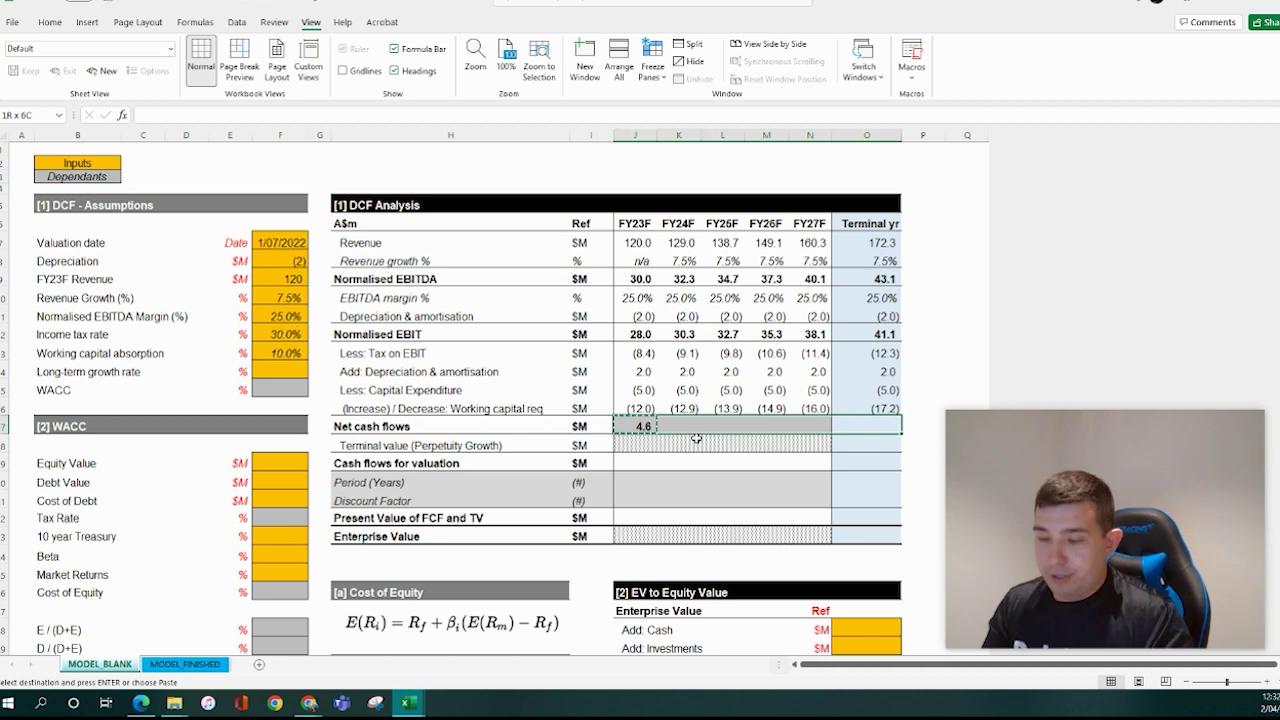
key(ctrl+alt+v)
key(f)
key(Return)
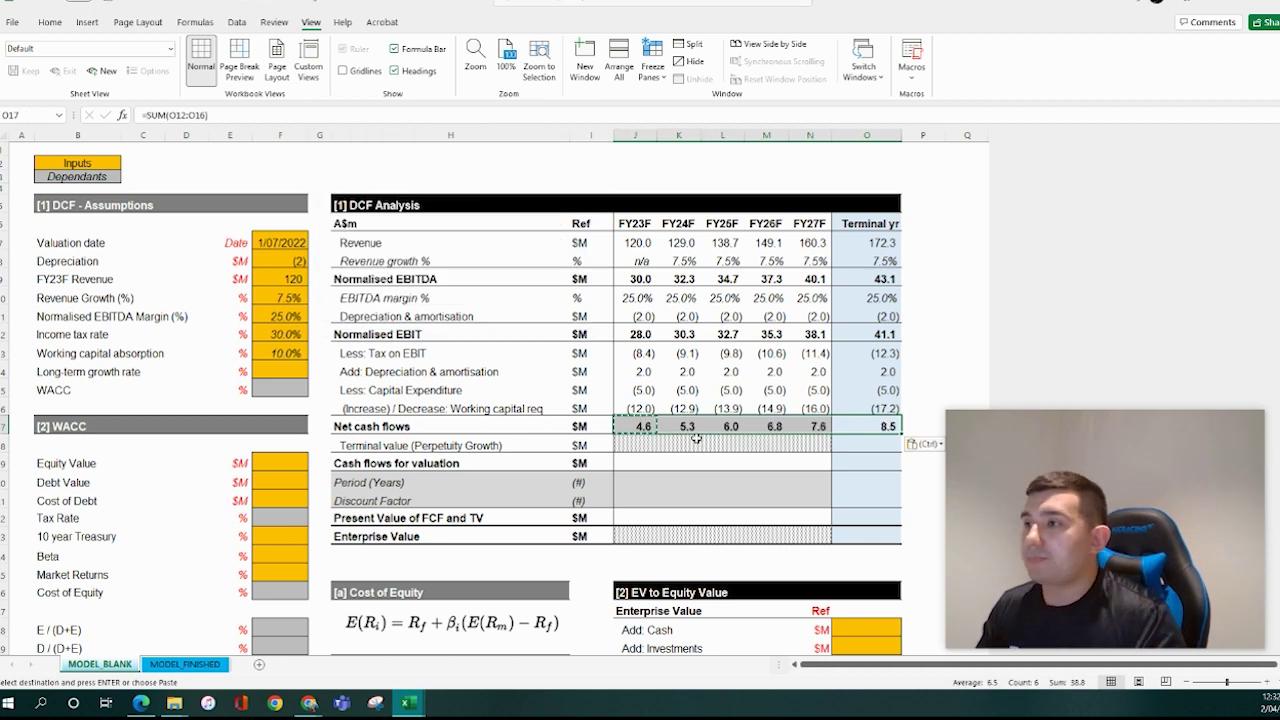
click(727, 434)
click(631, 426)
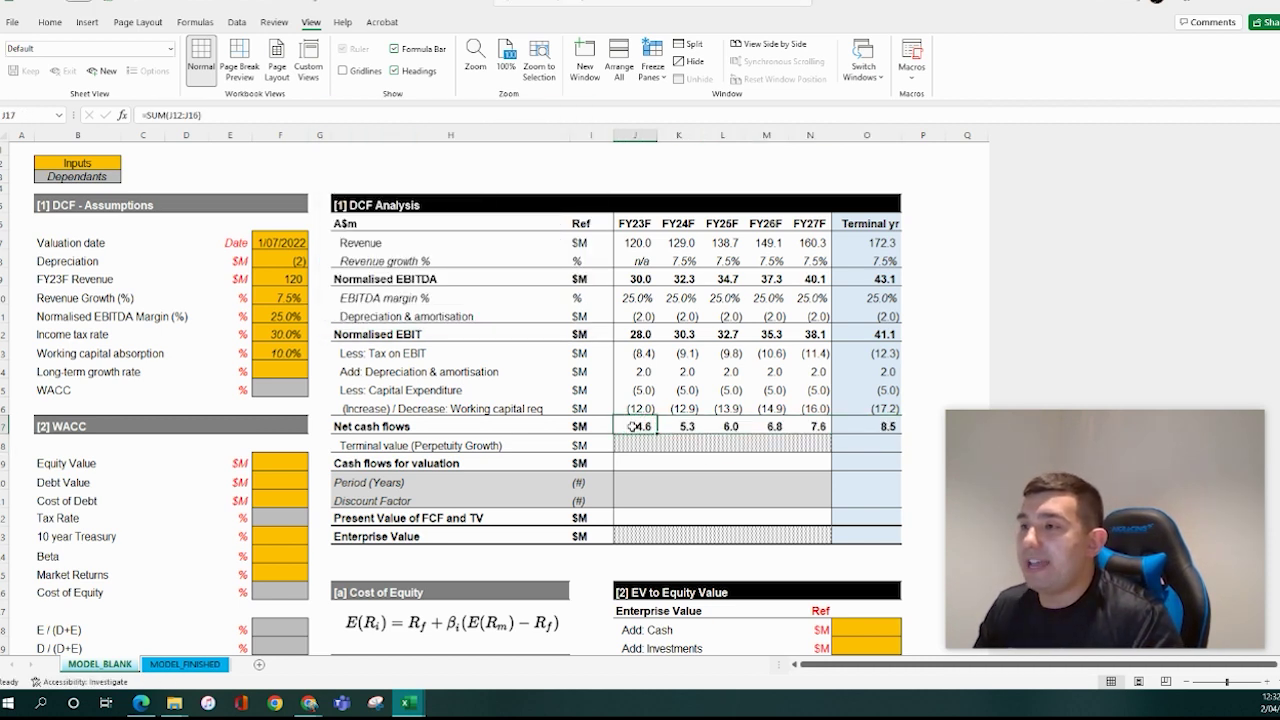
Link the FY23F cash flows for valuation to the FY23F net cash flows with =J17
drag(630, 461, 777, 461)
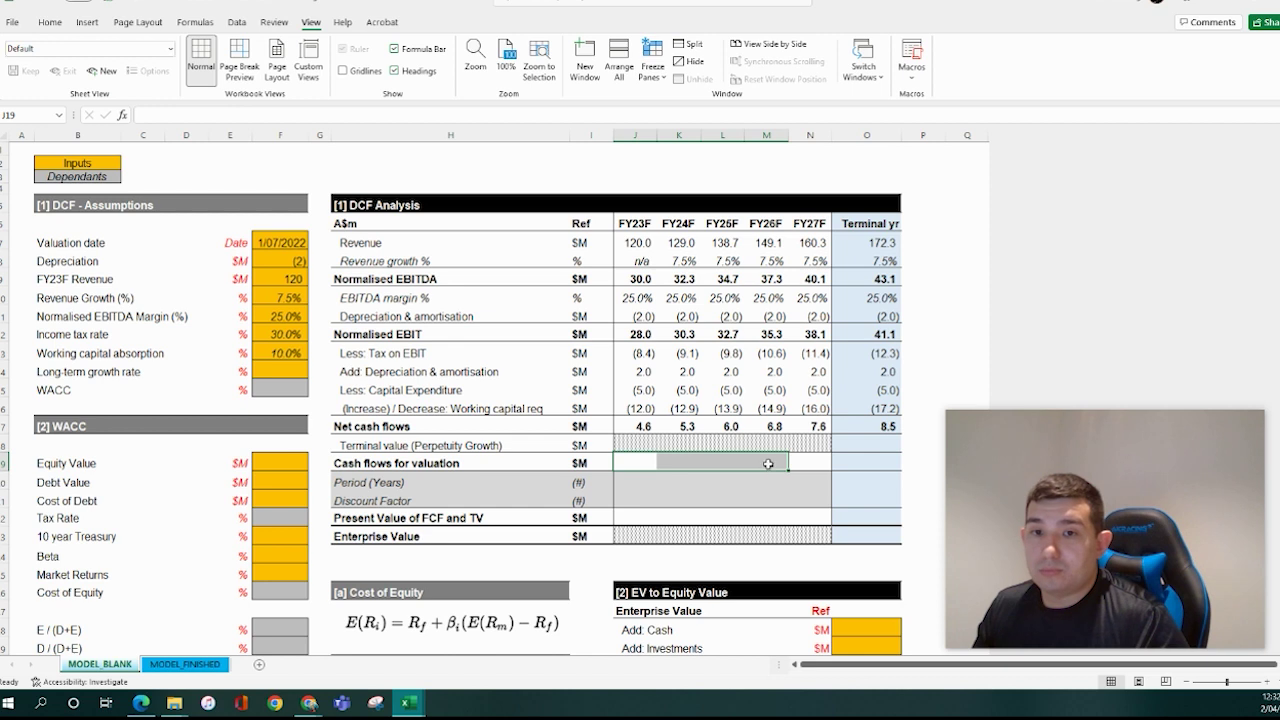
click(645, 461)
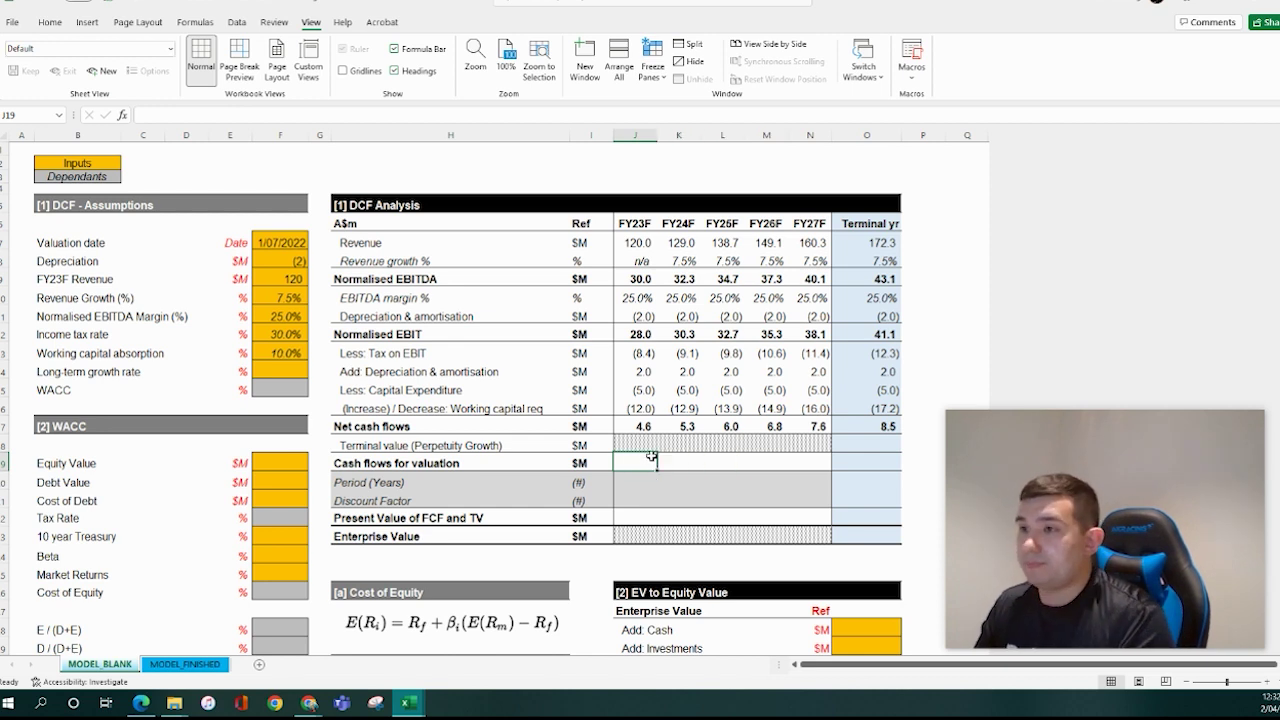
text(=j17)
key(ctrl+Return)
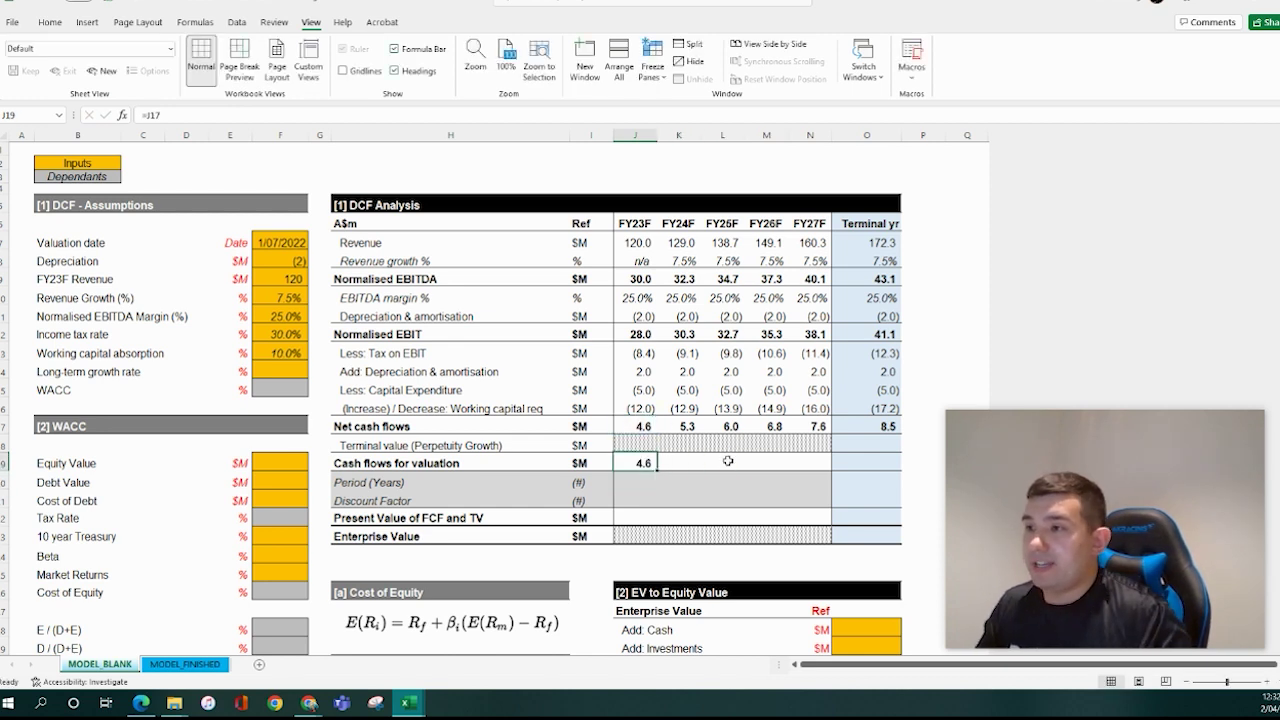
Copy the FY23F cash flows for valuation formula across to FY27F, pasting formulas only
key(ctrl+c)
key(shift+Right)
key(shift+Right)
key(shift+Right)
key(shift+Right)
key(ctrl+alt+v)
key(f)
key(Return)
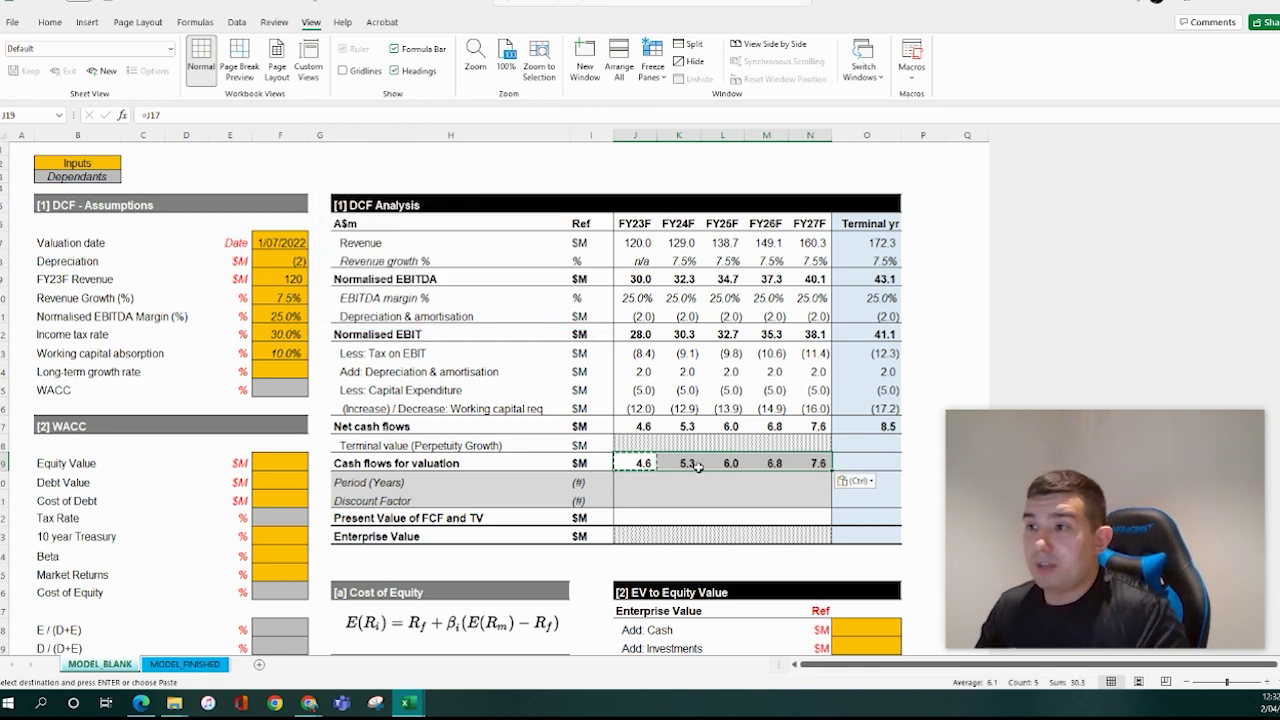
key(Escape)
Set the long-term growth rate in the DCF assumptions to 2.5%
click(715, 488)
click(360, 430)
scroll(197, 438, down, 1)
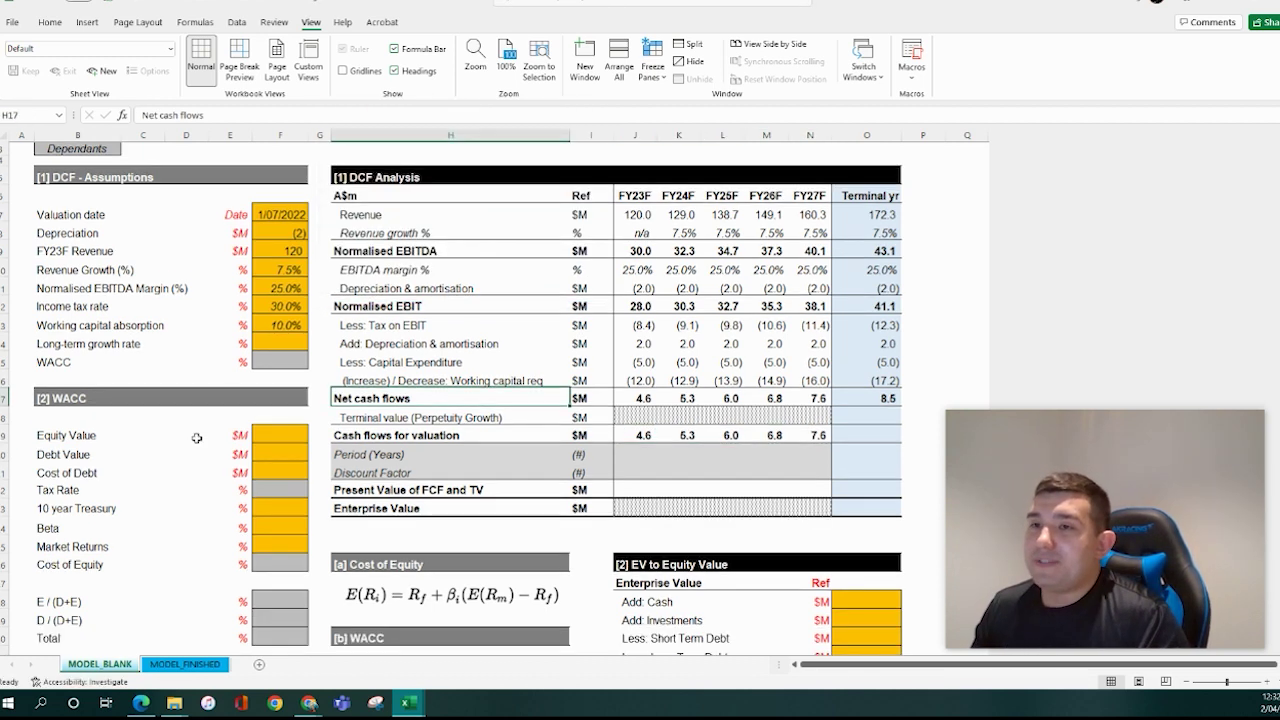
scroll(230, 450, up, 1)
click(269, 465)
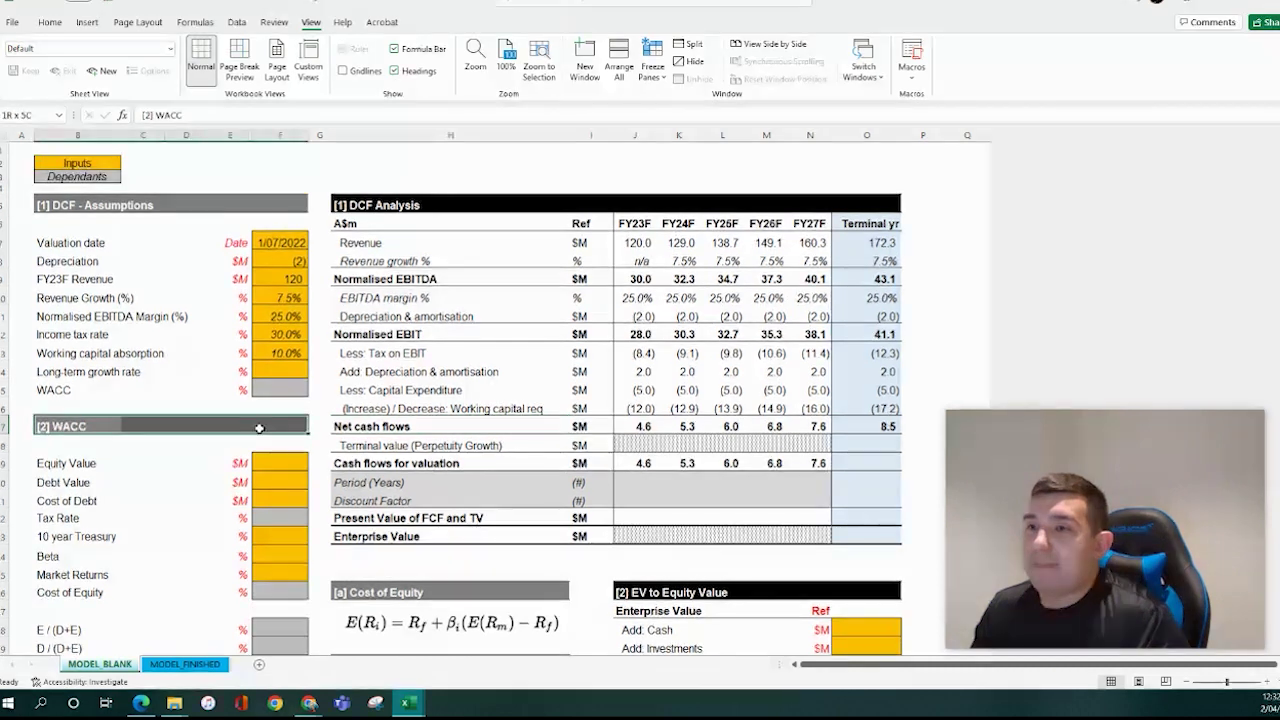
click(288, 386)
click(287, 376)
text(2.5)
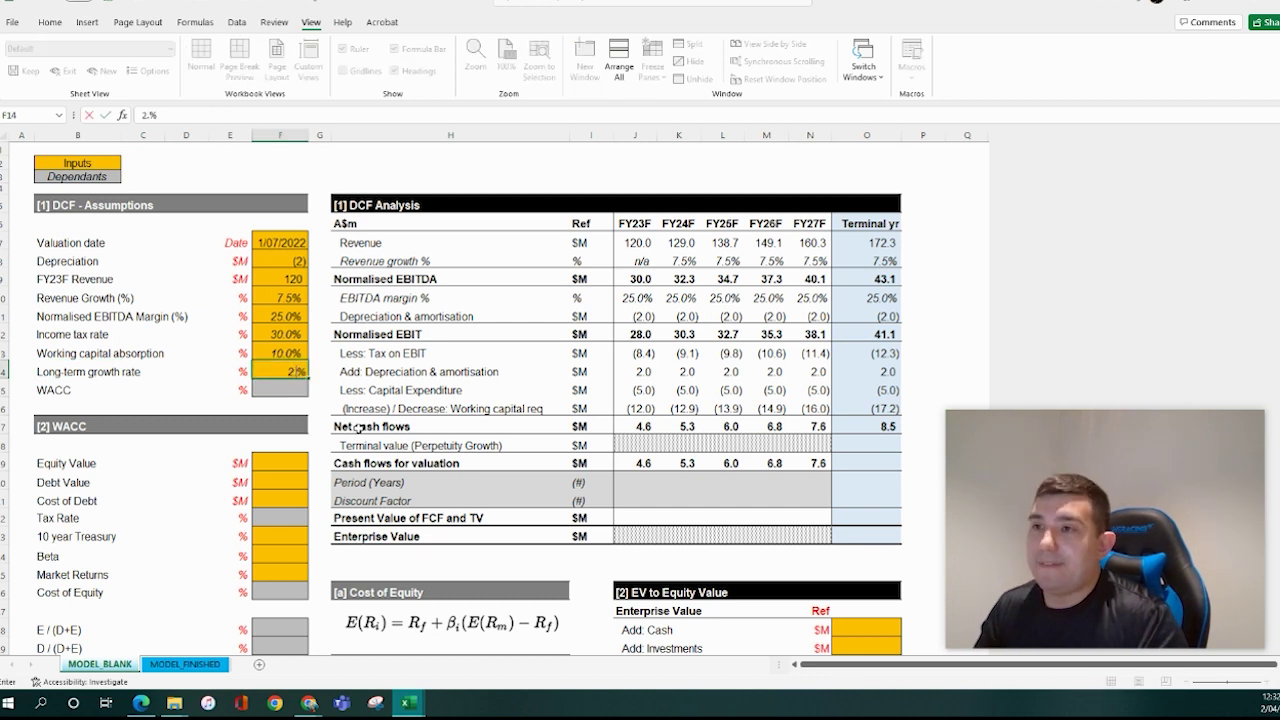
key(Return)
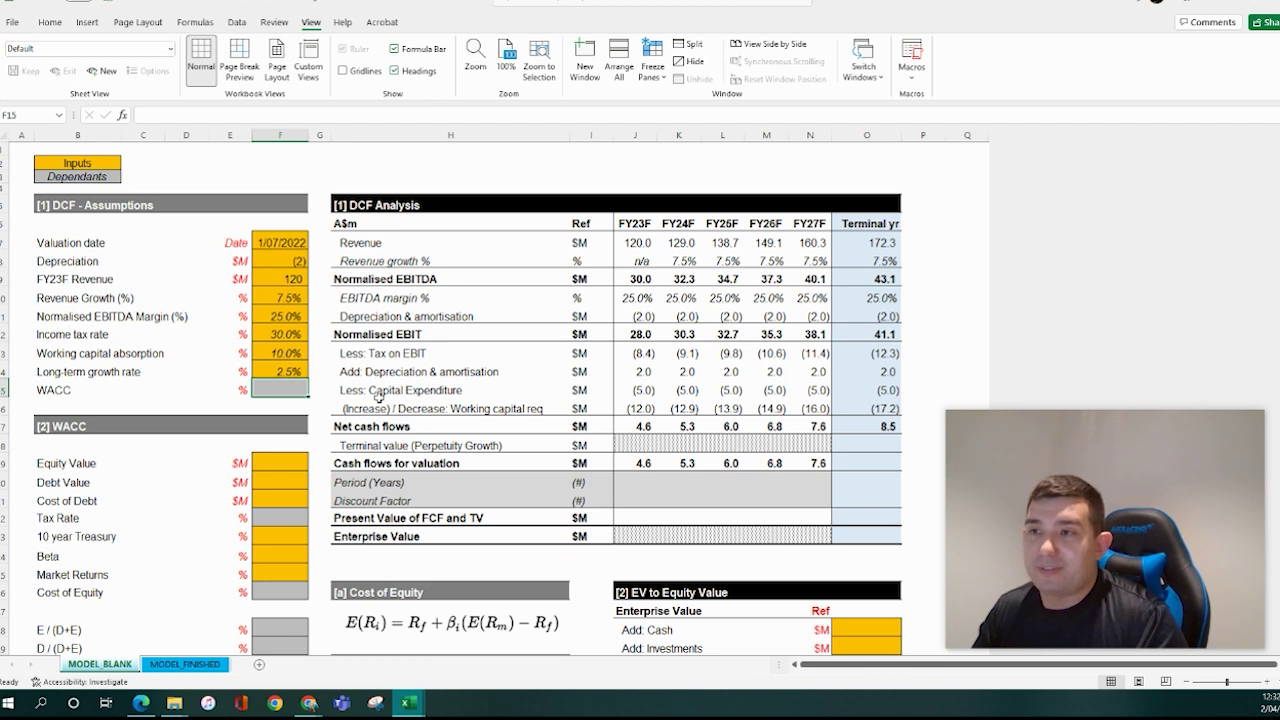
Link the WACC line in the DCF assumptions to the WACC result cell below the capital weightings
scroll(288, 410, down, 1)
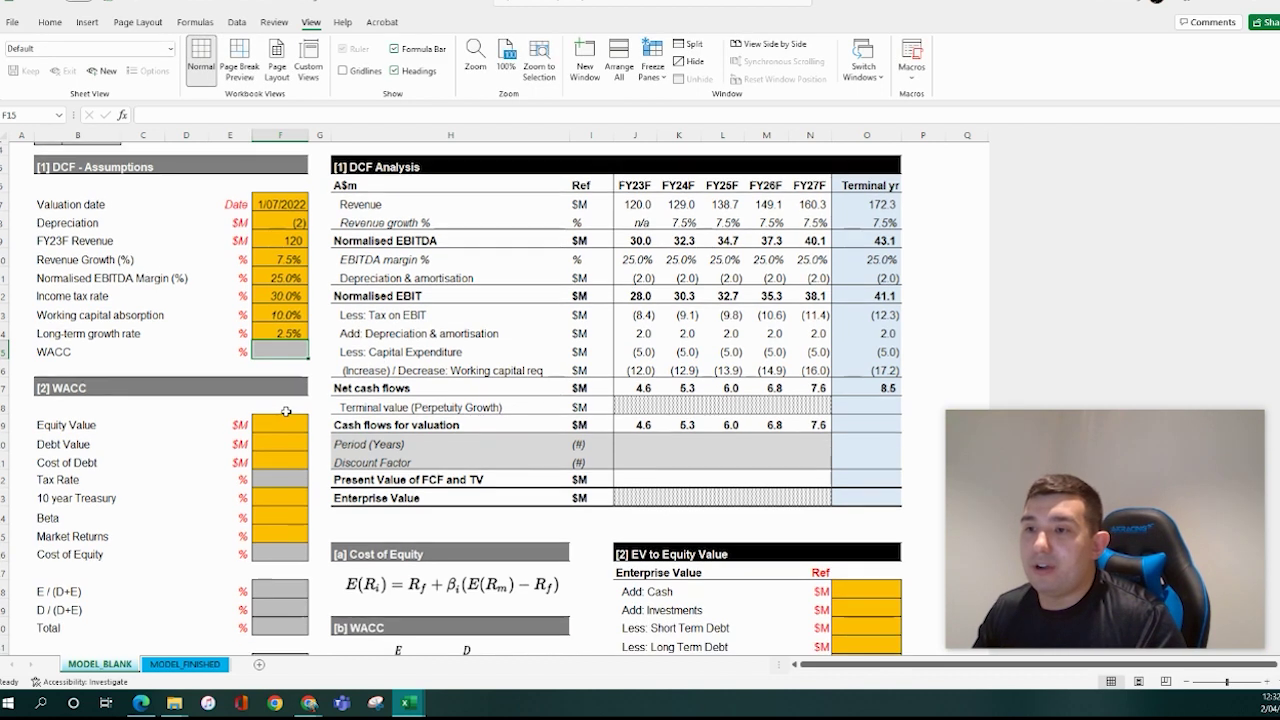
text(=)
scroll(286, 411, down, 4)
click(284, 447)
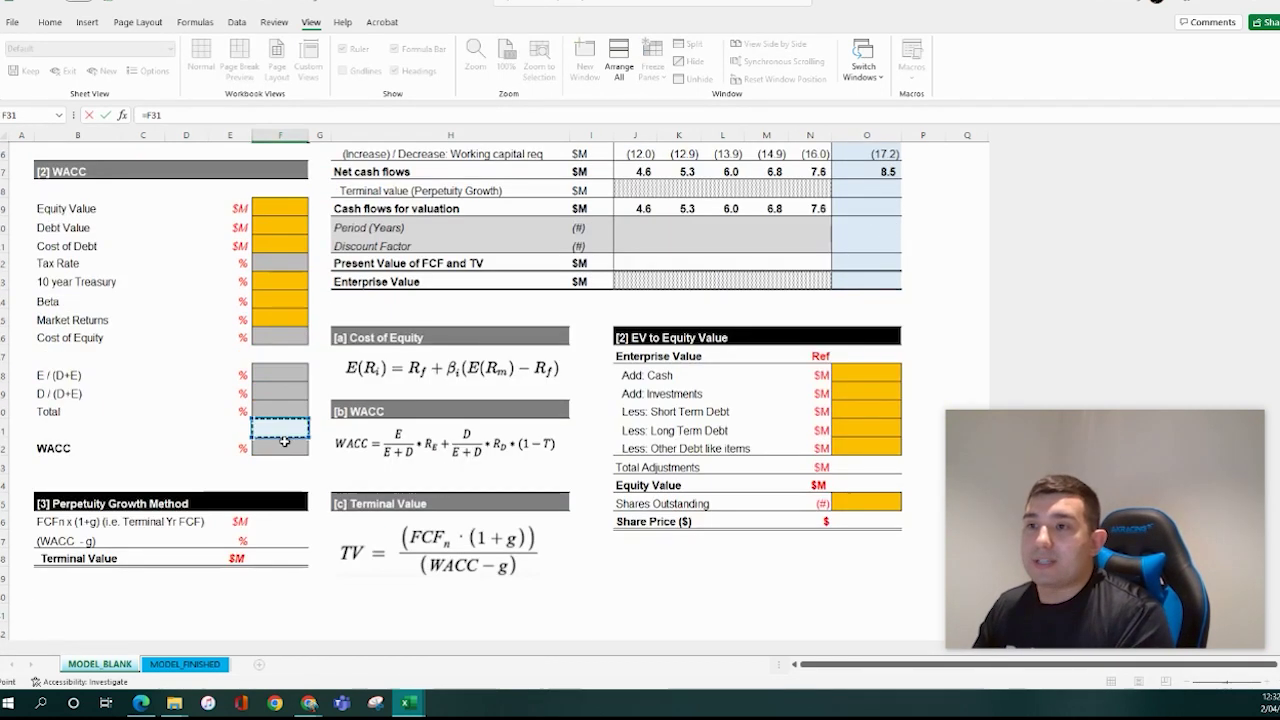
key(Return)
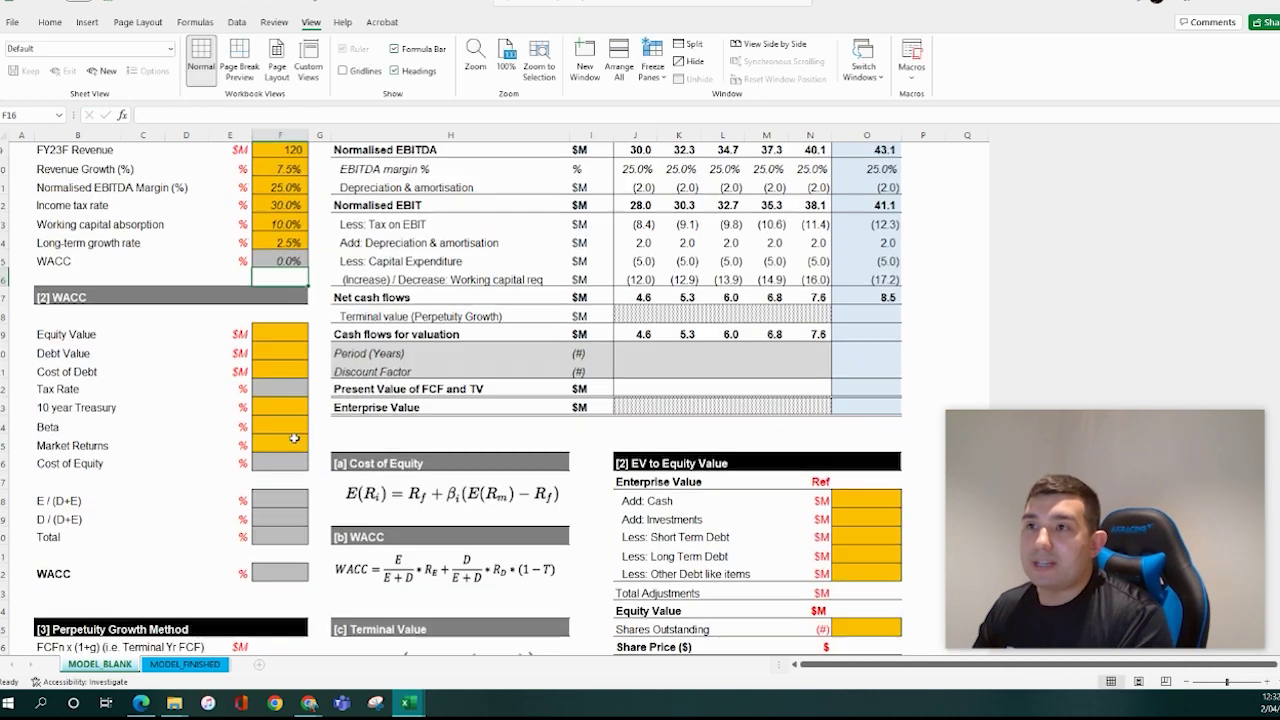
Link the tax rate in the WACC section to the income tax rate assumption with =F12
scroll(289, 436, up, 1)
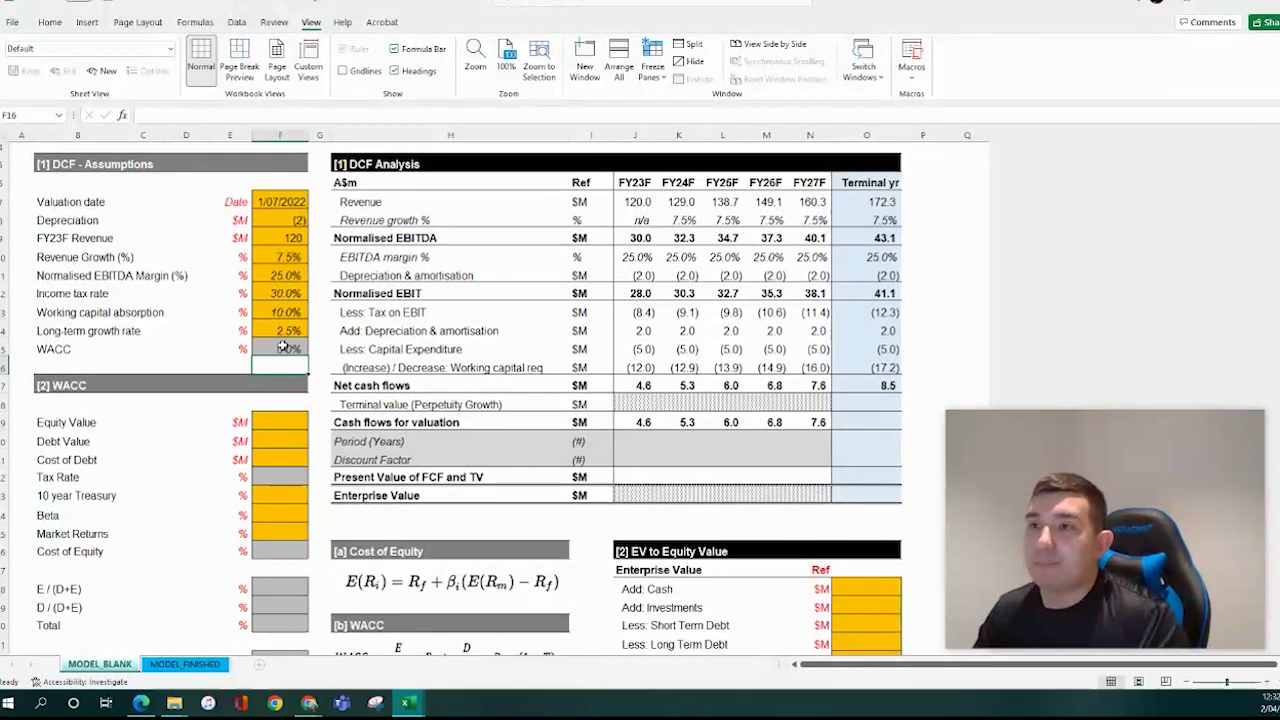
drag(285, 420, 284, 460)
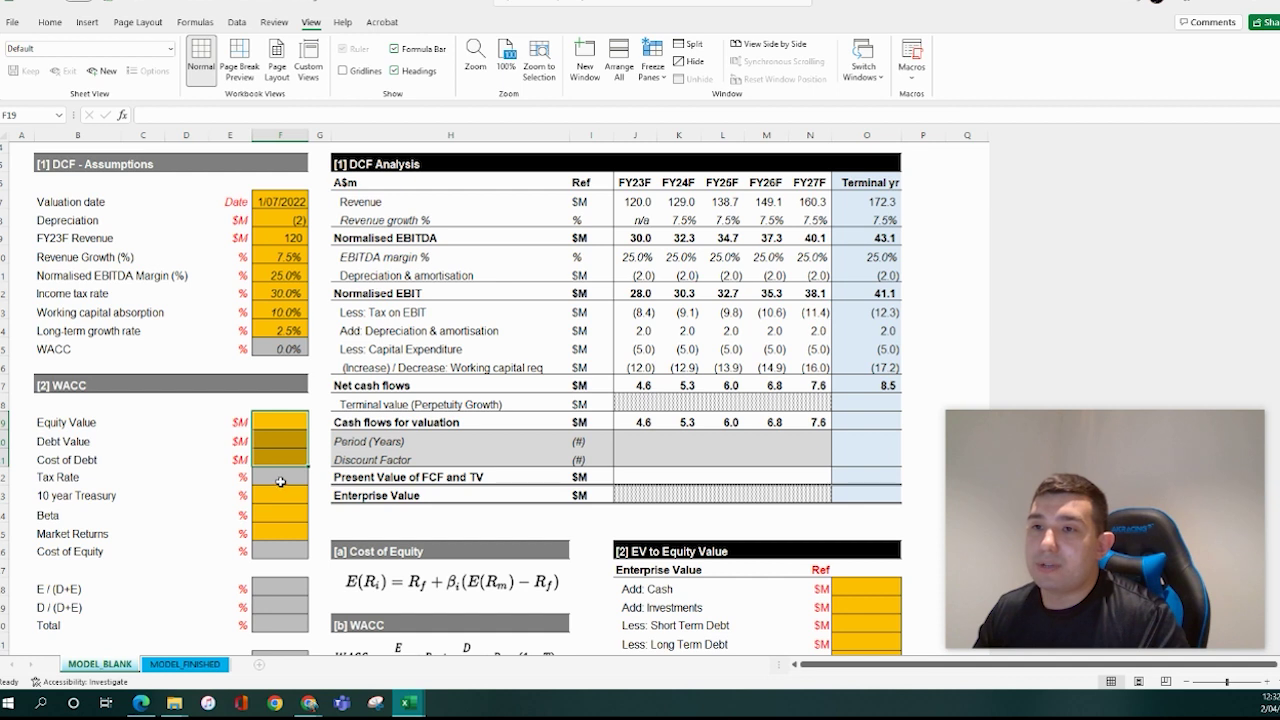
click(281, 495)
click(286, 476)
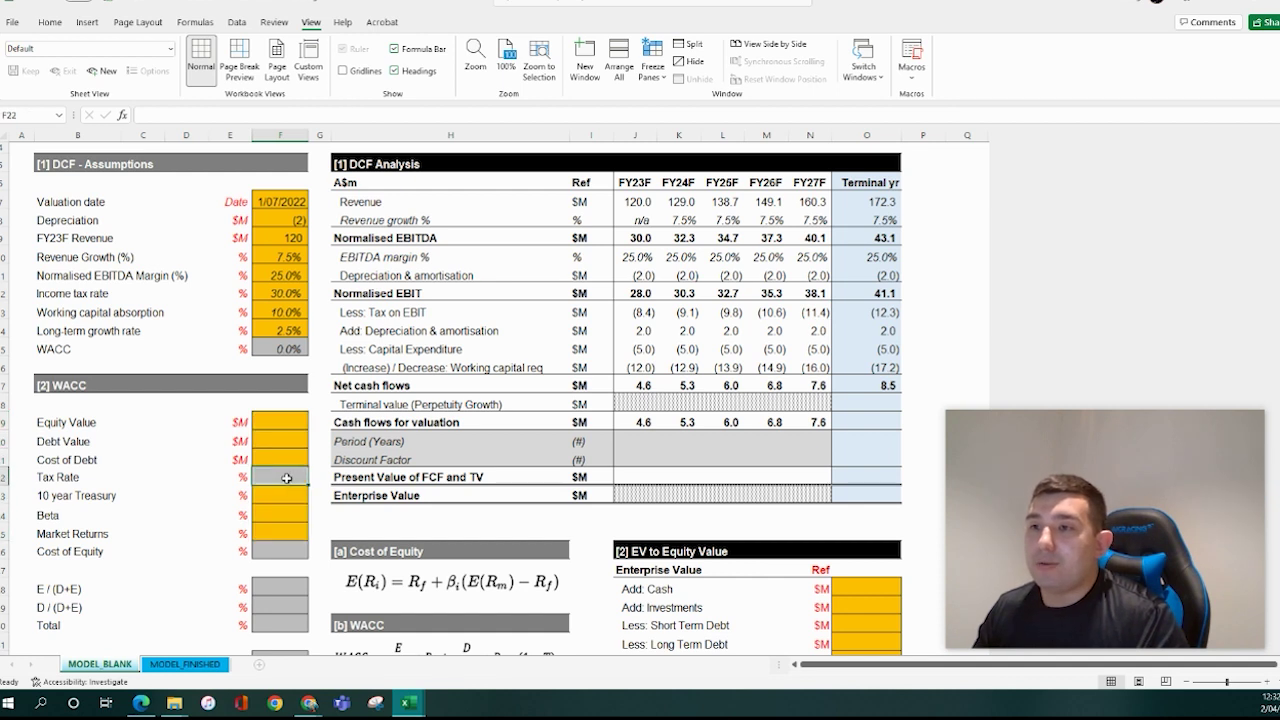
text(=)
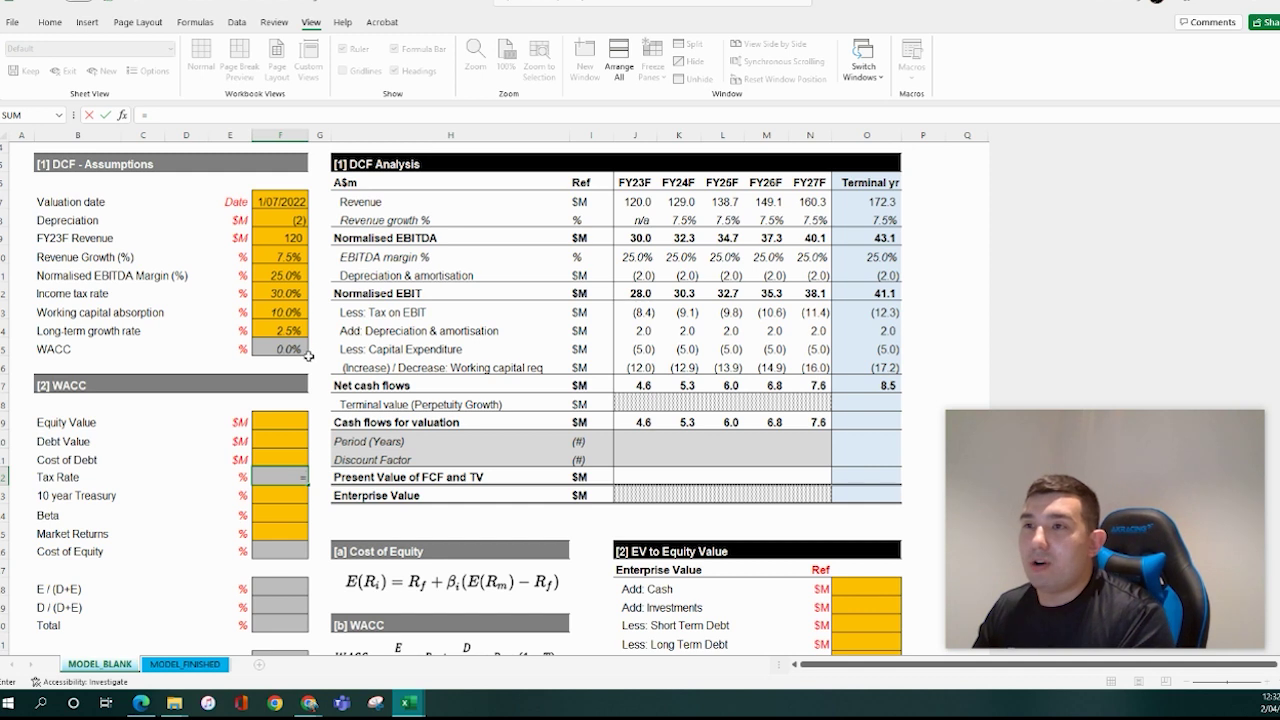
click(290, 290)
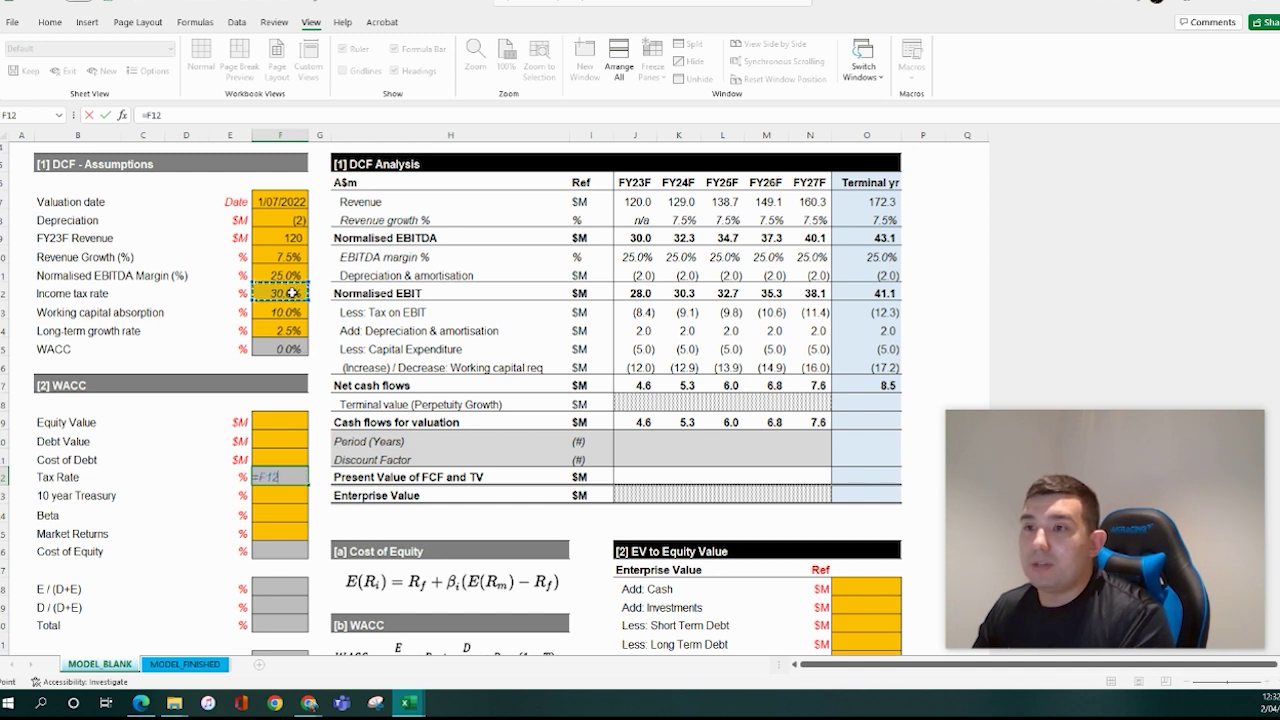
key(Return)
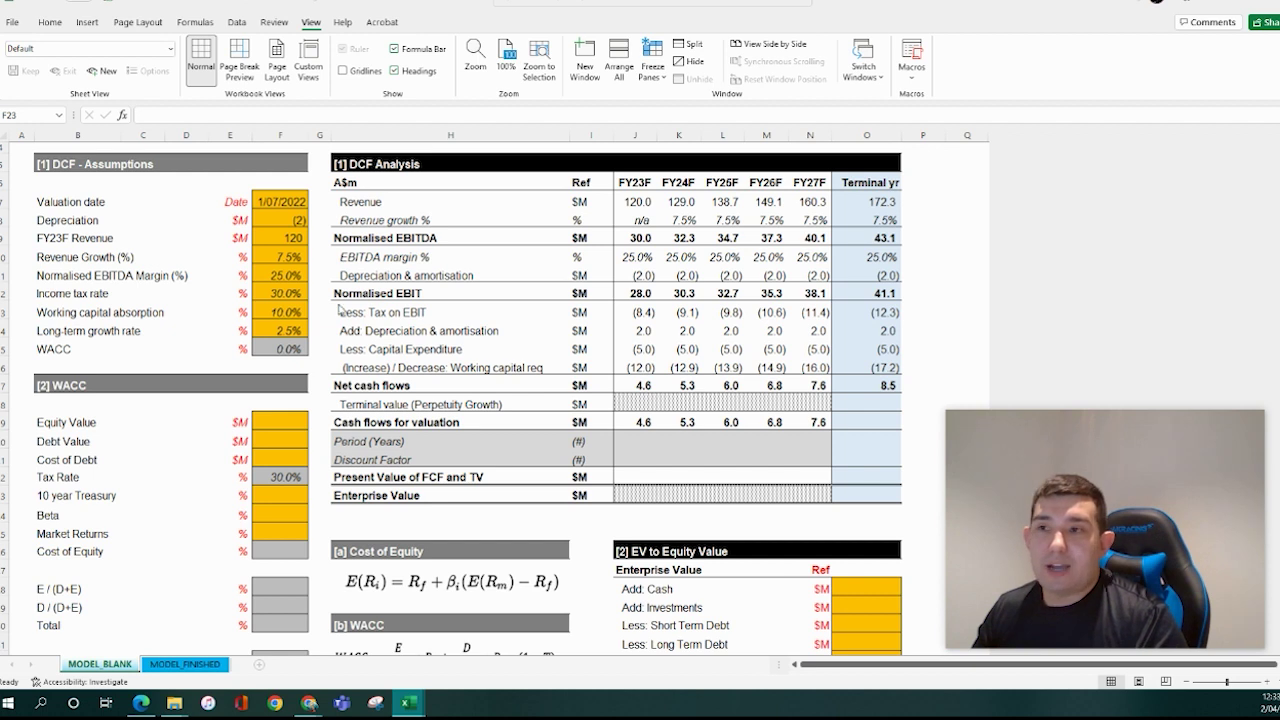
Enter an equity value of 100 and a debt value of 75 in the WACC section
click(295, 421)
text(10)
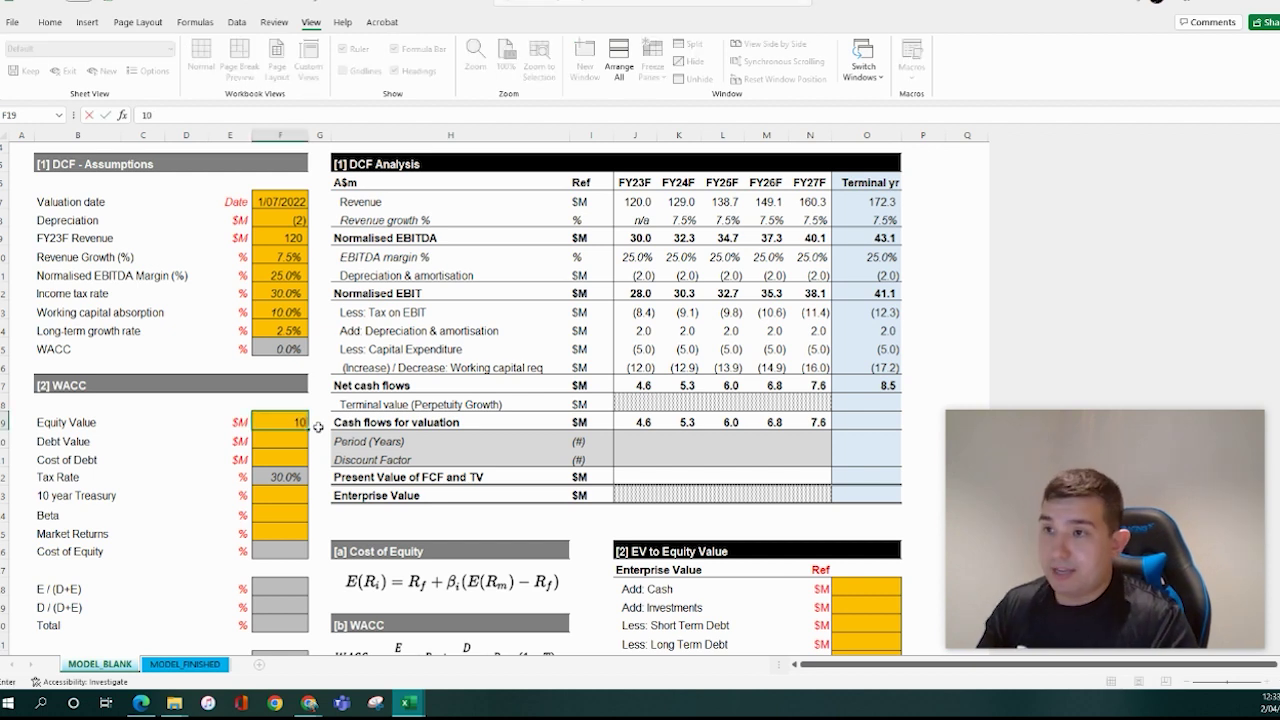
text(0)
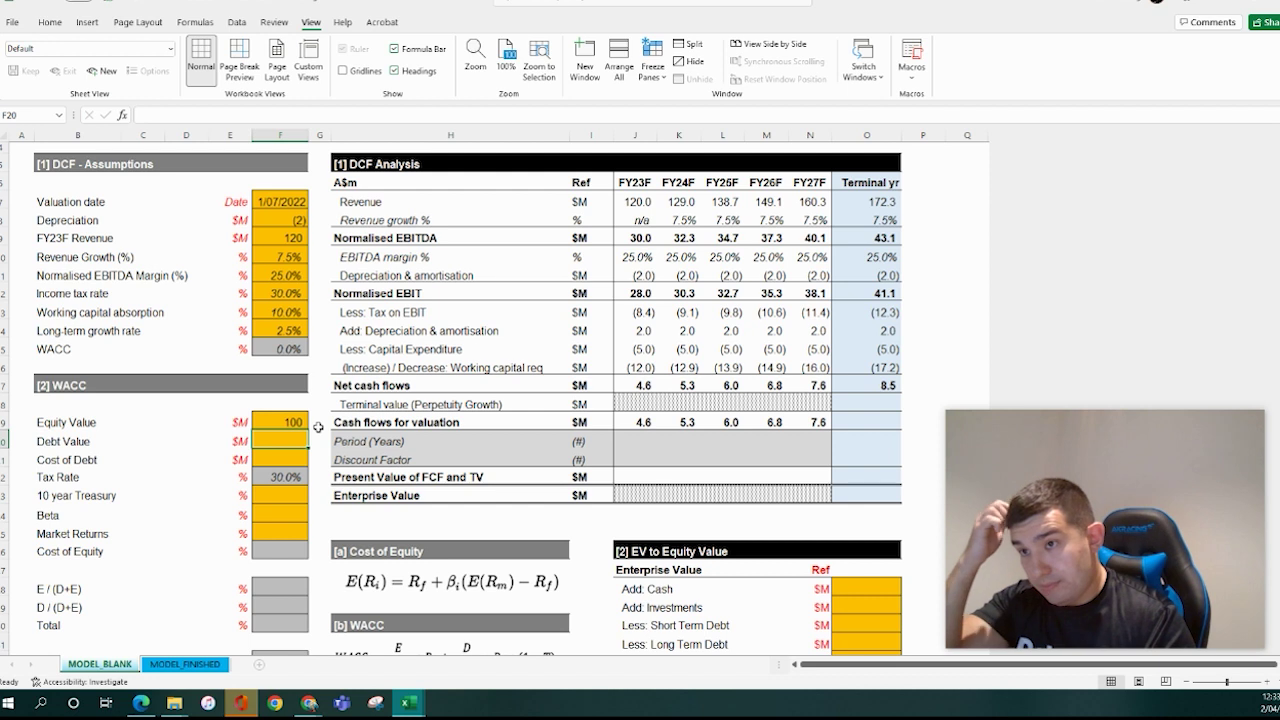
text(75)
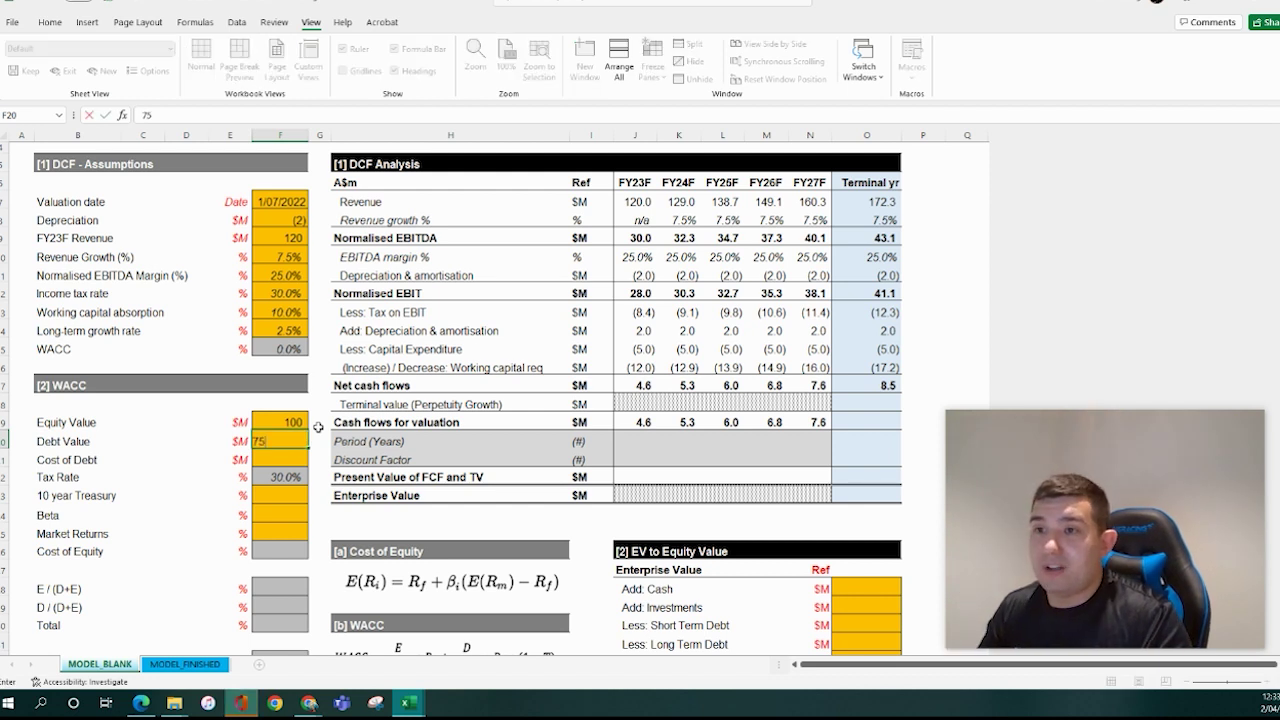
key(Return)
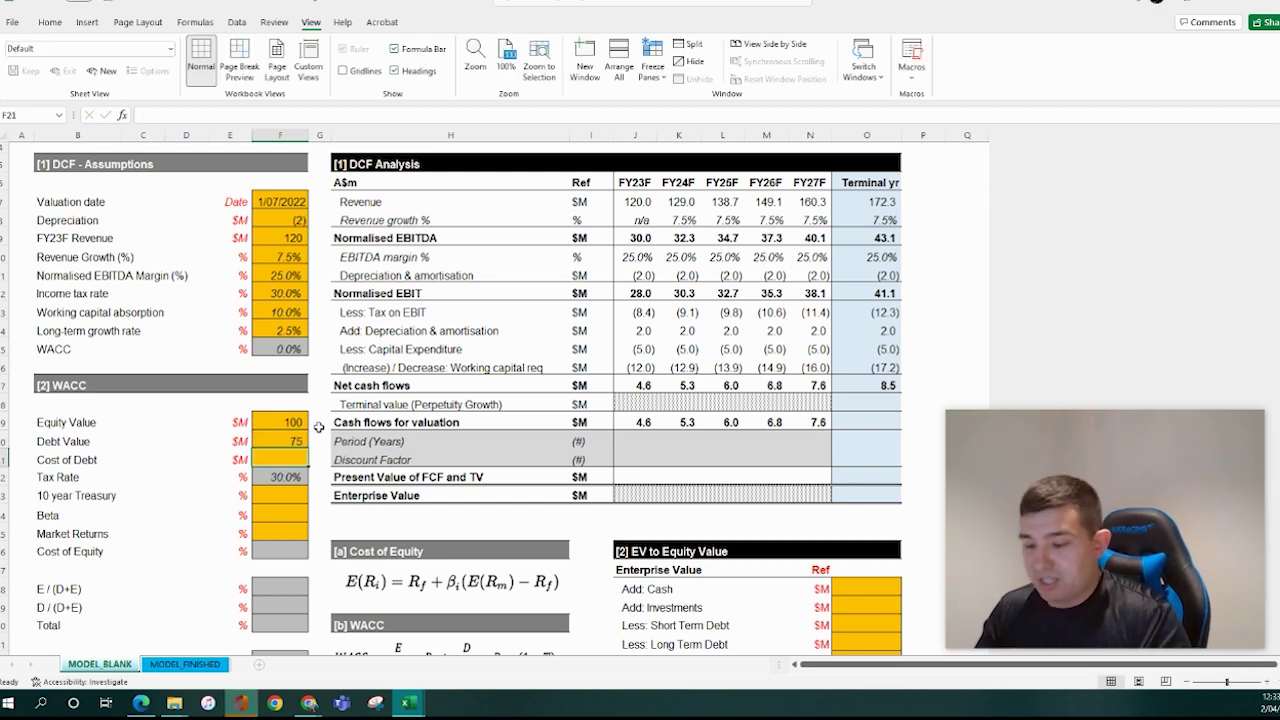
Set the cost of debt to 5.0% and the 10 year Treasury rate to 2.0%
text(5.0)
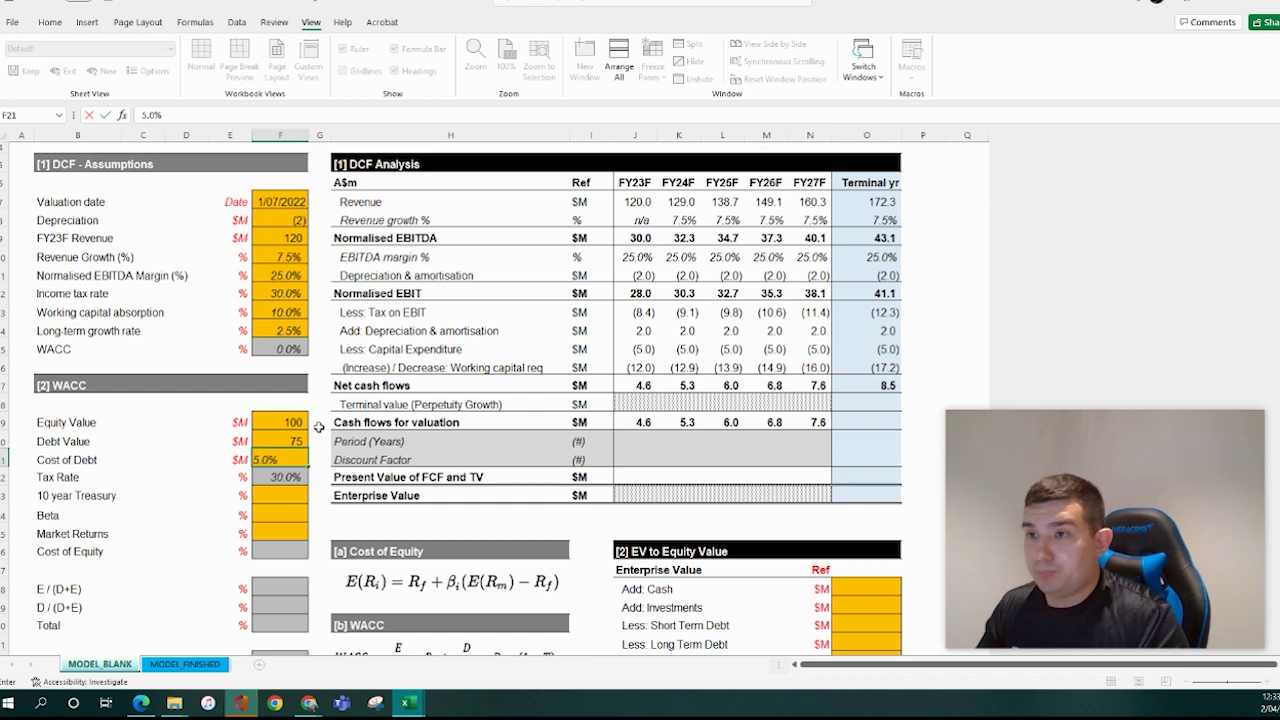
key(Return)
key(Return)
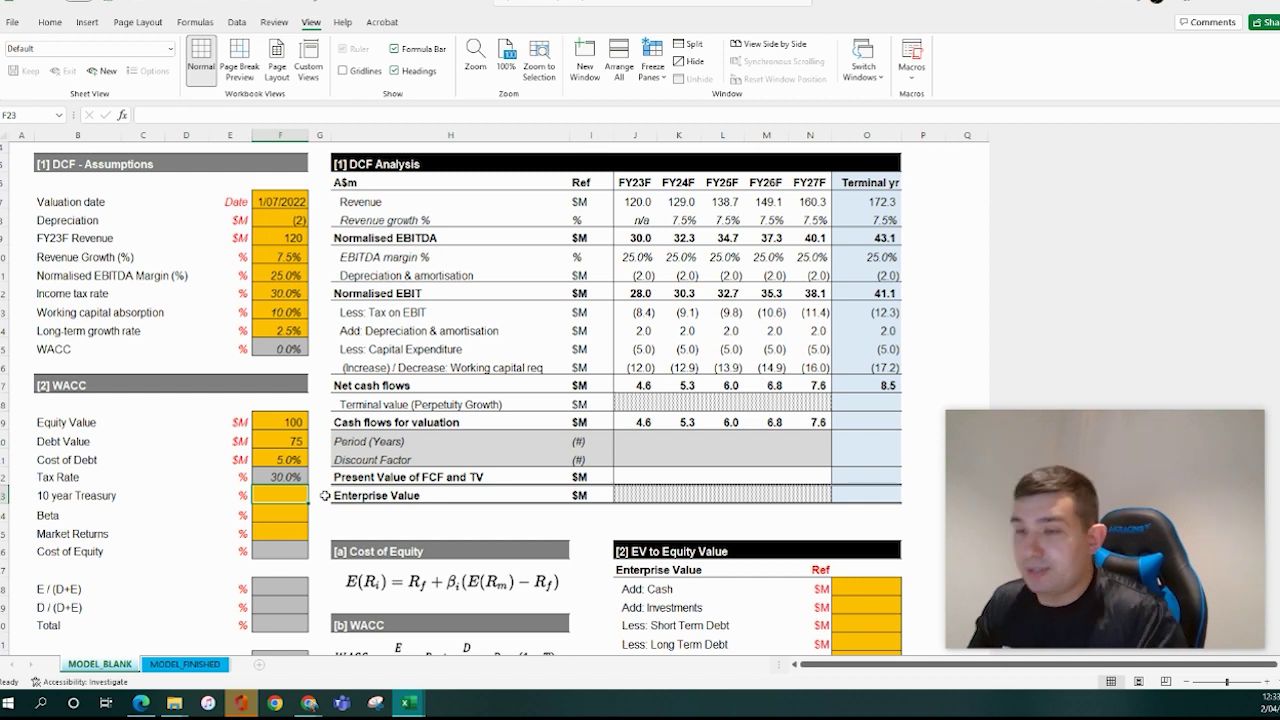
text(2.0)
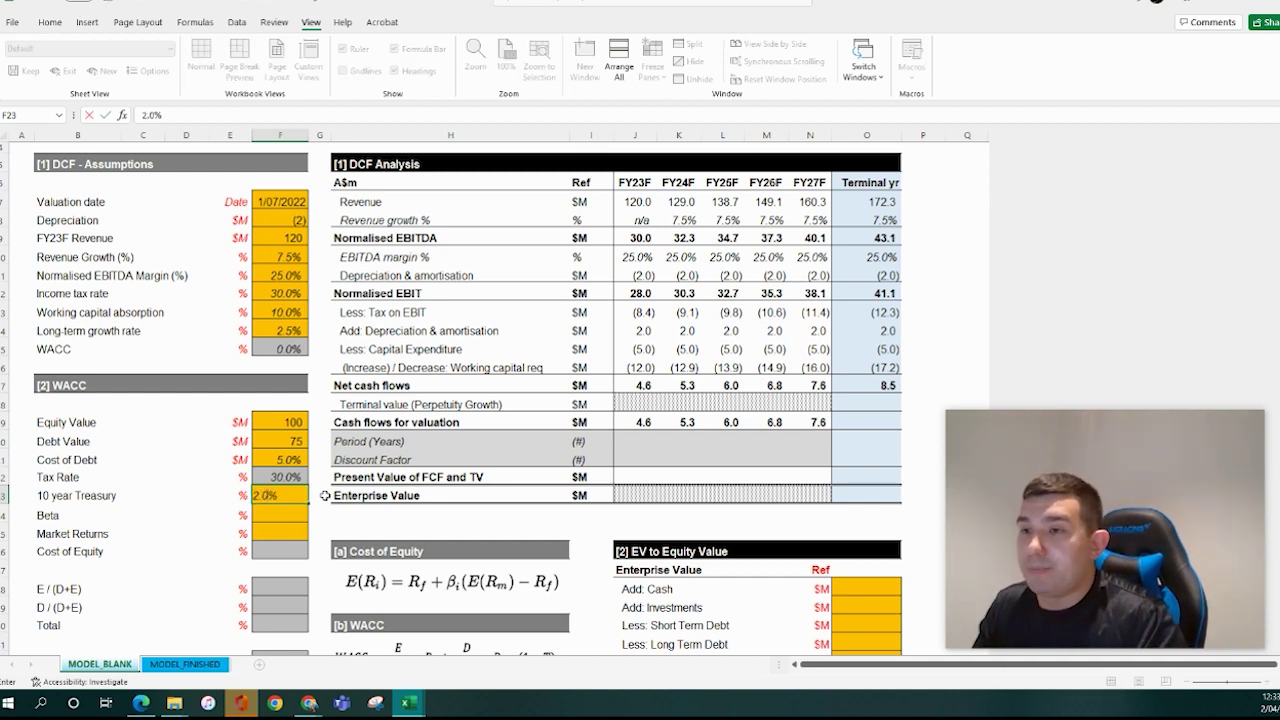
key(Return)
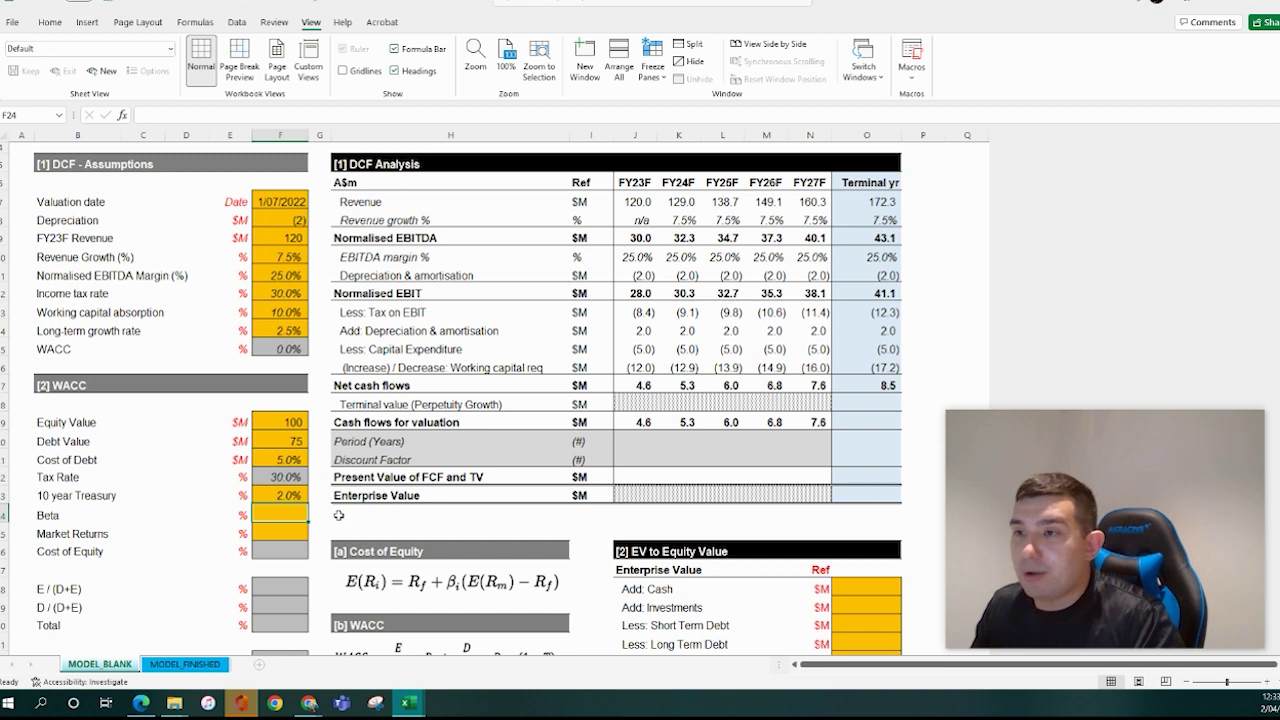
Set the Beta in the WACC section to 1.2
click(339, 514)
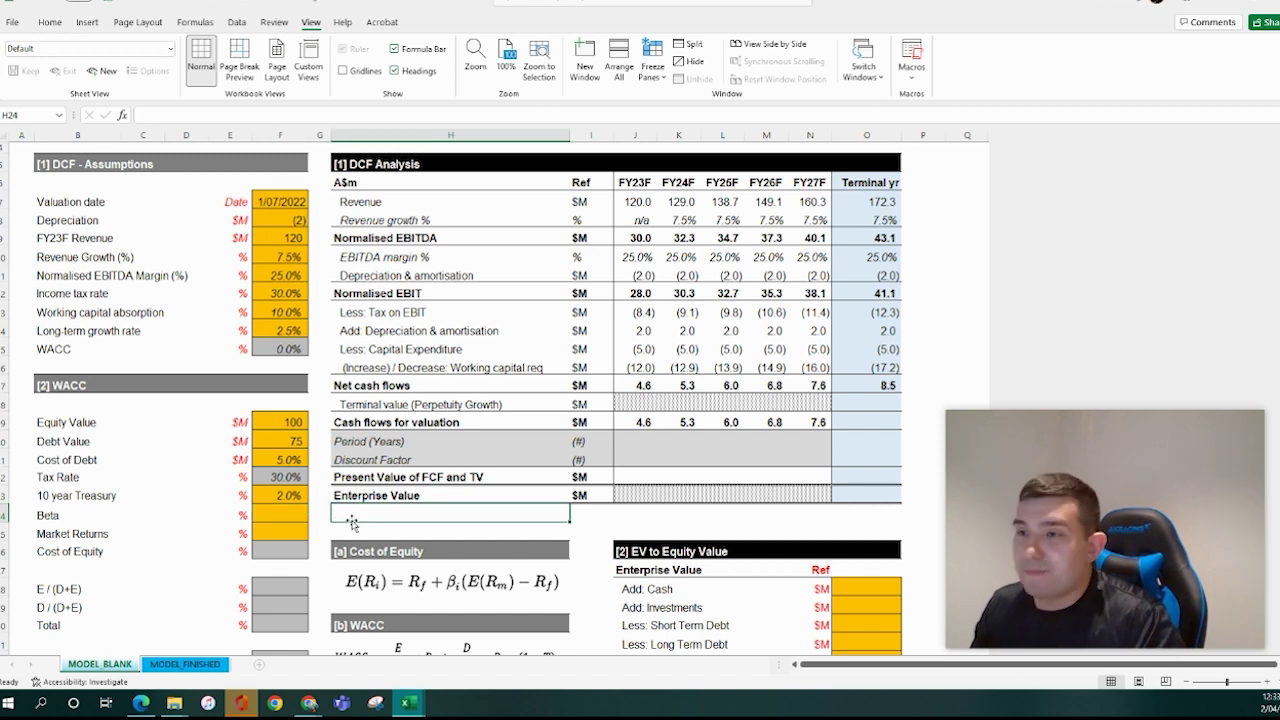
key(Left)
key(Left)
click(386, 514)
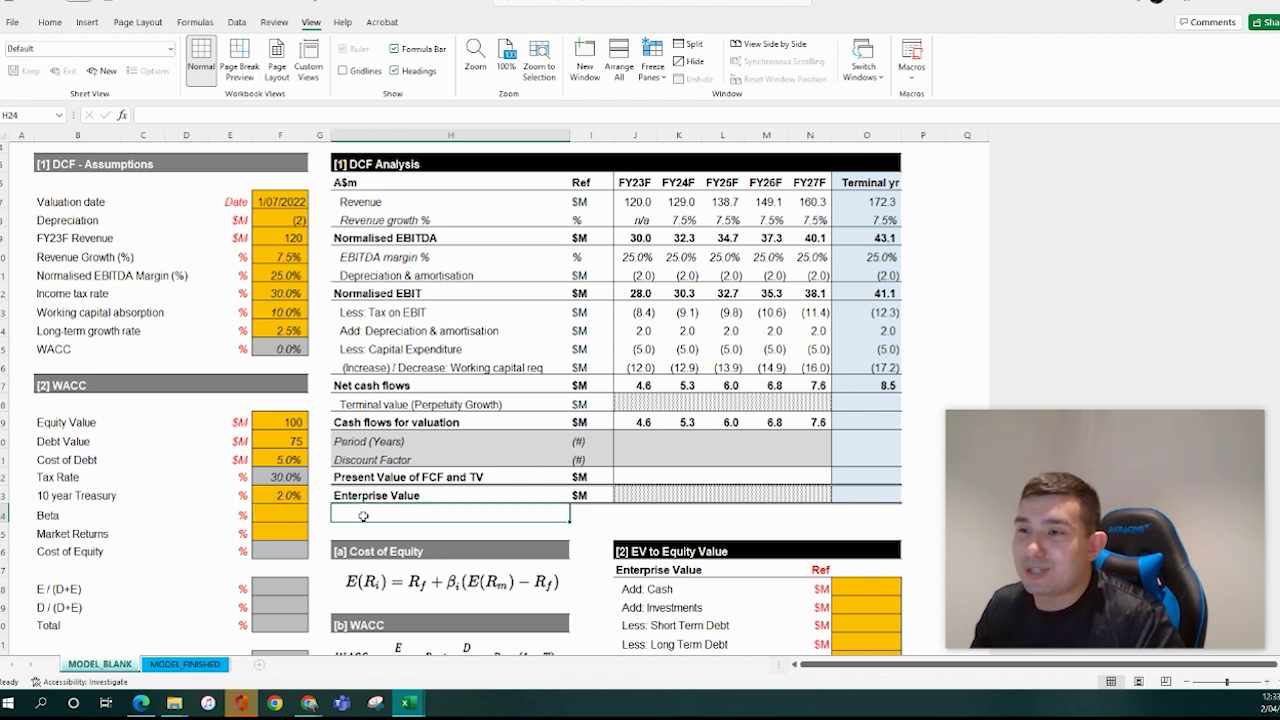
key(Left)
key(Left)
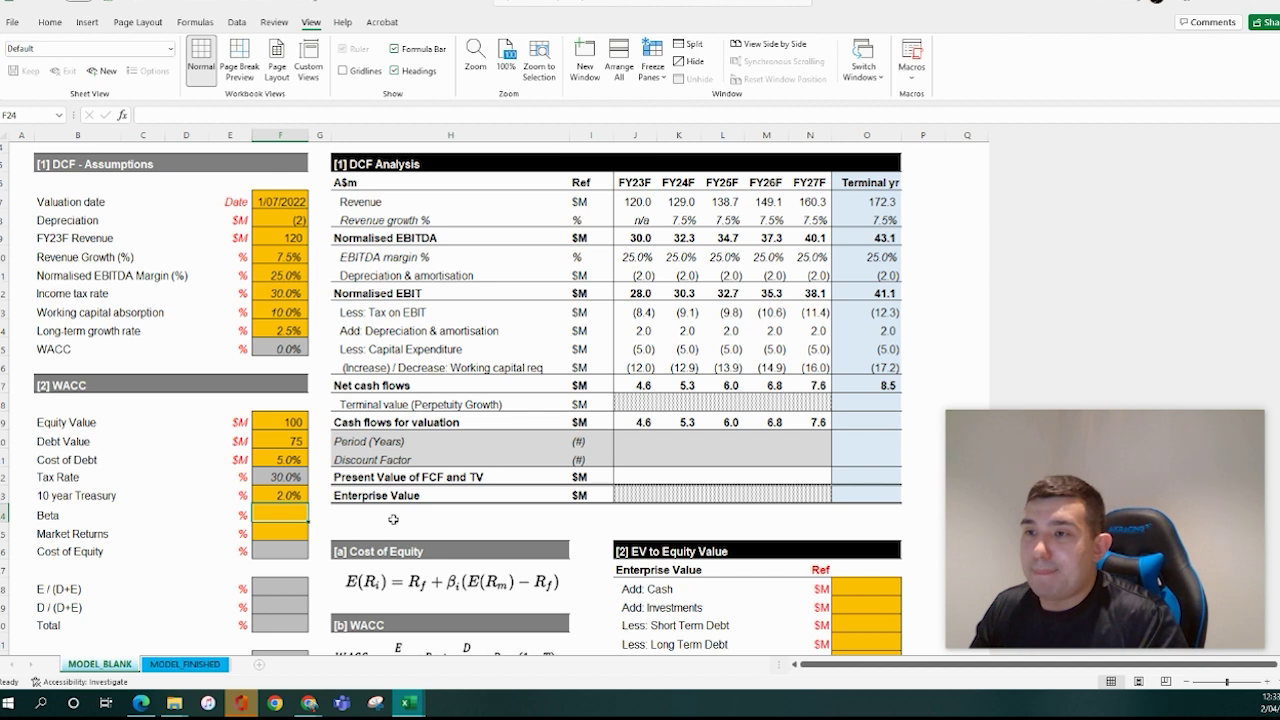
text(1)
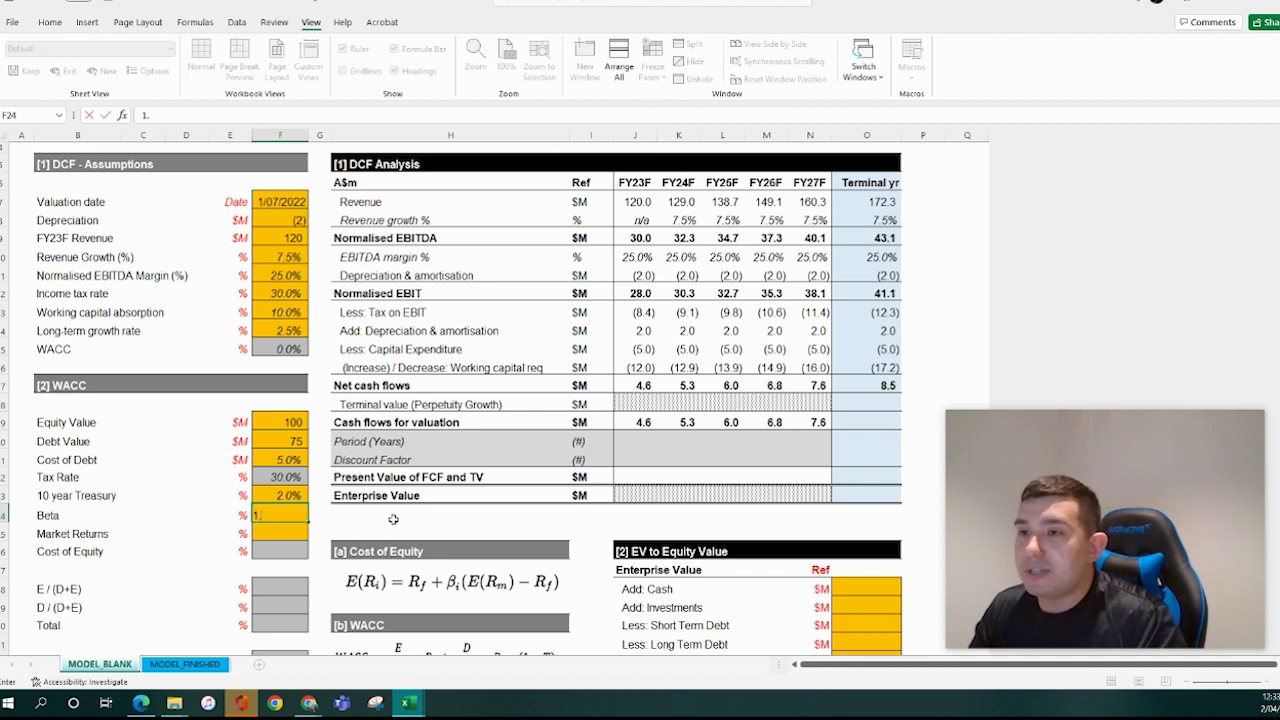
text(.2)
key(Return)
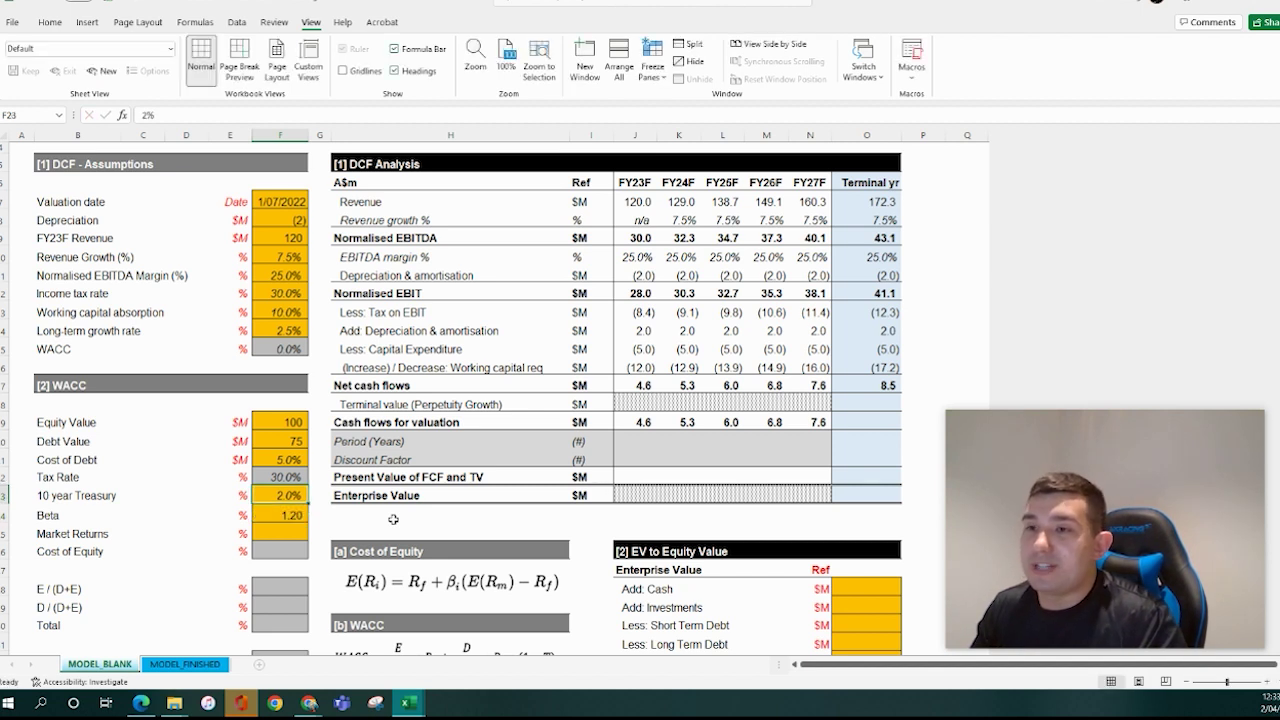
Set the Market Returns in the WACC section to 6.5%
click(393, 519)
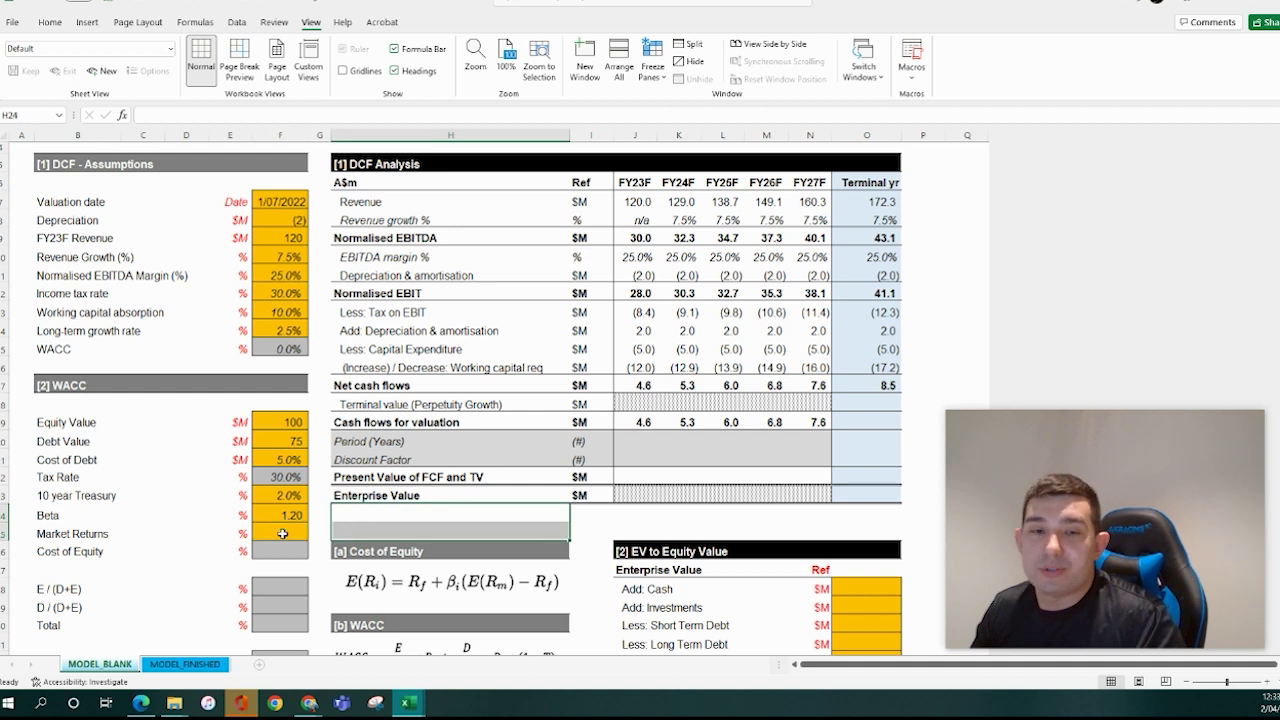
click(304, 532)
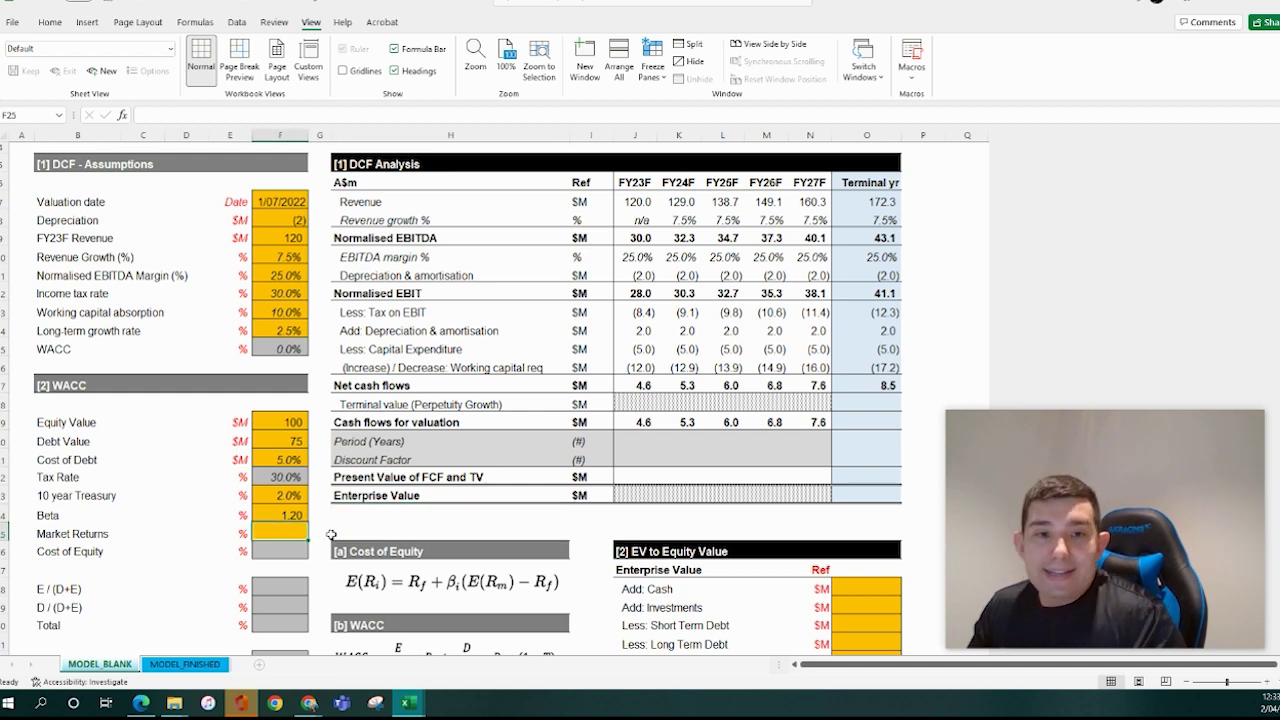
text(6.5)
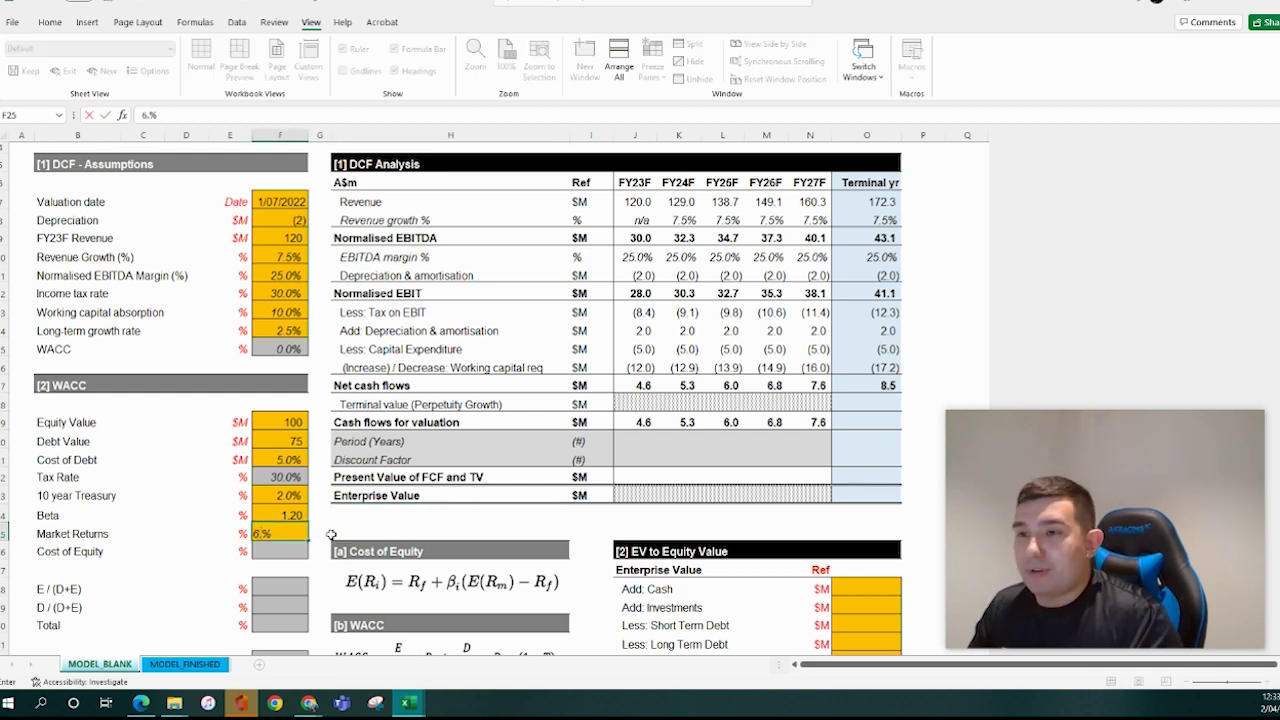
key(Return)
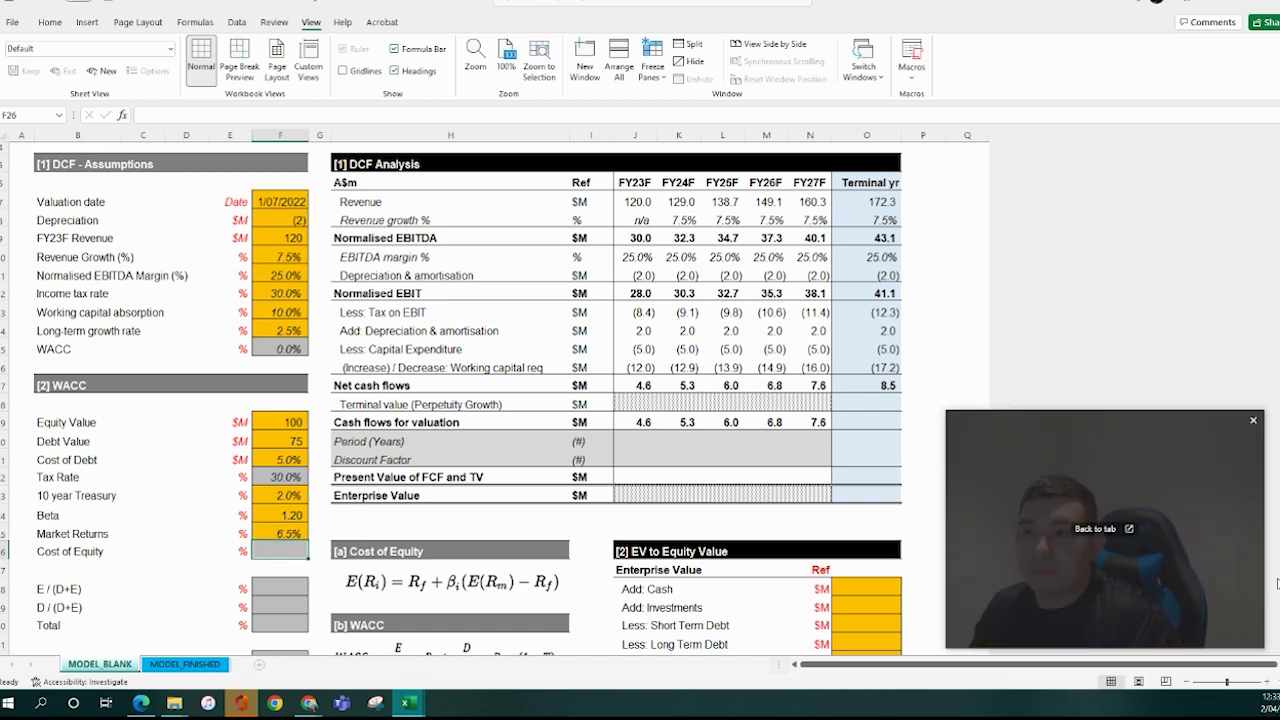
Calculate the Cost of Equity in F26 from the Treasury rate, beta and market returns with =F23+F24*(F25-F23)
click(434, 530)
scroll(437, 525, down, 1)
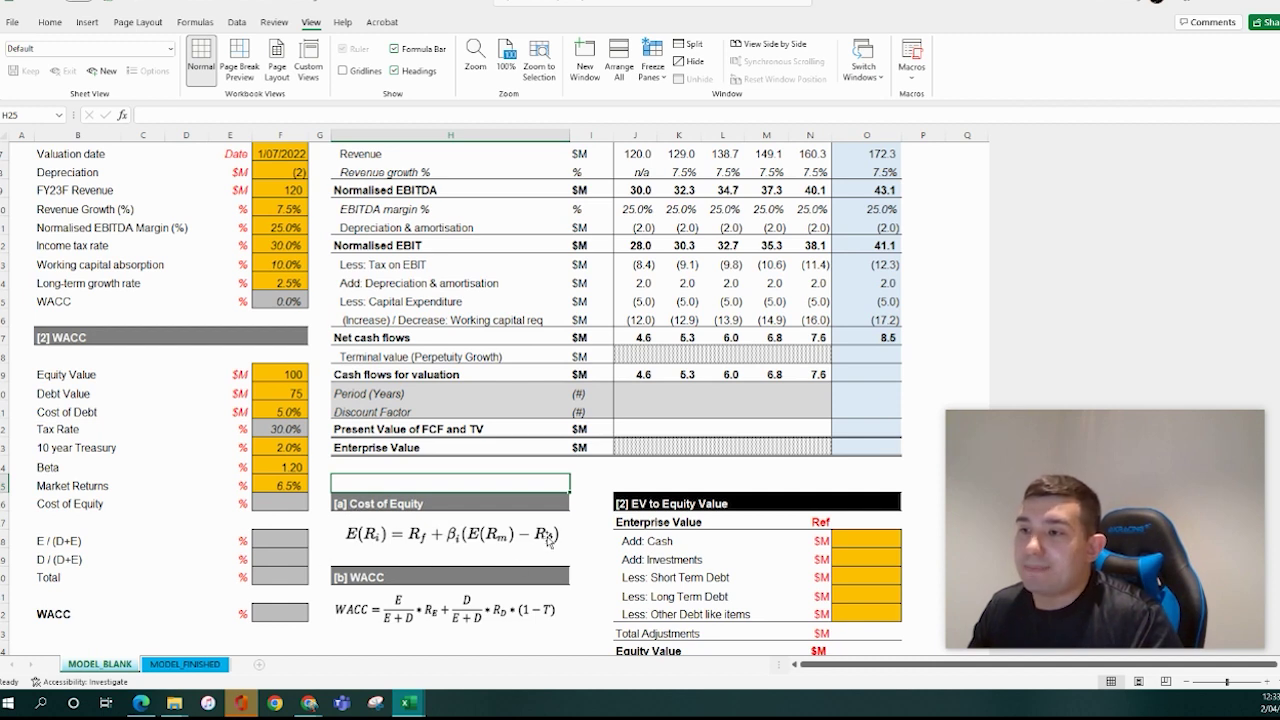
click(369, 545)
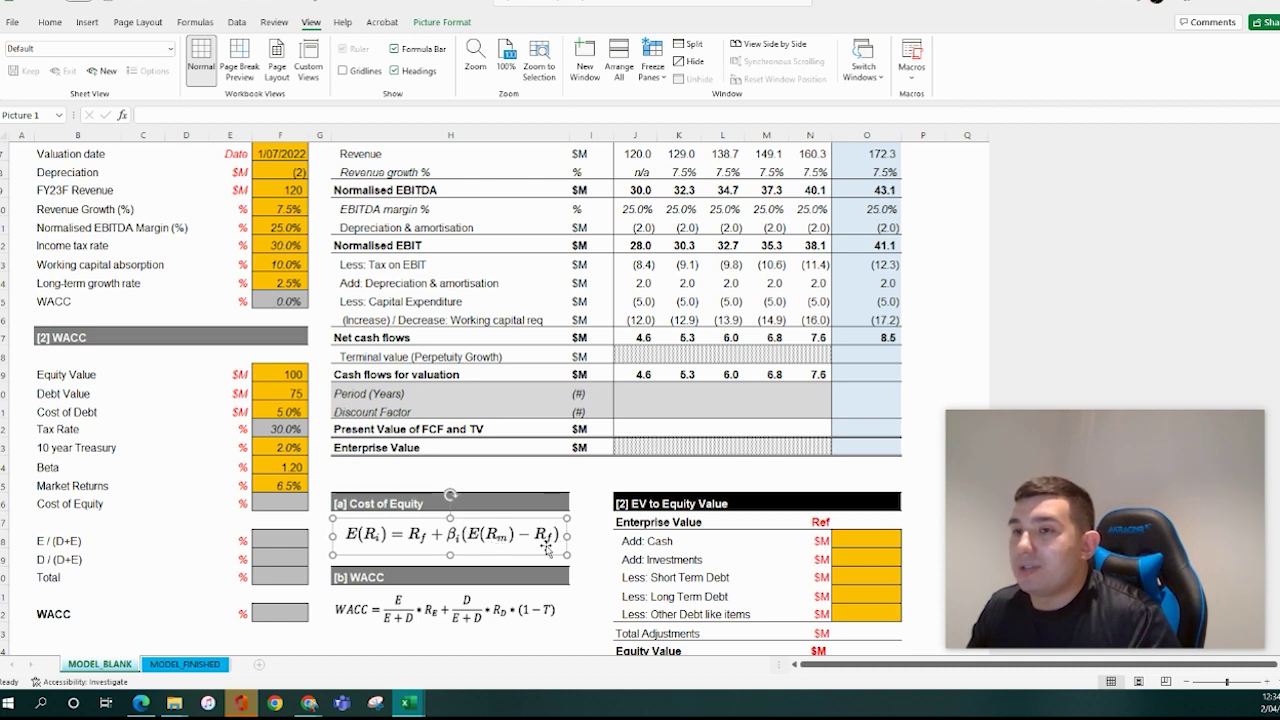
click(286, 498)
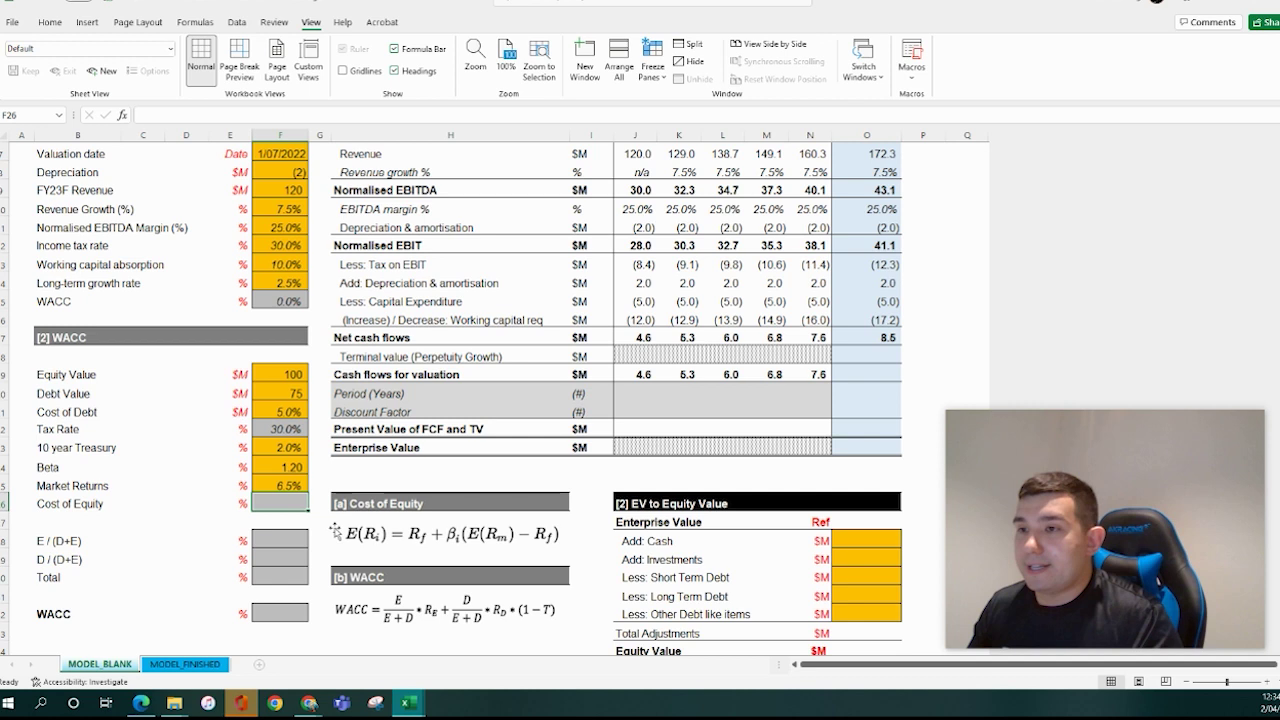
text(=)
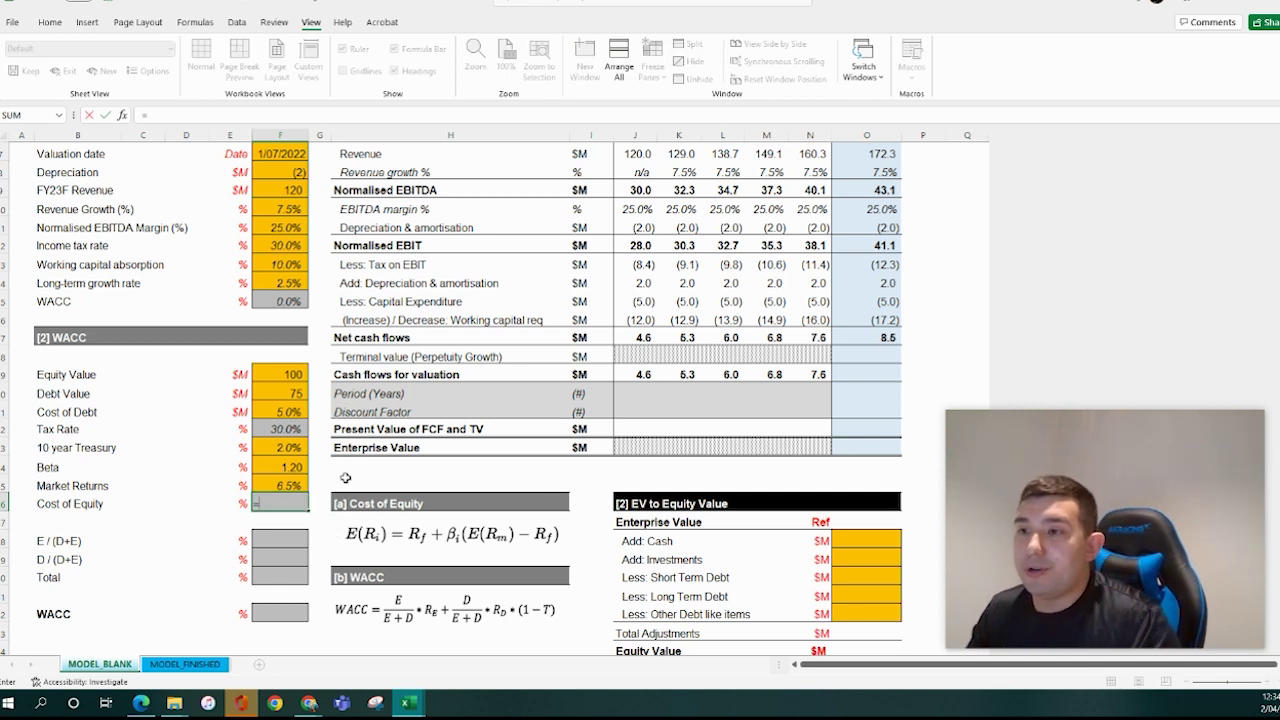
click(287, 447)
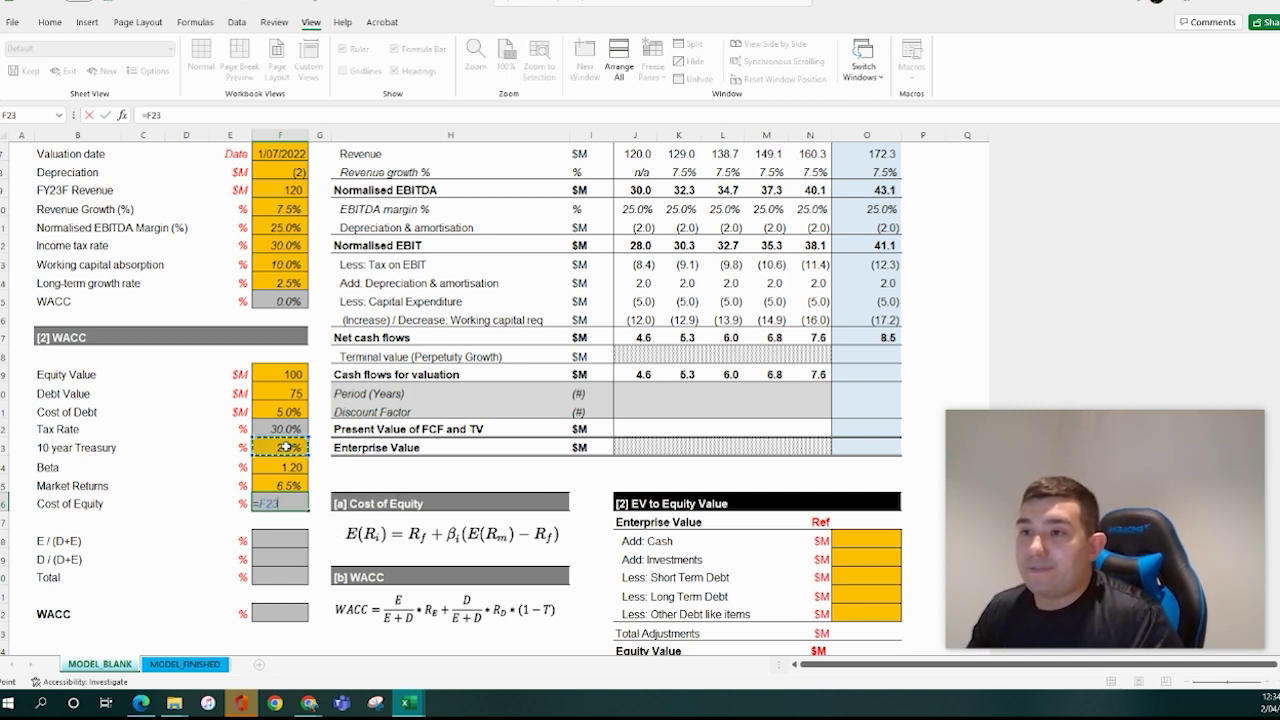
text(+)
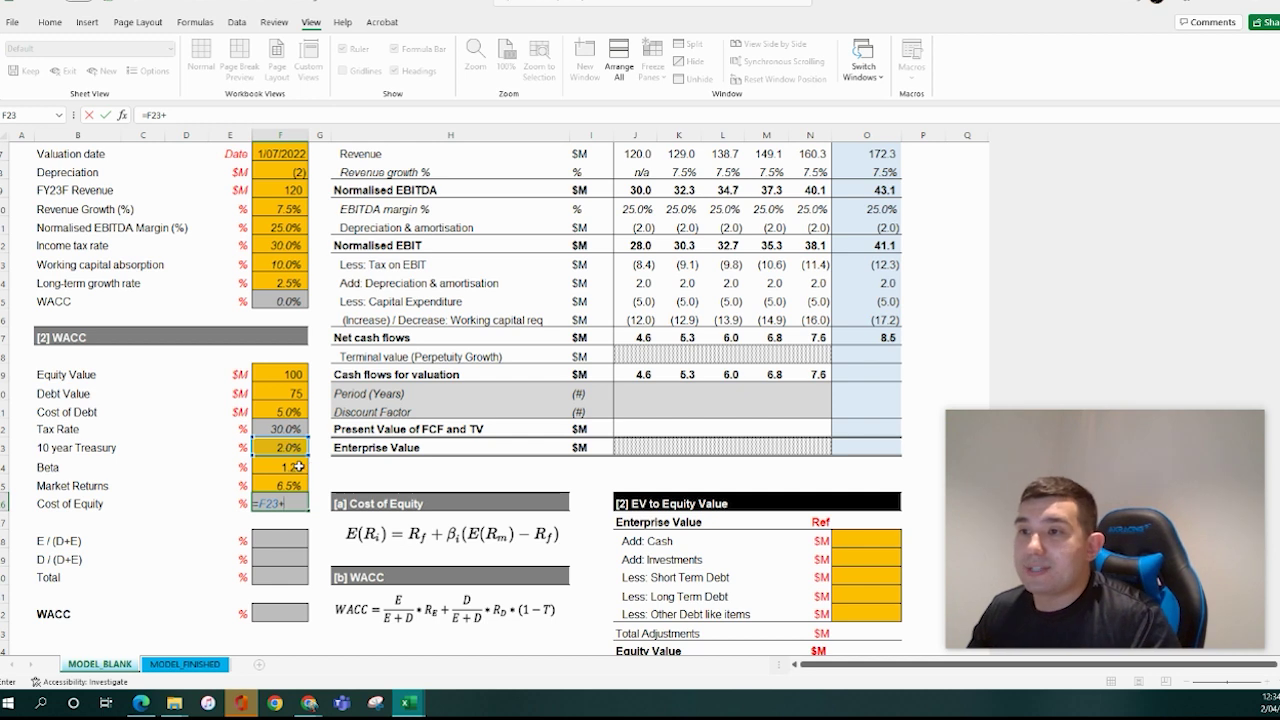
click(297, 466)
text(*()
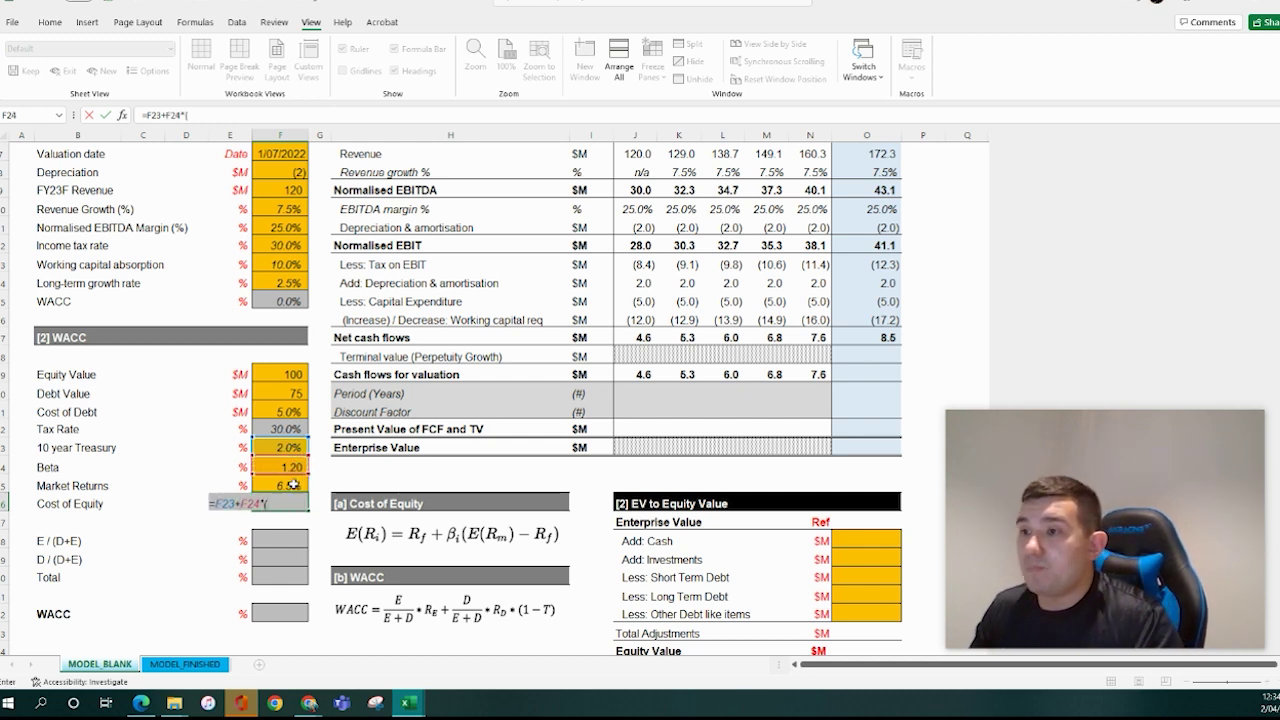
click(291, 485)
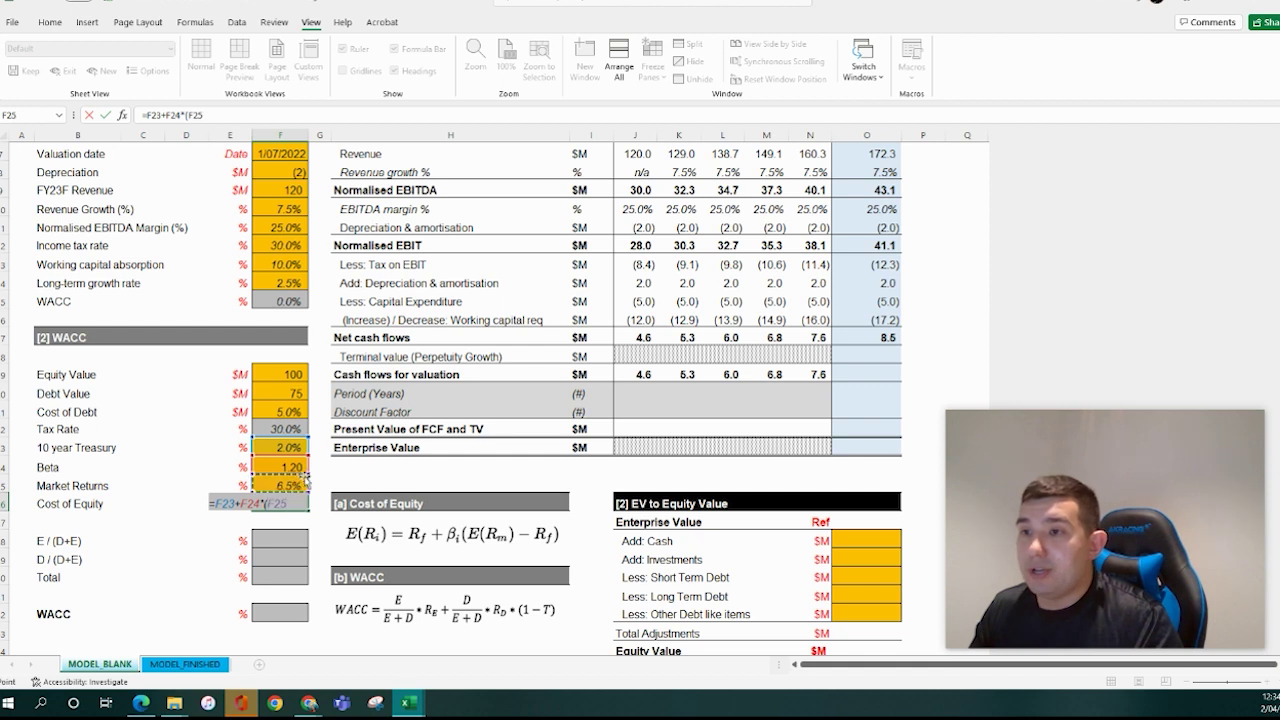
text(-)
click(286, 447)
text())
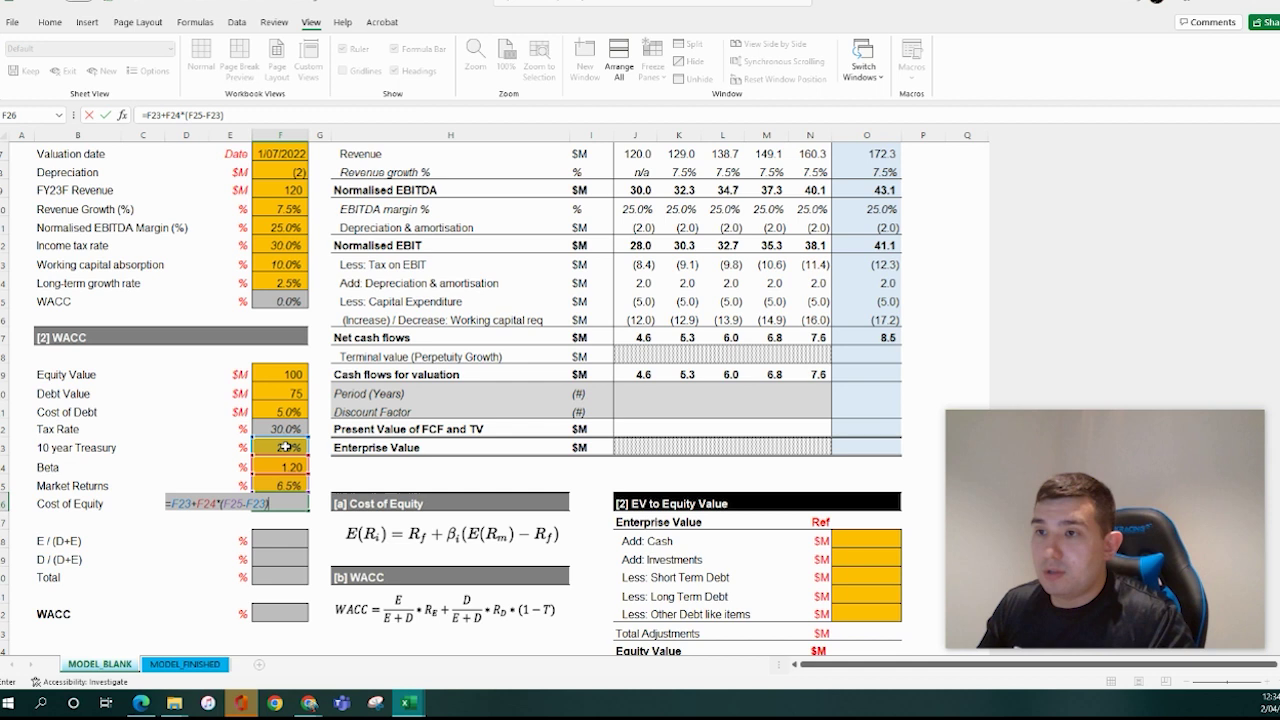
key(ctrl+Return)
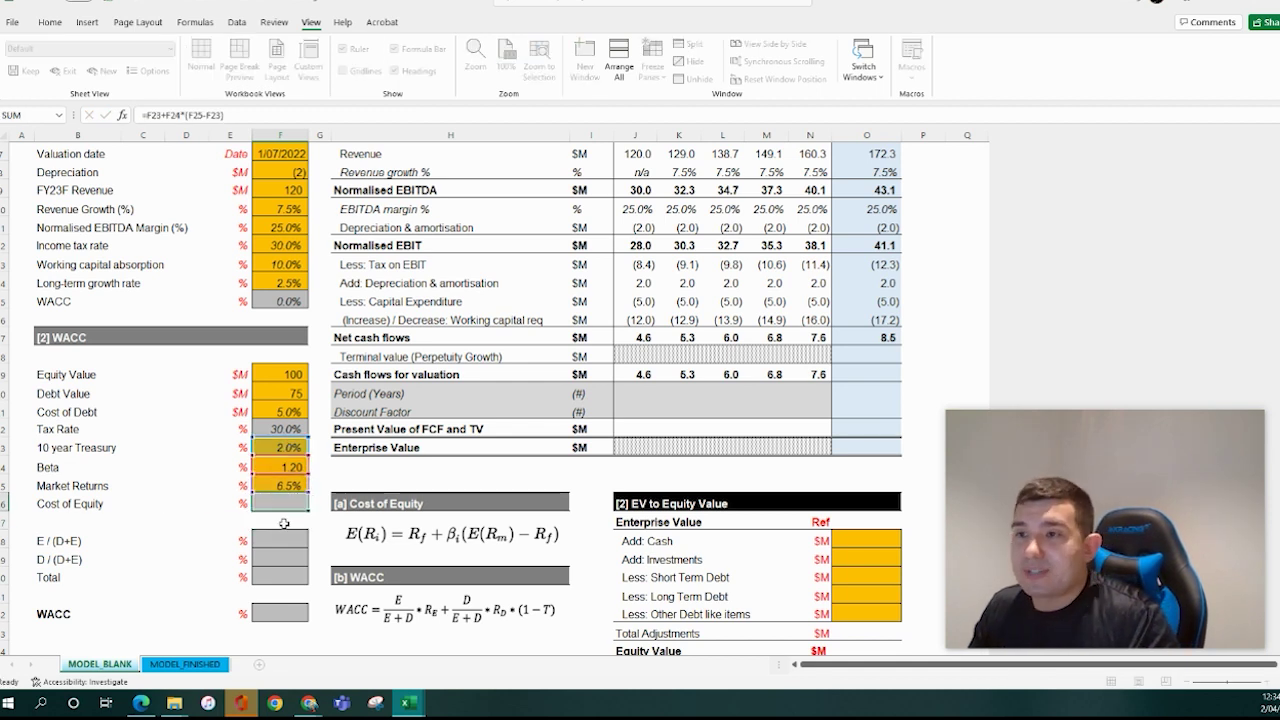
click(285, 520)
key(Up)
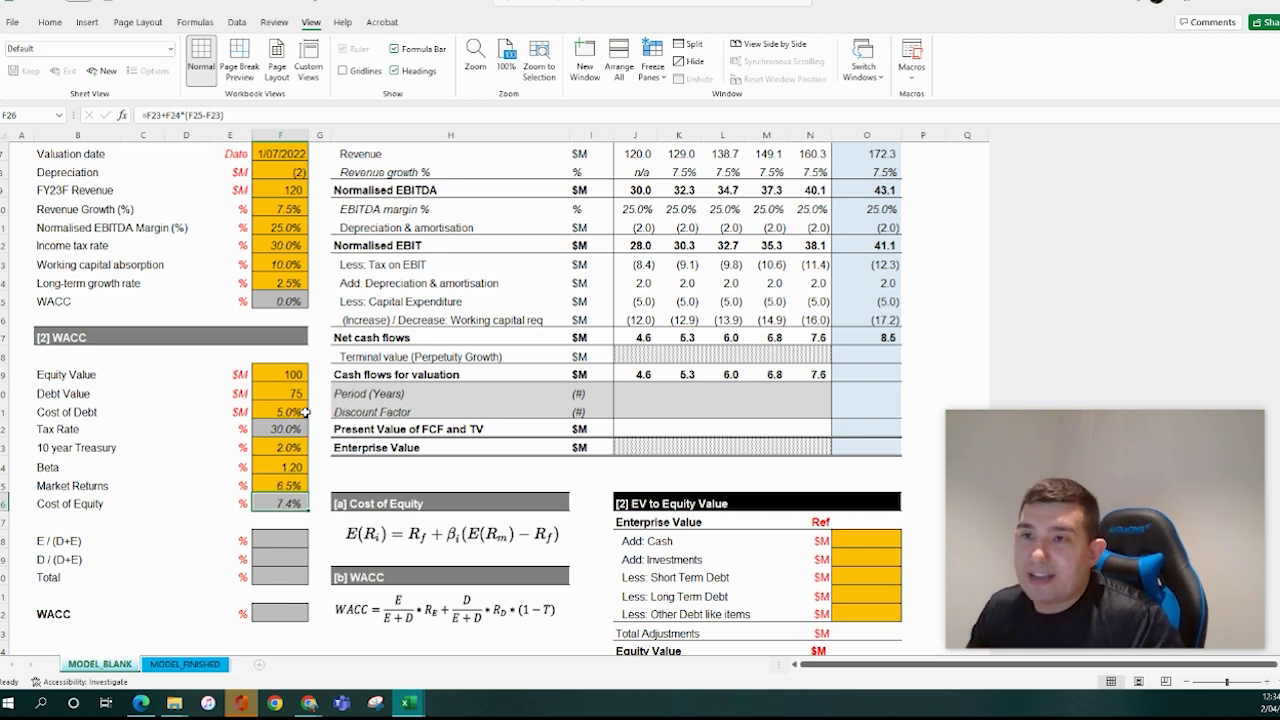
click(218, 519)
click(303, 541)
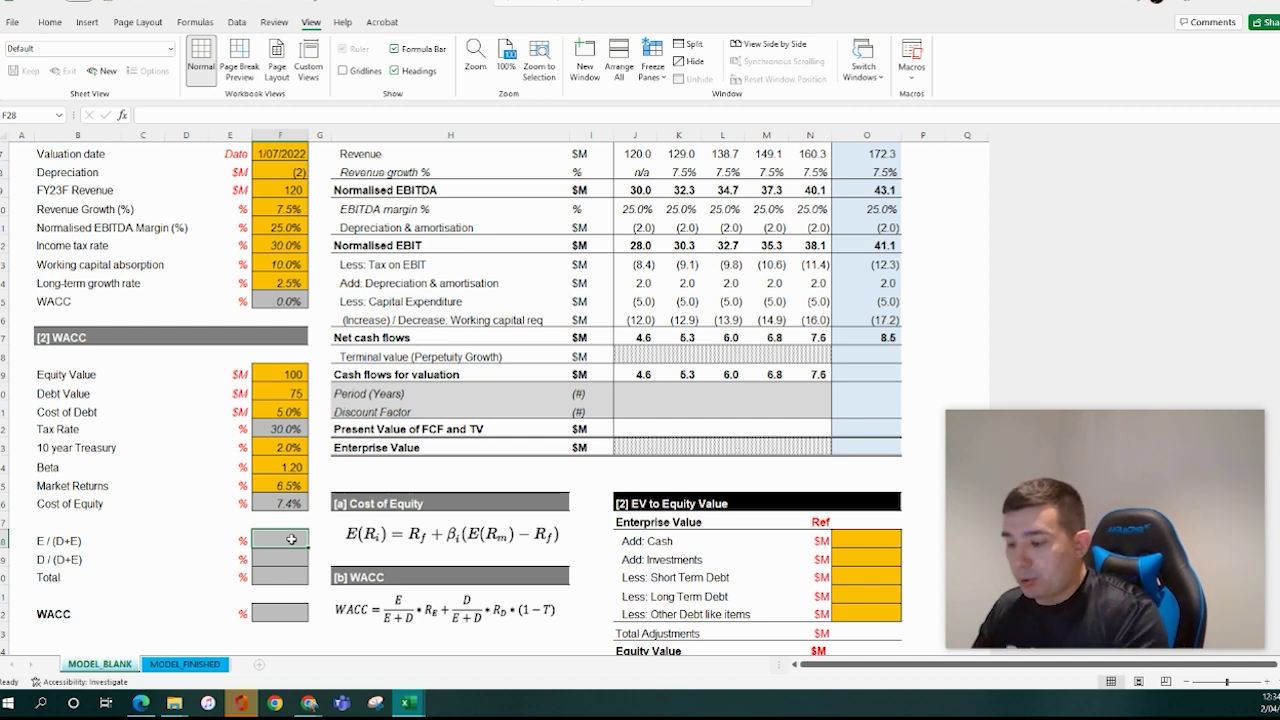
text(=)
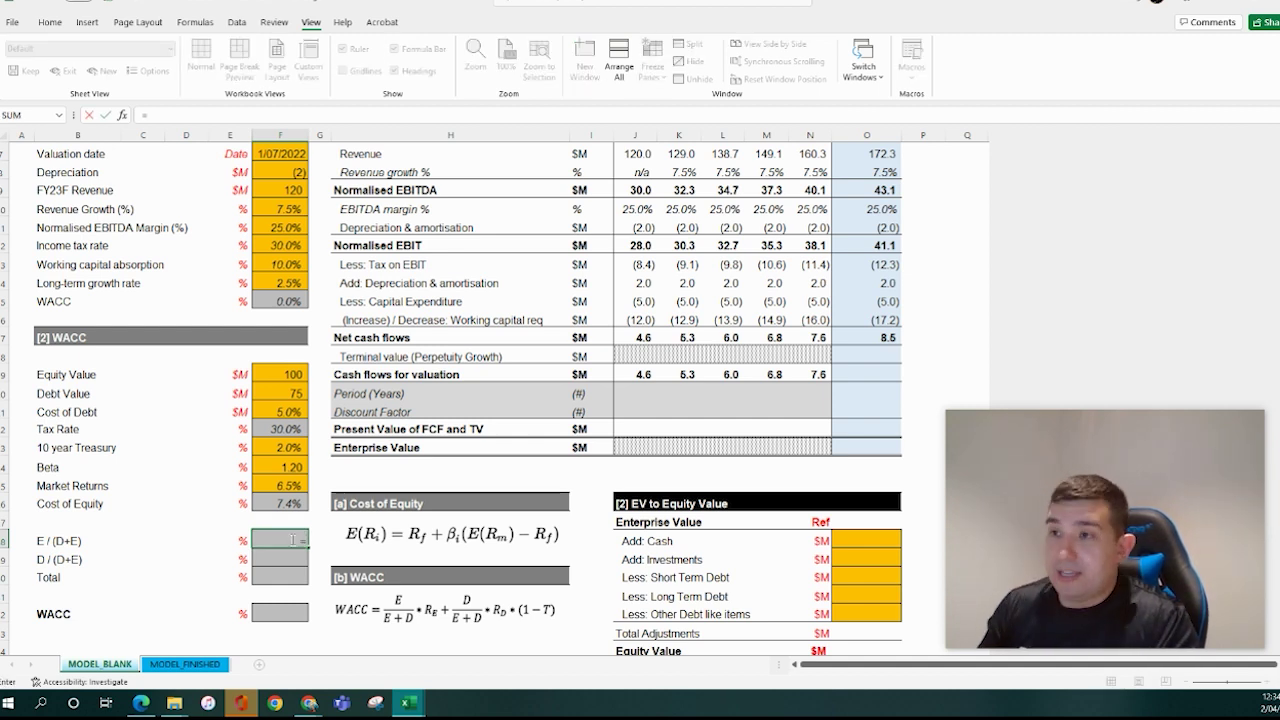
click(290, 374)
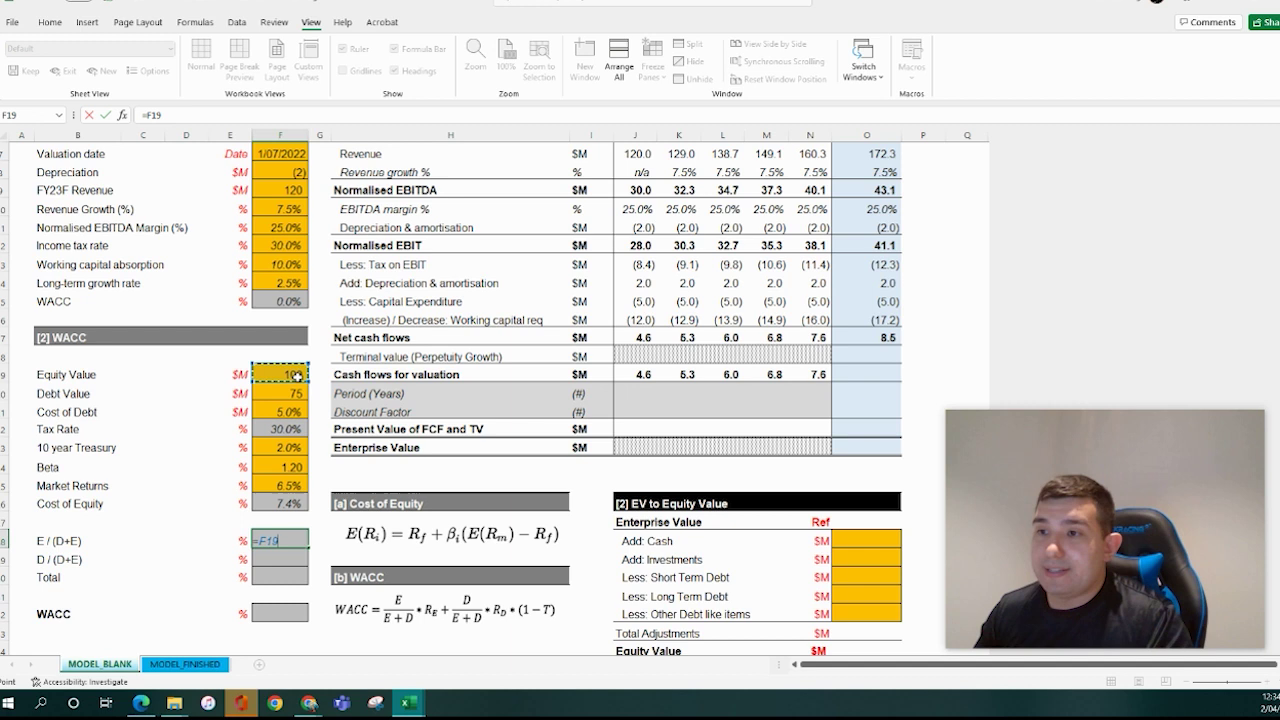
text(/su)
key(Escape)
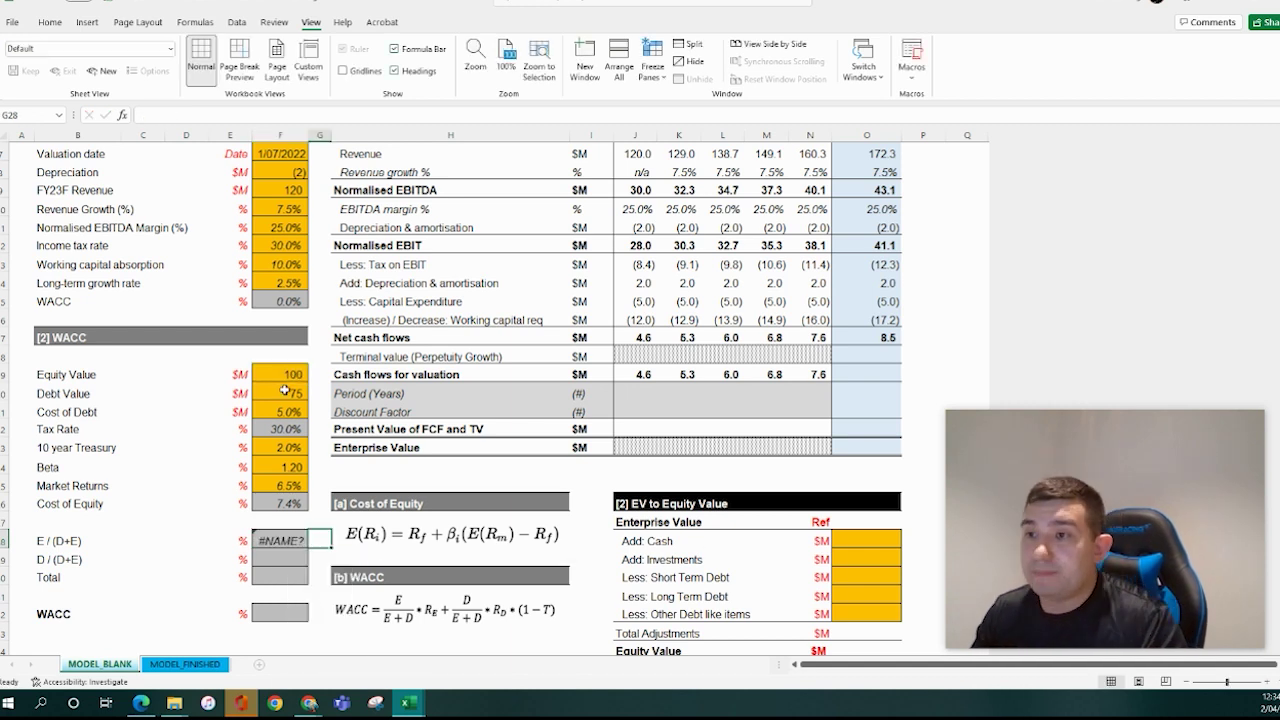
Calculate the E / (D+E) weighting in F28 with =F19/SUM(F19:F20)
click(287, 538)
text(=)
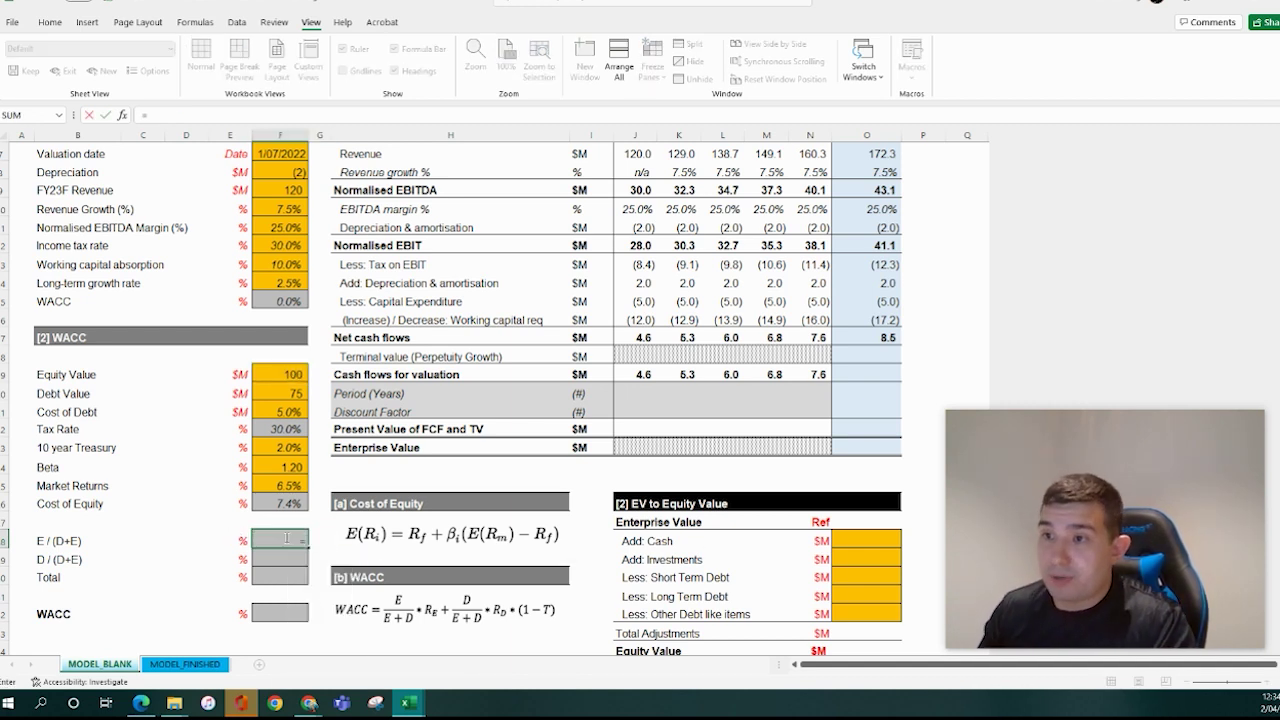
click(285, 372)
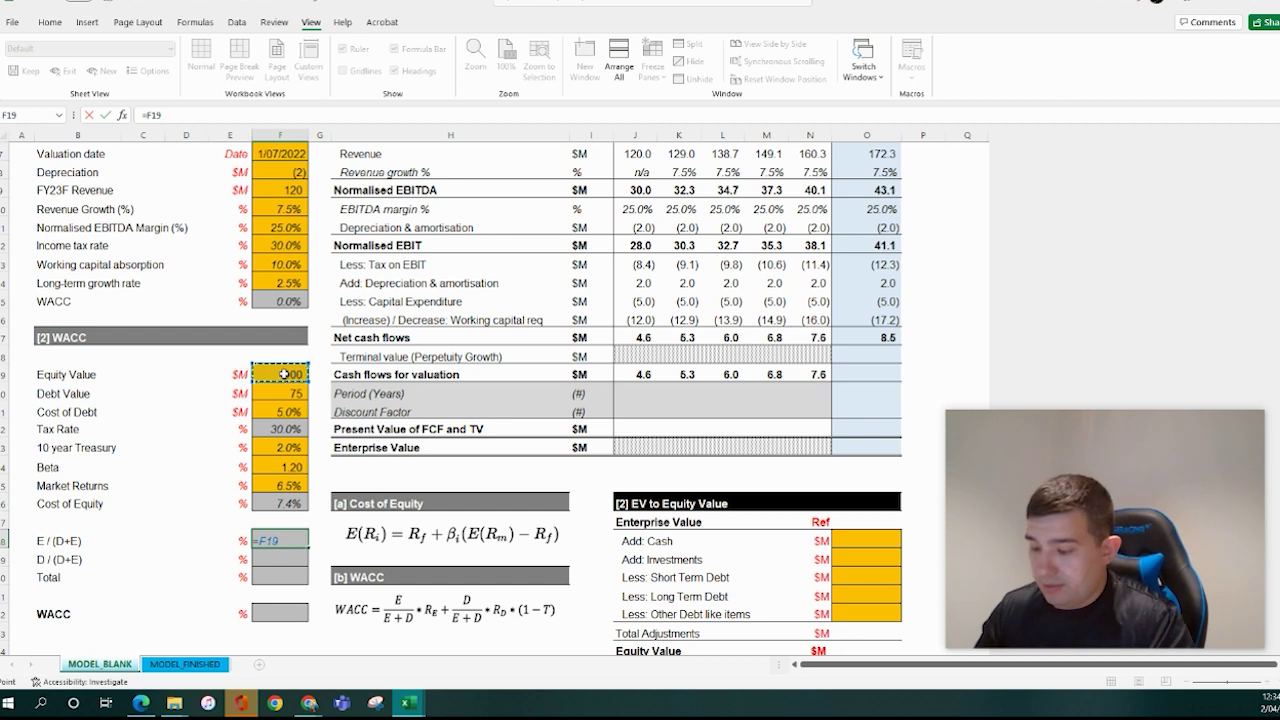
text(/sum()
click(284, 372)
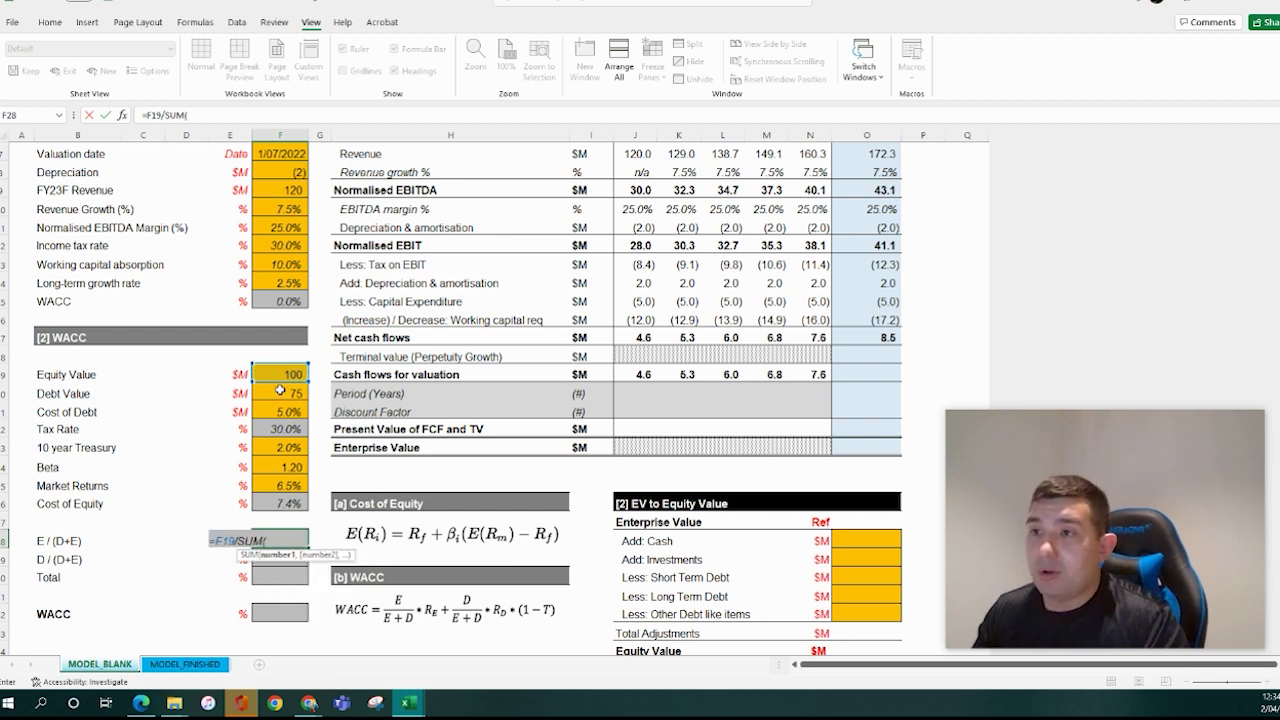
key(shift+Down)
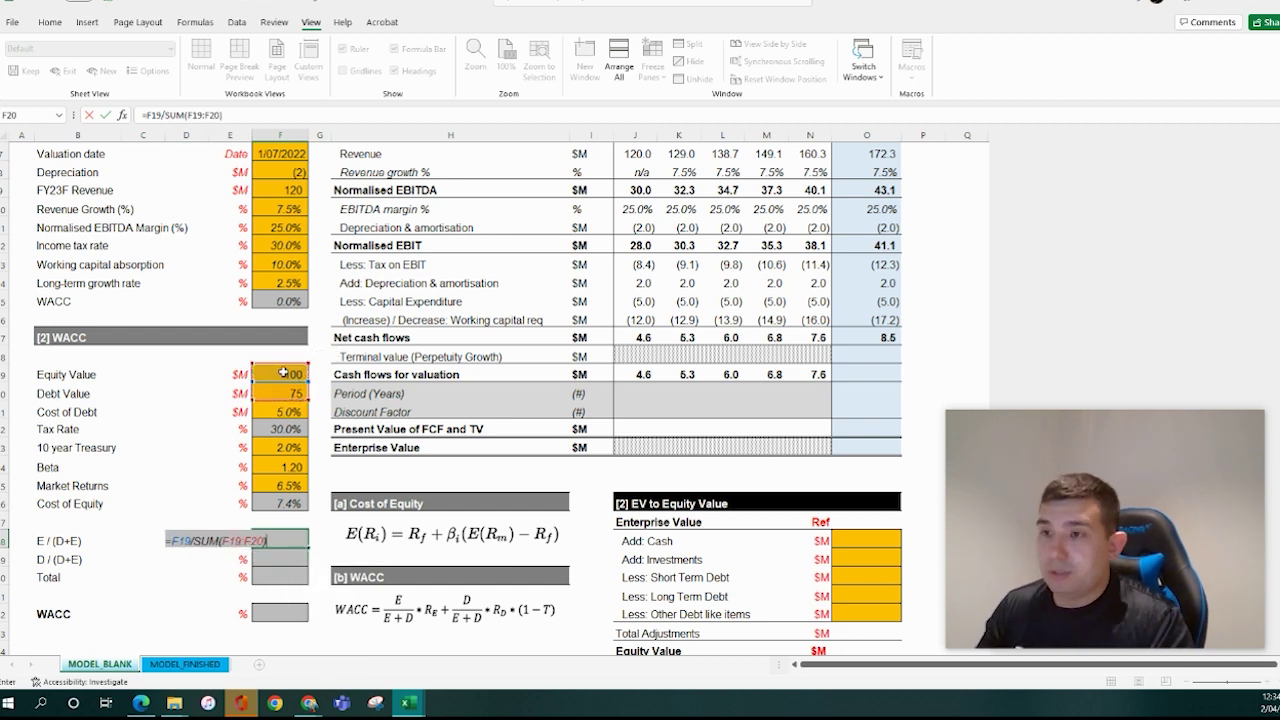
key(ctrl+Return)
Copy the equity weighting formula to the D / (D+E) cell and correct its sum range to cover the equity and debt values
key(ctrl+c)
key(Down)
key(ctrl+v)
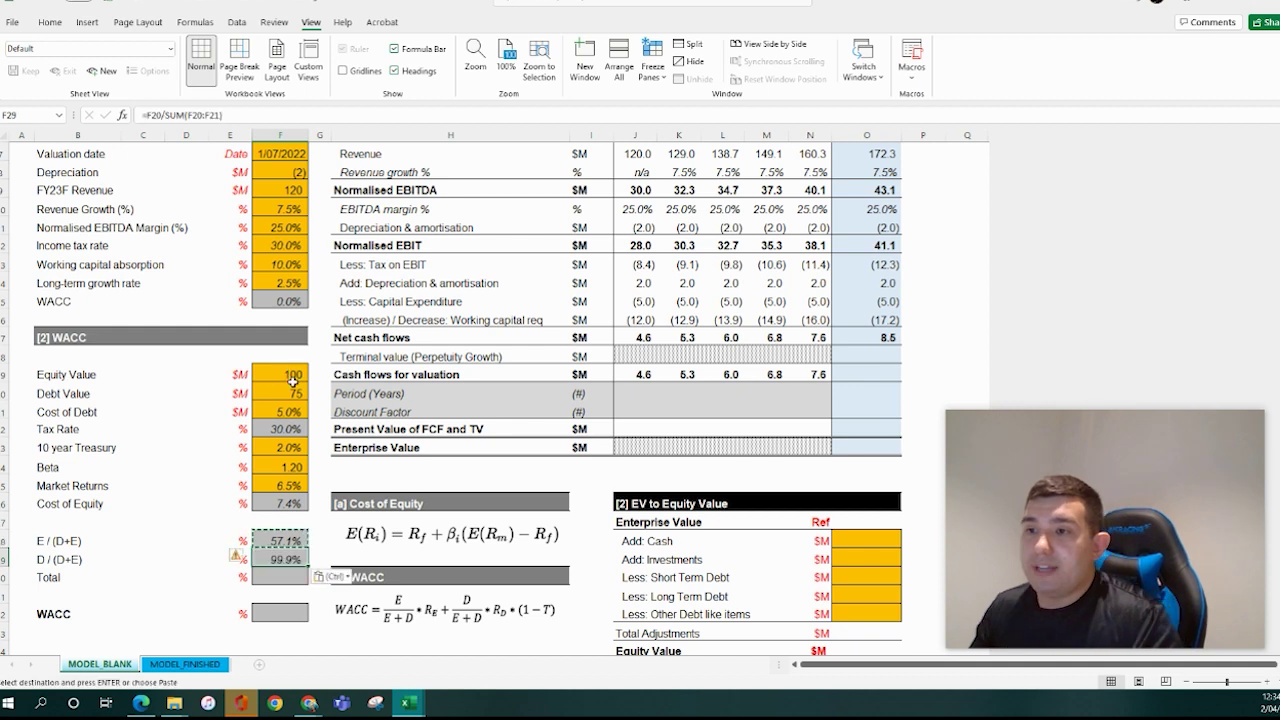
key(F2)
drag(309, 411, 292, 388)
key(Tab)
Total the equity and debt weightings in F30 with =SUM(F28:F29)
click(283, 586)
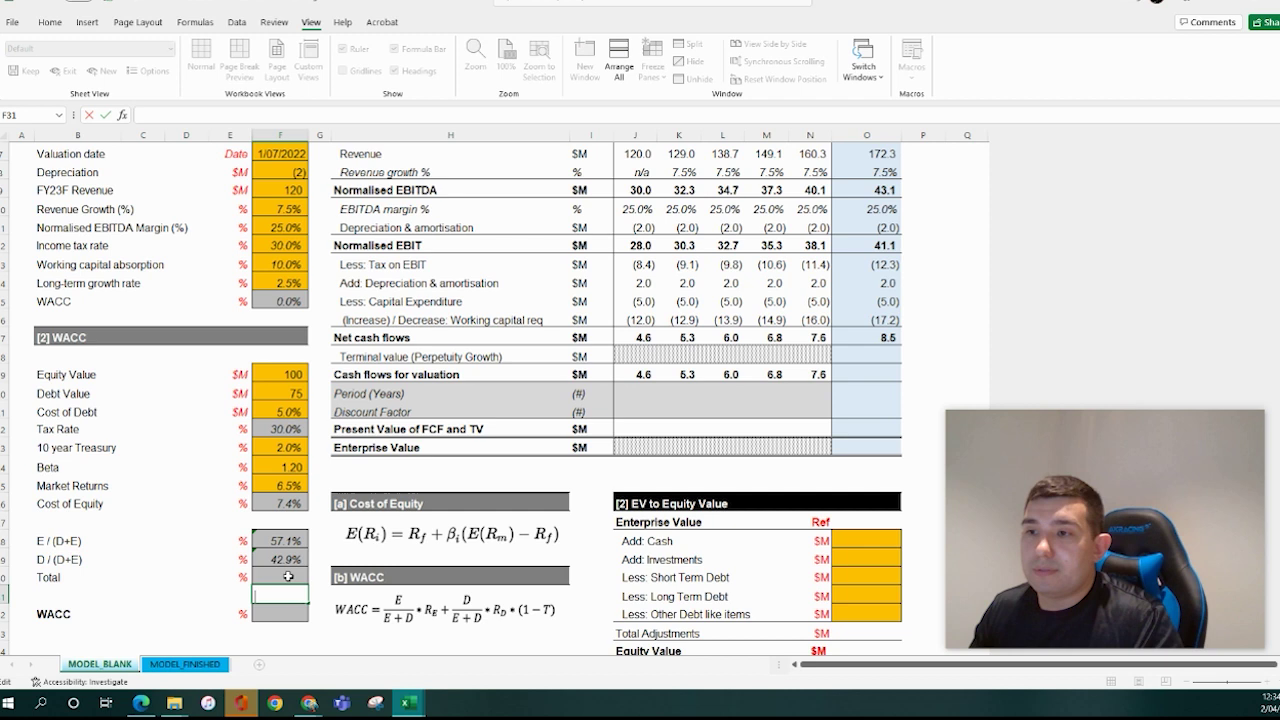
text(=sum)
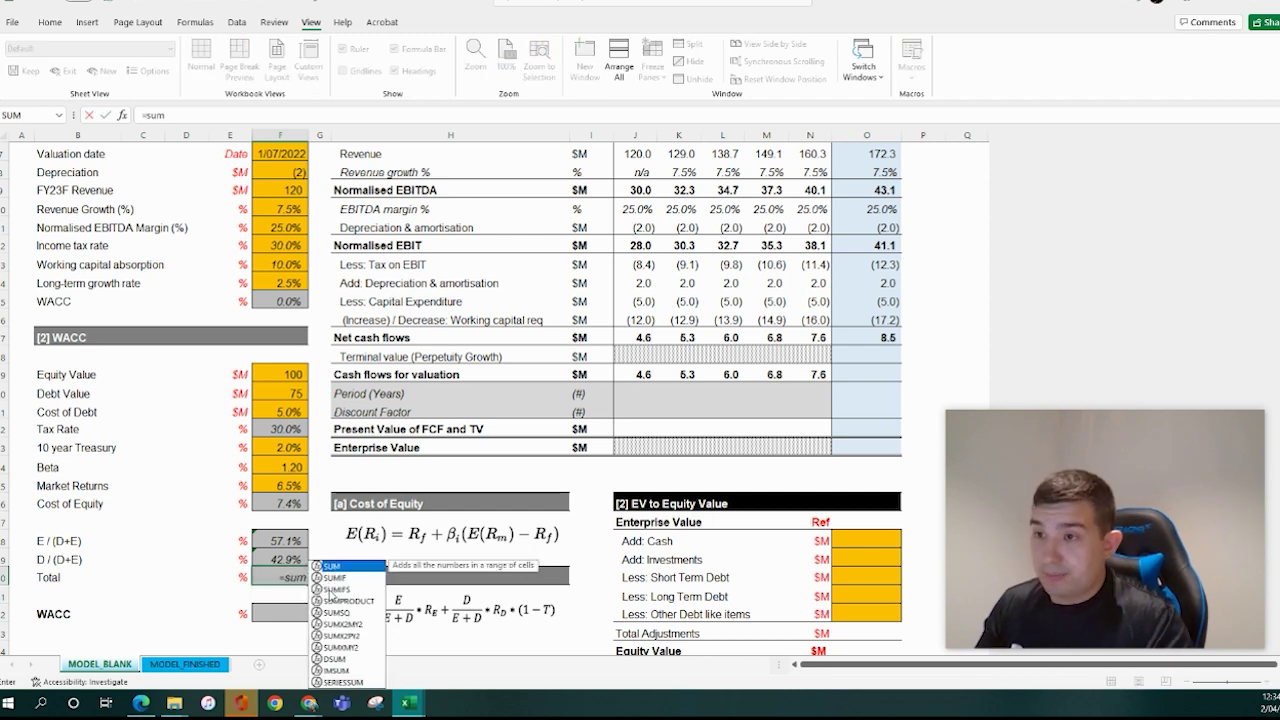
key(Tab)
key(Up)
key(shift+Up)
key(ctrl+Return)
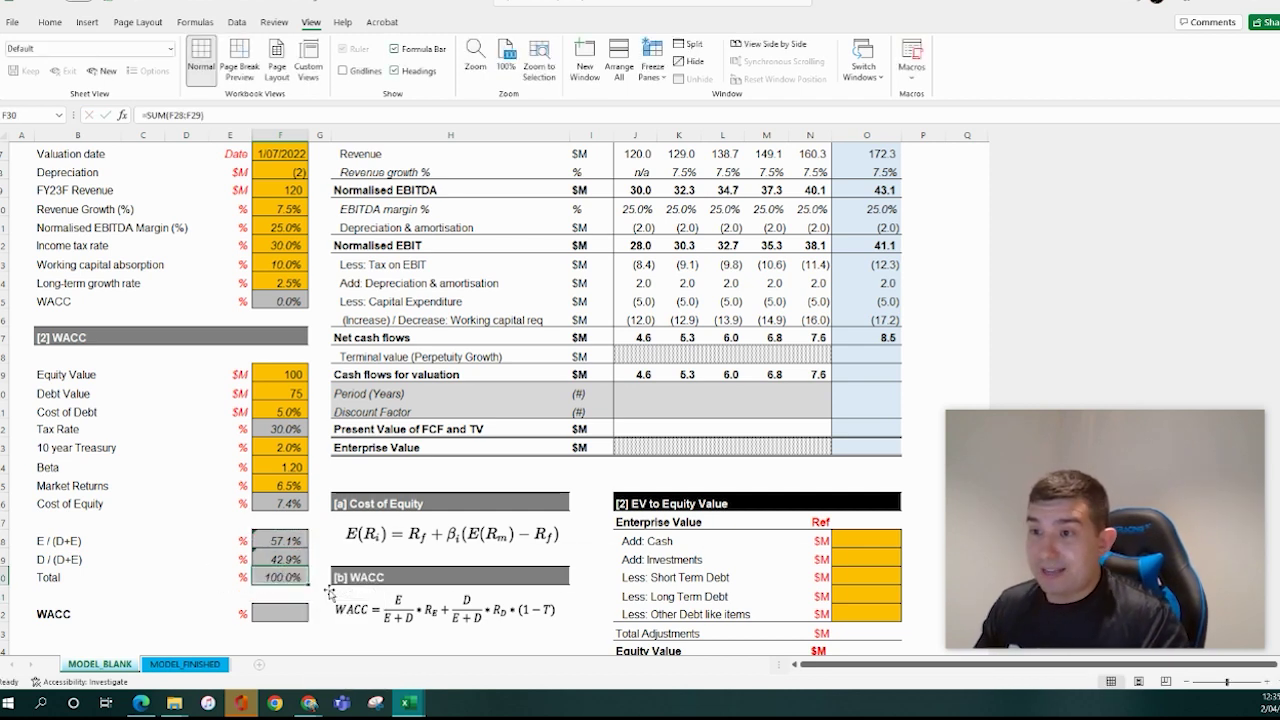
Enter the equity component of WACC in F32 as =(F26*F28), multiplying Cost of Equity by the E / (D+E) weighting
click(276, 610)
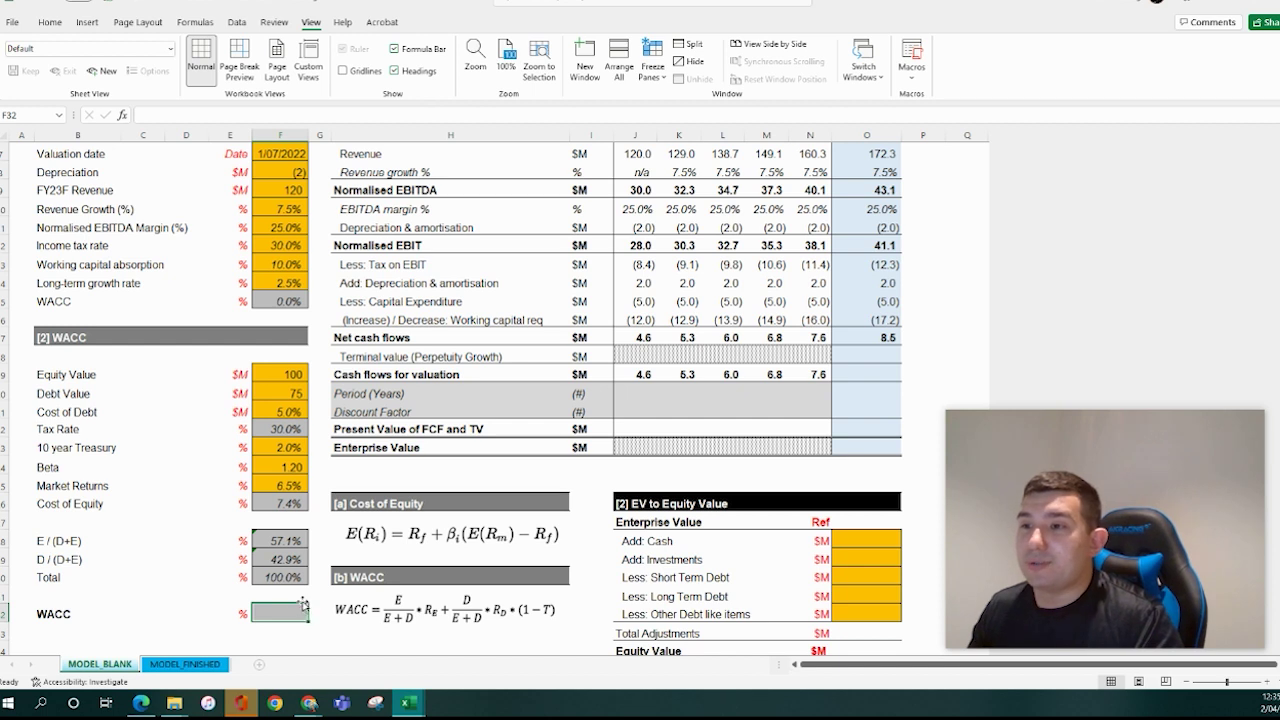
click(222, 594)
click(277, 577)
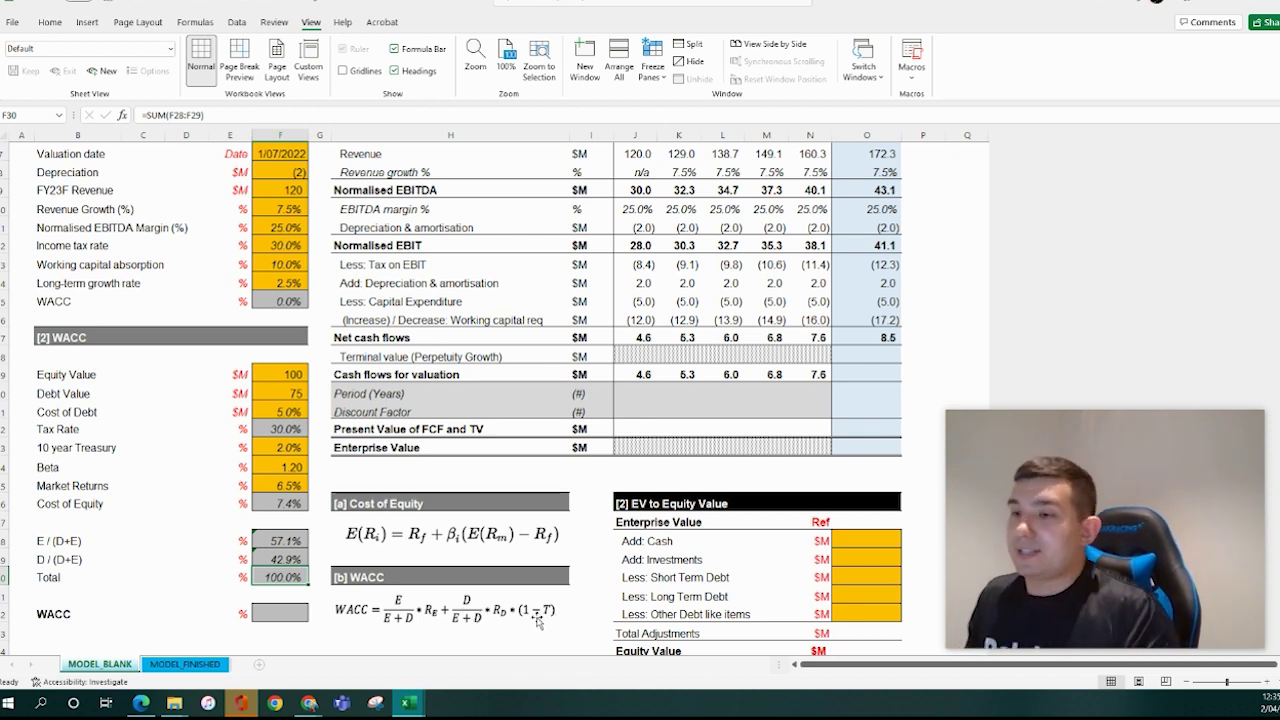
click(296, 616)
text(=)
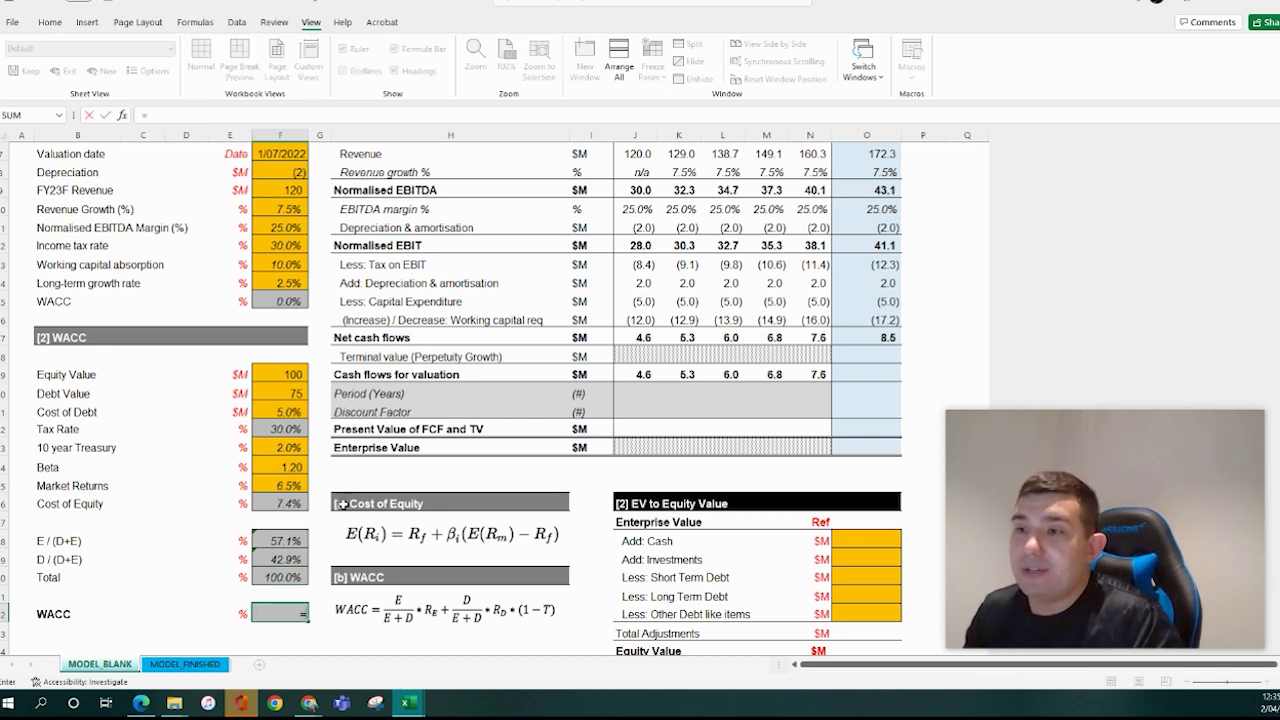
click(296, 503)
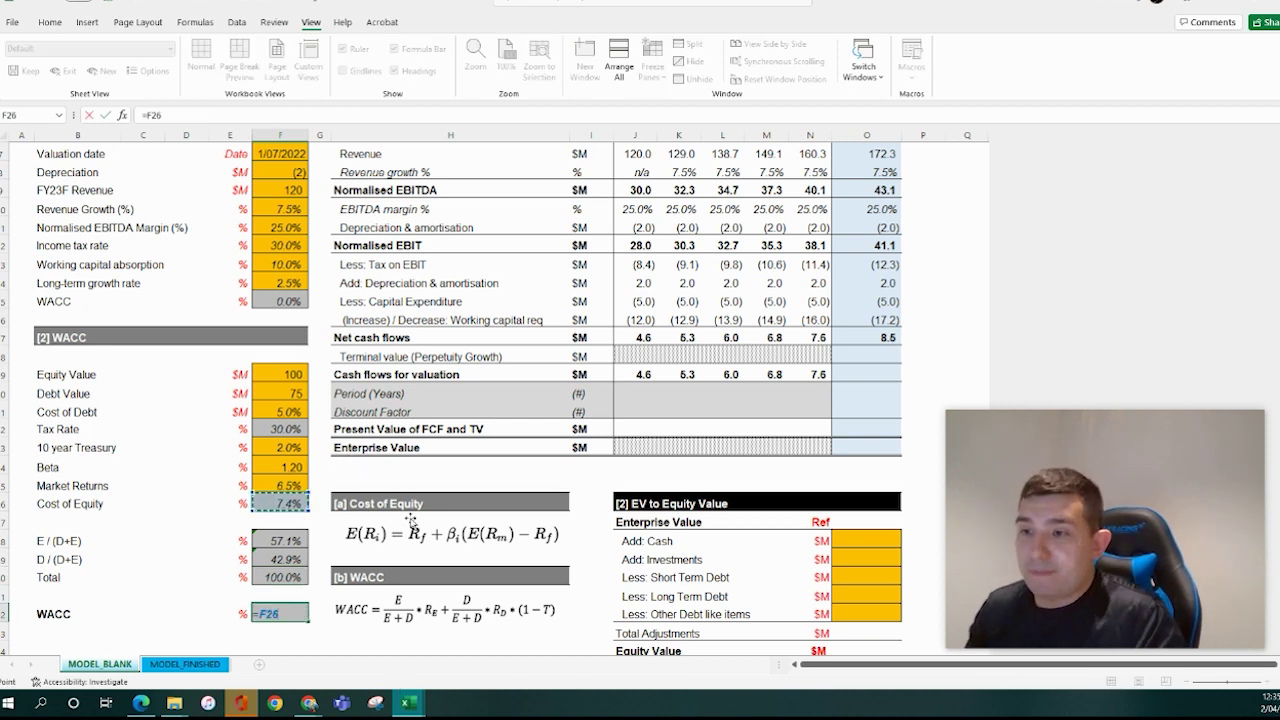
text(*)
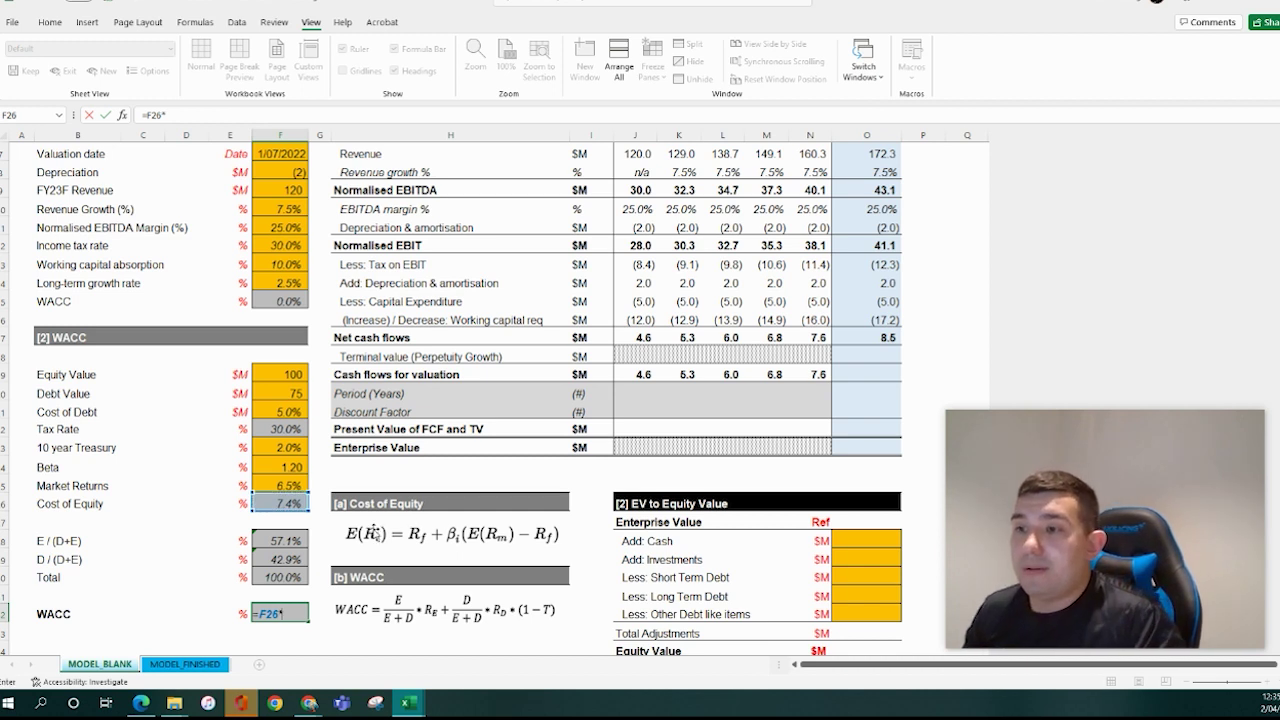
click(289, 541)
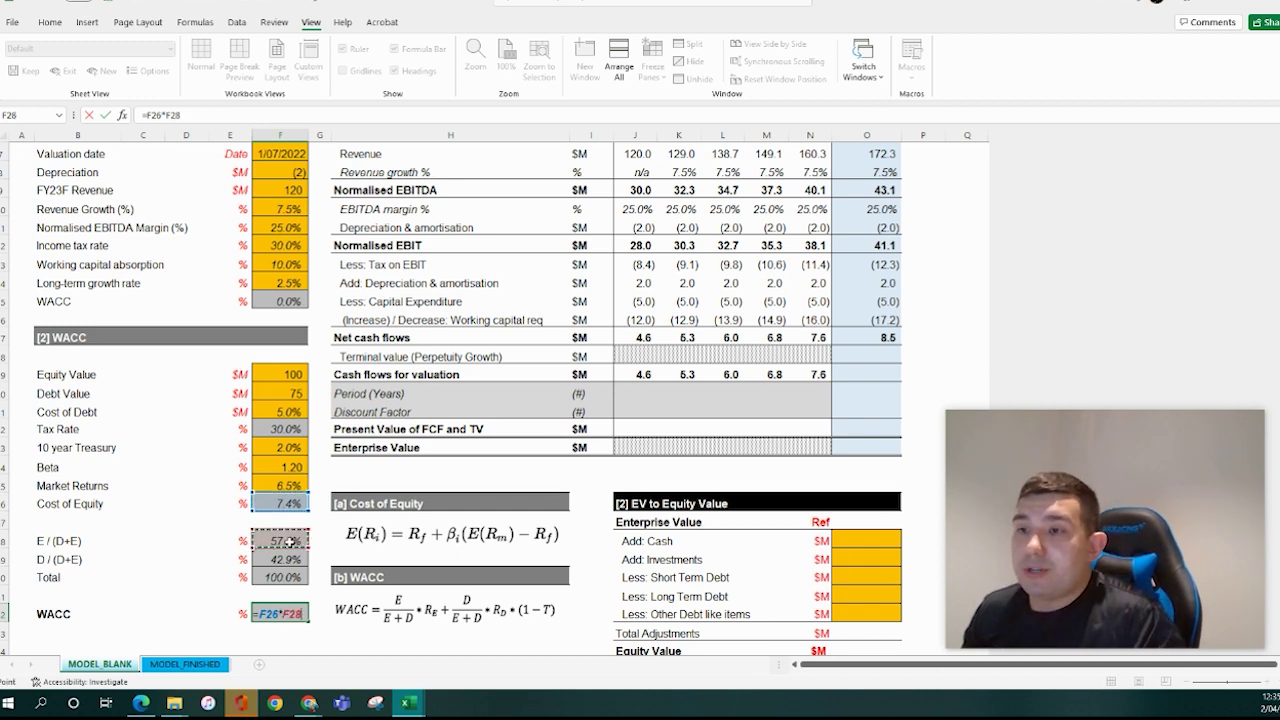
text())
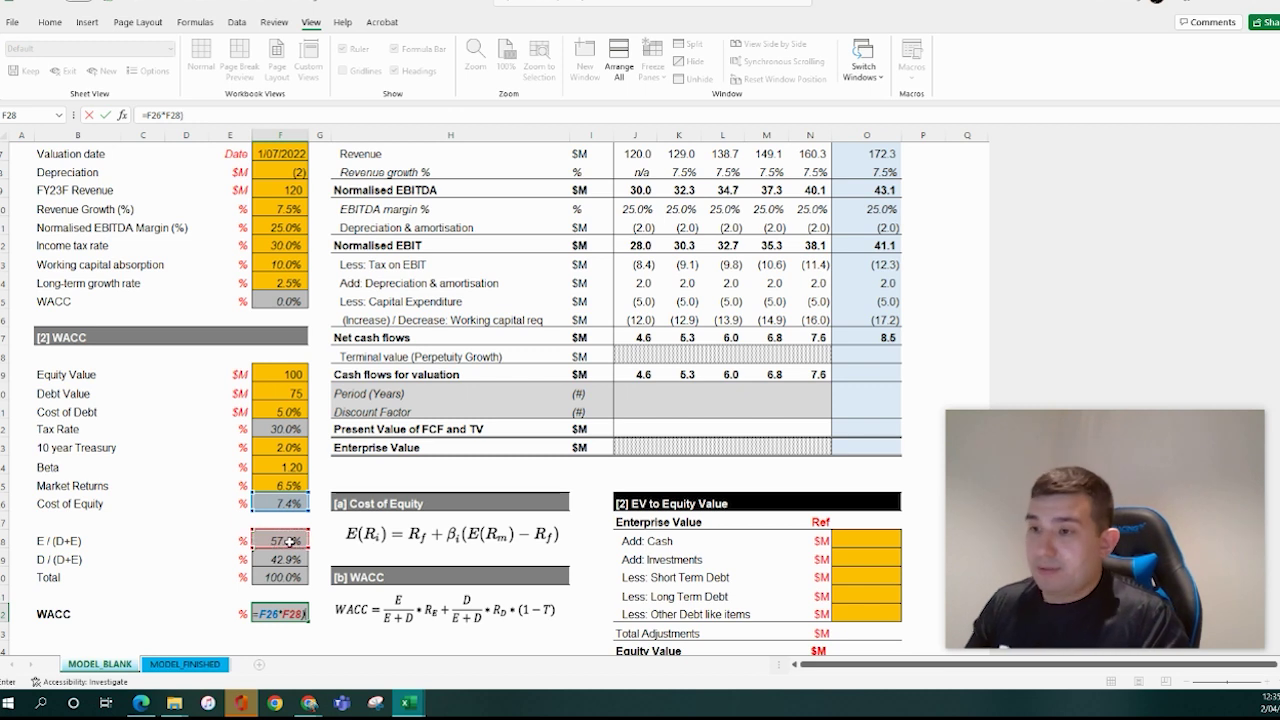
click(147, 116)
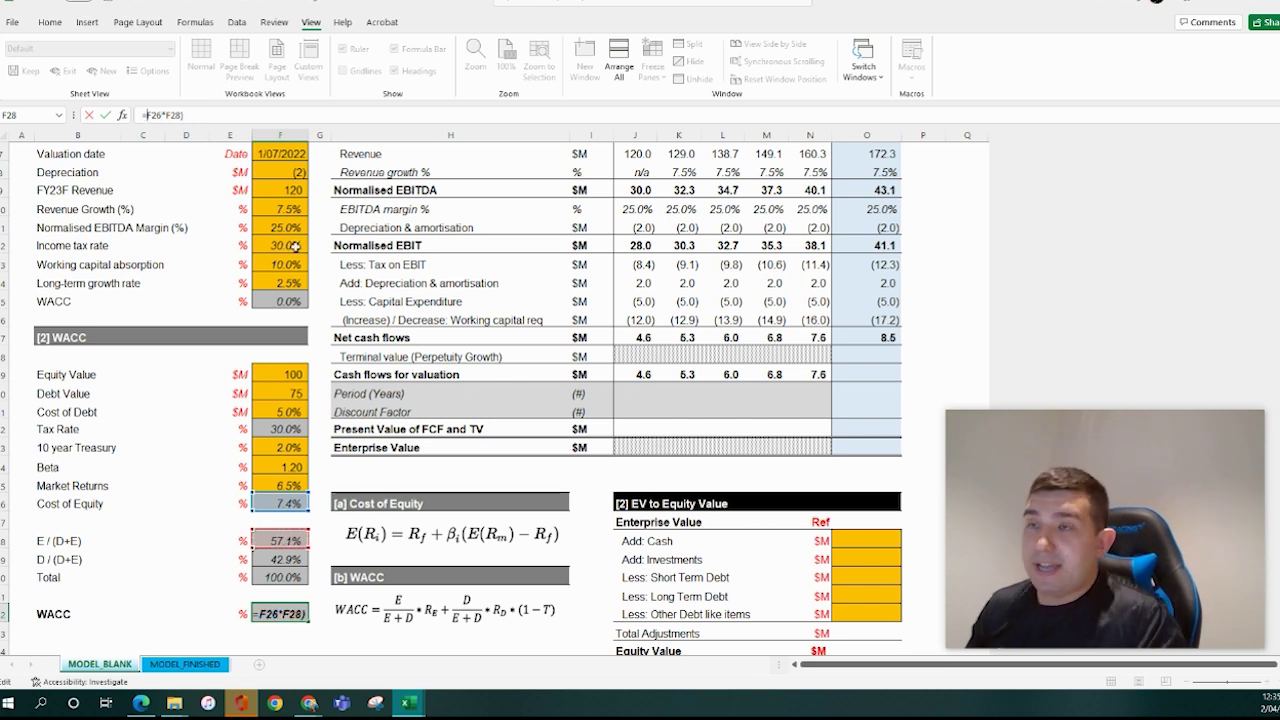
text(()
key(ctrl+Return)
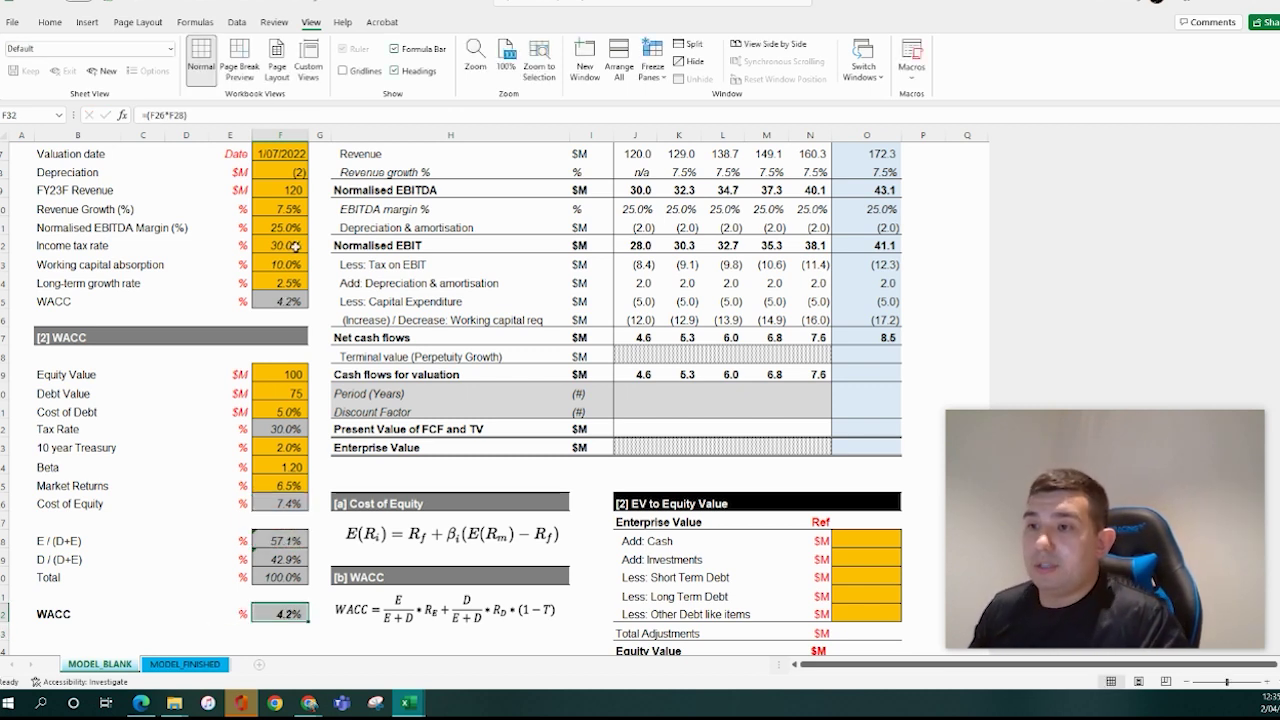
Extend the WACC formula in F32 with the after-tax debt component, +(F29*F21*(1-F22))
click(243, 116)
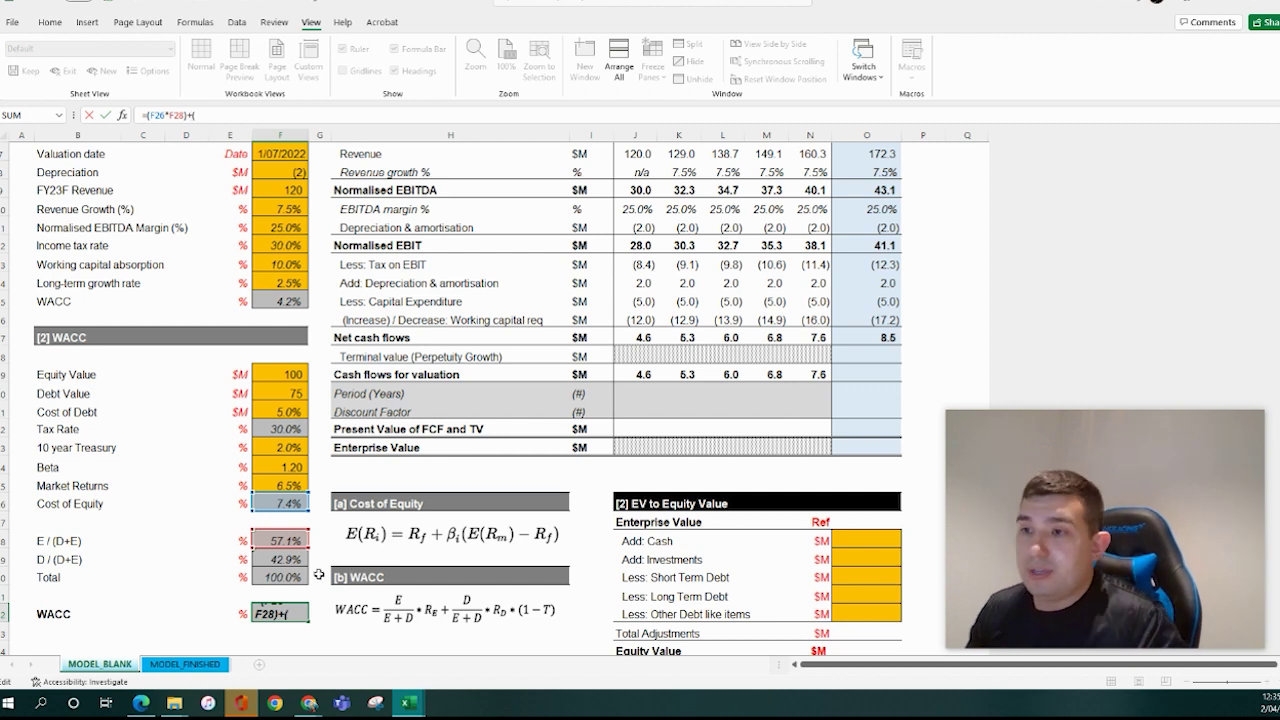
click(285, 559)
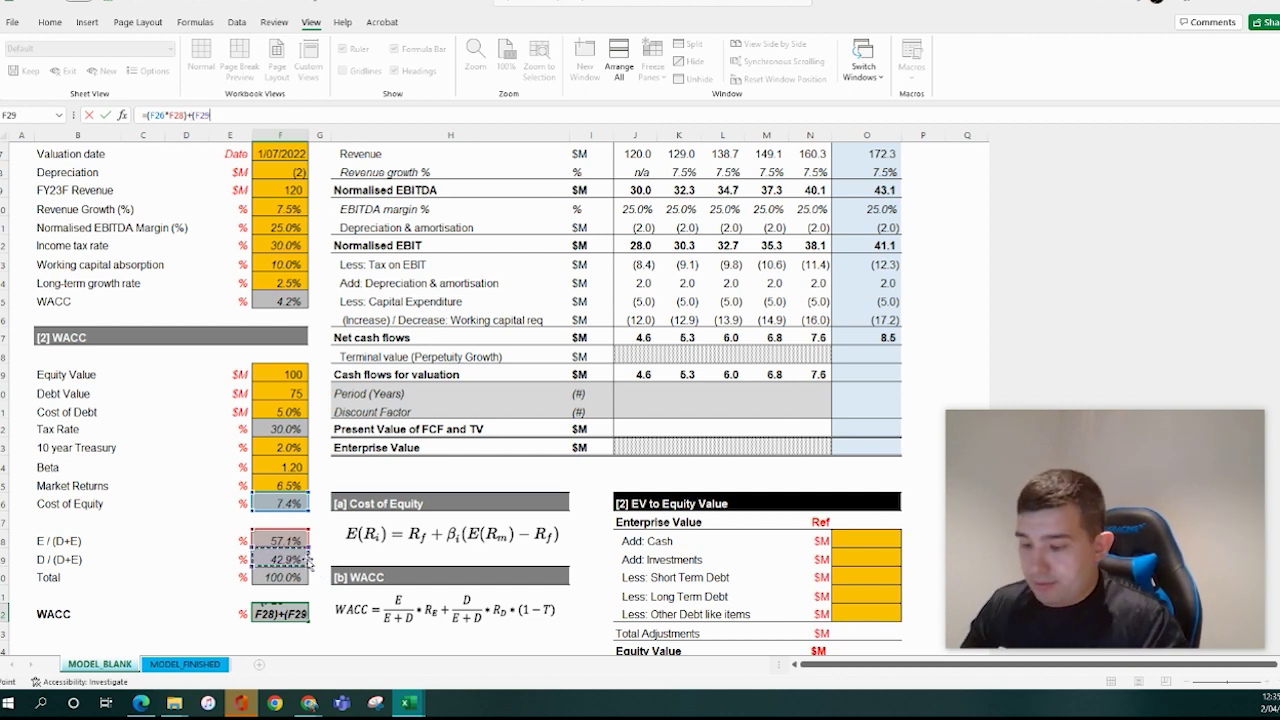
text(*)
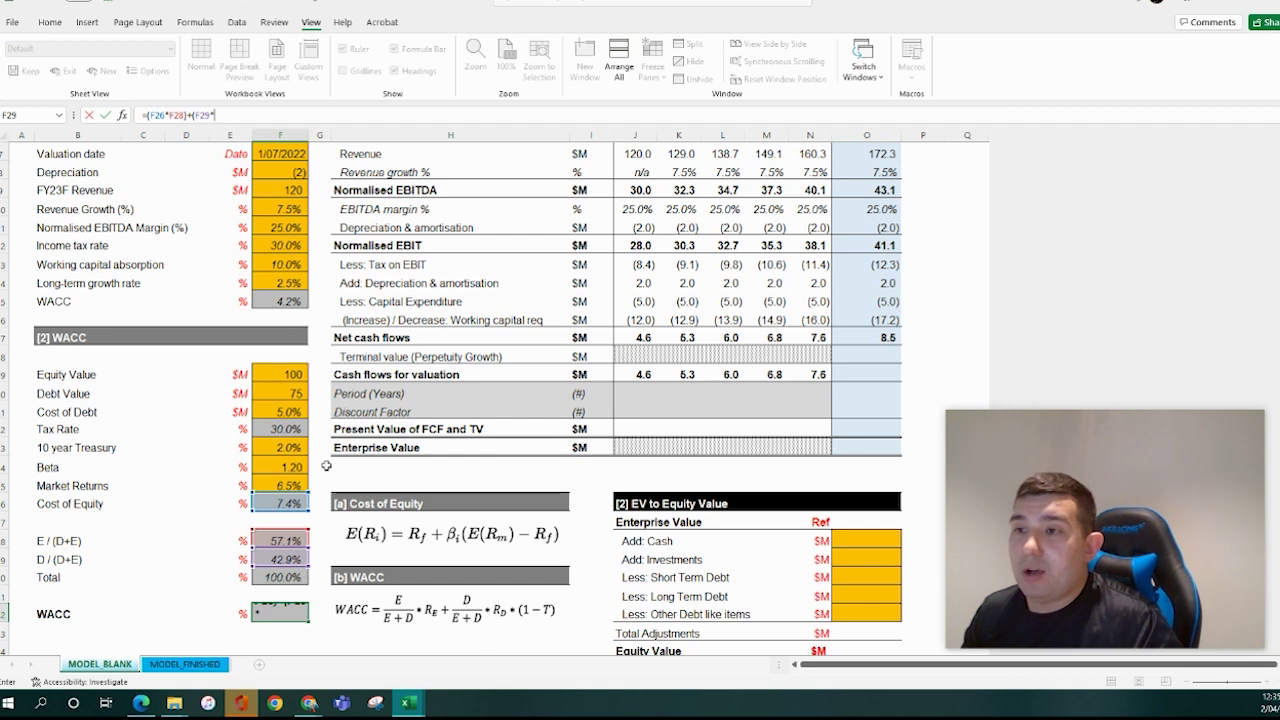
click(288, 411)
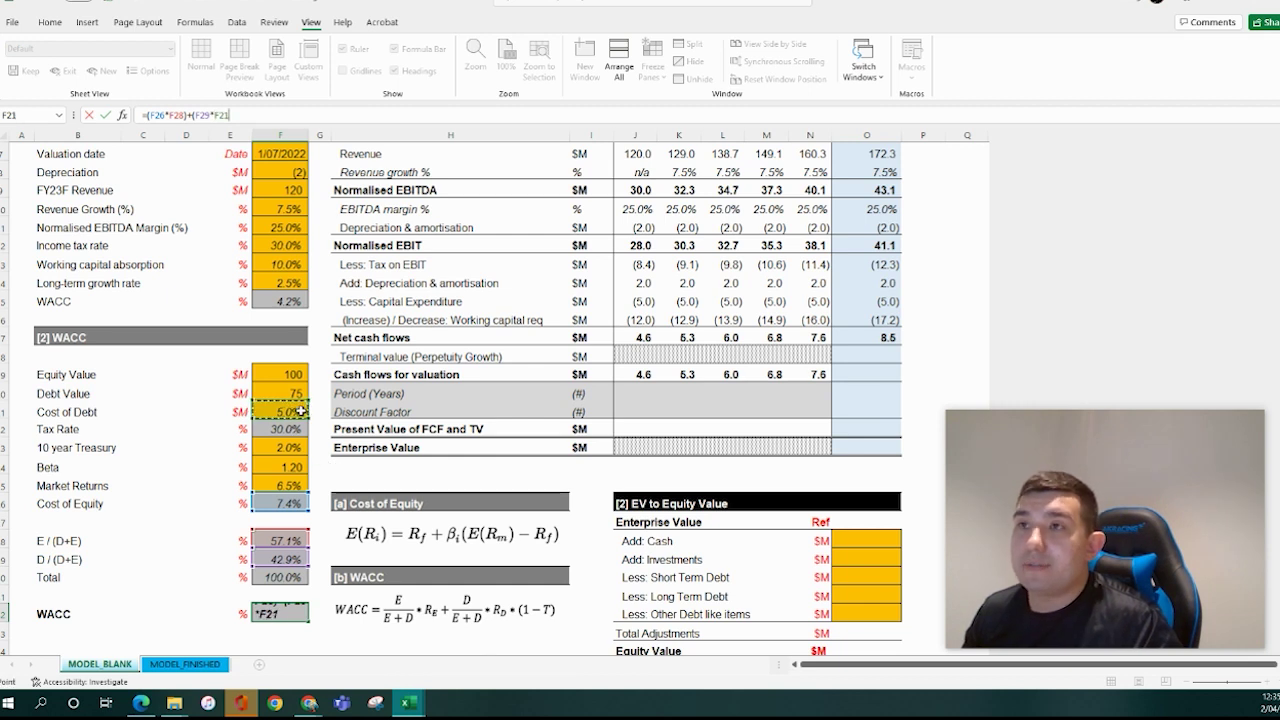
text(*()
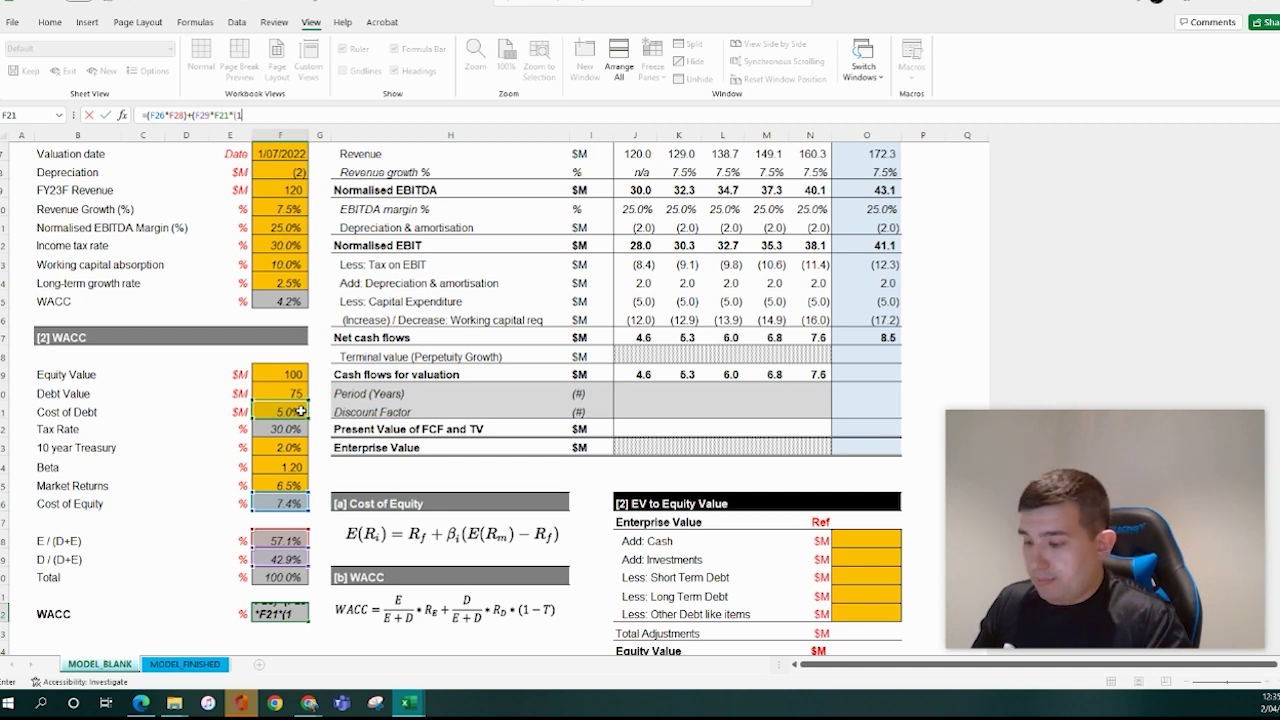
text(1-)
click(288, 428)
Make the debt-side references absolute and complete the WACC formula as =(F26*F28)+($F$29*$F$21*(1-$F$22))
key(F4)
click(305, 114)
key(Left)
key(Left)
key(Left)
key(Left)
key(Left)
key(Left)
key(Left)
key(Left)
key(Left)
key(F4)
key(Left)
key(Left)
key(Left)
key(Left)
key(Left)
key(Left)
key(F4)
click(305, 114)
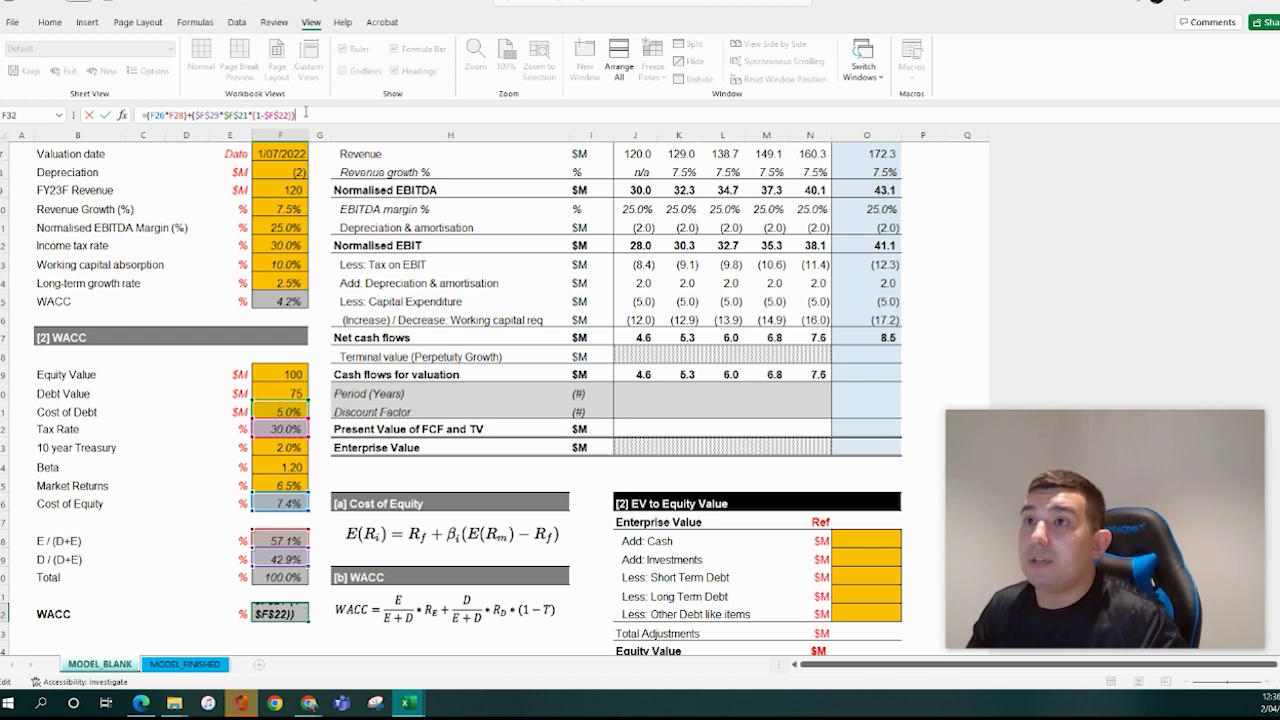
text()))
key(Return)
key(Up)
key(F2)
key(Escape)
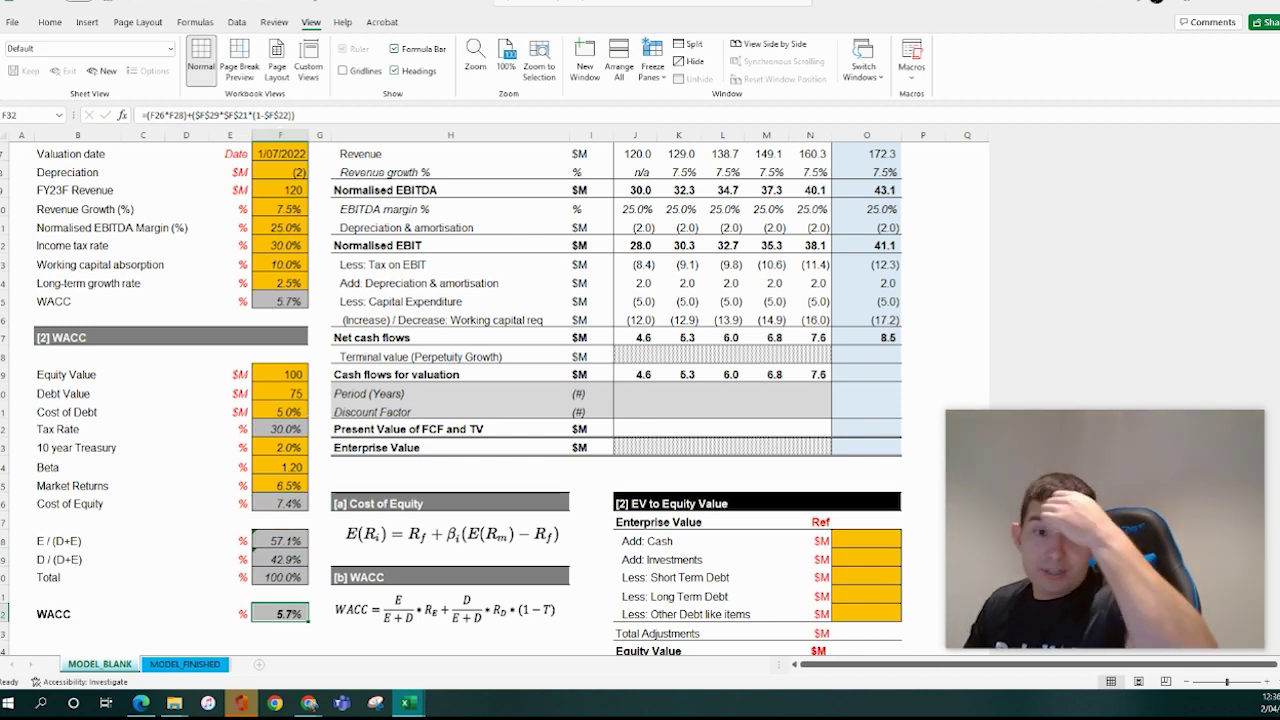
key(alt+Tab)
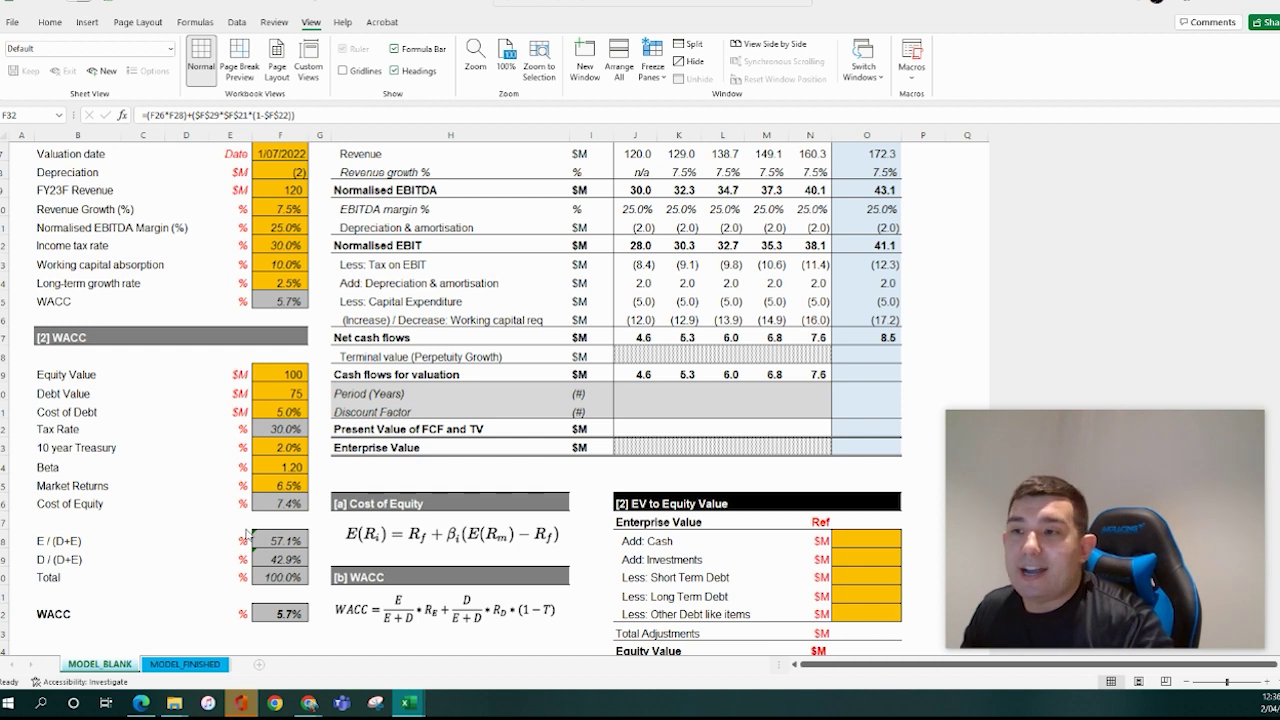
Test the WACC's sensitivity with a Beta of 1.4 and restore the Beta to 1.2
double_click(300, 614)
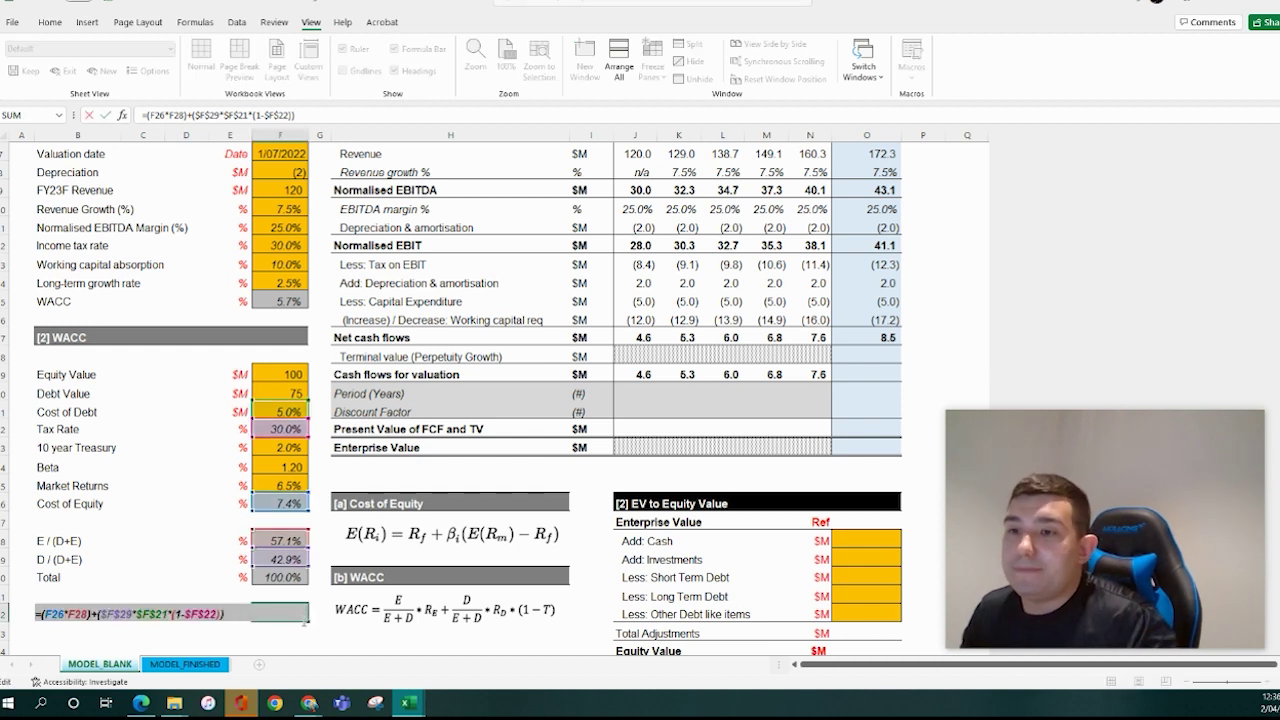
click(285, 467)
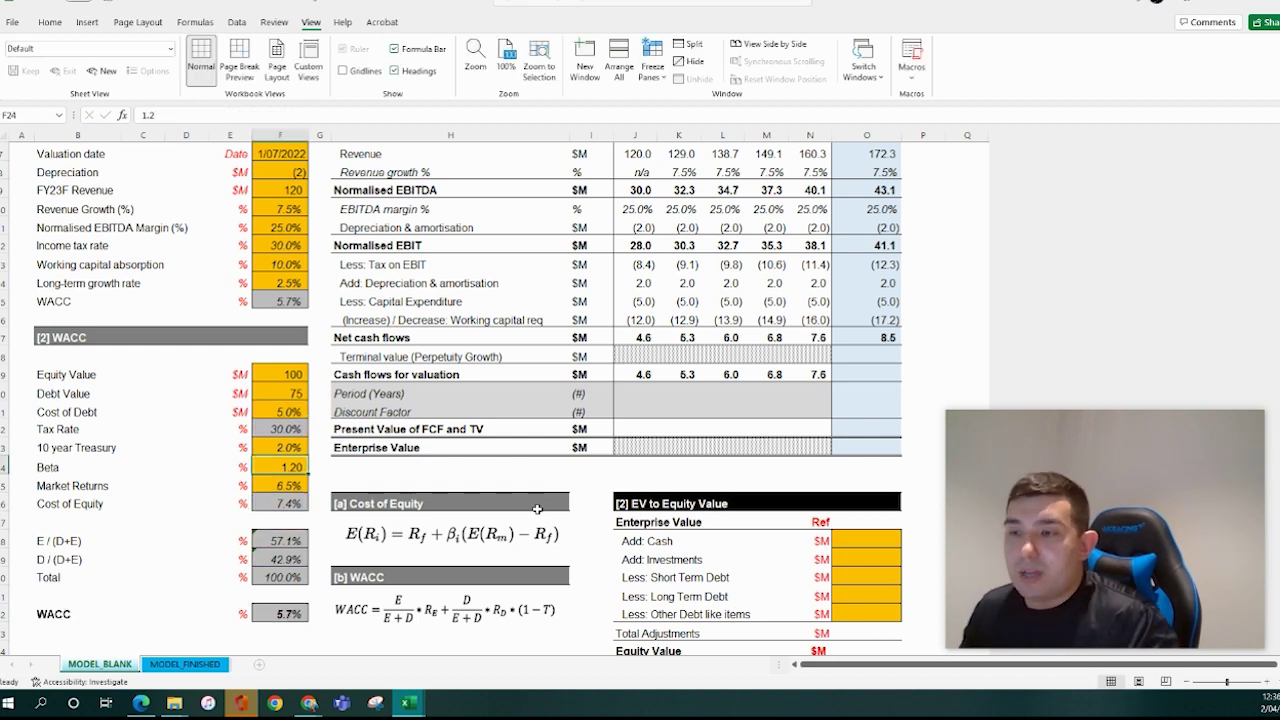
text(1.4)
key(Return)
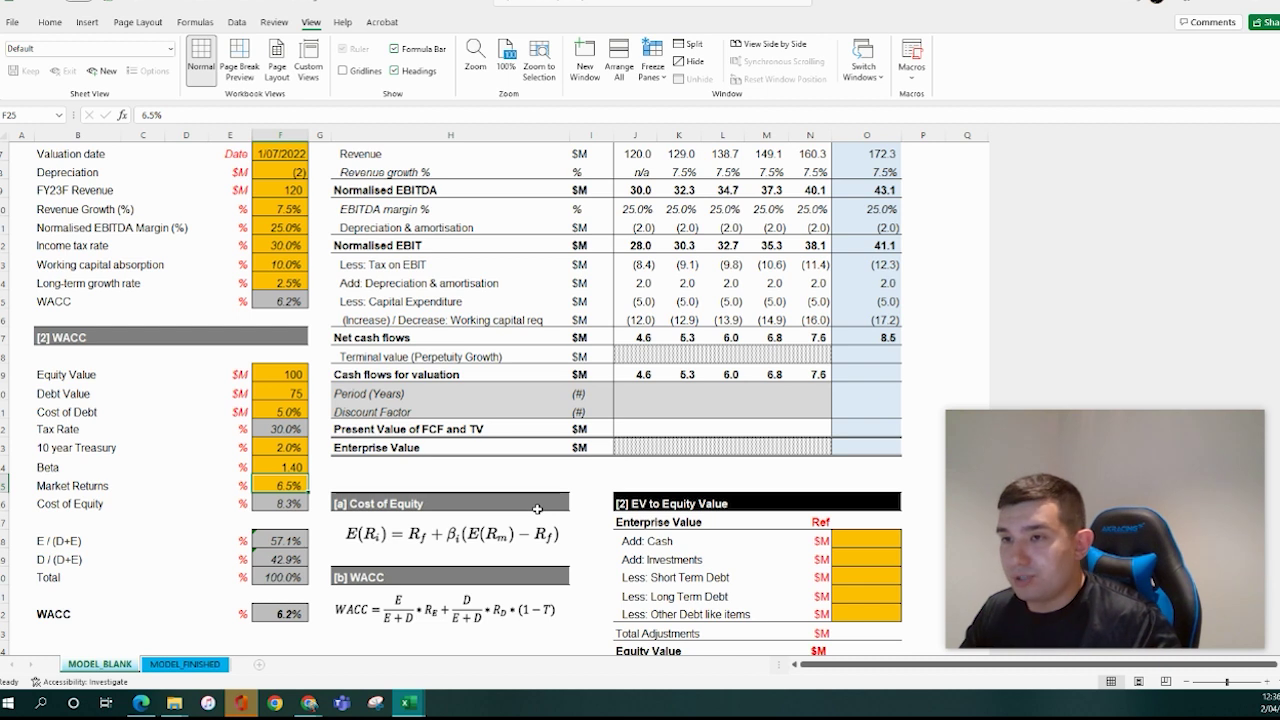
key(ctrl+z)
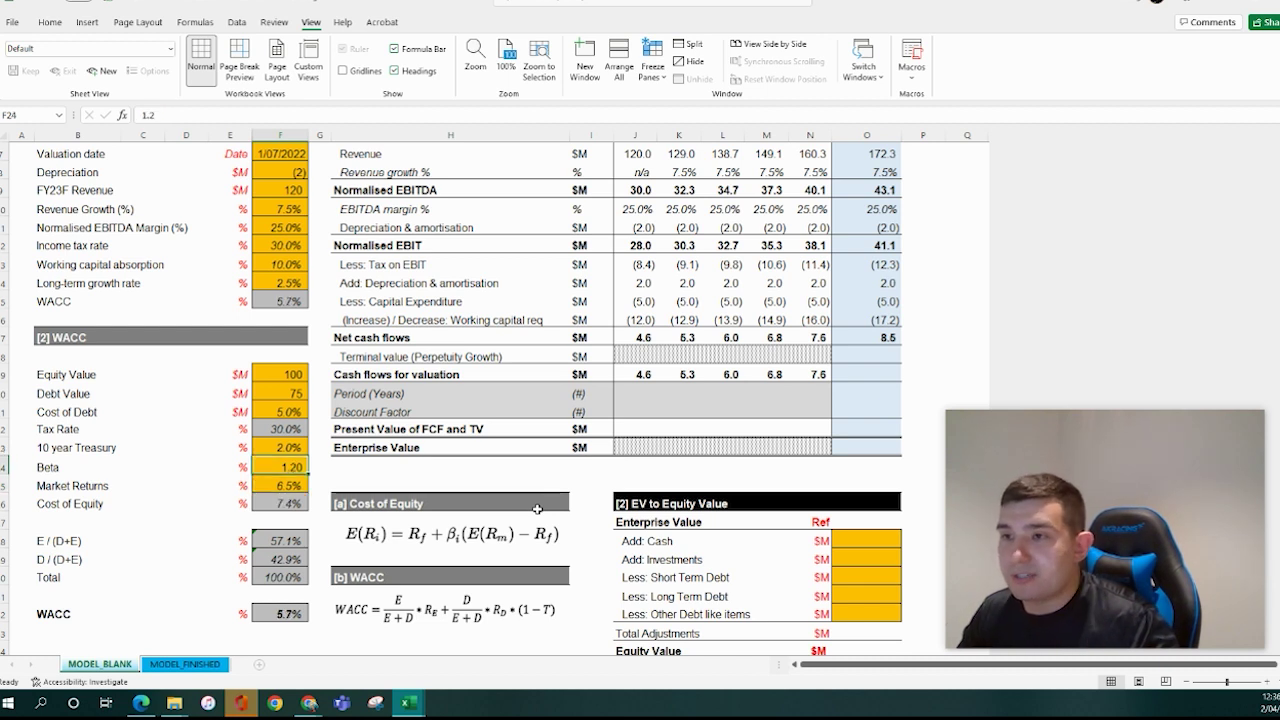
key(ctrl+y)
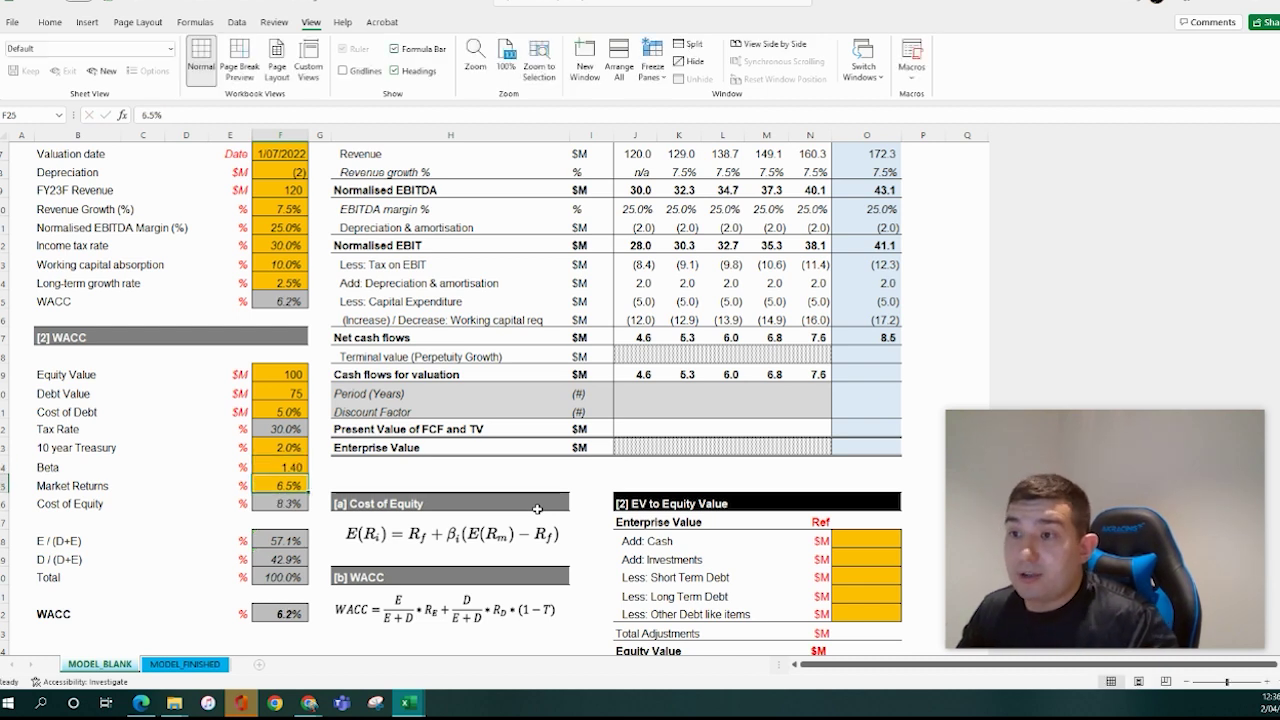
text(1.2)
key(Return)
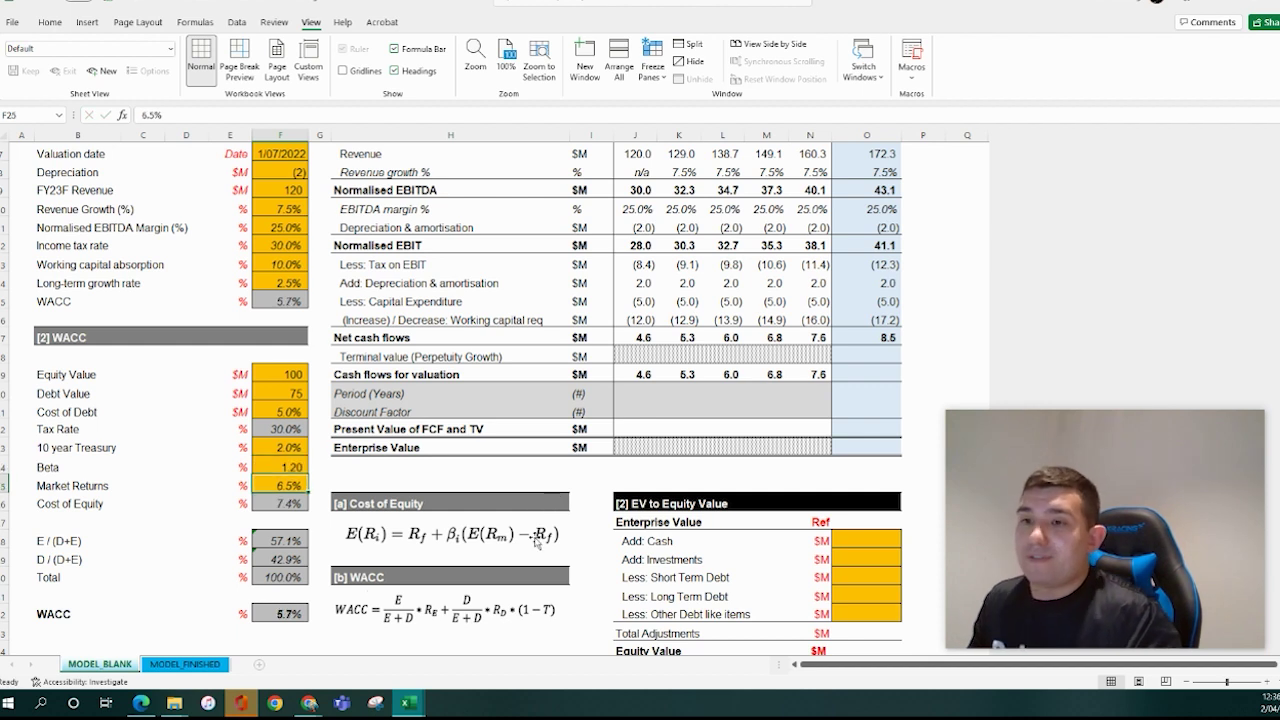
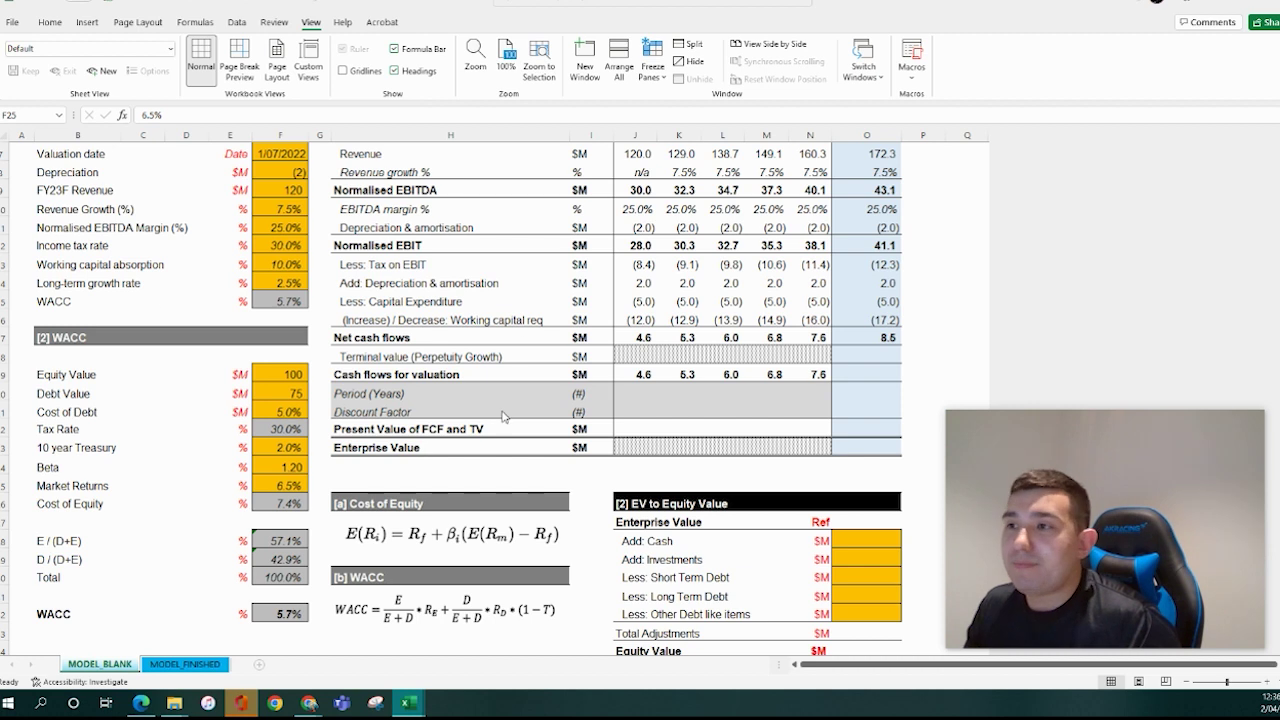
Review the FY23F to FY27F cash flows for valuation, the period row and the terminal-year value cells
click(852, 369)
click(712, 390)
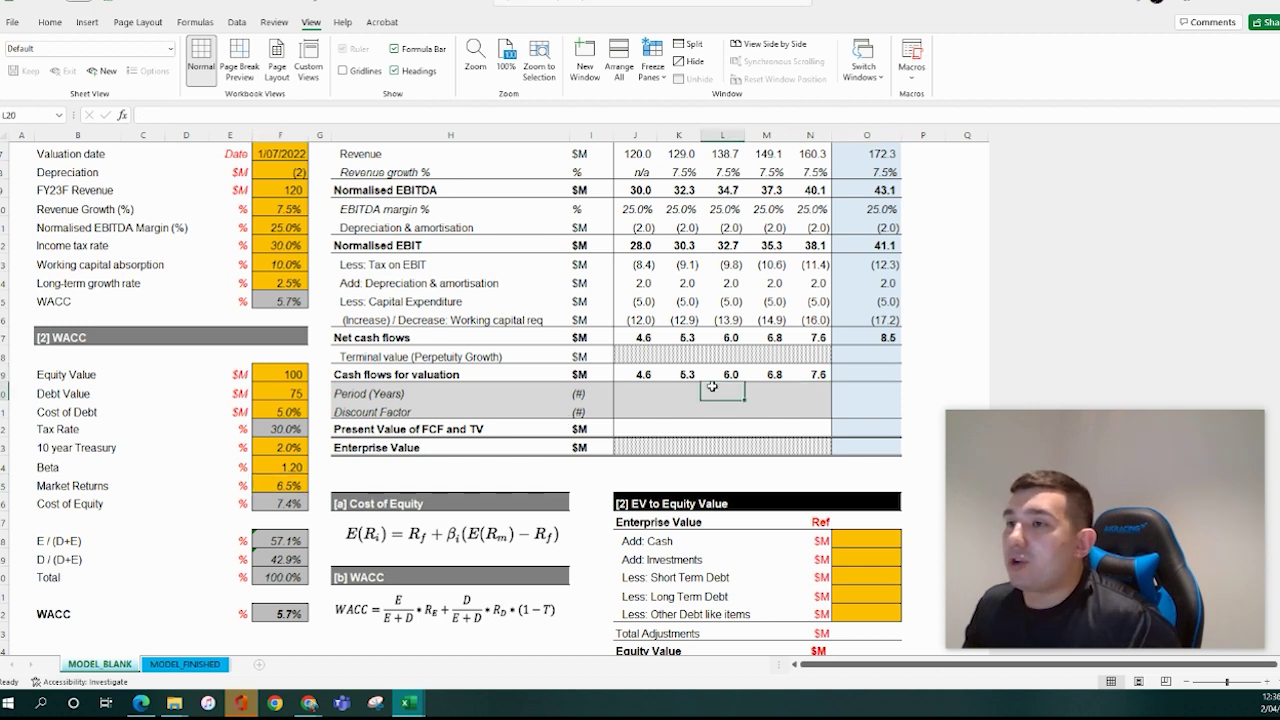
click(645, 392)
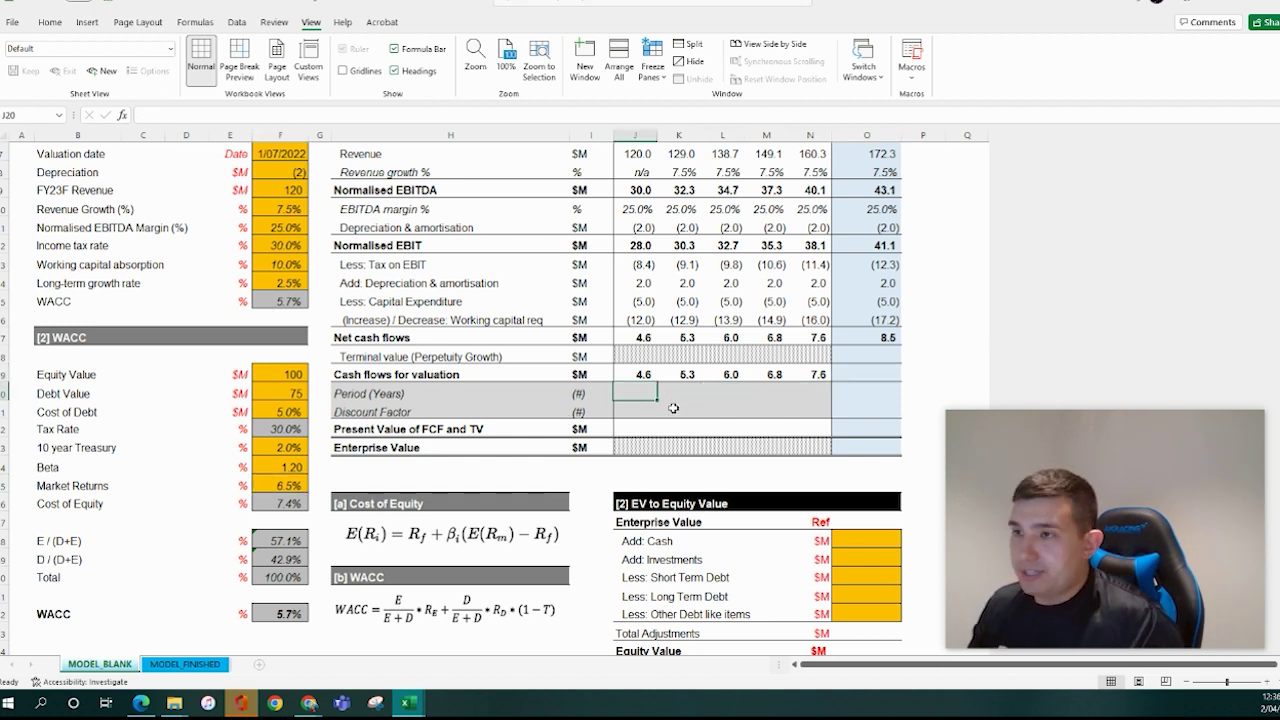
scroll(673, 408, up, 1)
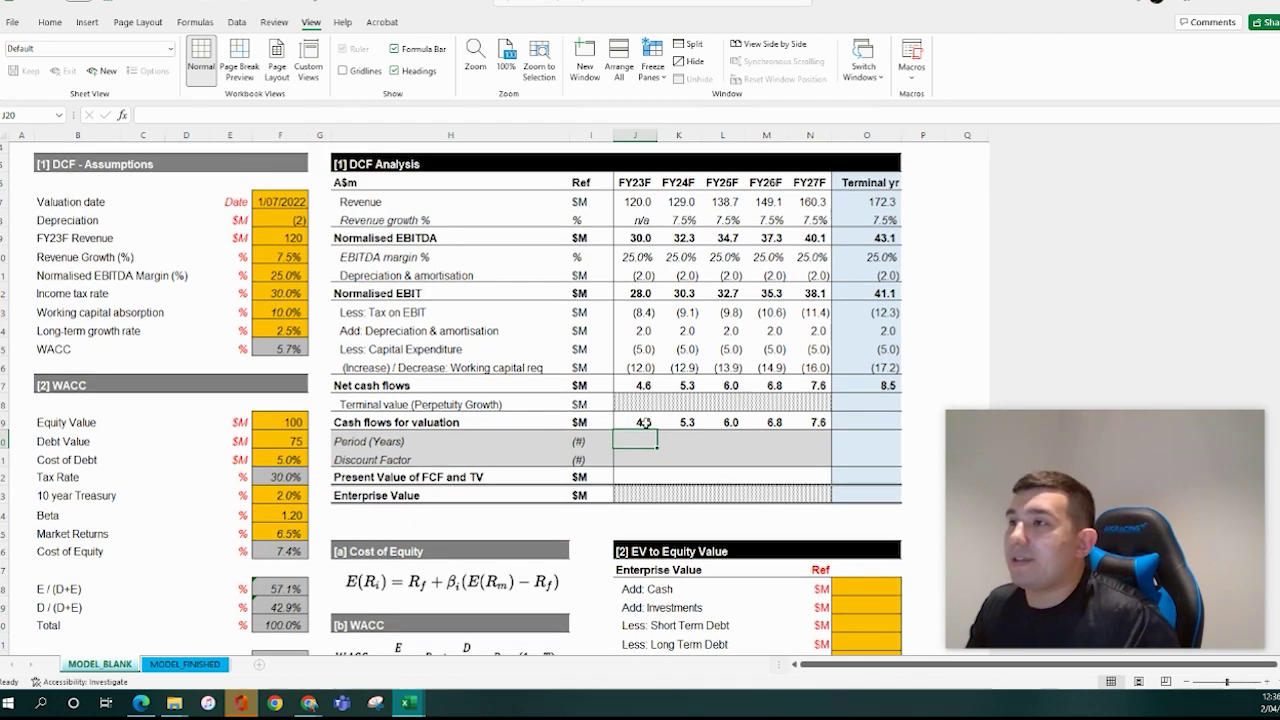
drag(645, 422, 836, 416)
click(868, 422)
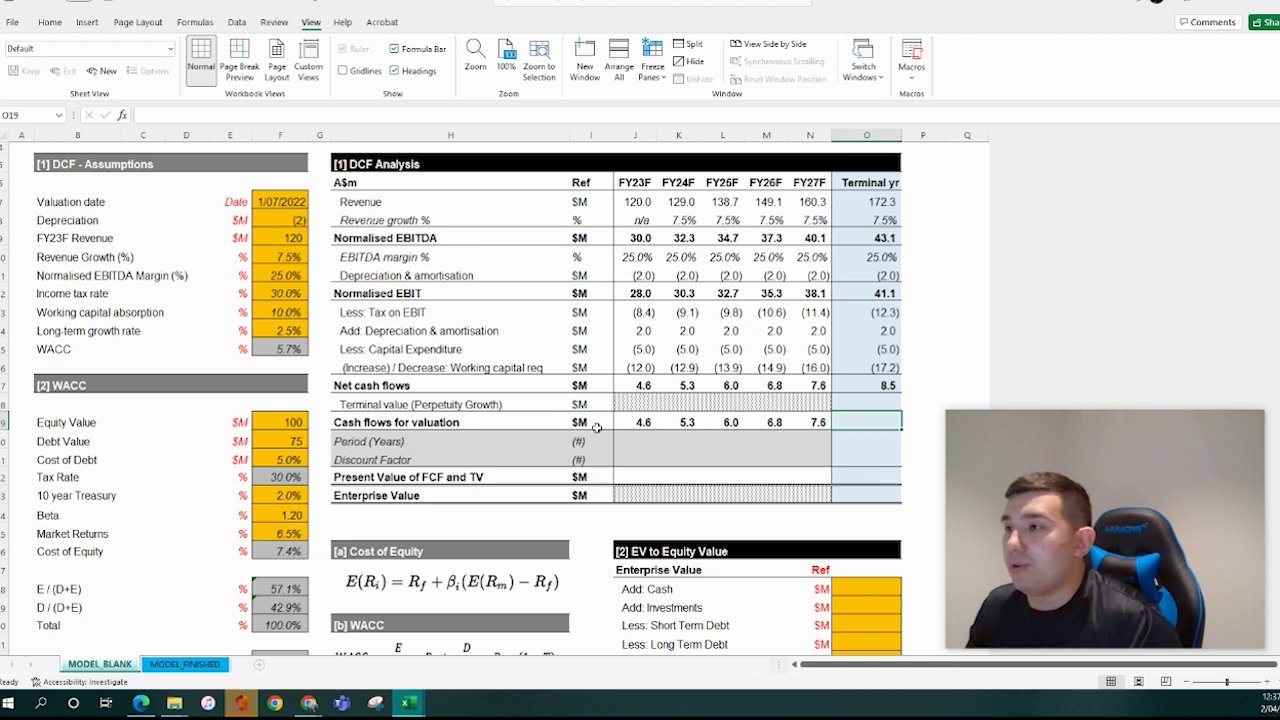
drag(874, 404, 869, 414)
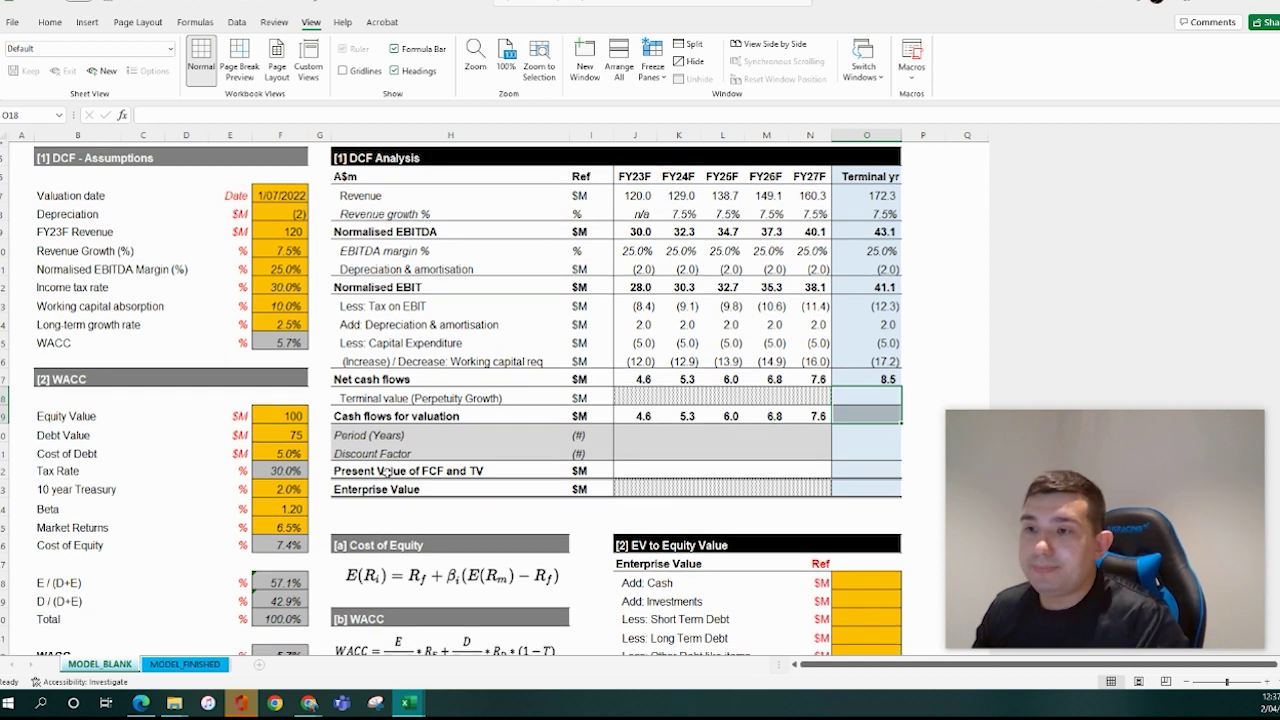
Link the terminal-year FCF cell F36 in the Perpetuity Growth Method section to the terminal-year net cash flow with =O17
scroll(390, 475, down, 4)
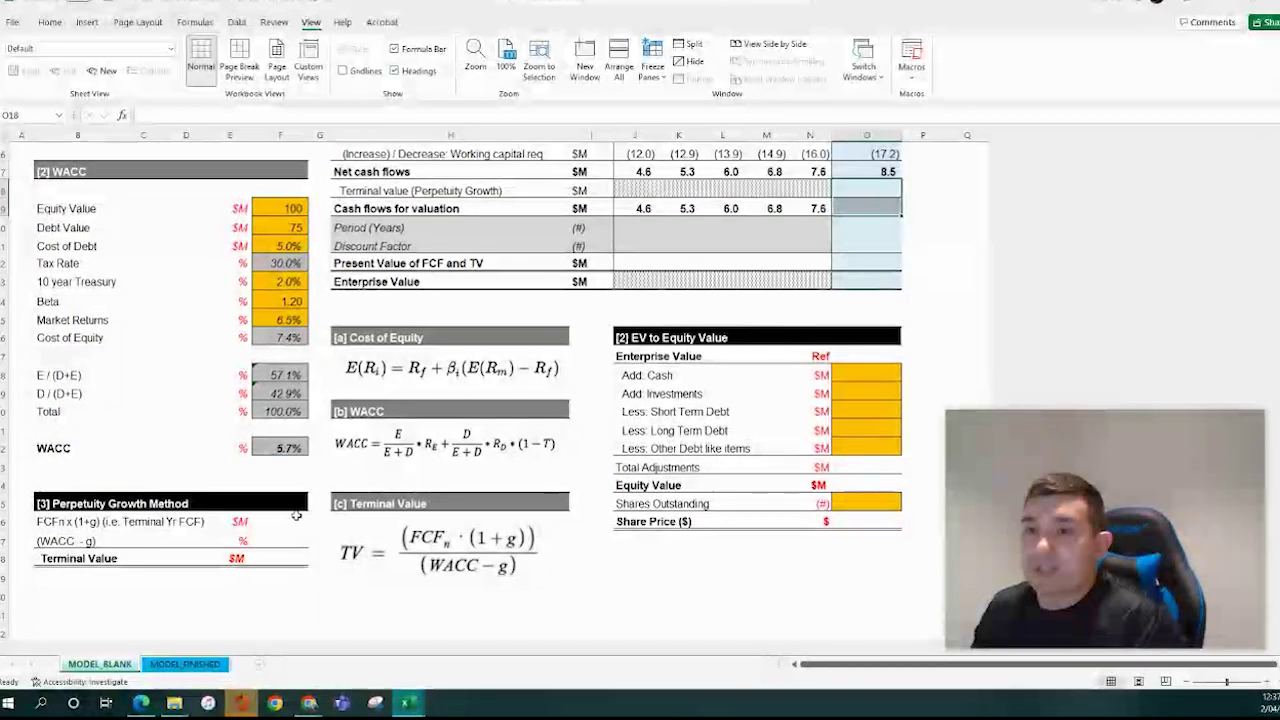
click(280, 521)
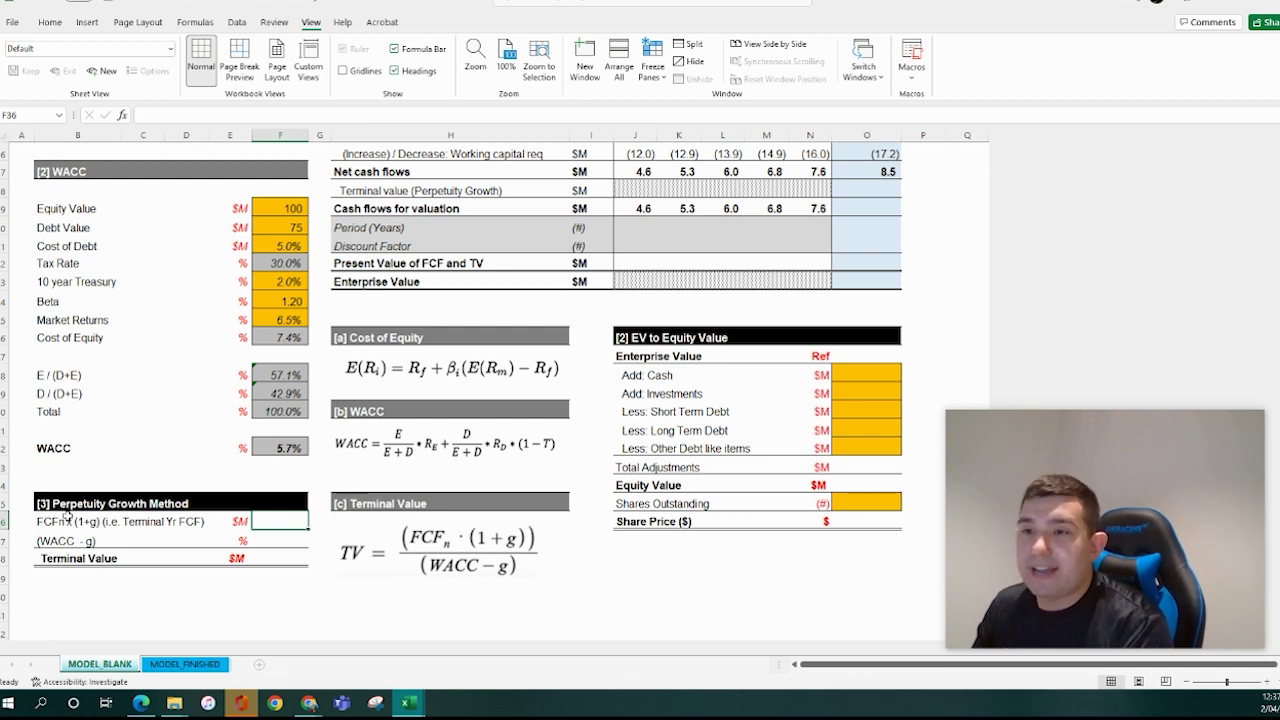
text(=)
click(875, 172)
key(Return)
Extend the terminal-year FCF formula in F36 with the long-term growth rate, making it =O17*(1+$F$14)
click(290, 521)
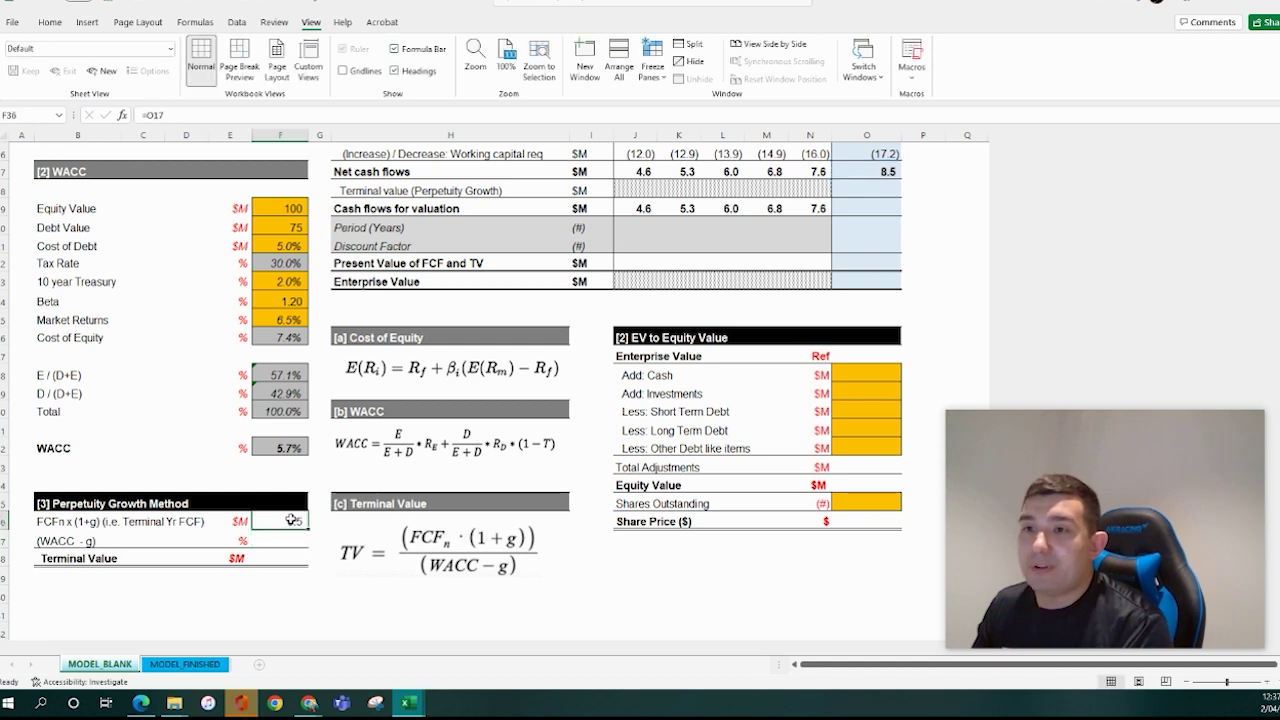
click(216, 117)
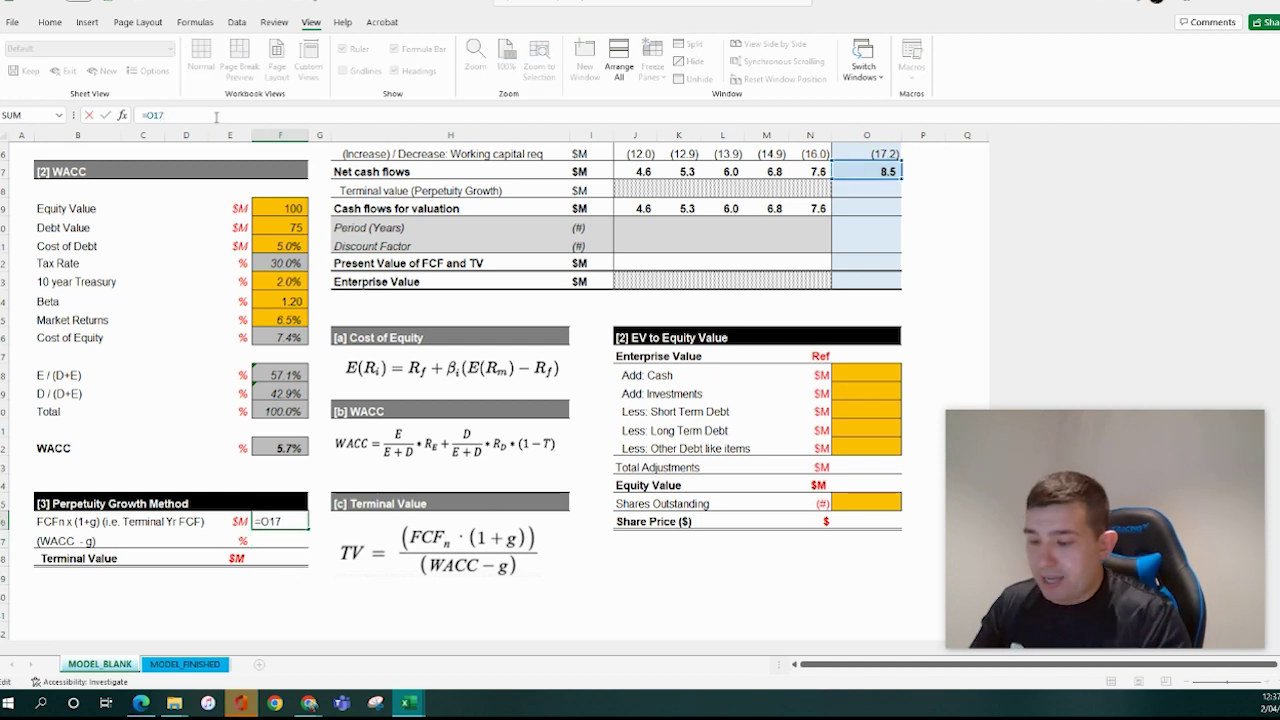
text(*(1+)
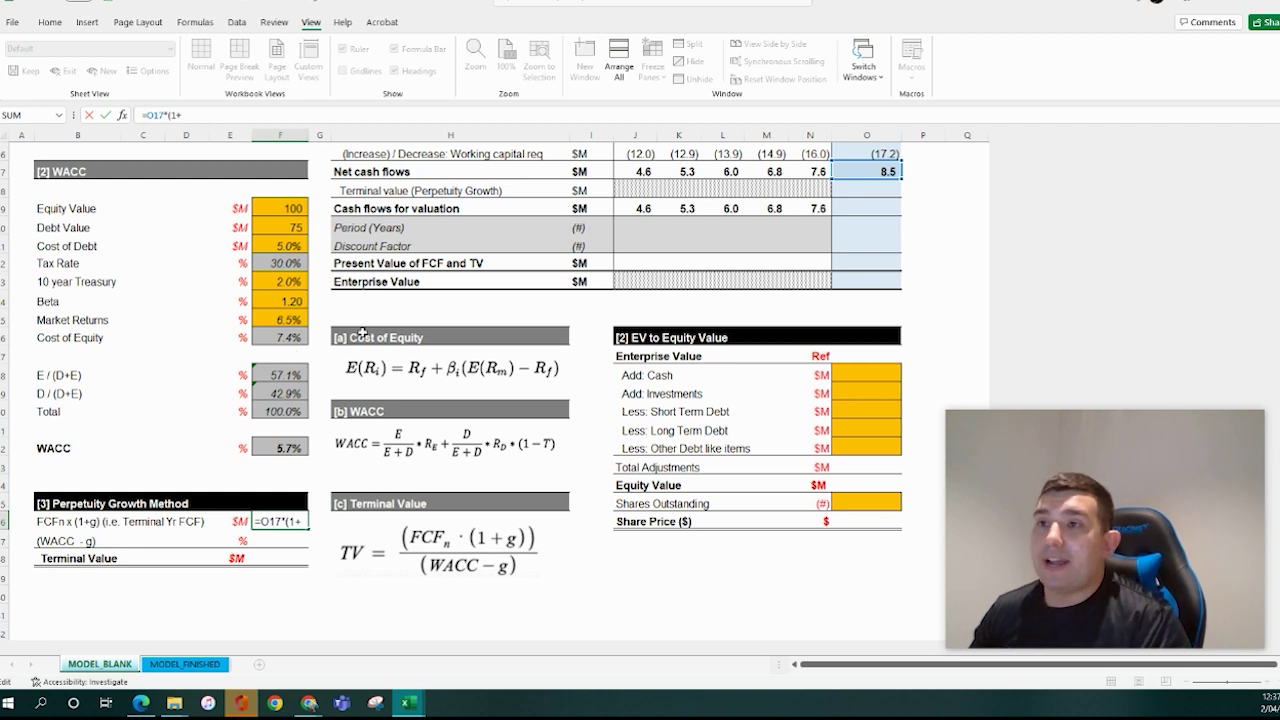
scroll(341, 311, up, 2)
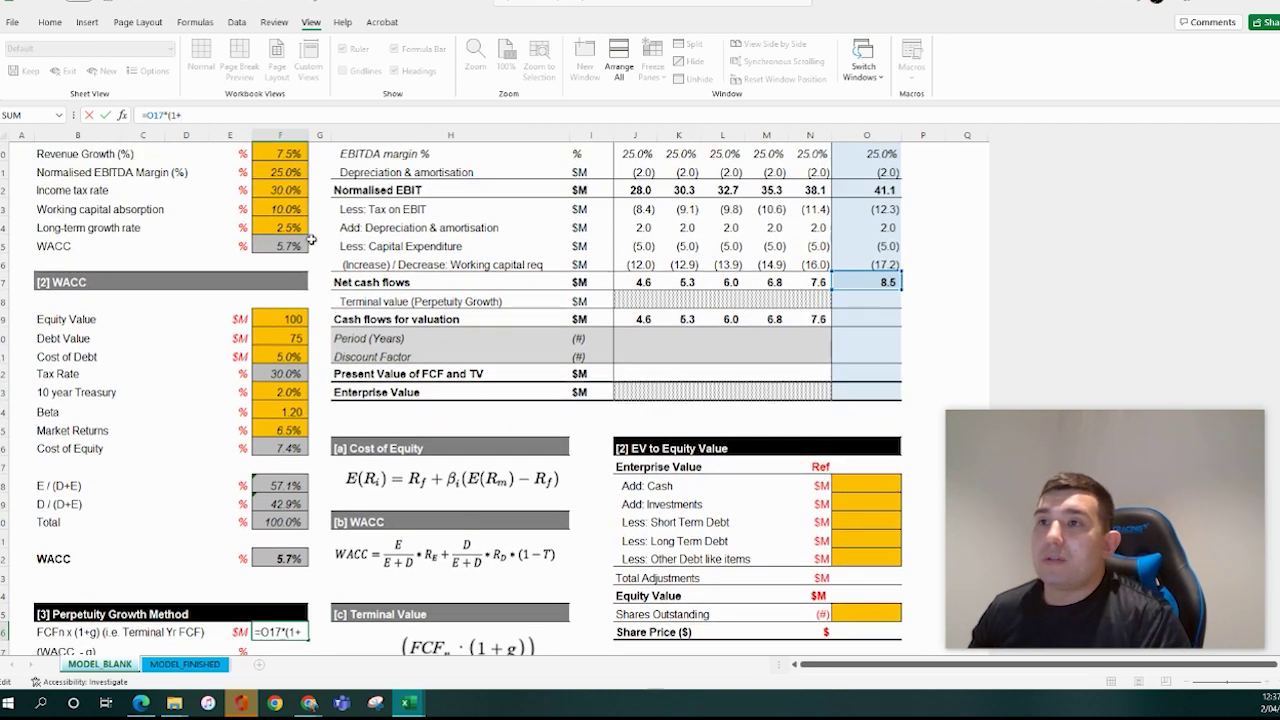
click(288, 228)
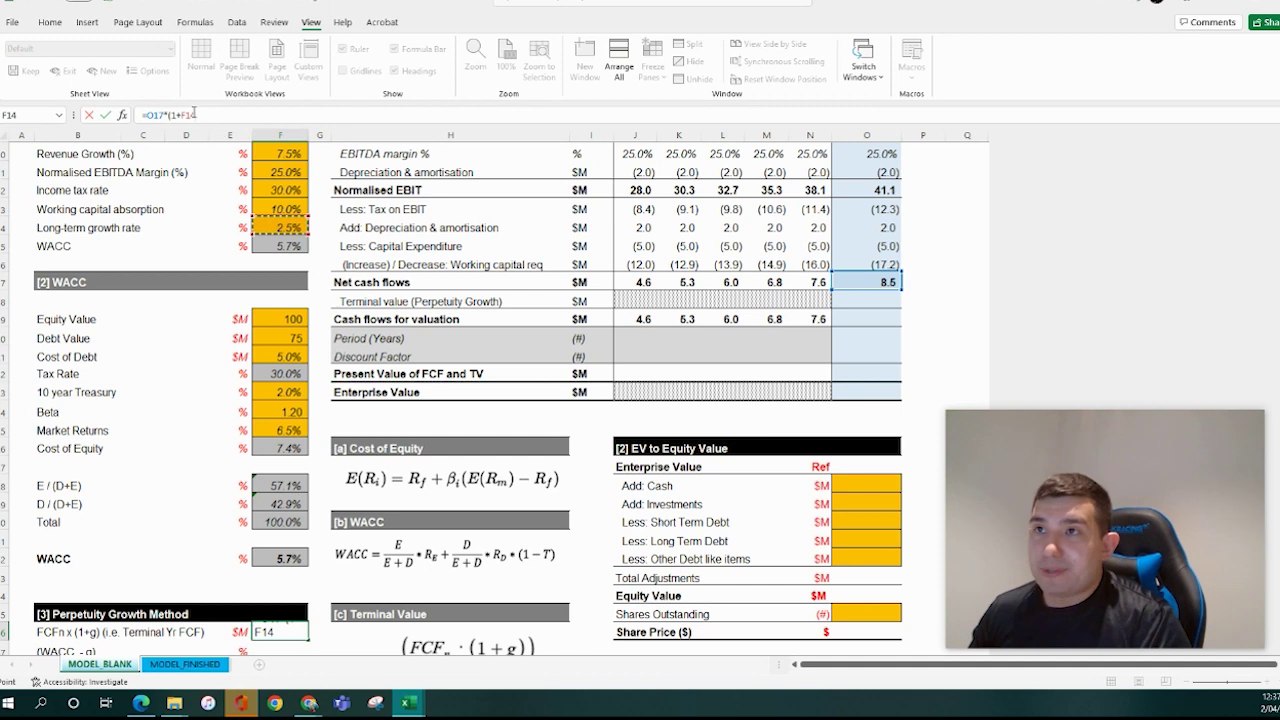
key(F4)
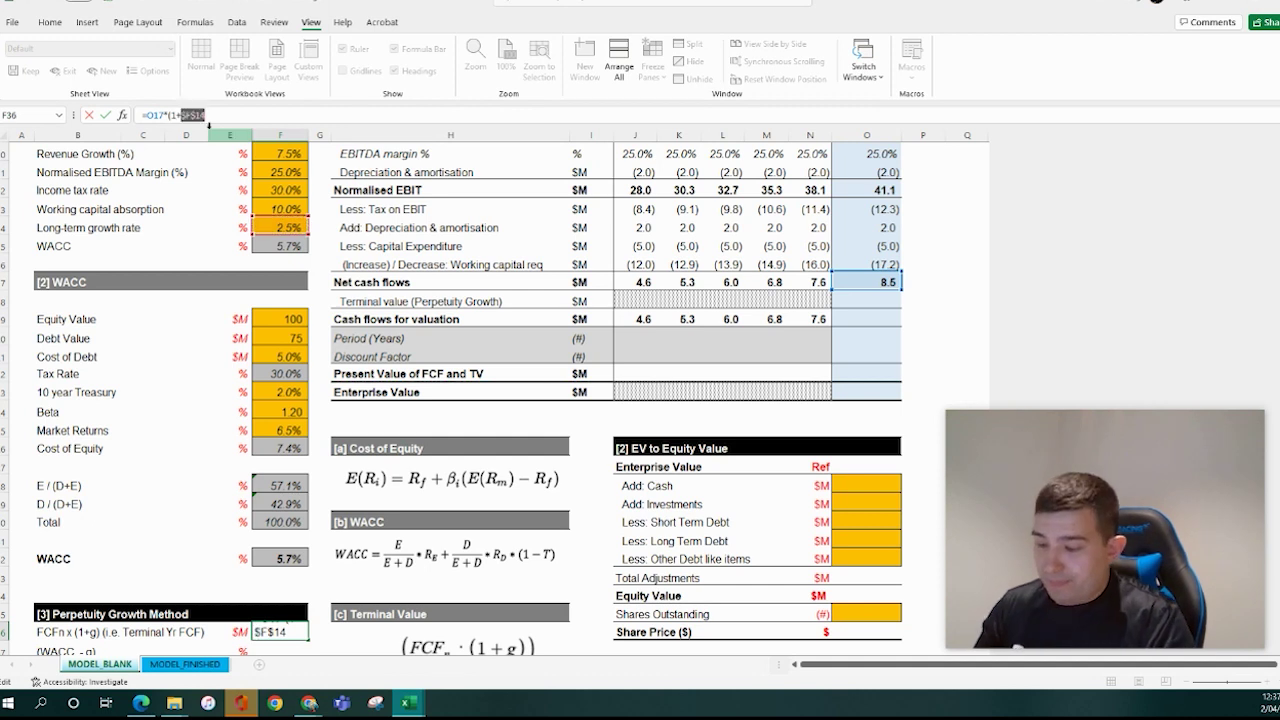
click(209, 121)
key(Return)
click(284, 556)
double_click(284, 556)
key(Escape)
Calculate WACC minus the long-term growth rate in F37 of the Perpetuity Growth Method section
click(285, 574)
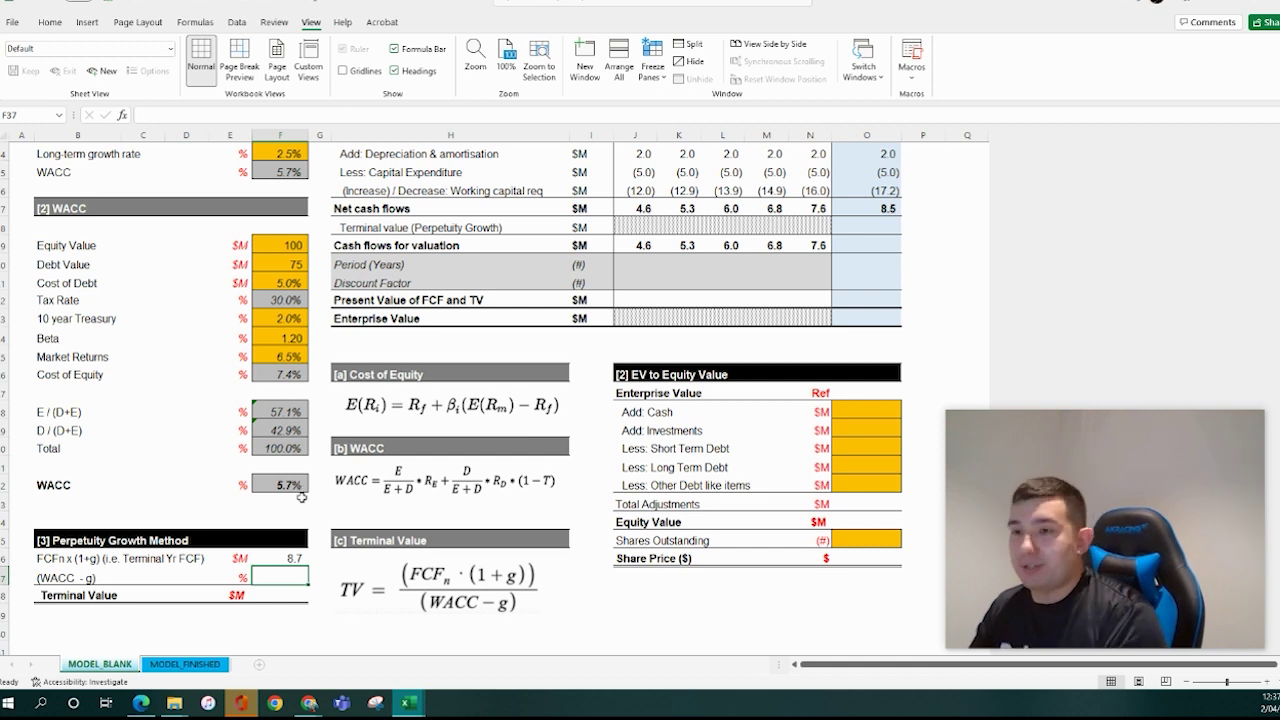
text(=)
click(295, 486)
text(-)
click(289, 154)
key(Return)
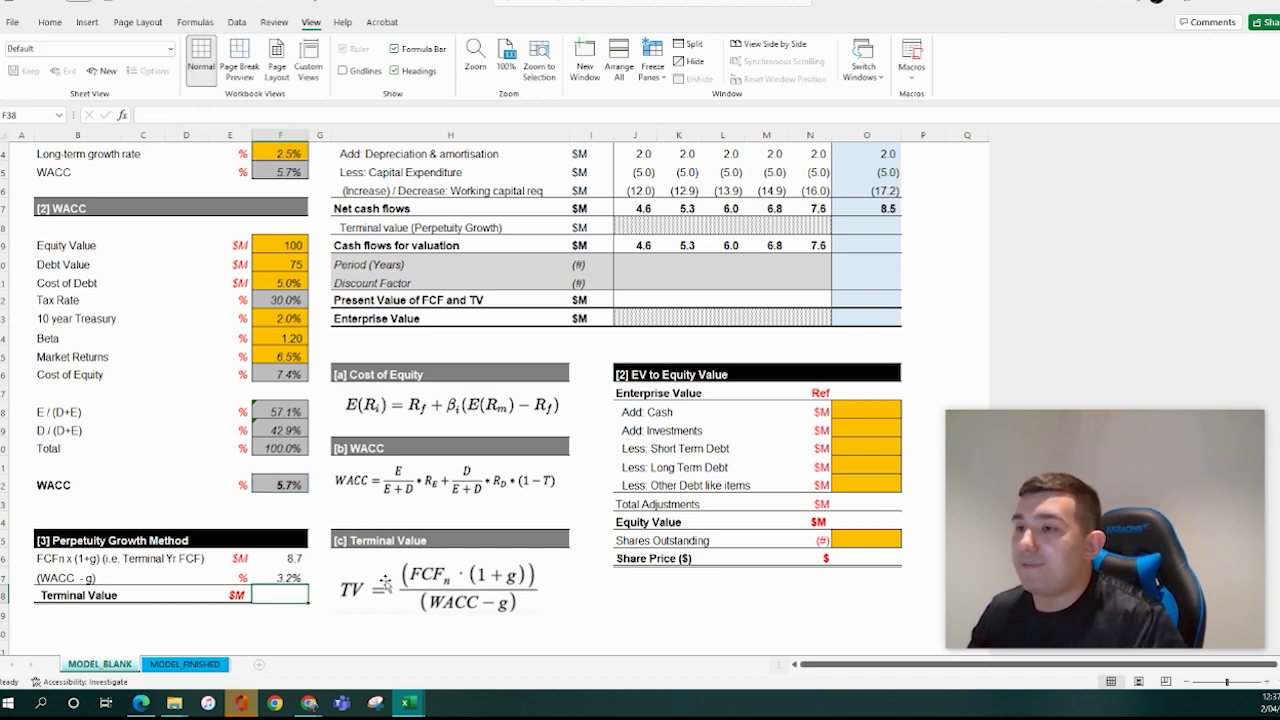
Calculate the Terminal Value in F38 with =F36/F37
text(=)
click(300, 560)
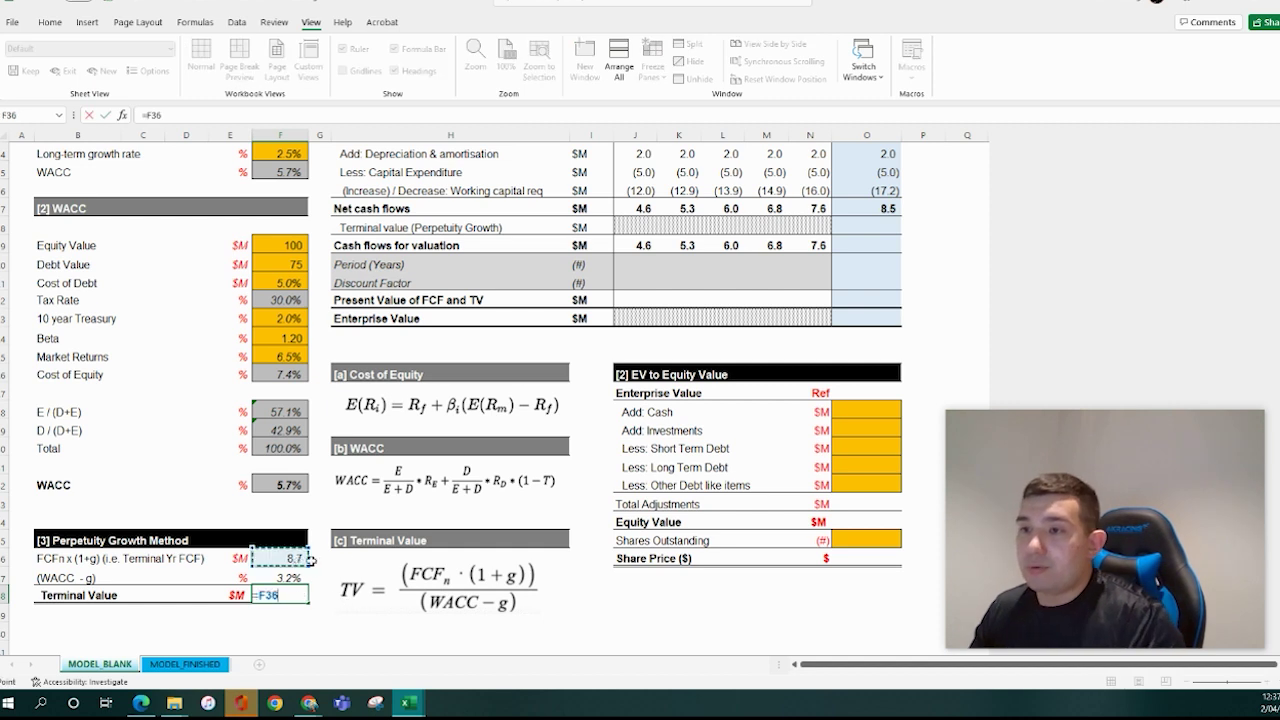
text(/)
key(Up)
key(Return)
key(Up)
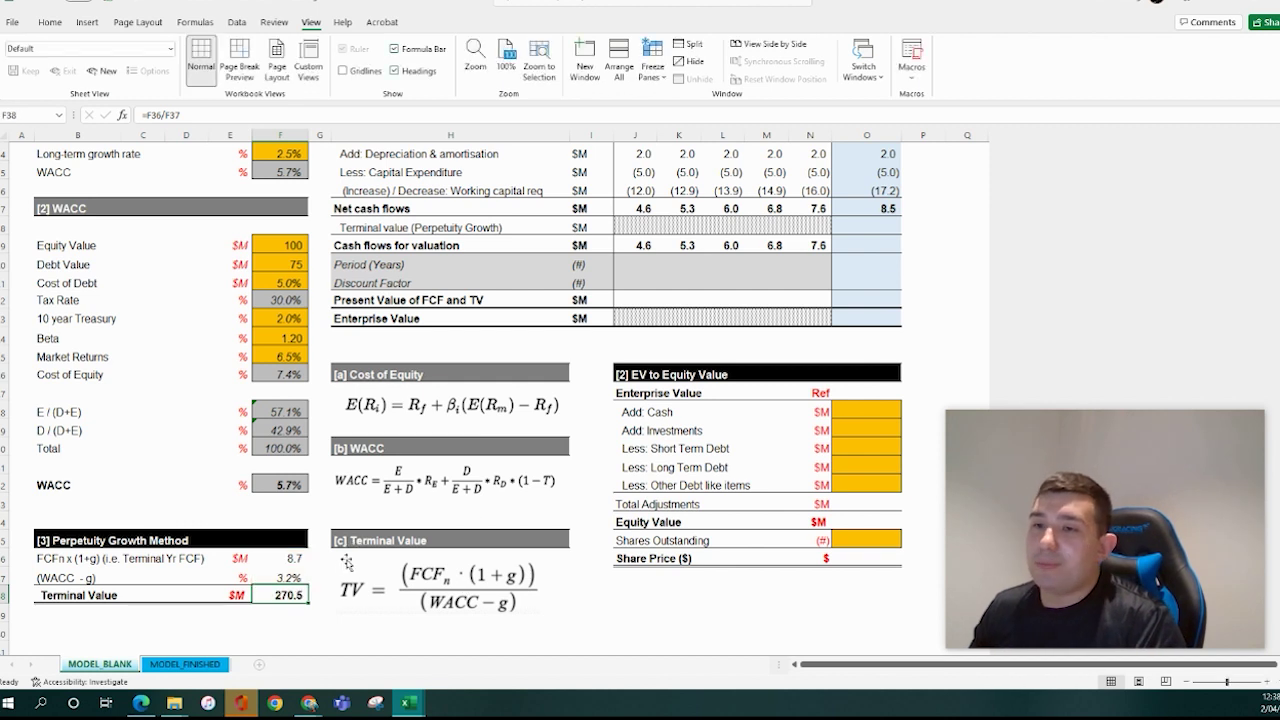
Link the terminal-year Terminal value cell O18 to =F38 and carry it into Cash flows for valuation with =O18
click(859, 231)
text(=)
click(284, 594)
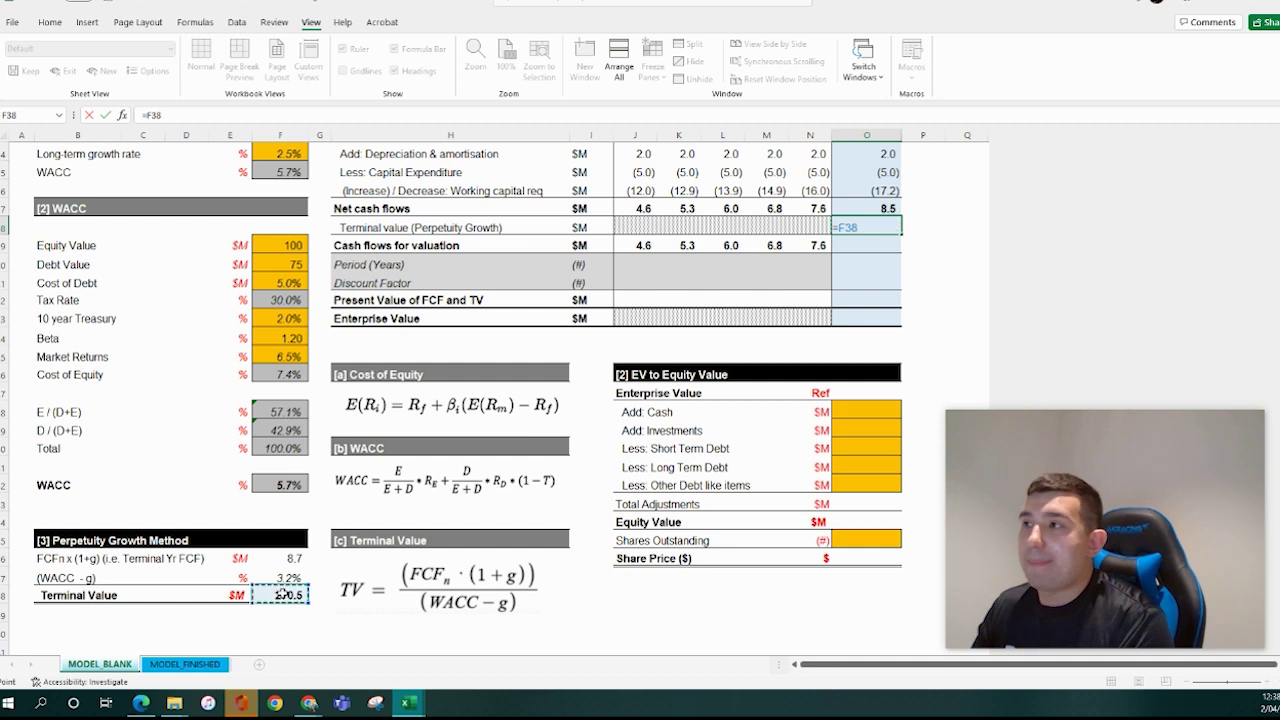
key(Return)
scroll(490, 465, up, 1)
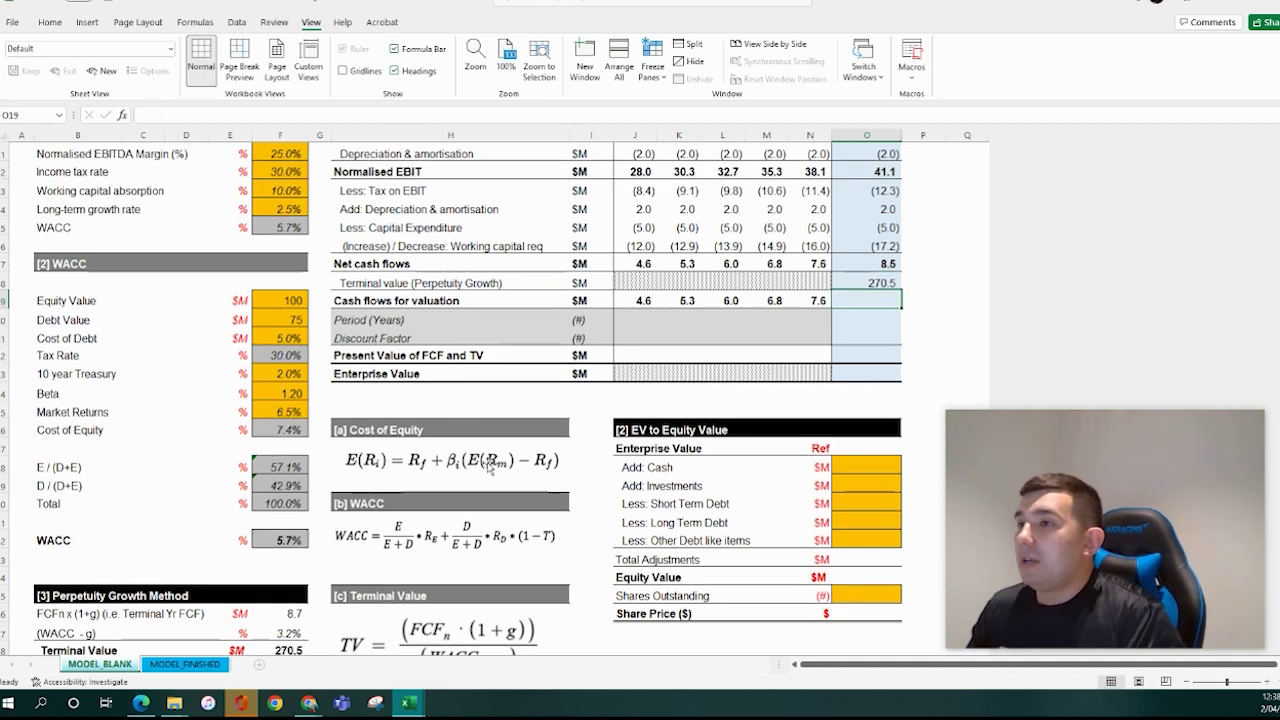
text(=)
key(Up)
key(Return)
Check the Cash flows for valuation formulas from FY23F through the terminal year
click(722, 354)
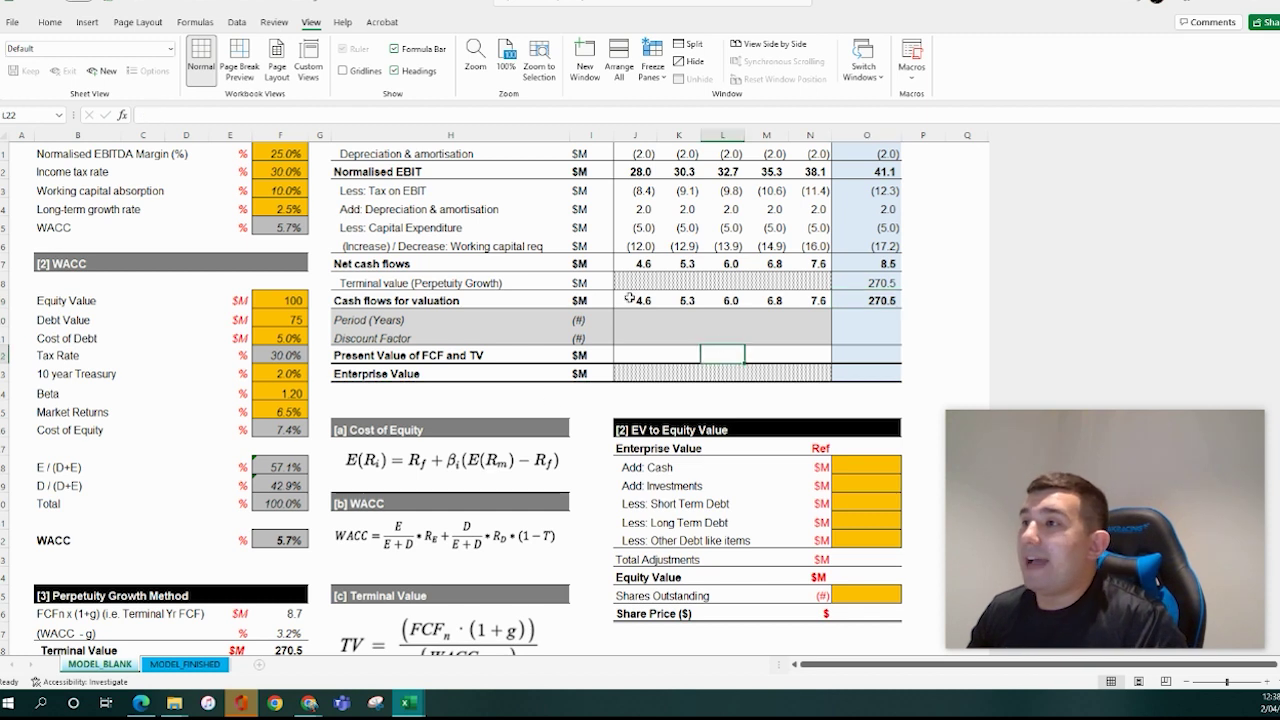
drag(630, 298, 866, 300)
scroll(707, 462, up, 3)
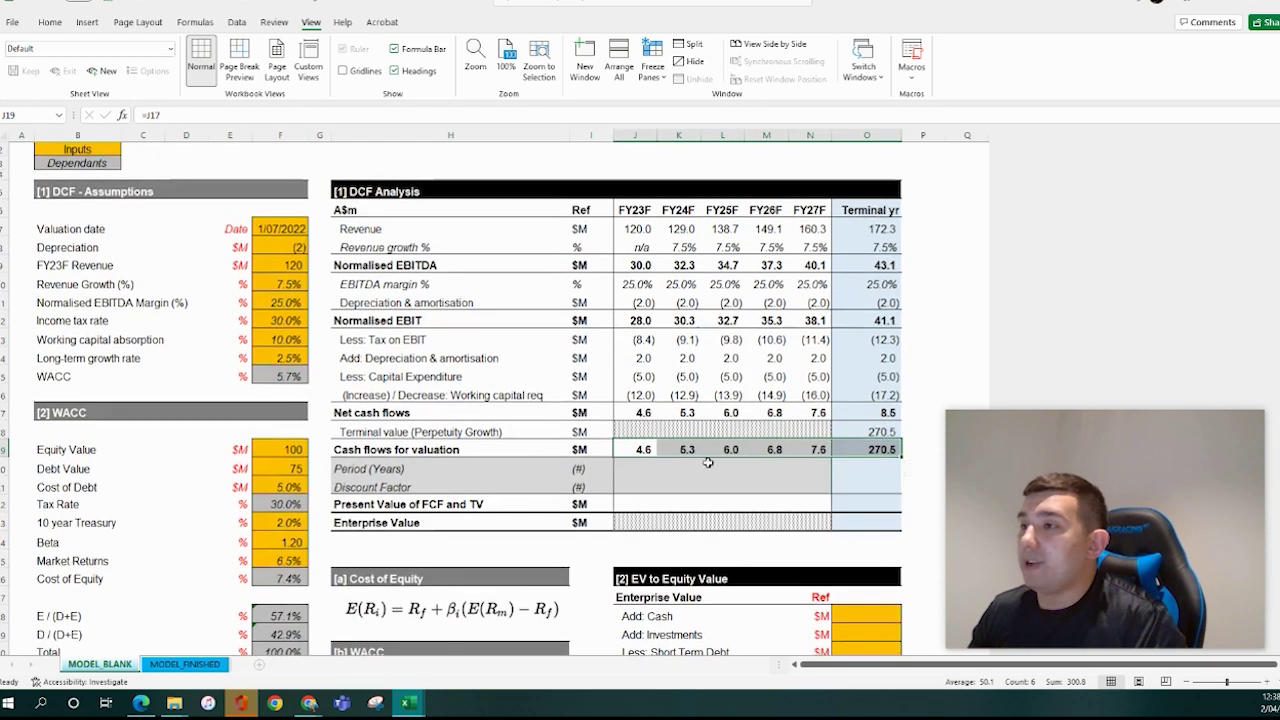
click(641, 450)
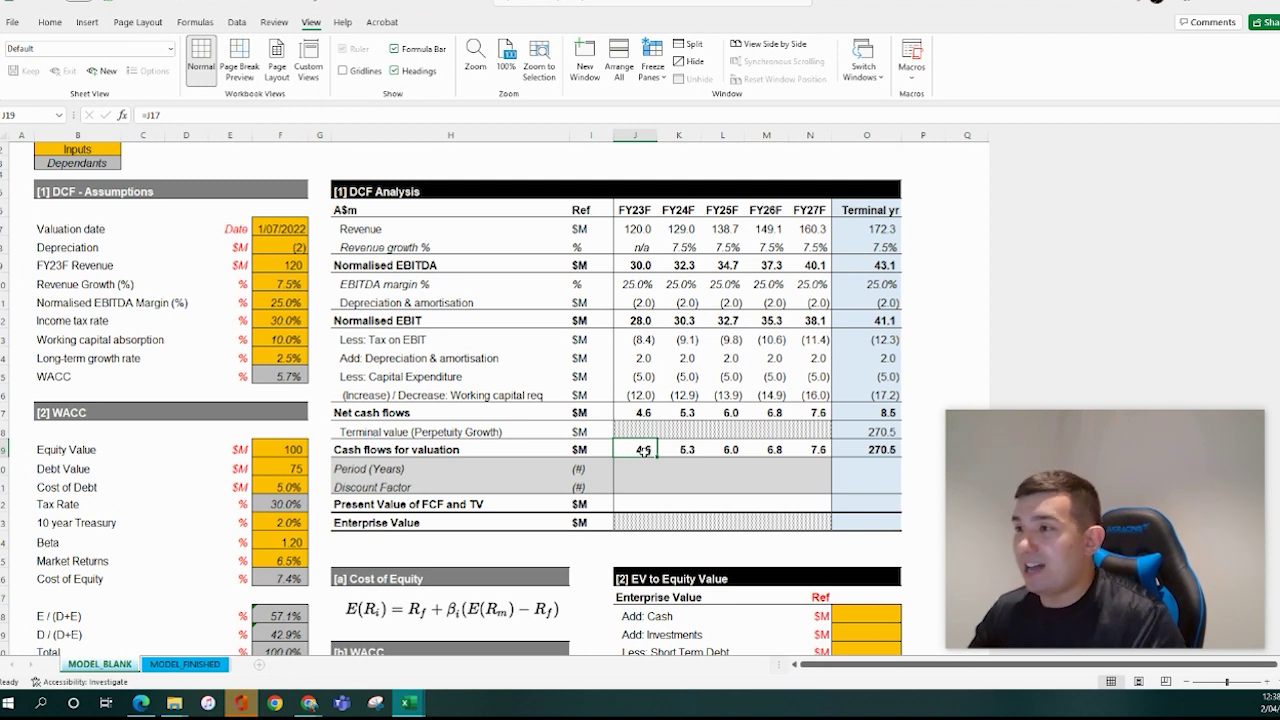
key(F2)
key(Escape)
key(Right)
key(Right)
key(F2)
key(Escape)
key(Right)
key(Right)
key(Right)
key(Right)
key(Right)
key(Escape)
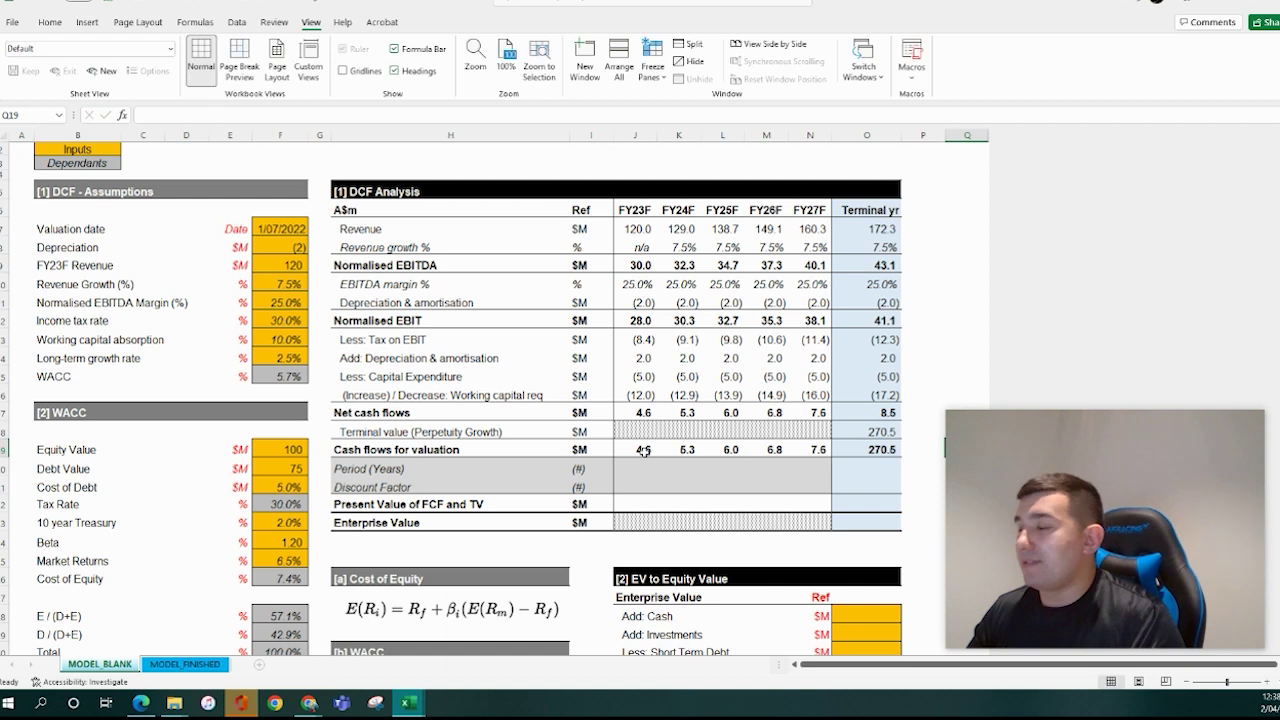
key(Left)
key(Left)
key(Left)
key(Left)
key(Left)
key(Left)
key(Left)
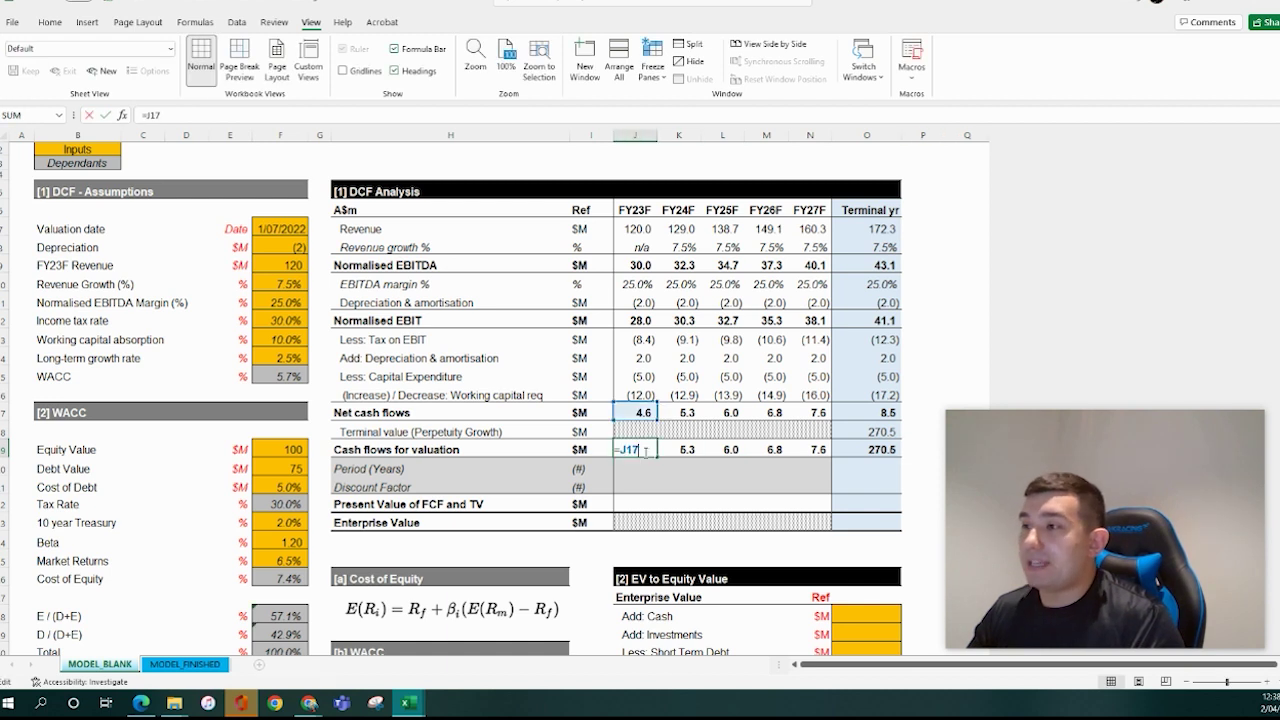
key(F2)
key(Escape)
key(Right)
key(Right)
key(Right)
key(Right)
key(F2)
key(Escape)
key(Right)
key(Right)
key(F2)
key(Escape)
key(Left)
Enter 1 as the FY23F period in J20 and =J20+1 as the FY24F period in K20
click(653, 467)
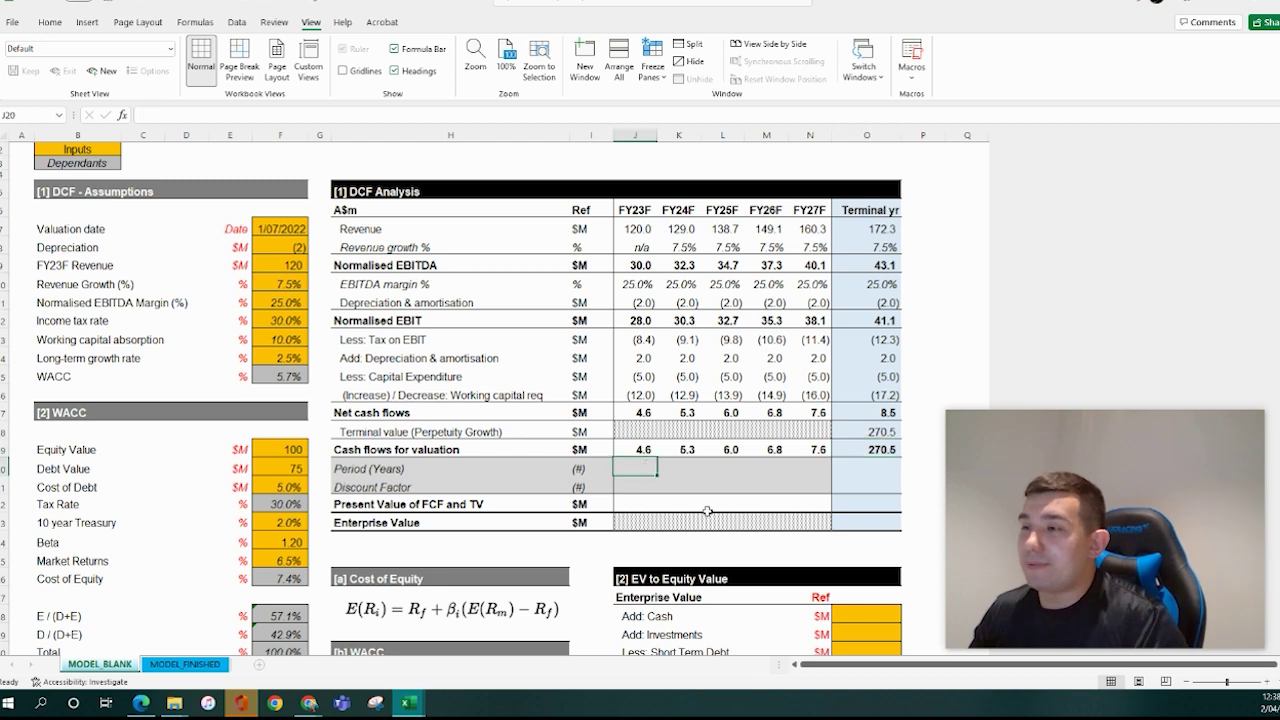
drag(640, 210, 643, 467)
click(643, 465)
text(1)
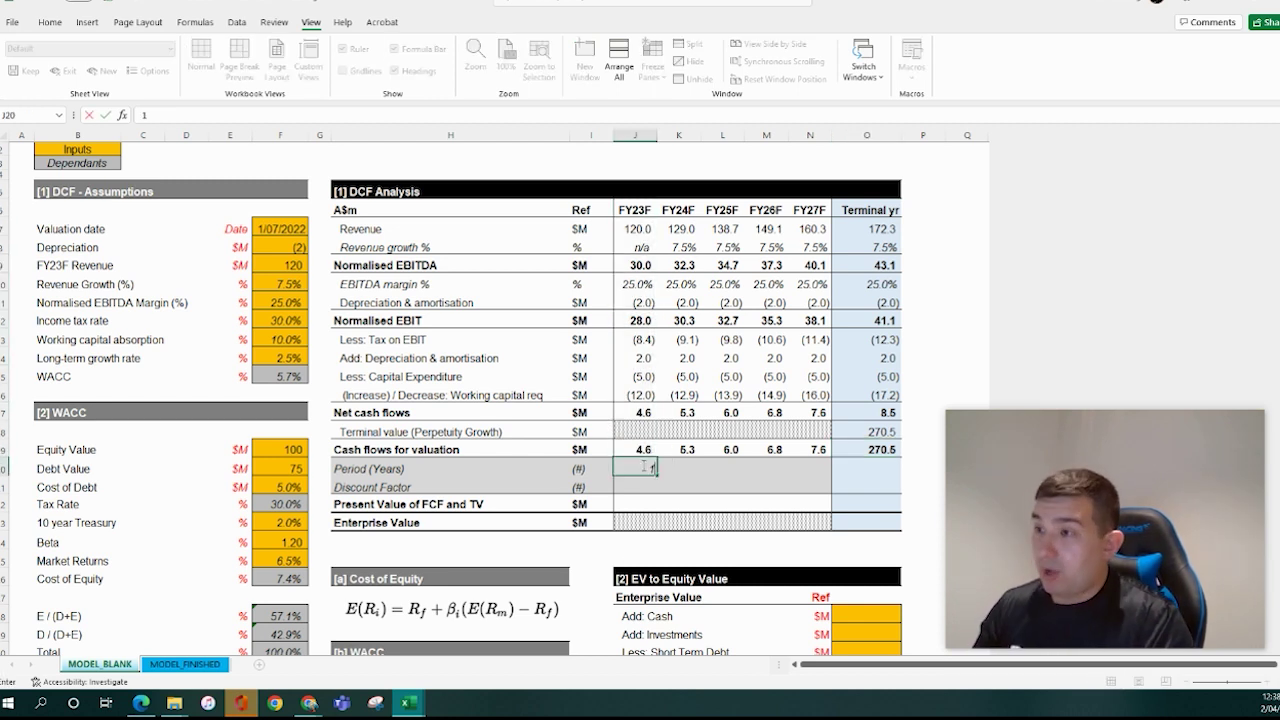
key(Tab)
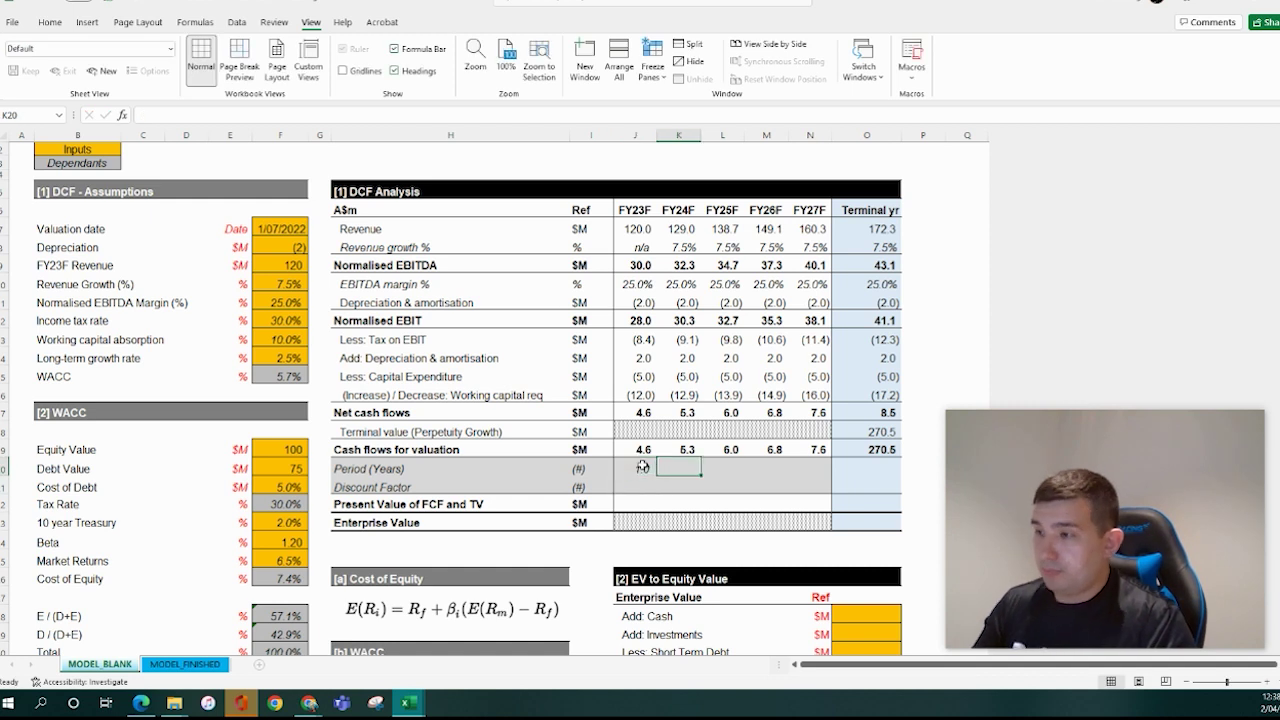
text(=J20+1)
key(Return)
Copy the K20 period formula across the Period (Years) row to the terminal year, pasting formulas only
key(Up)
key(ctrl+c)
key(Up)
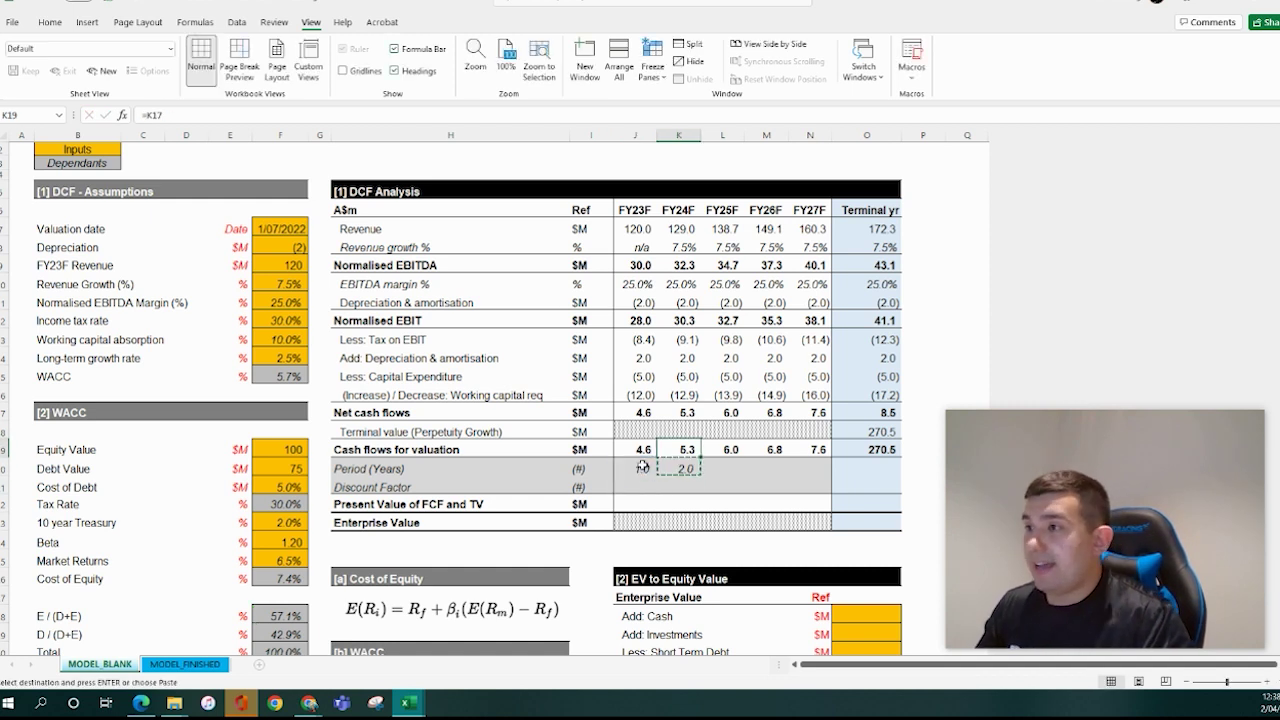
key(ctrl+Right)
key(Down)
key(ctrl+shift+Left)
key(ctrl+alt+v)
key(f)
key(Return)
click(714, 489)
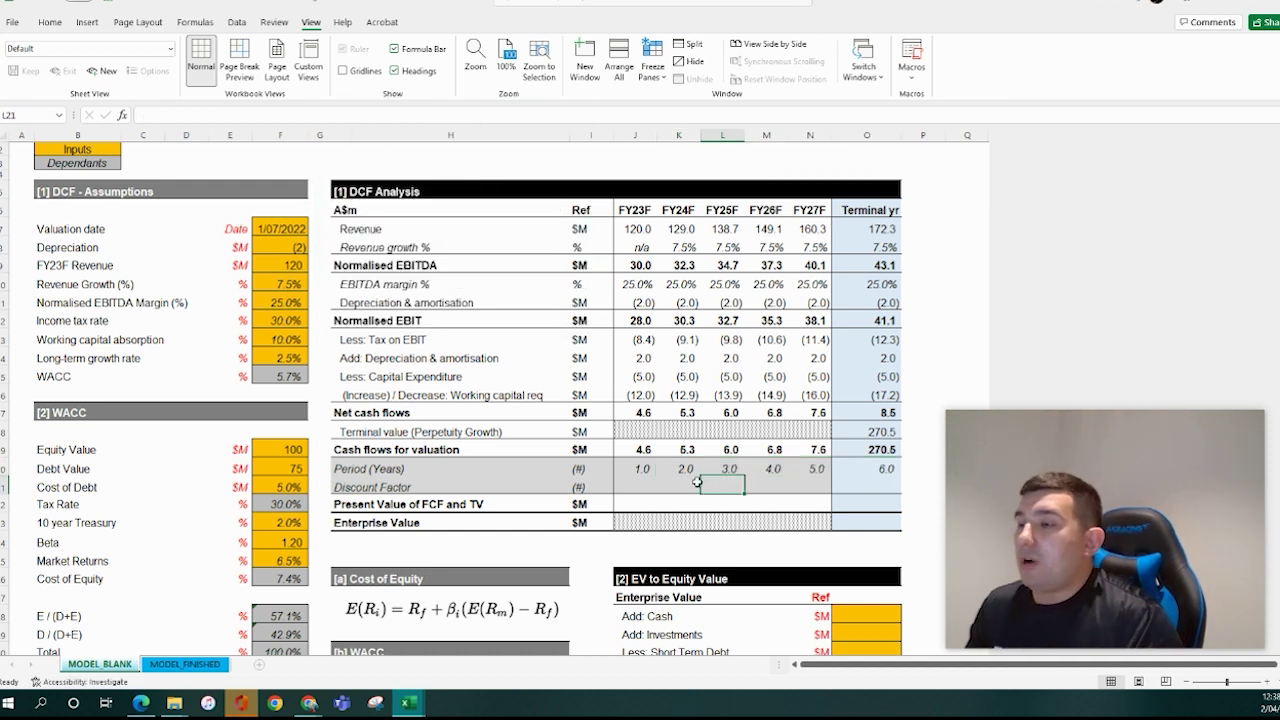
Examine how the period numbers line up with the forecast years, the terminal year and the cash flows for valuation
click(640, 449)
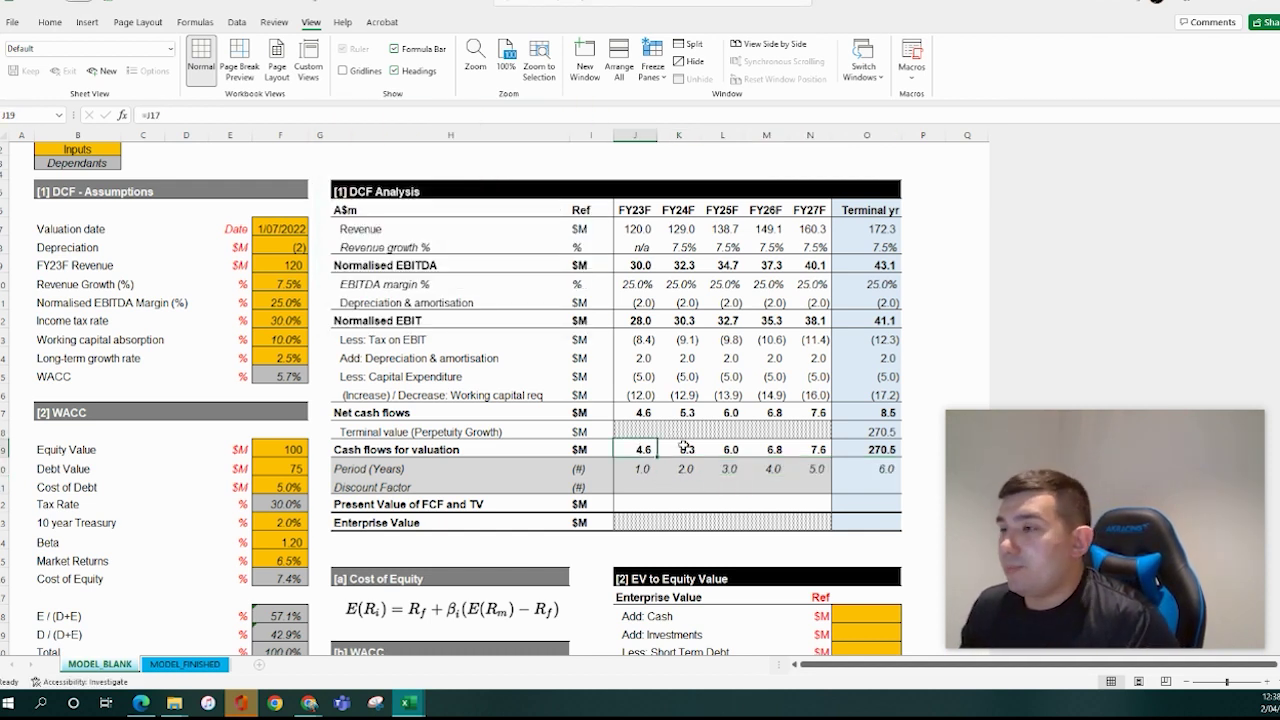
click(685, 449)
drag(680, 206, 880, 480)
click(880, 210)
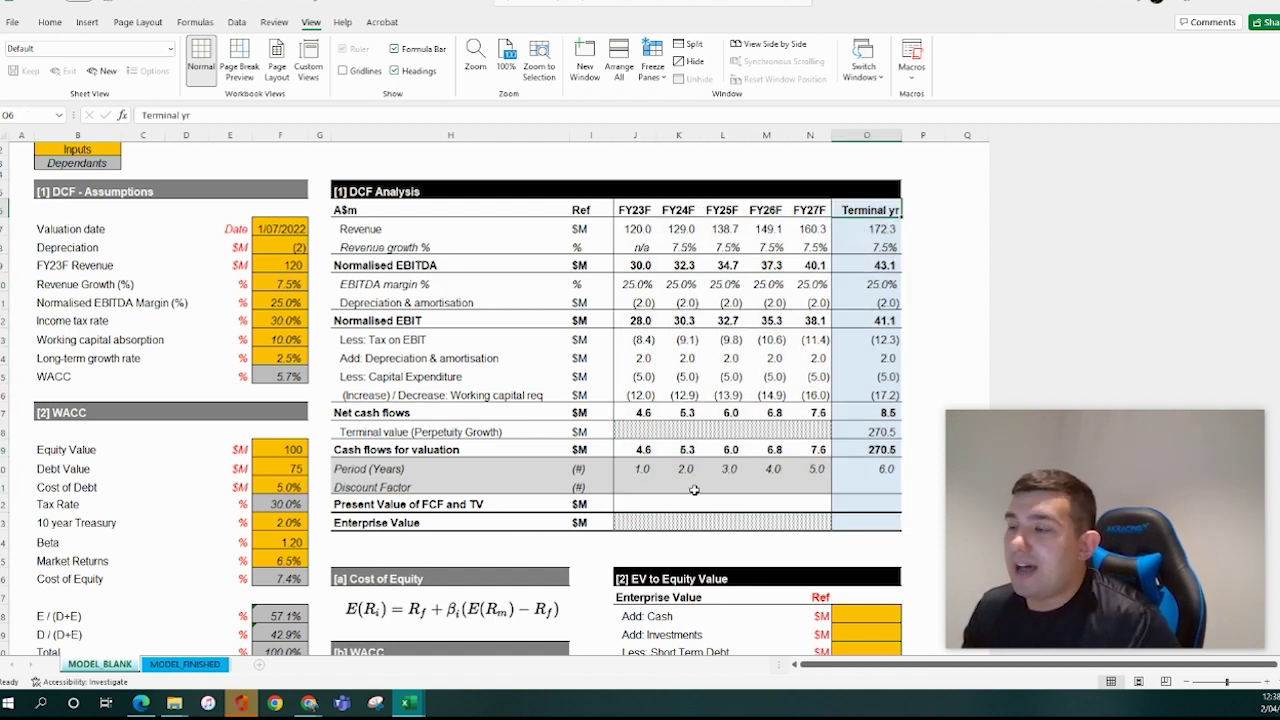
click(646, 486)
click(730, 468)
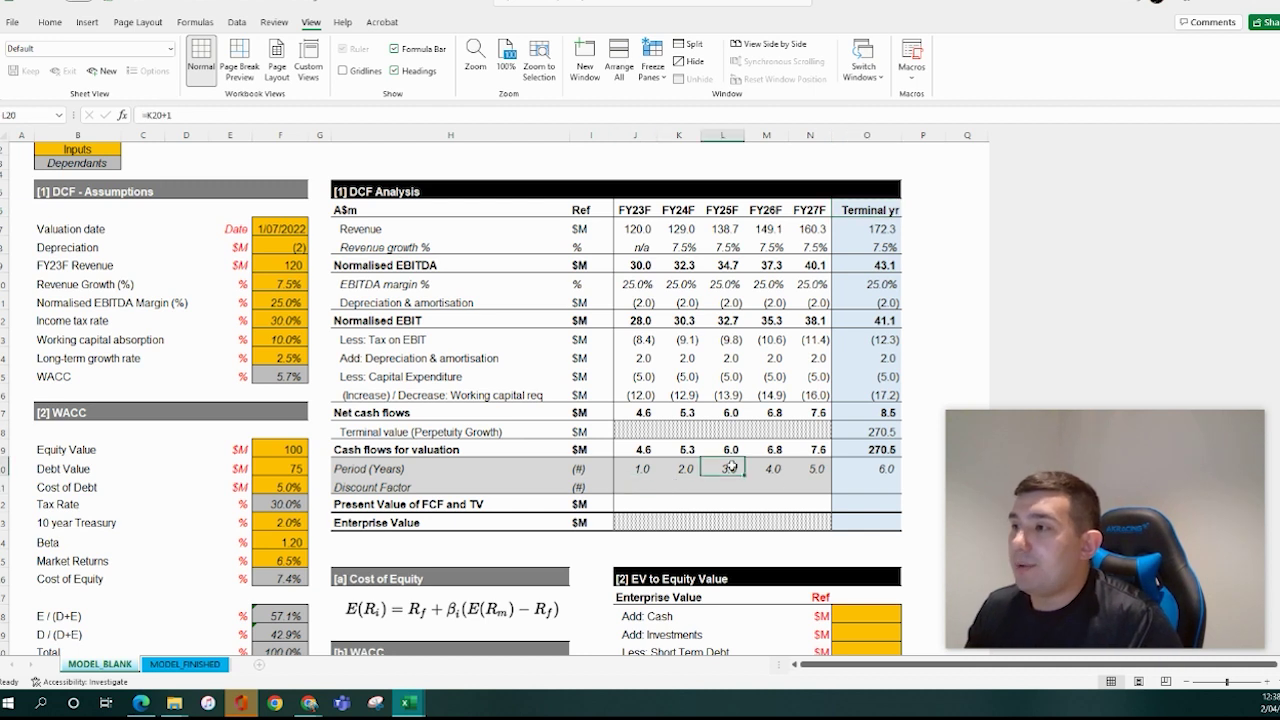
click(641, 468)
click(682, 468)
click(735, 468)
drag(750, 468, 880, 468)
click(648, 504)
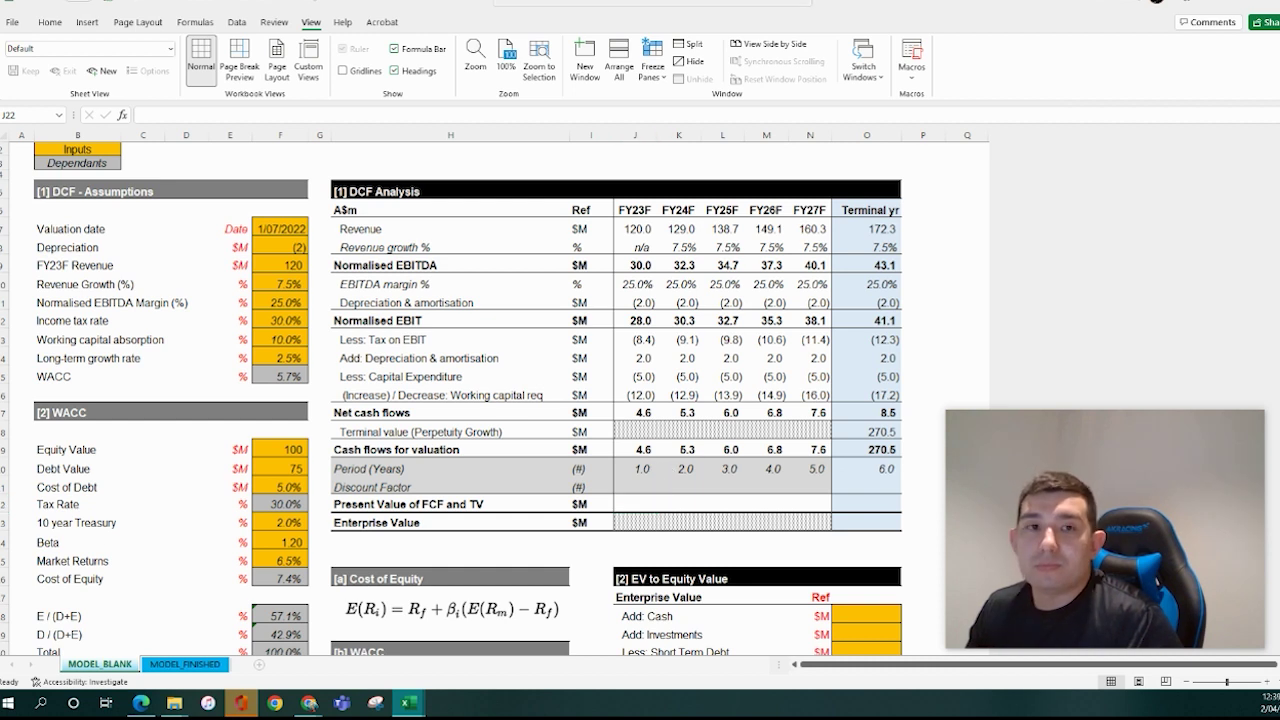
Calculate the FY23F Discount Factor in J21 with =1/(1+$F$15)^J20, using the WACC as an absolute reference
click(643, 484)
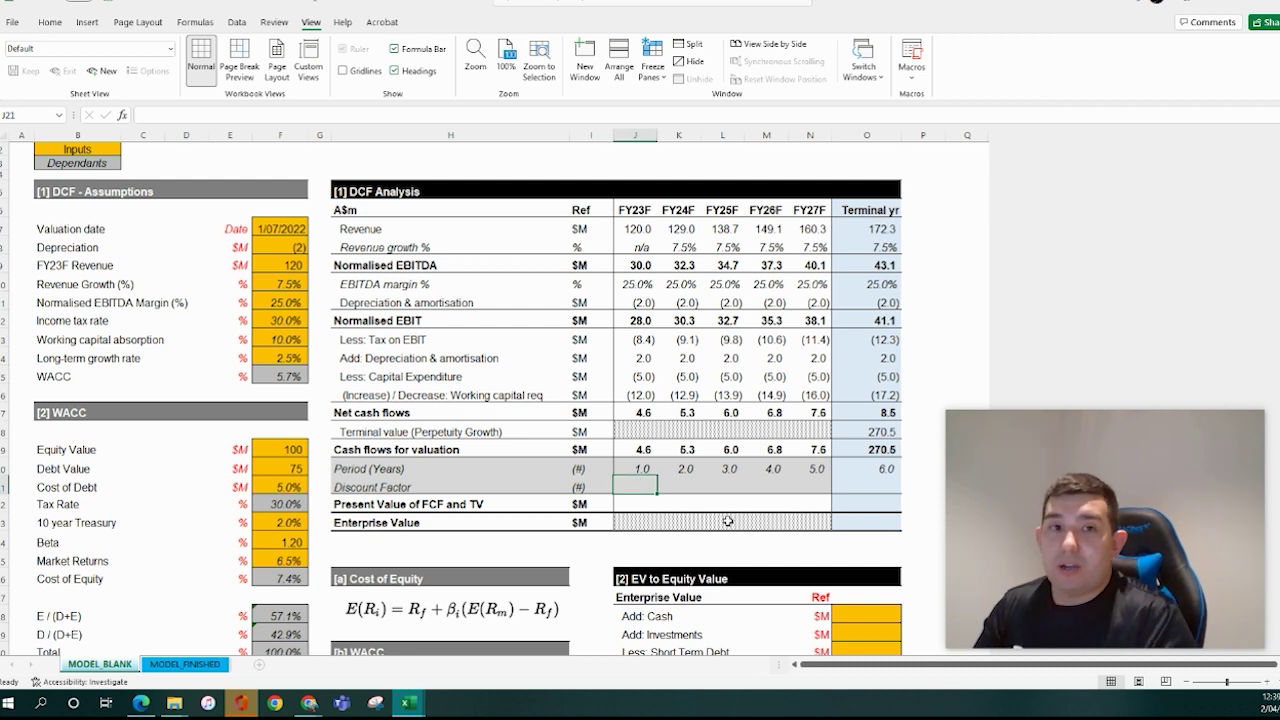
text(=1/)
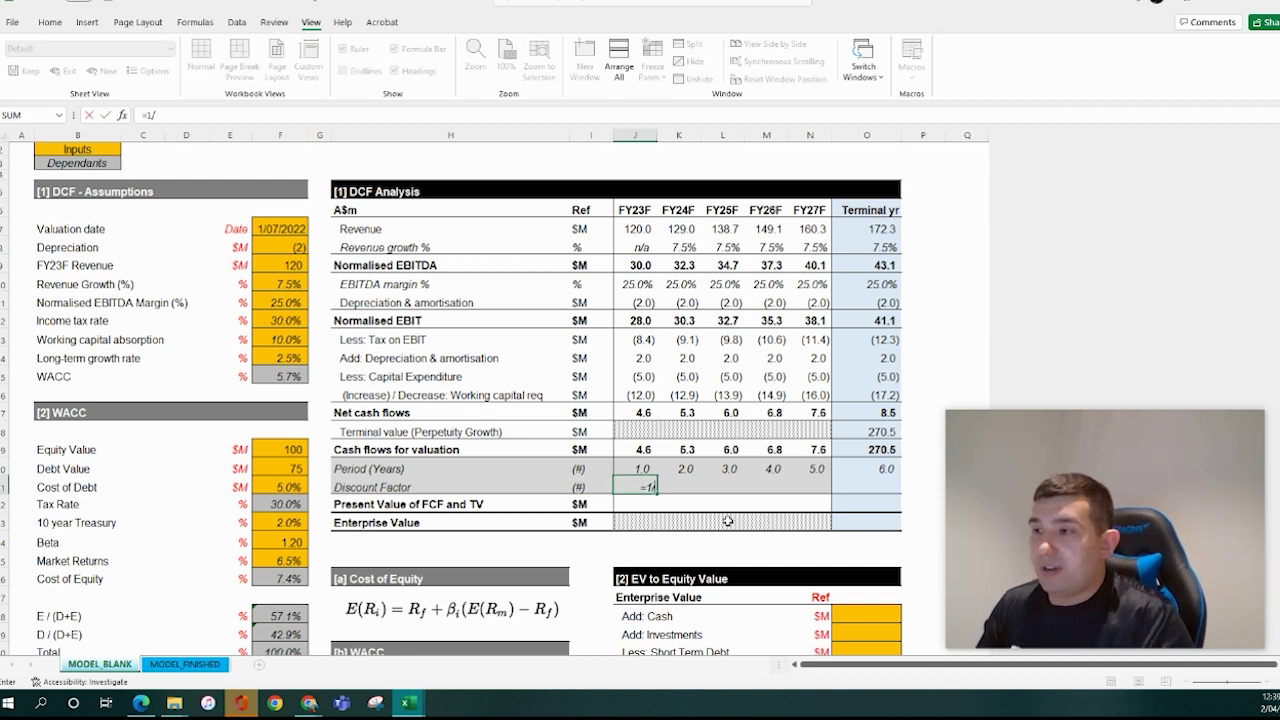
text(()
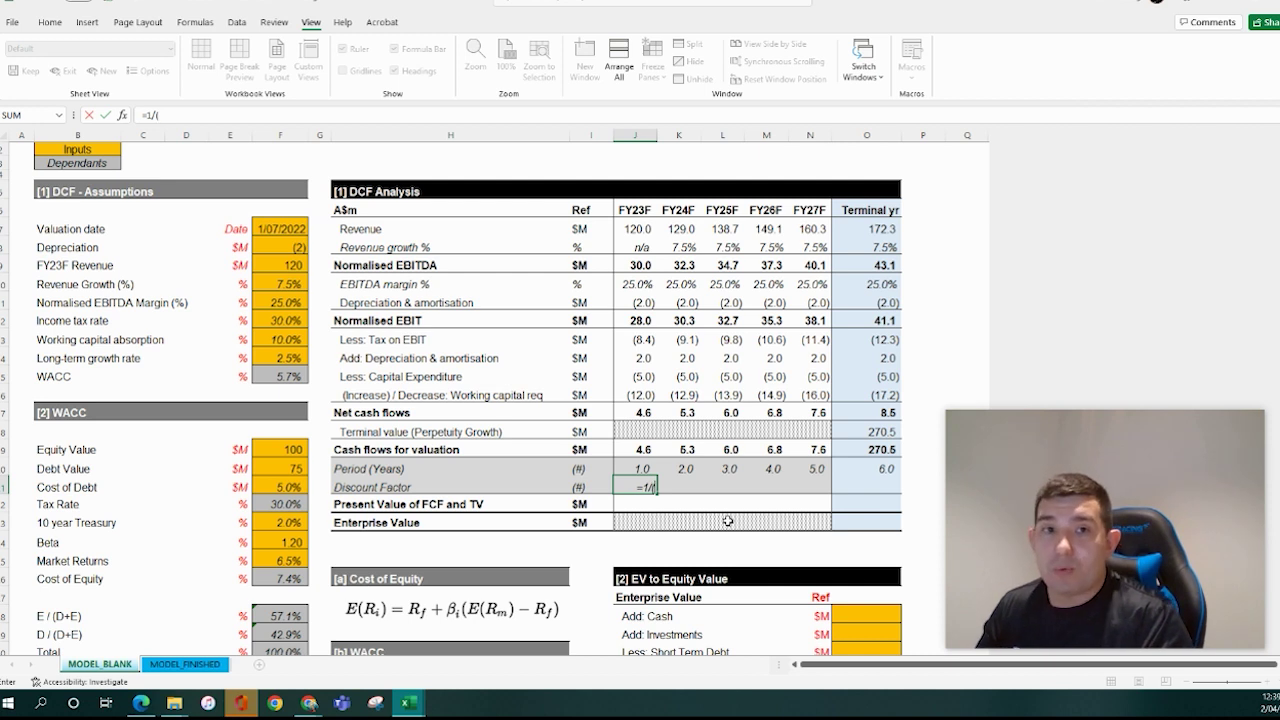
text(1+)
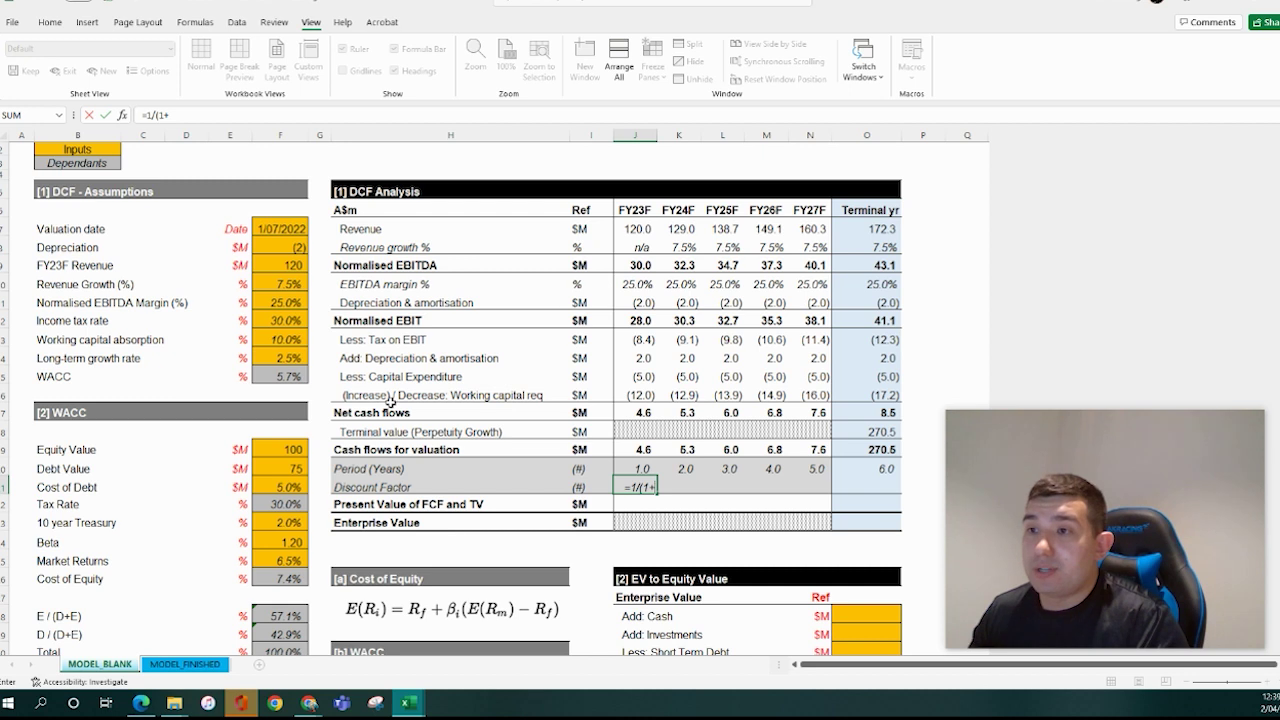
click(281, 376)
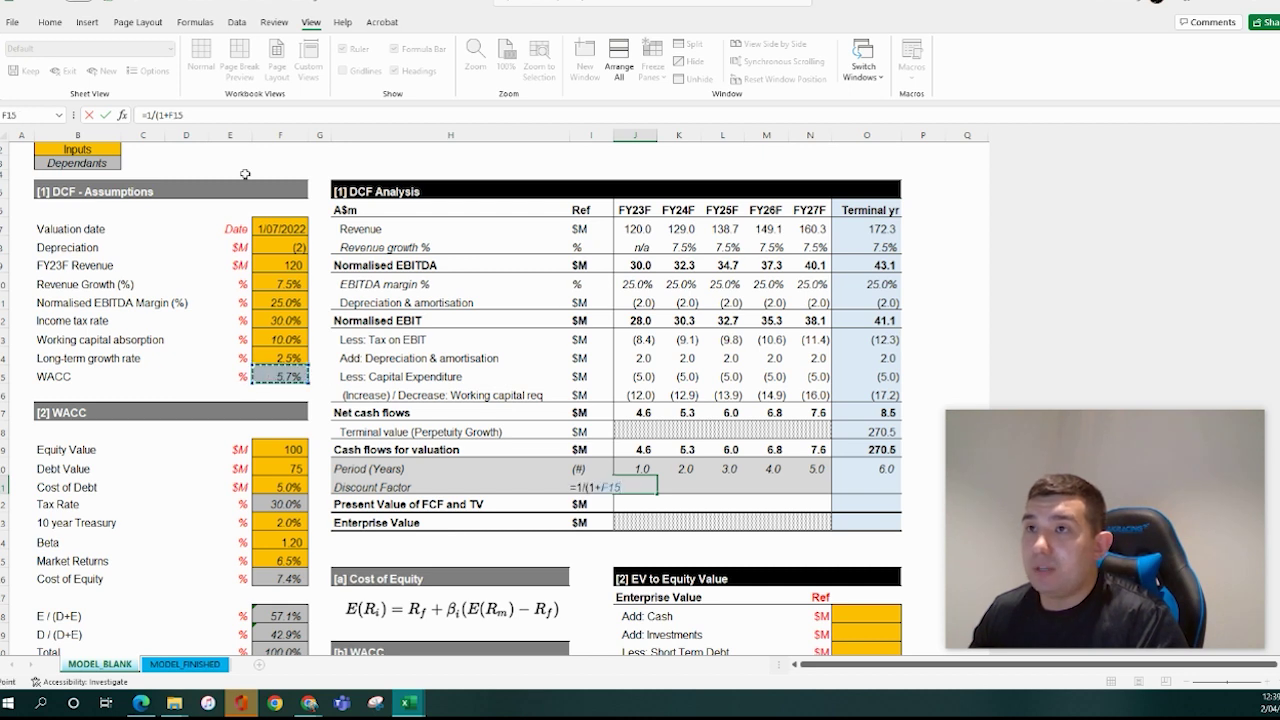
key(F4)
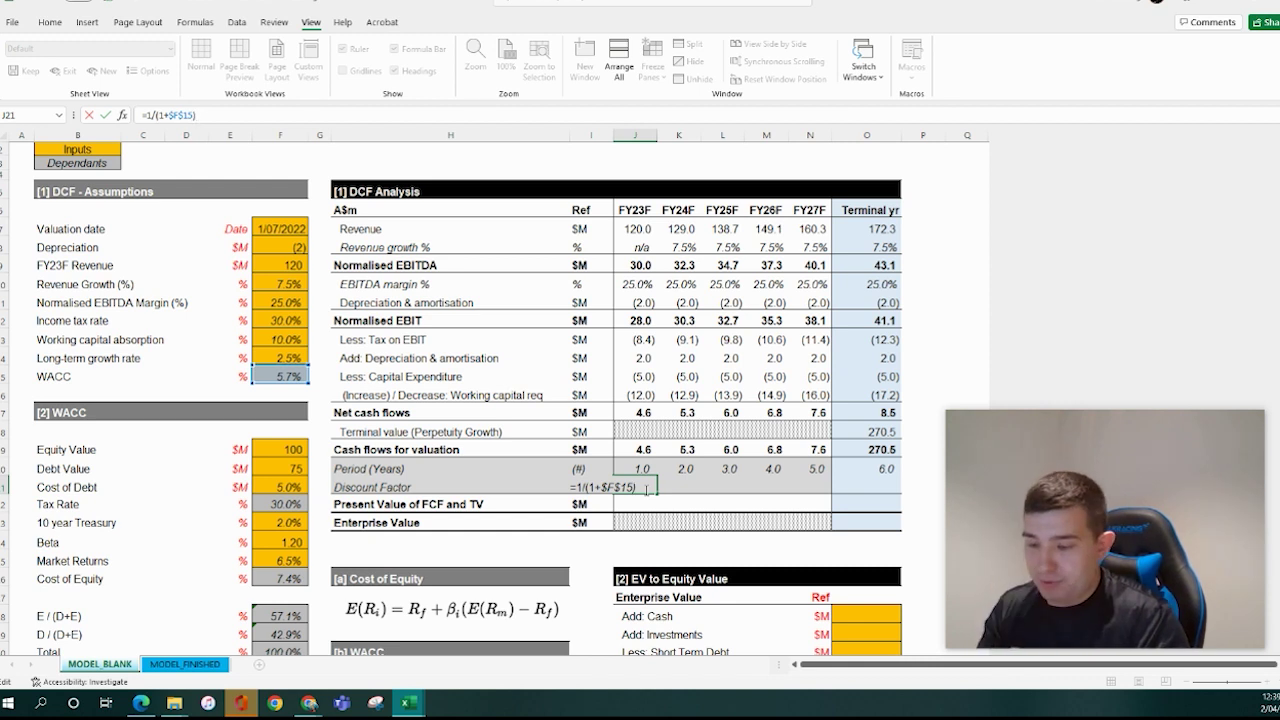
text()^)
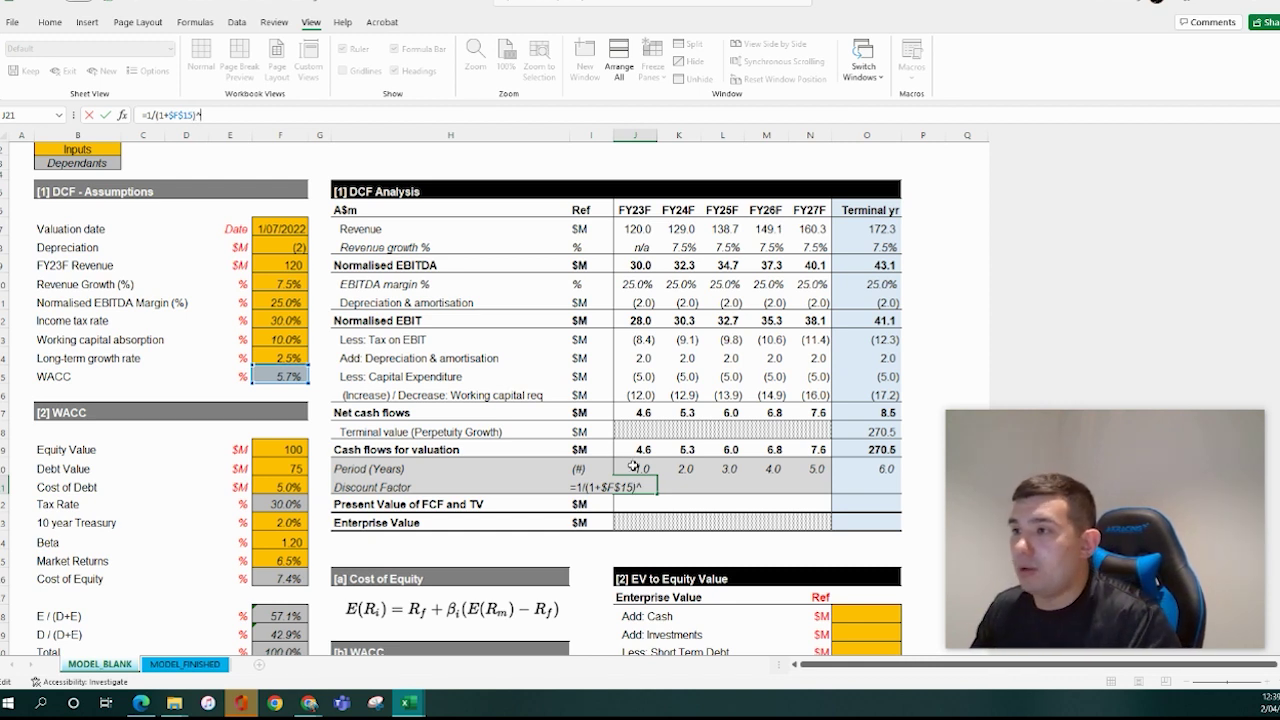
click(650, 472)
key(ctrl+Return)
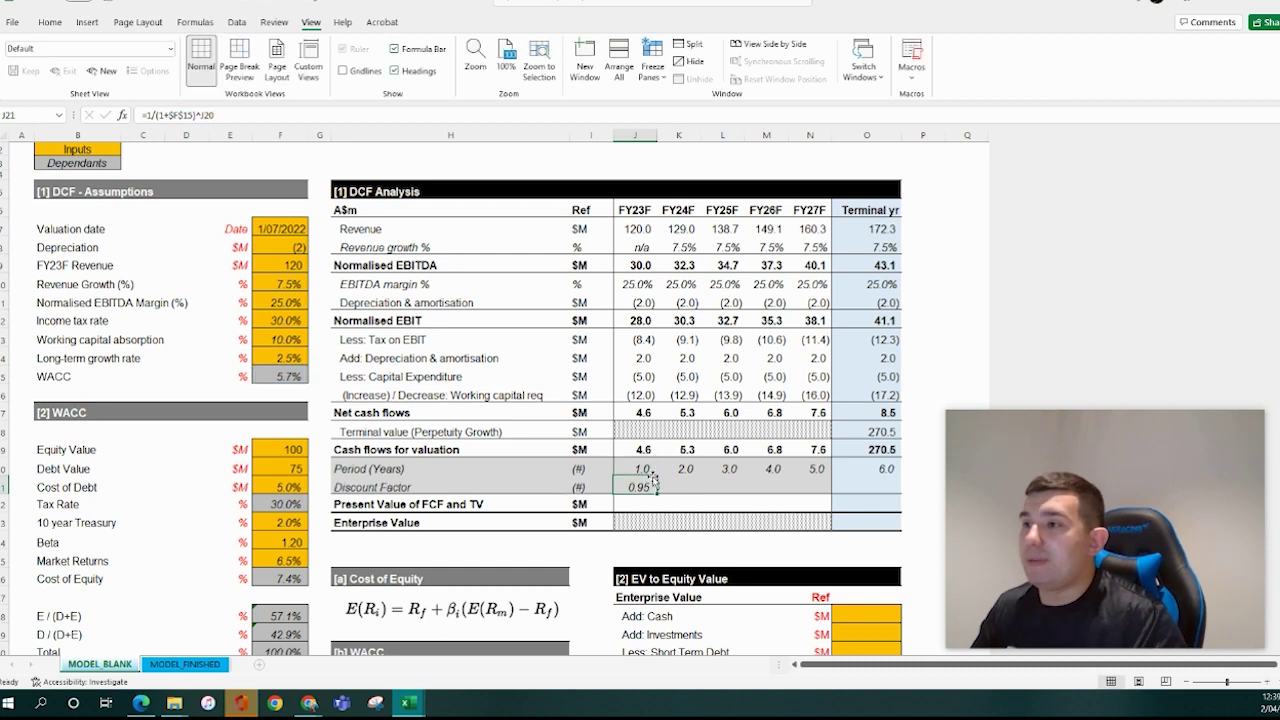
Copy the FY23F Discount Factor formula in J21 across the row to the terminal year, pasting formulas only
key(ctrl+c)
key(Right)
key(Right)
key(Right)
key(Right)
key(Right)
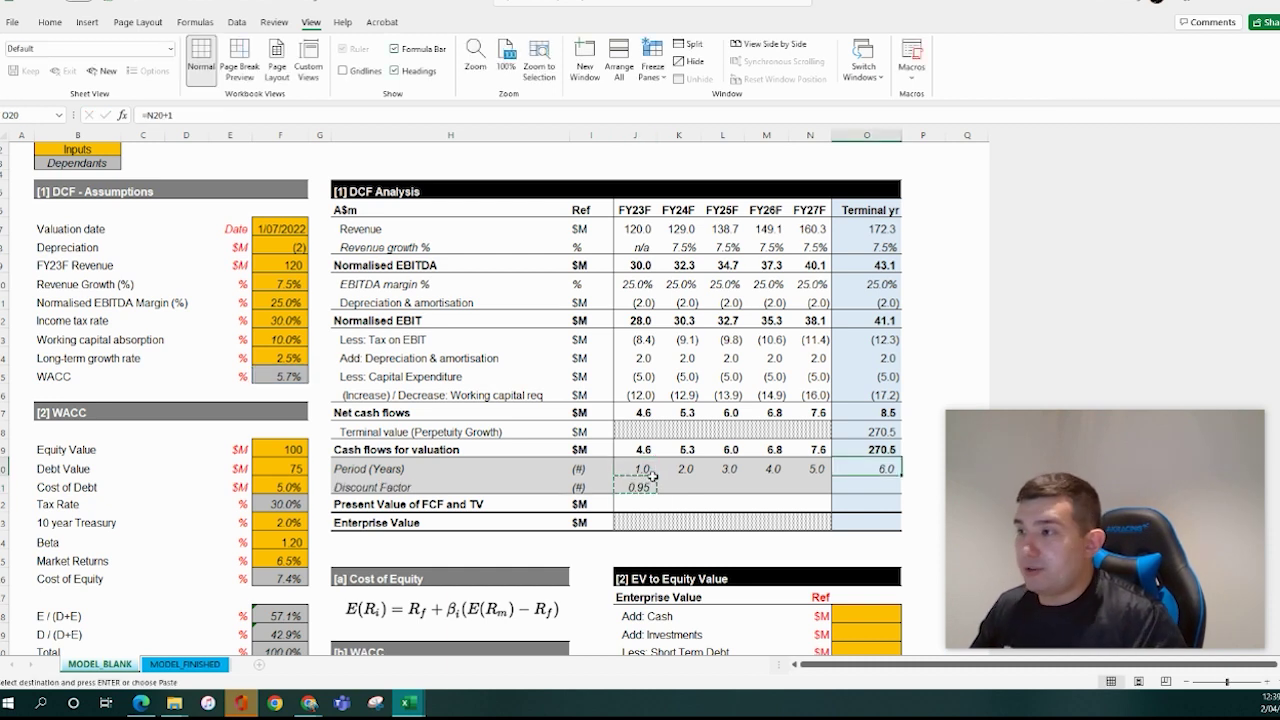
key(ctrl+shift+Left)
key(ctrl+alt+v)
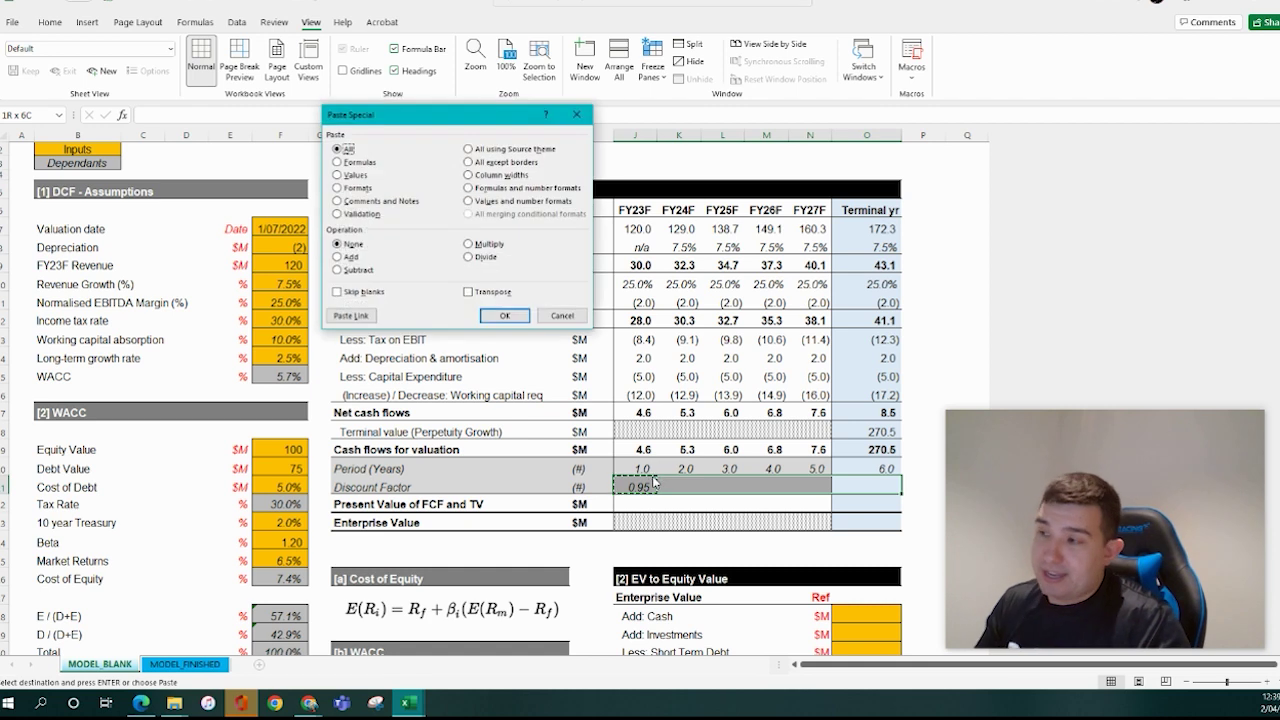
key(f)
key(Return)
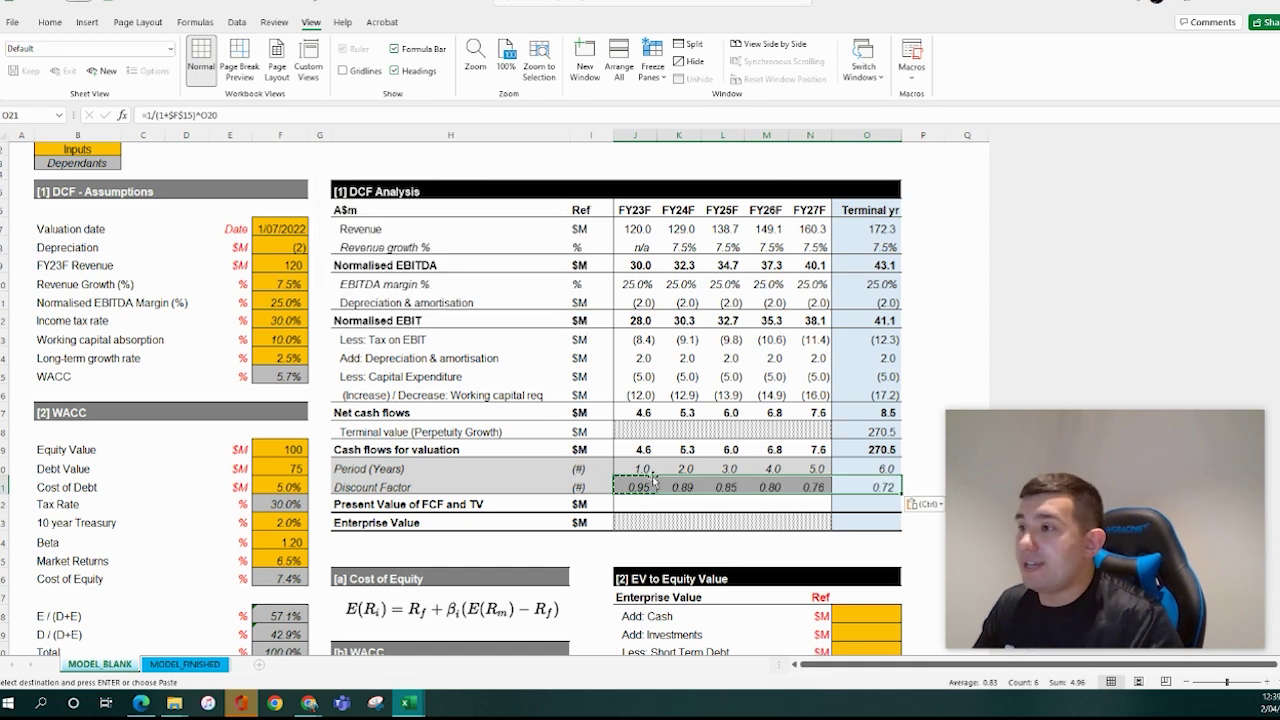
Check the cell references in the copied Discount Factor formulas across the forecast years
key(Left)
click(638, 486)
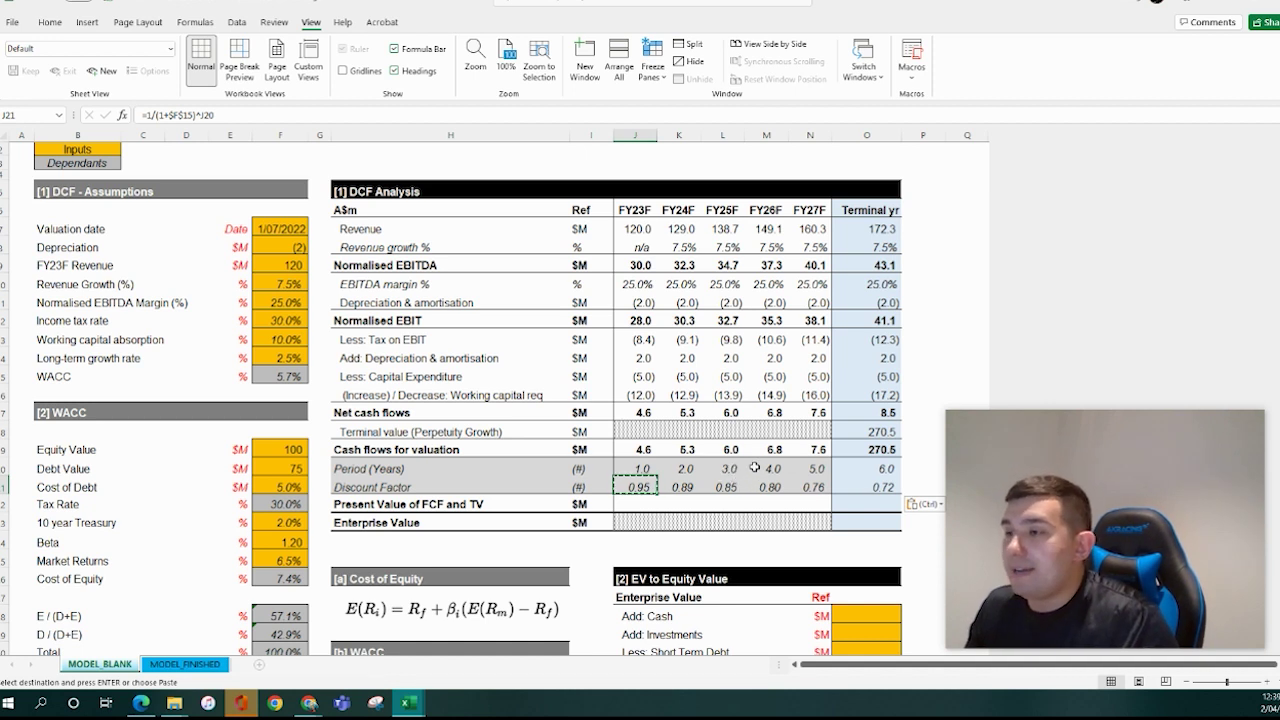
key(Escape)
key(Right)
key(Right)
key(Right)
key(Right)
key(Right)
key(Right)
key(Right)
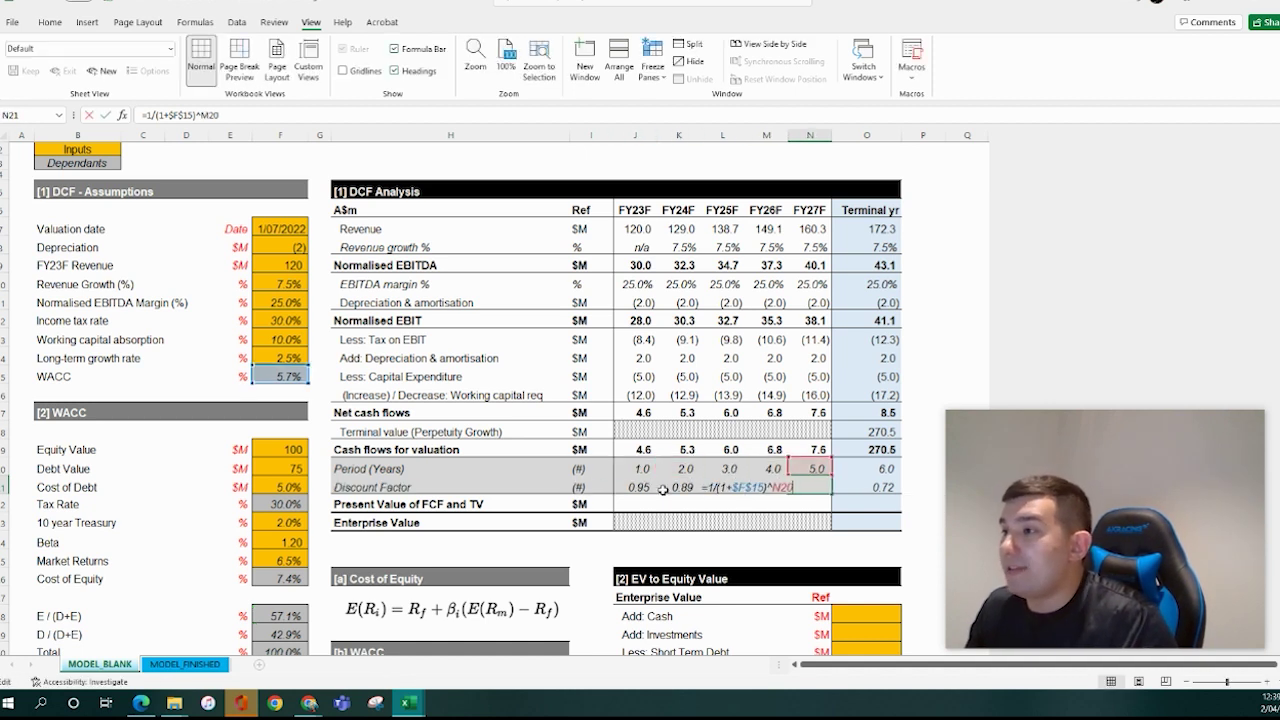
Calculate the FY23F Present Value of FCF and TV in J22 with =J19*J21
click(645, 503)
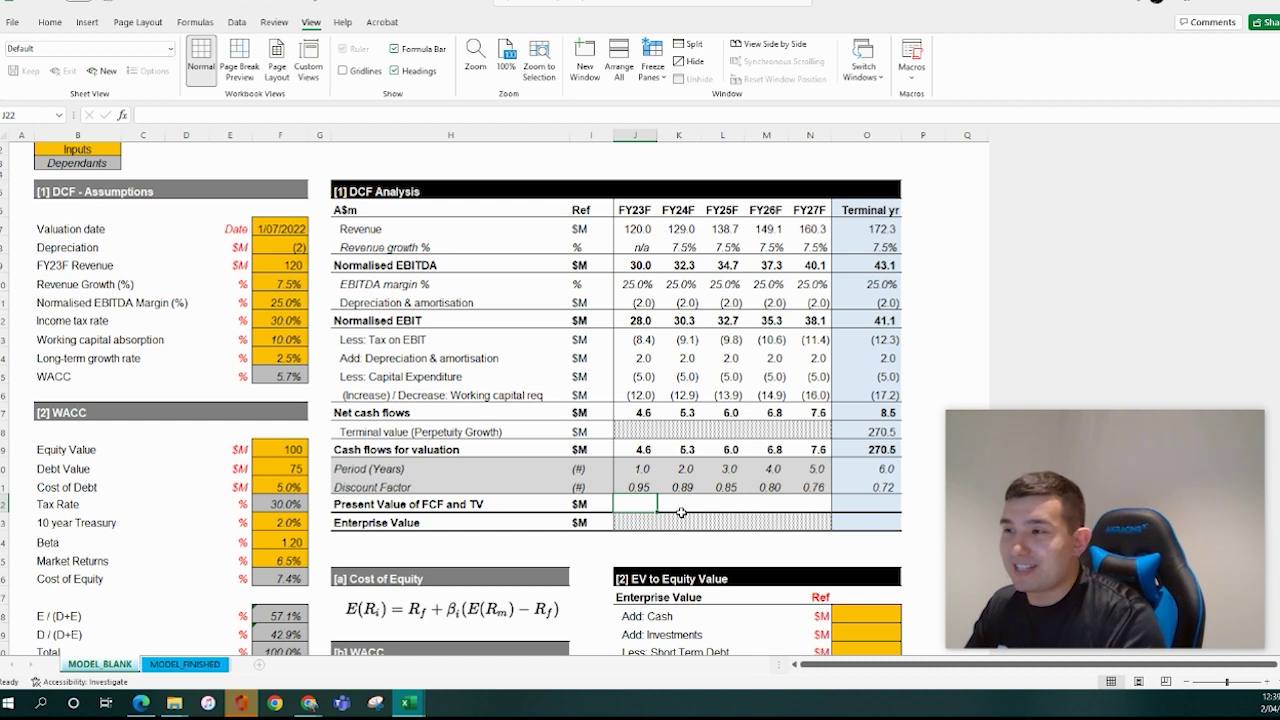
text(=)
key(Up)
key(Up)
key(Up)
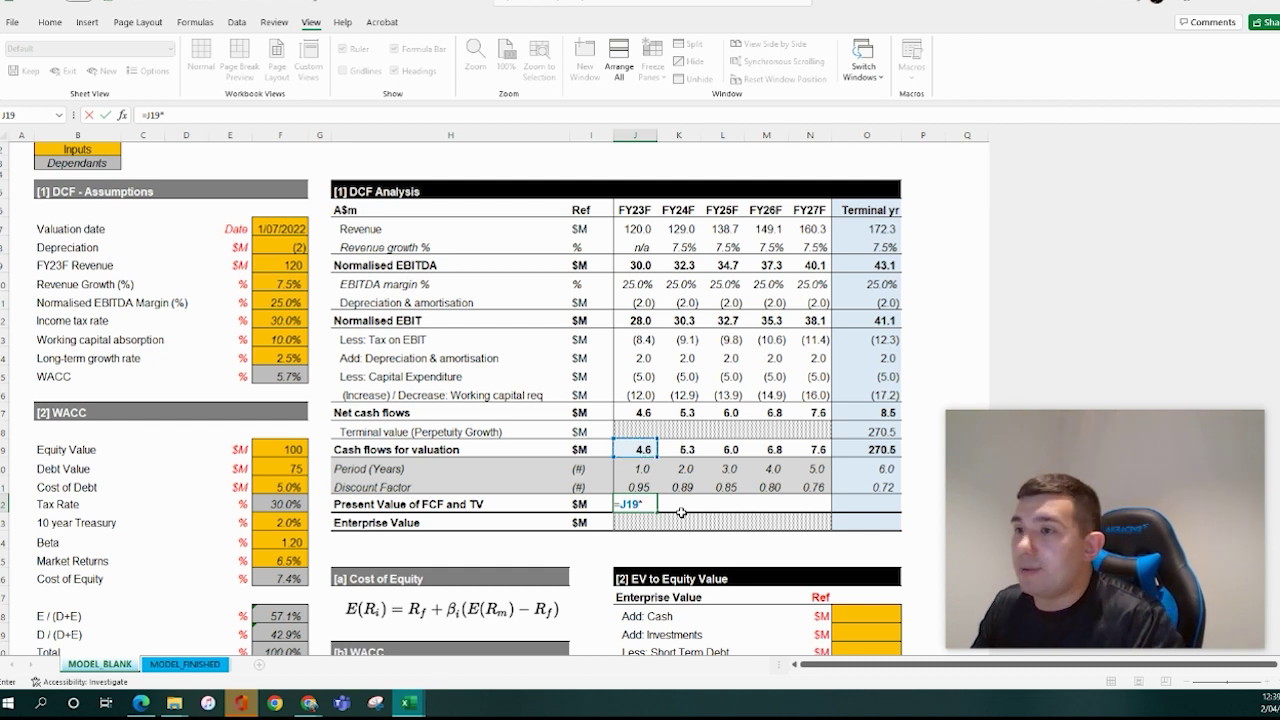
text(*)
key(Up)
key(Return)
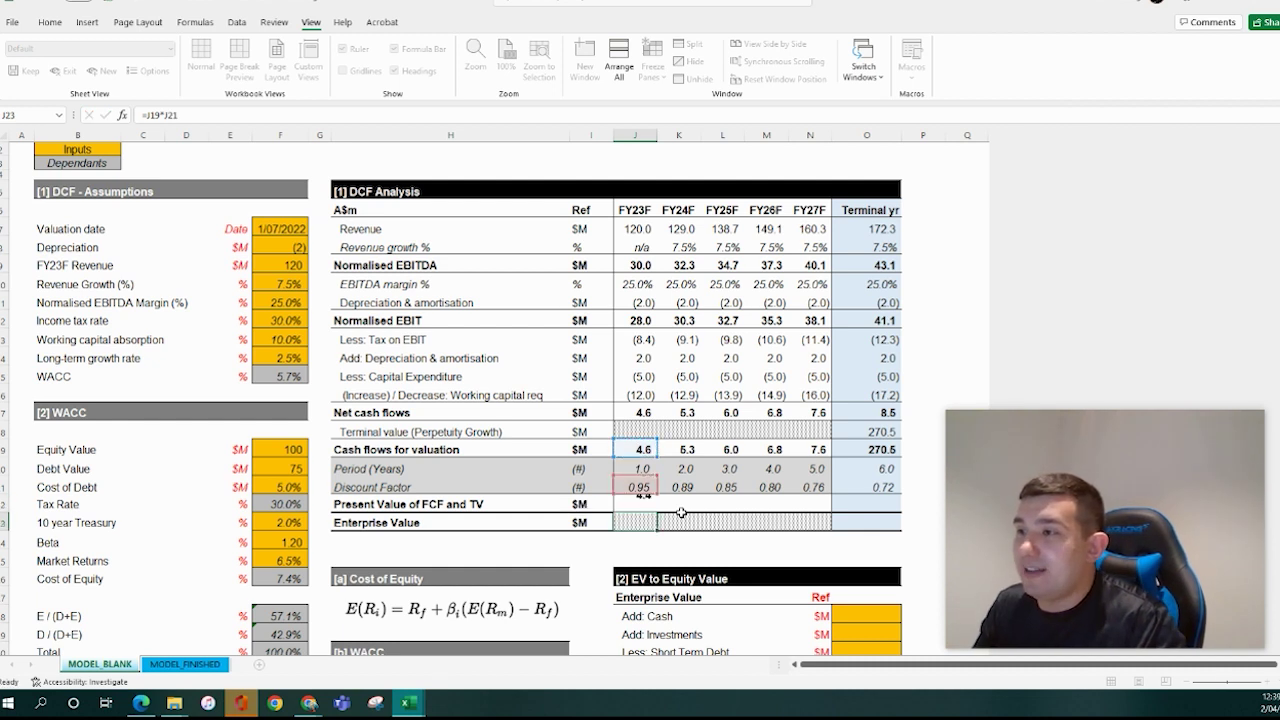
Copy the J22 present value formula across the row to the terminal year, pasting formulas only
key(Up)
key(Up)
key(ctrl+c)
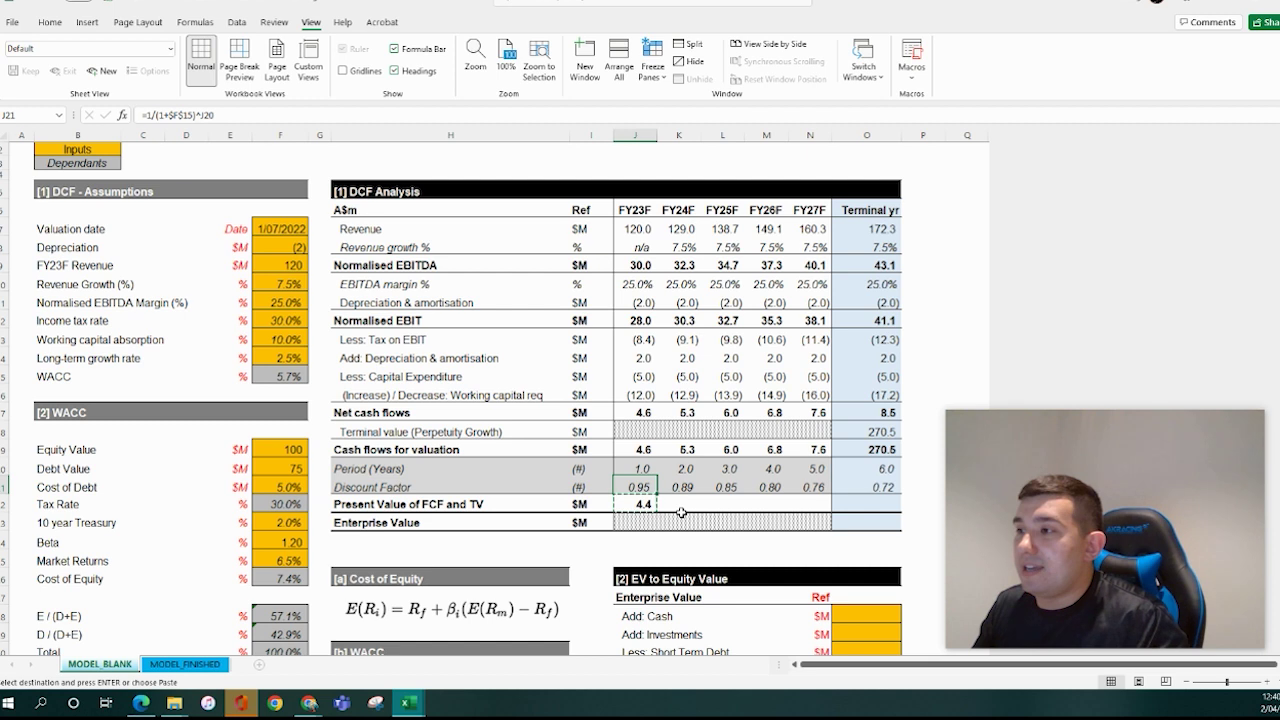
key(Down)
key(shift+Right)
key(shift+Right)
key(shift+Right)
key(shift+Right)
key(shift+Right)
key(ctrl+alt+v)
key(alt+f)
key(Return)
Review the Present Value of FCF and TV row, comparing the forecast years with the terminal year and their combined sum
click(734, 523)
click(620, 503)
click(437, 507)
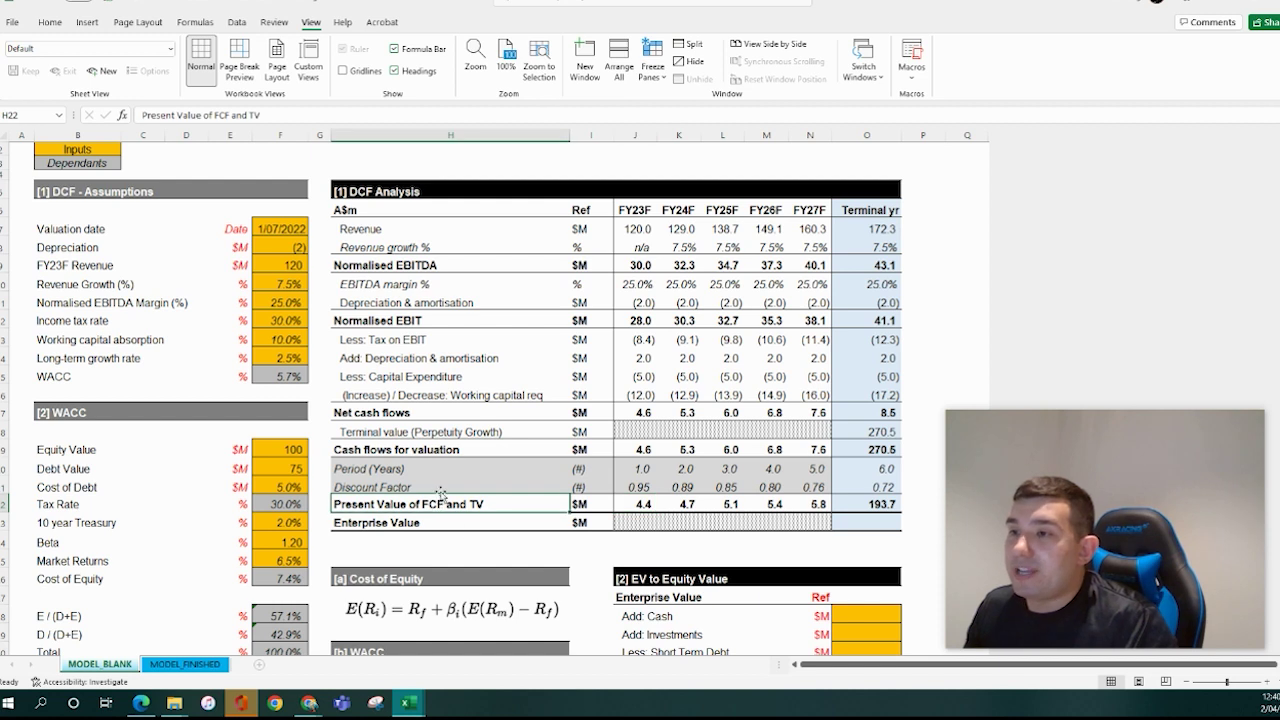
click(643, 503)
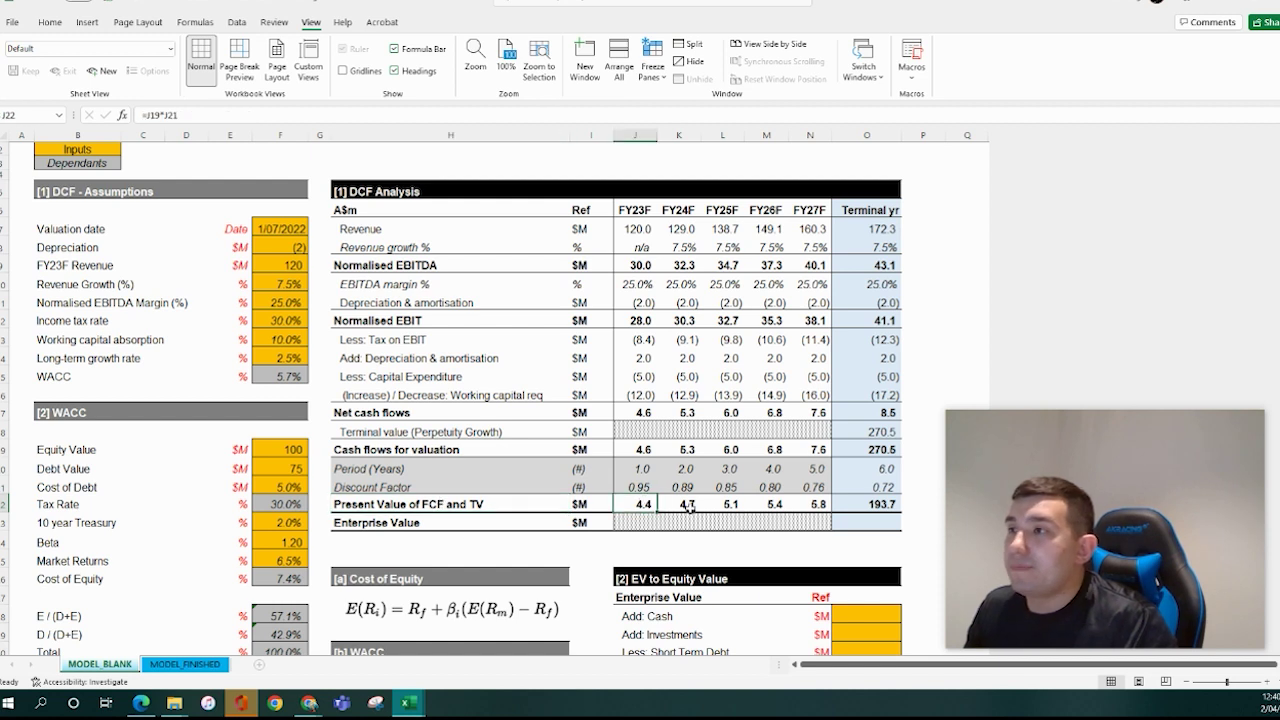
shift+click(818, 503)
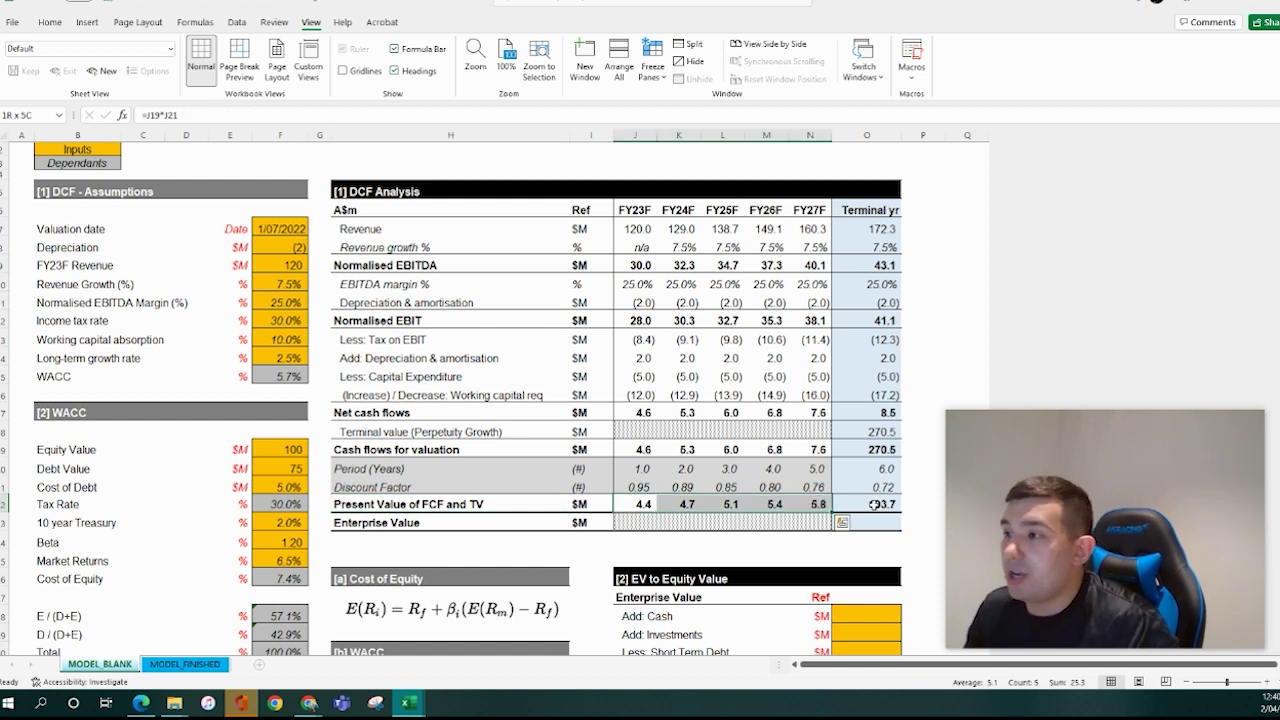
click(874, 505)
drag(638, 506, 866, 506)
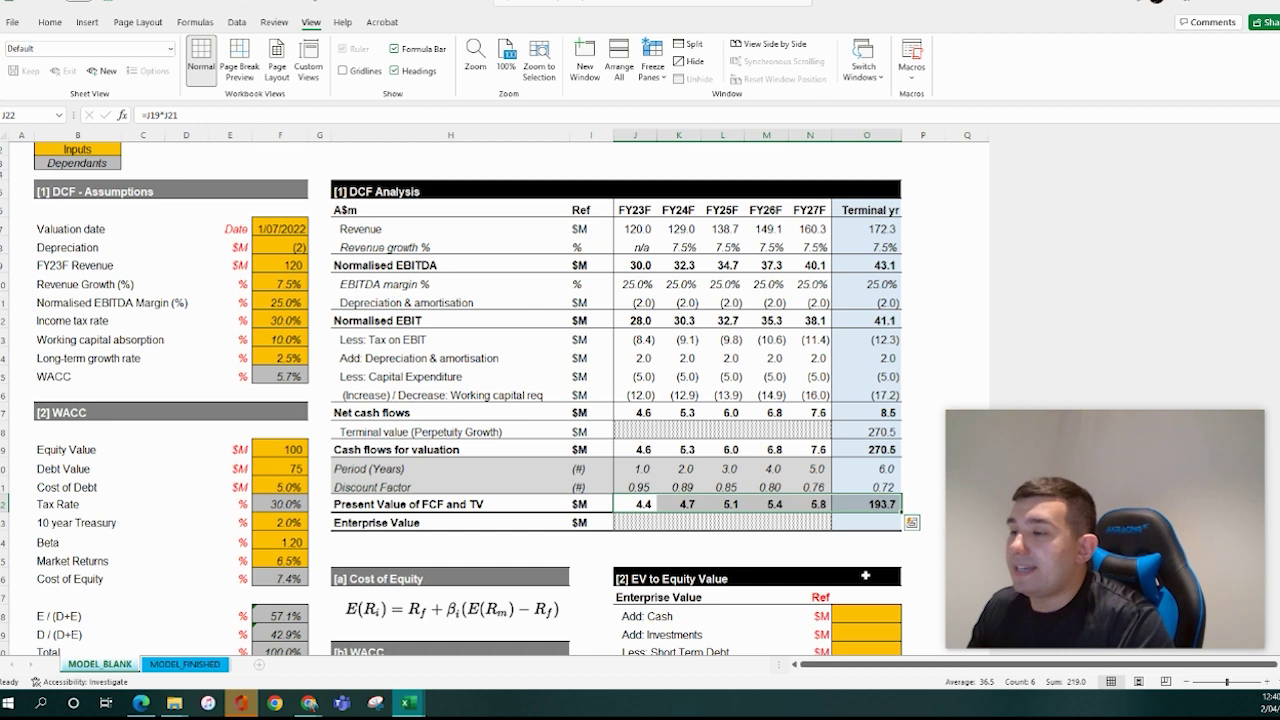
Calculate the Enterprise Value in O23 with =SUM(J22:O22), covering FY23F through the terminal year
click(857, 525)
text(=sum)
key(Tab)
key(Up)
key(ctrl+shift+Left)
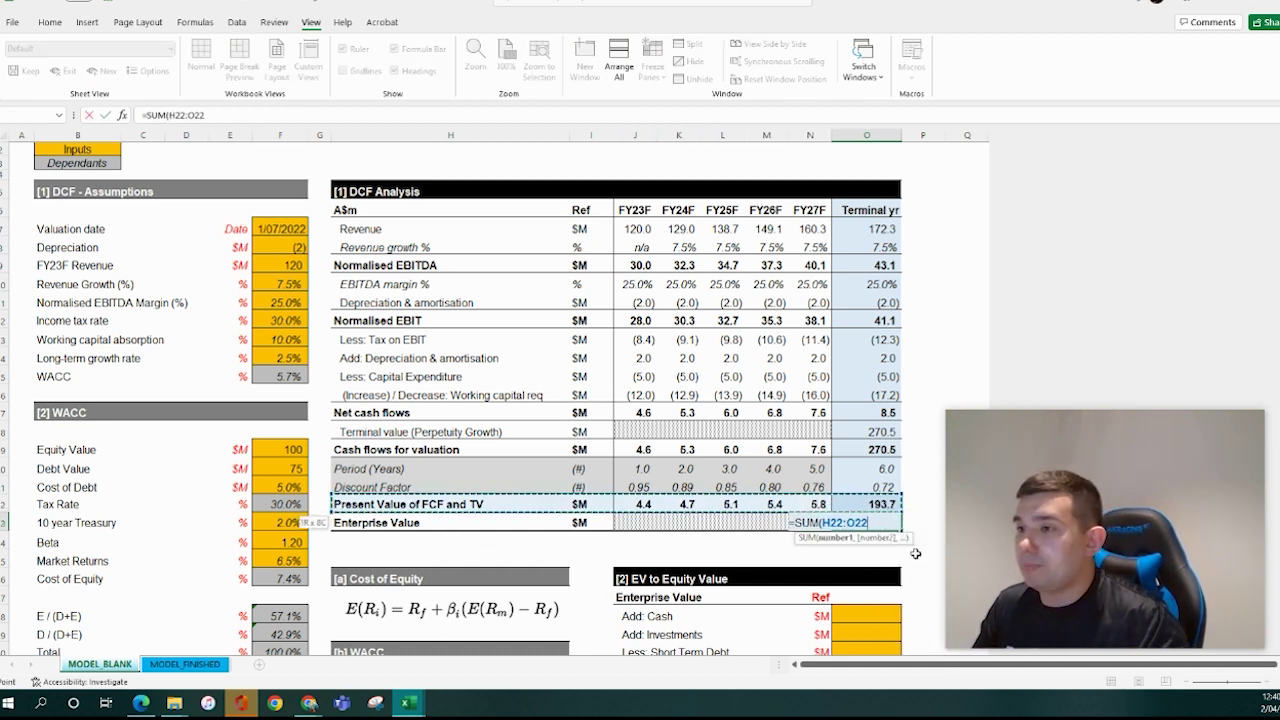
key(shift+Right)
key(shift+Right)
key(Return)
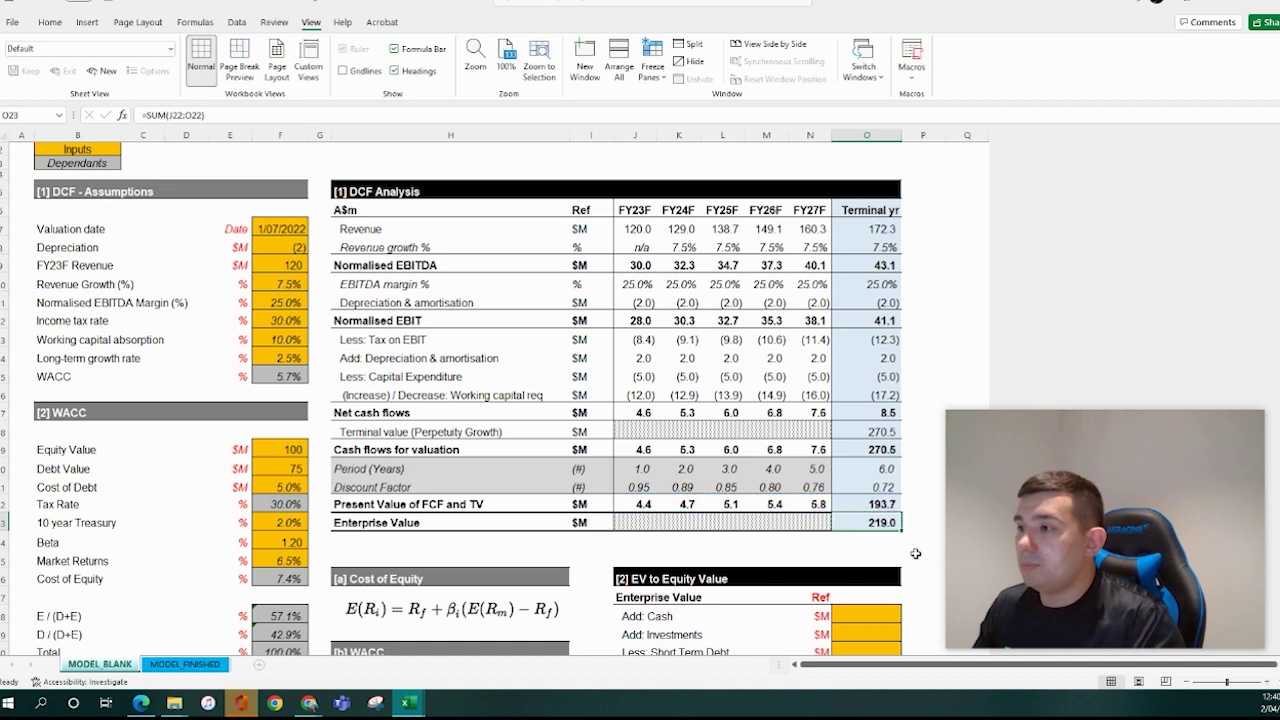
key(Return)
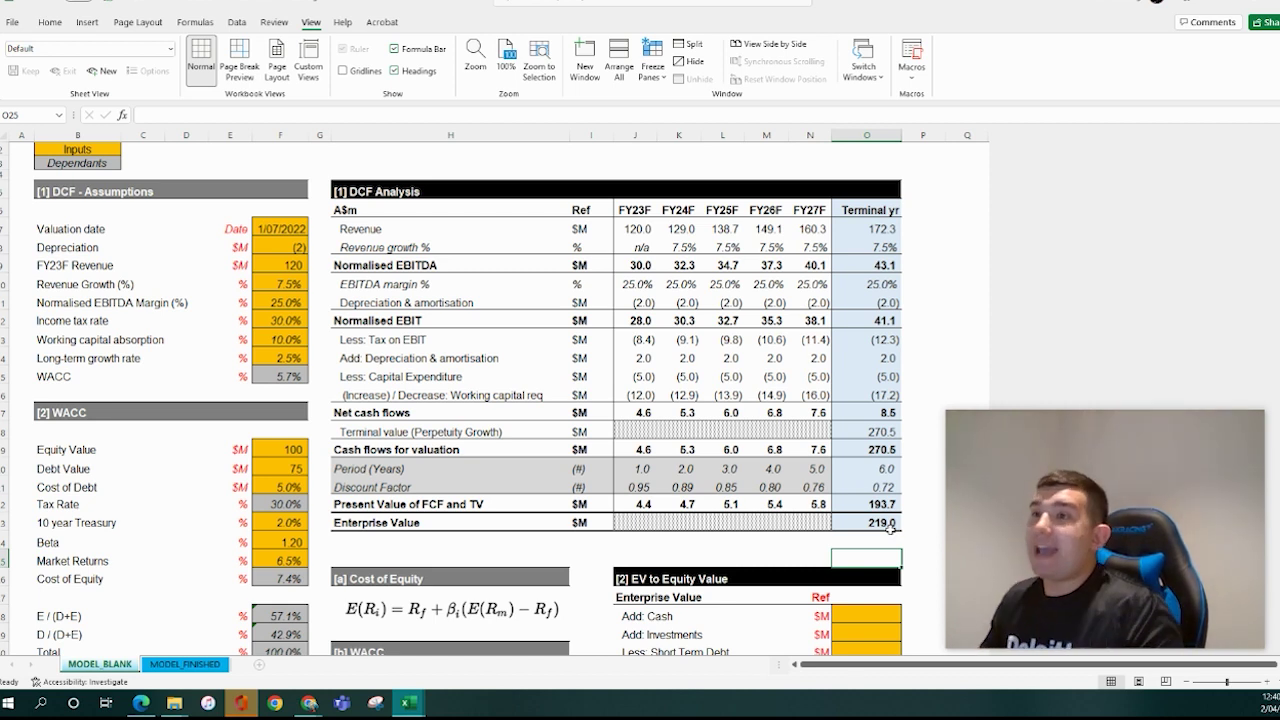
Try Revenue Growth at 10% and Normalised EBITDA Margin at 20%, undoing each change
click(299, 285)
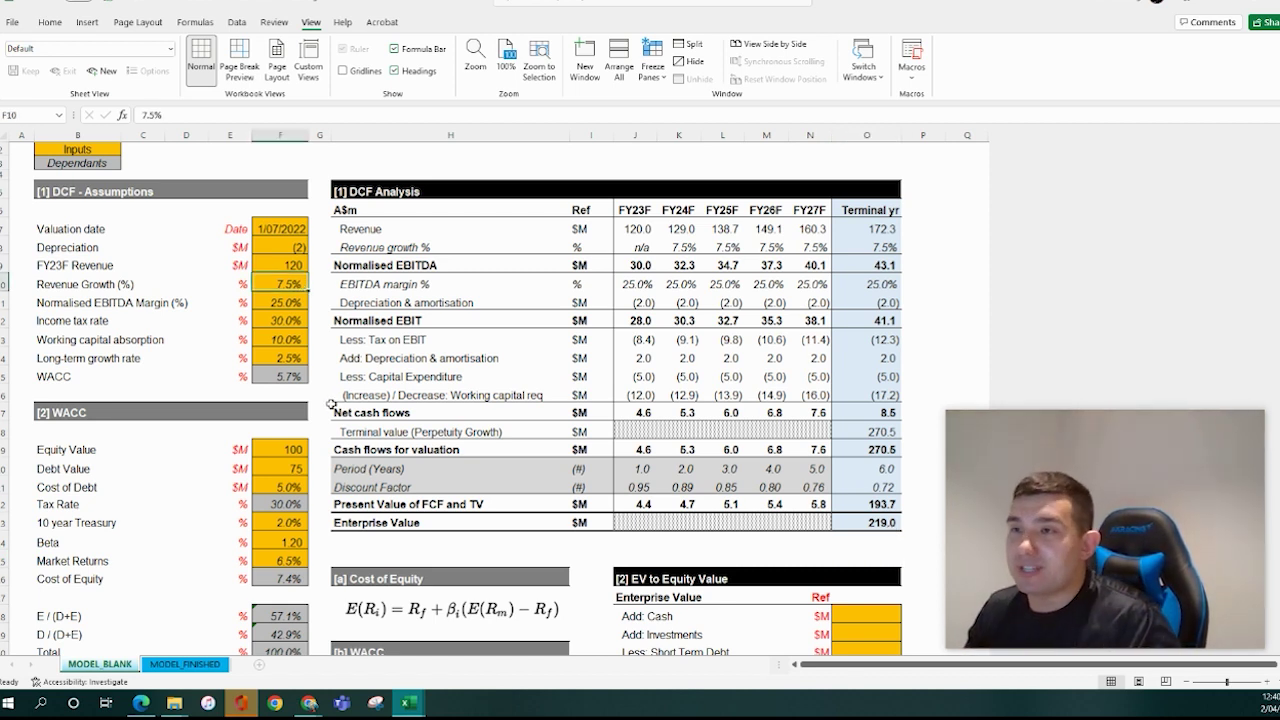
text(10)
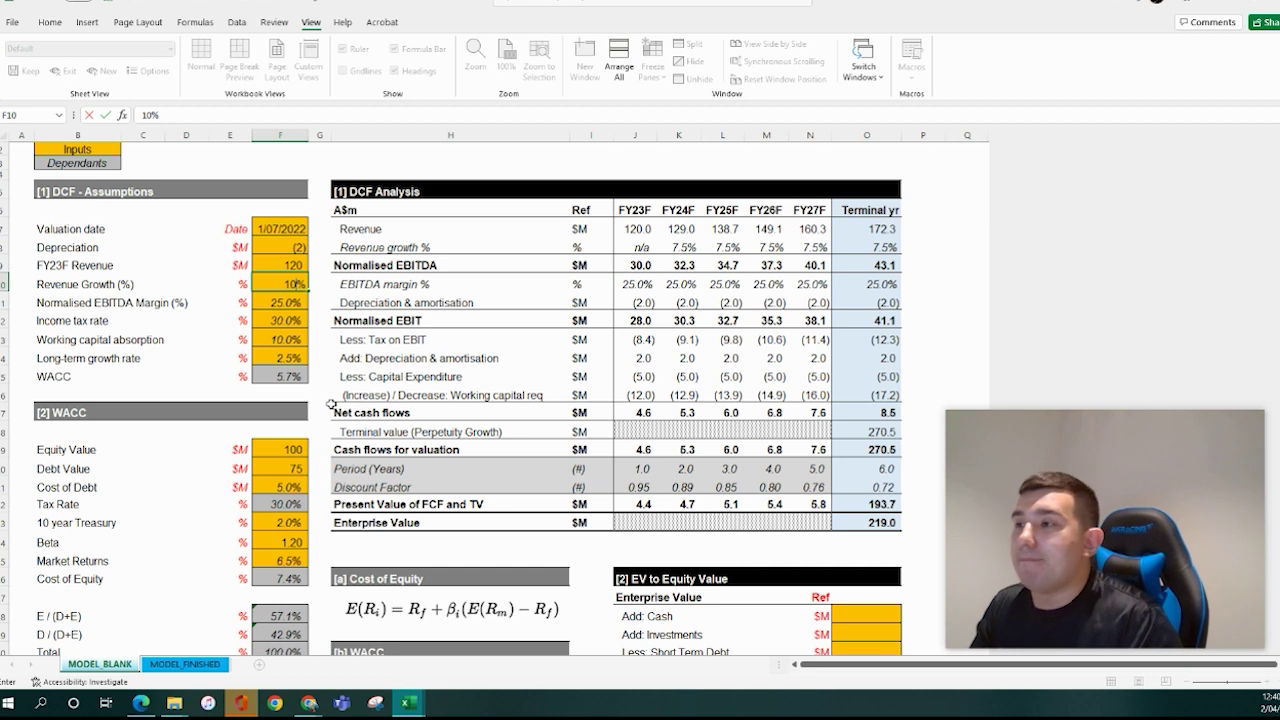
key(Return)
key(ctrl+z)
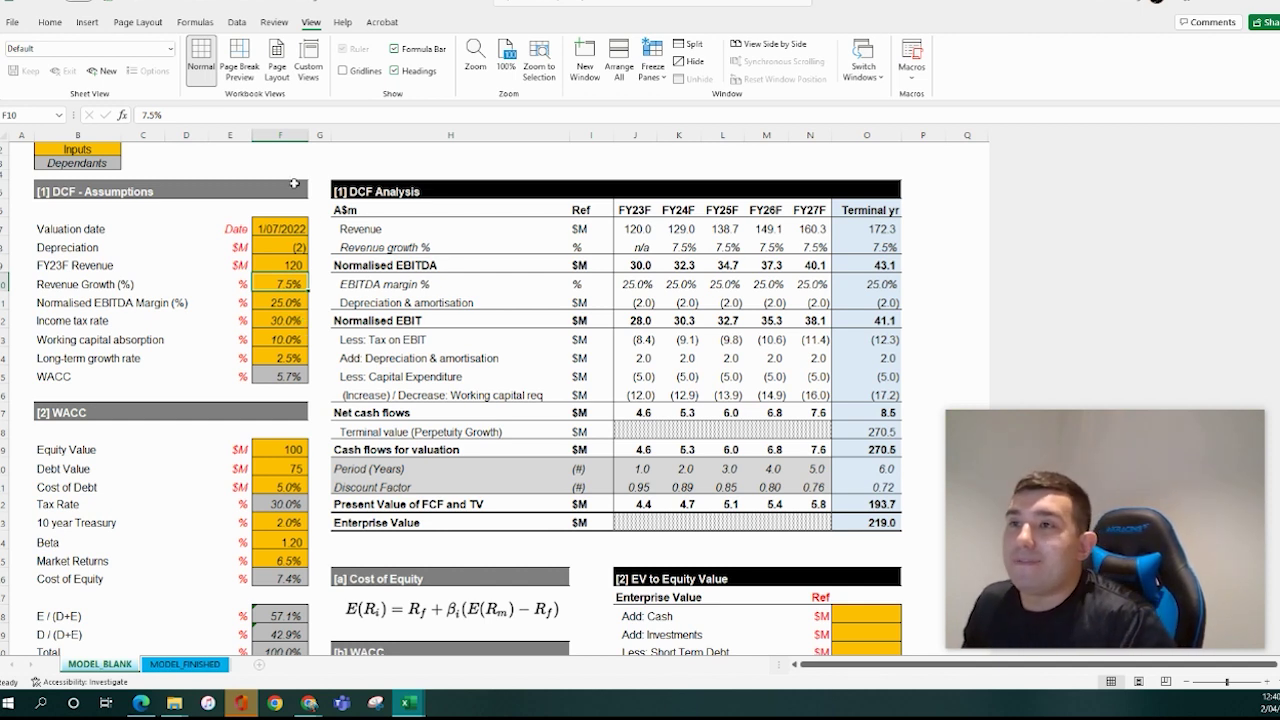
click(292, 300)
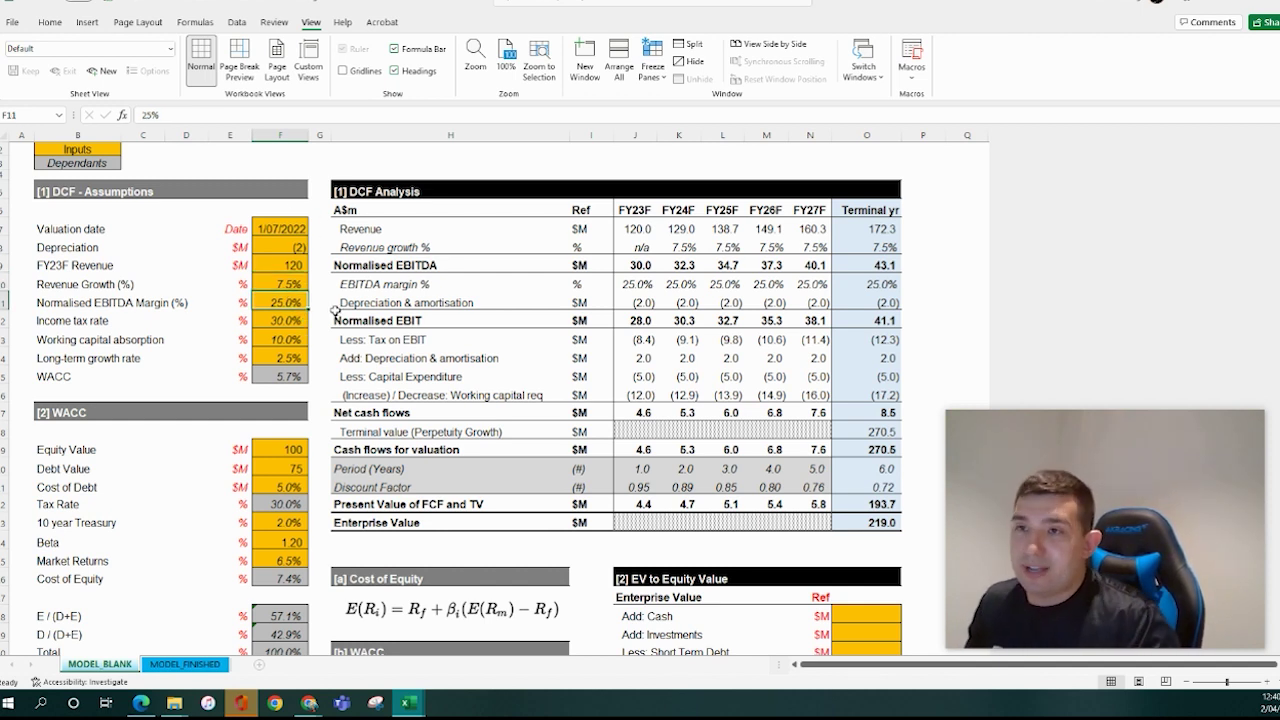
text(20)
key(Return)
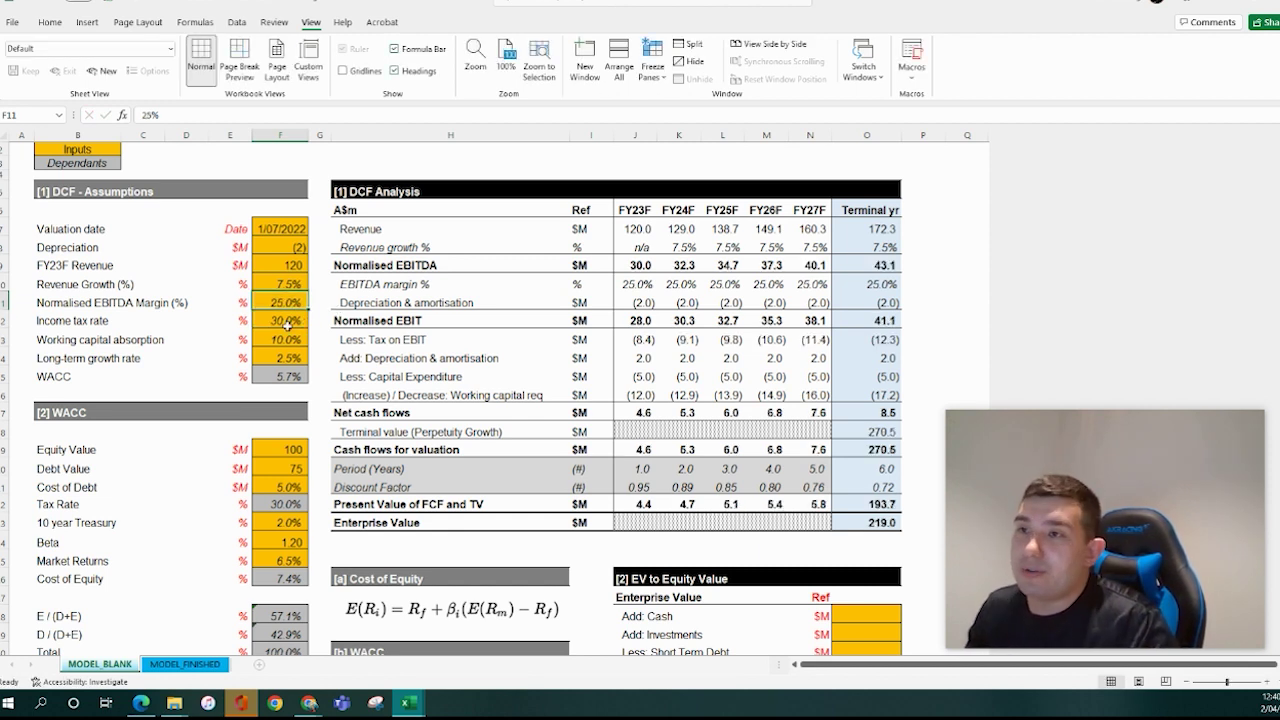
Examine how working capital absorption, the cash flows, periods and discount factors feed the present values and the Enterprise Value formula
click(287, 341)
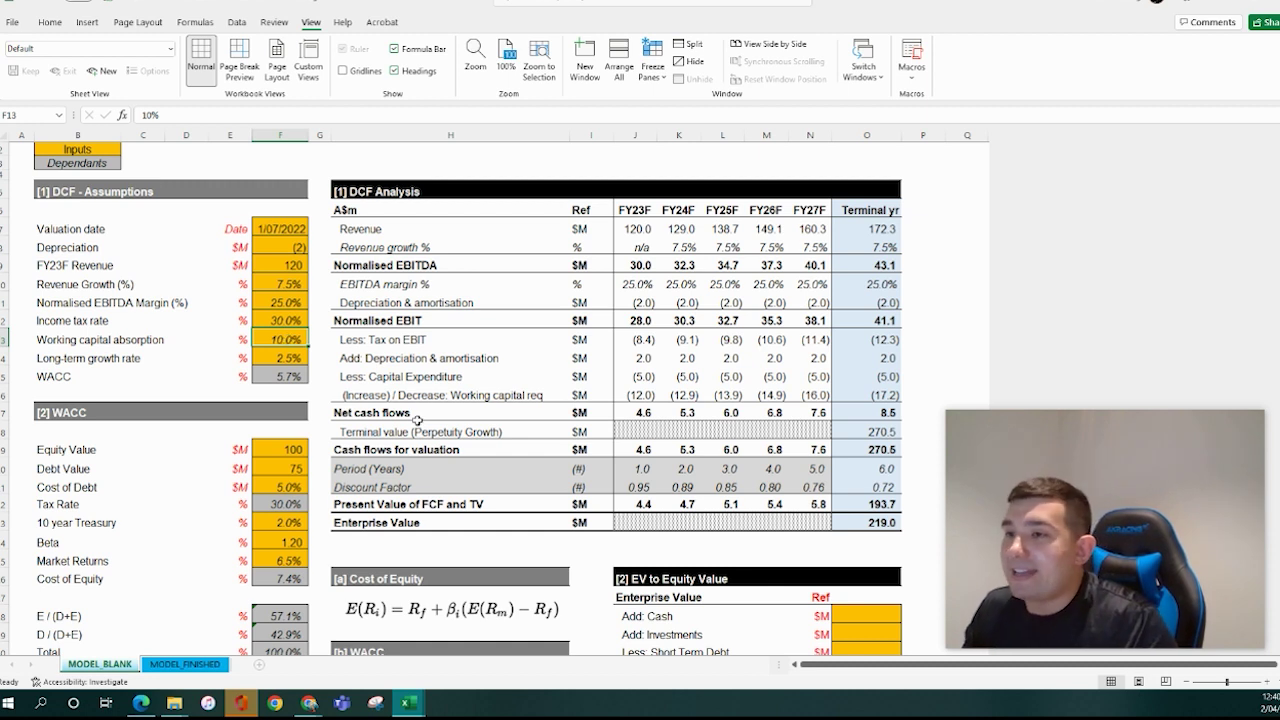
click(410, 452)
drag(648, 474, 912, 502)
click(808, 503)
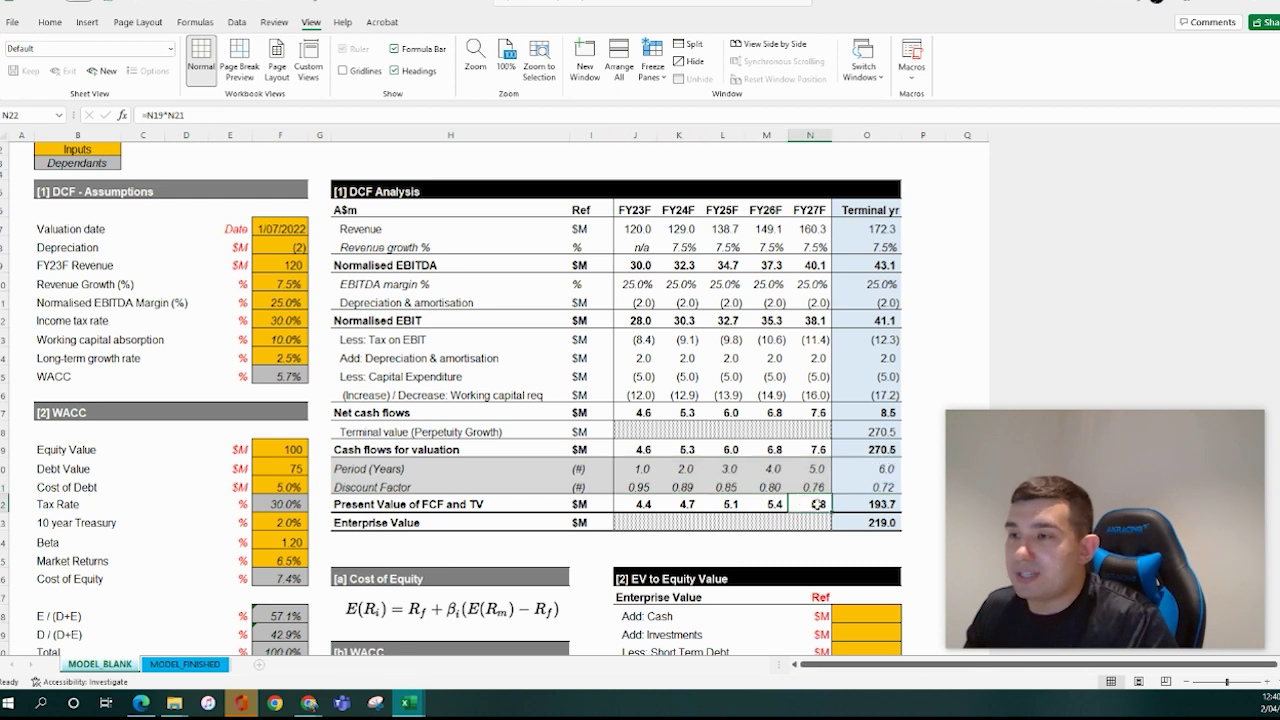
click(866, 521)
double_click(868, 516)
key(Escape)
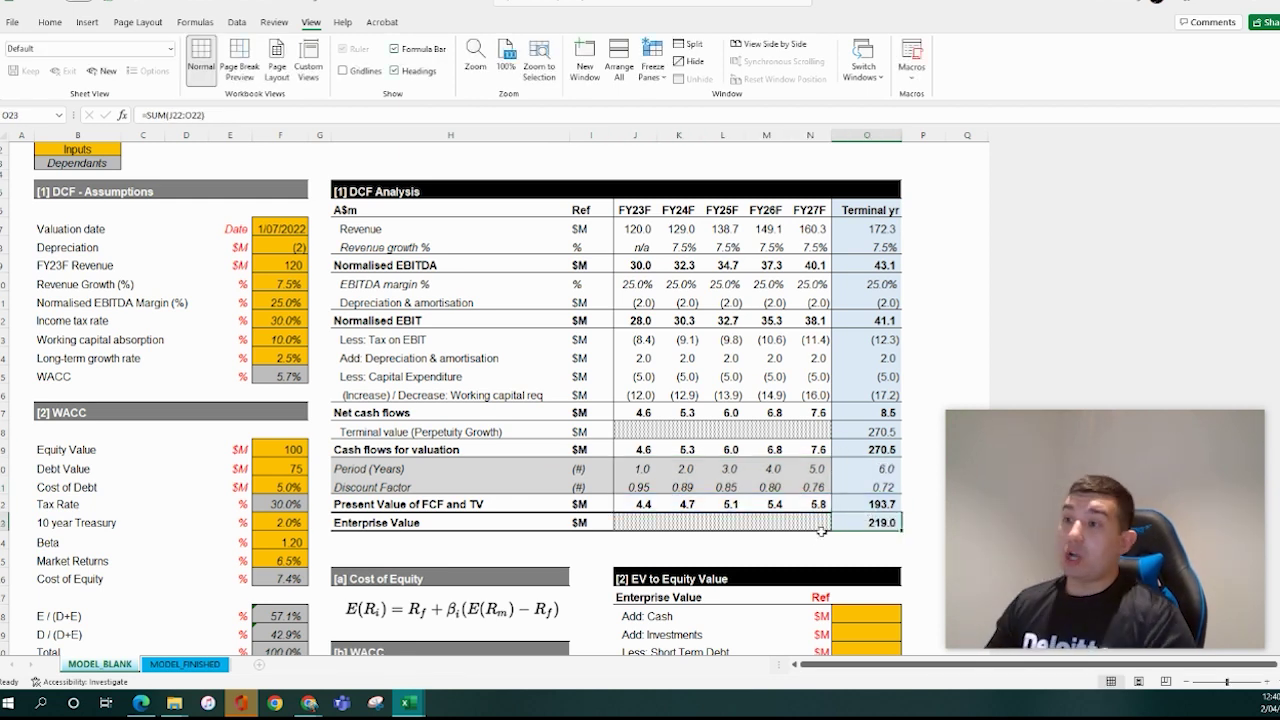
click(818, 537)
scroll(820, 530, down, 1)
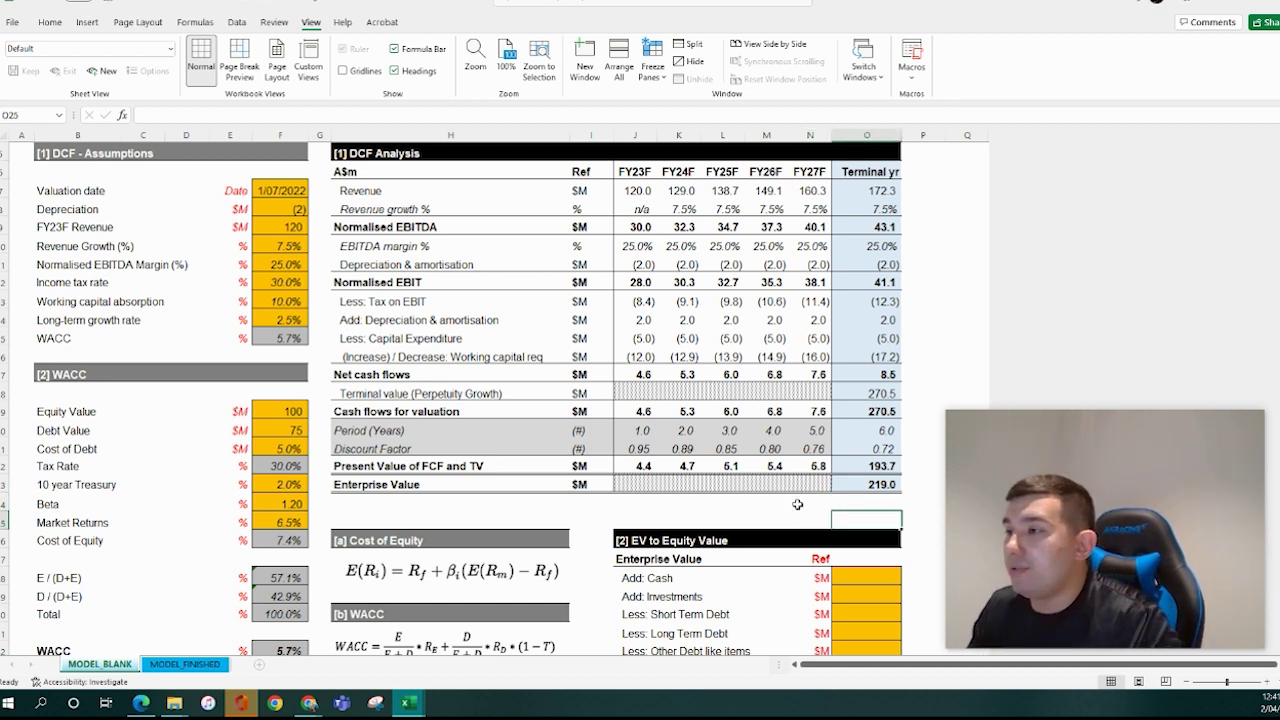
drag(872, 508, 435, 518)
drag(834, 511, 853, 508)
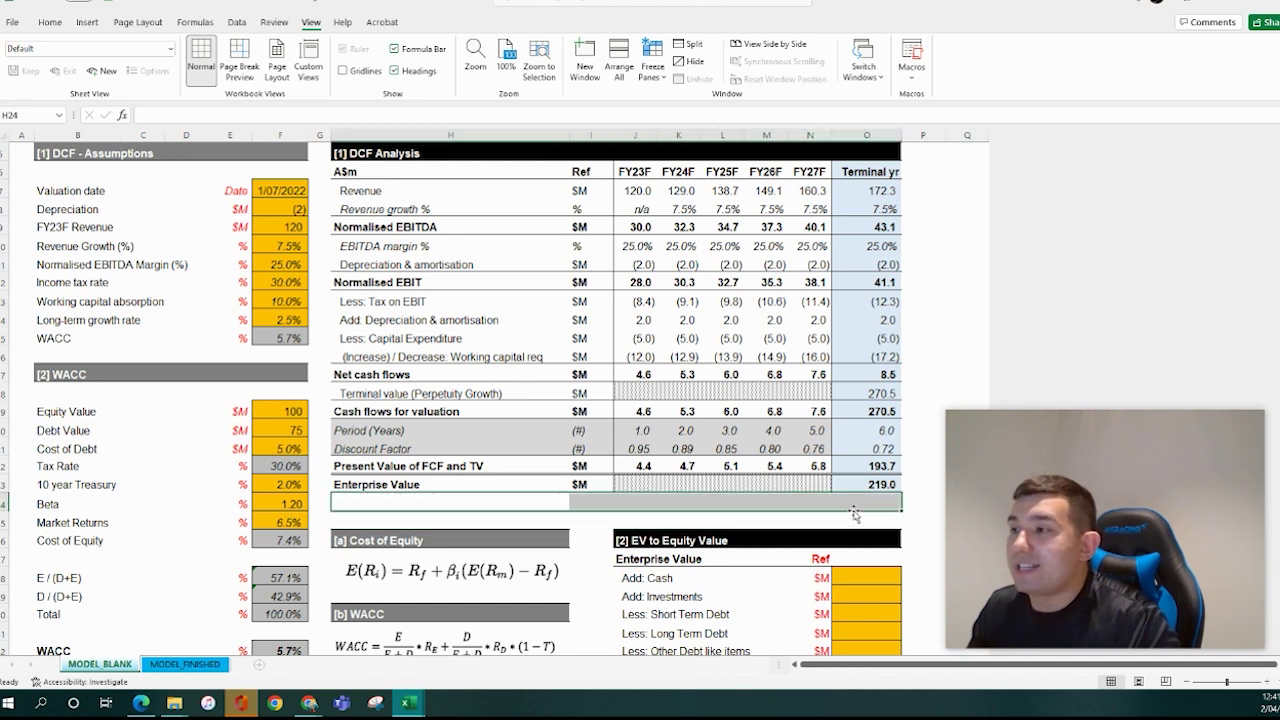
click(470, 500)
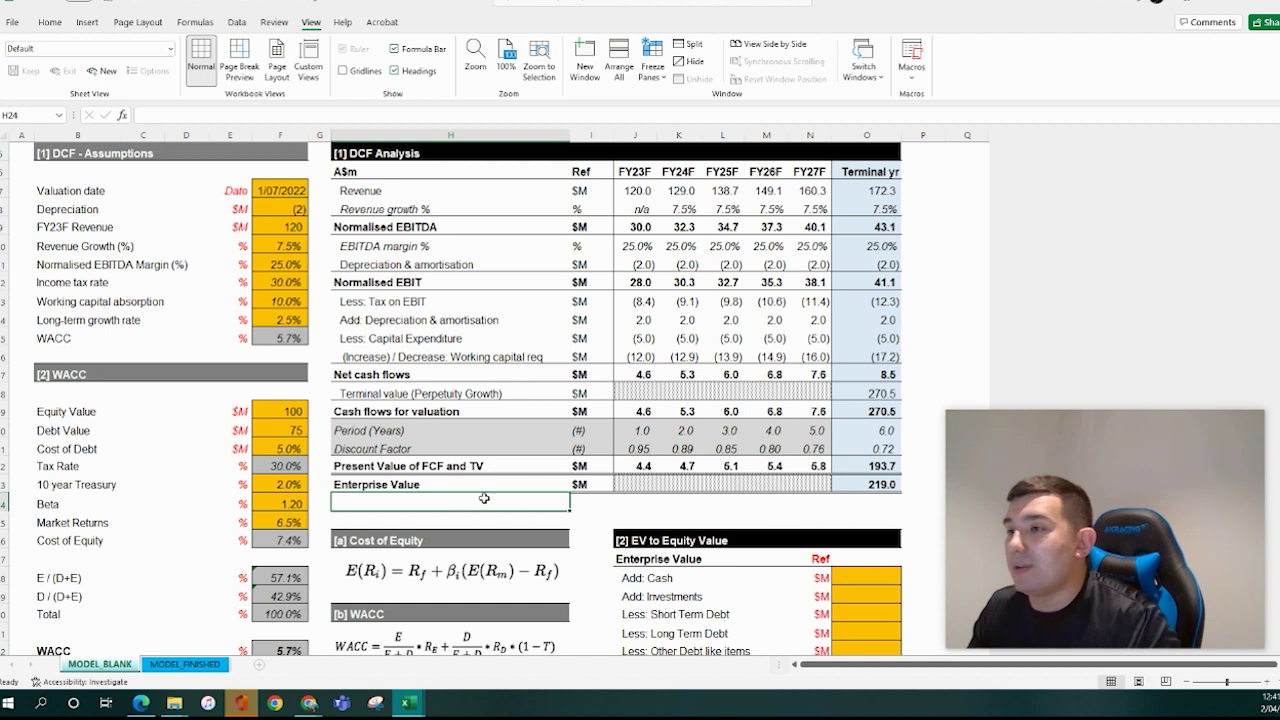
Link the Enterprise Value in O27 of the EV to Equity Value section to the DCF result with =O23
click(855, 505)
scroll(857, 505, down, 1)
click(857, 505)
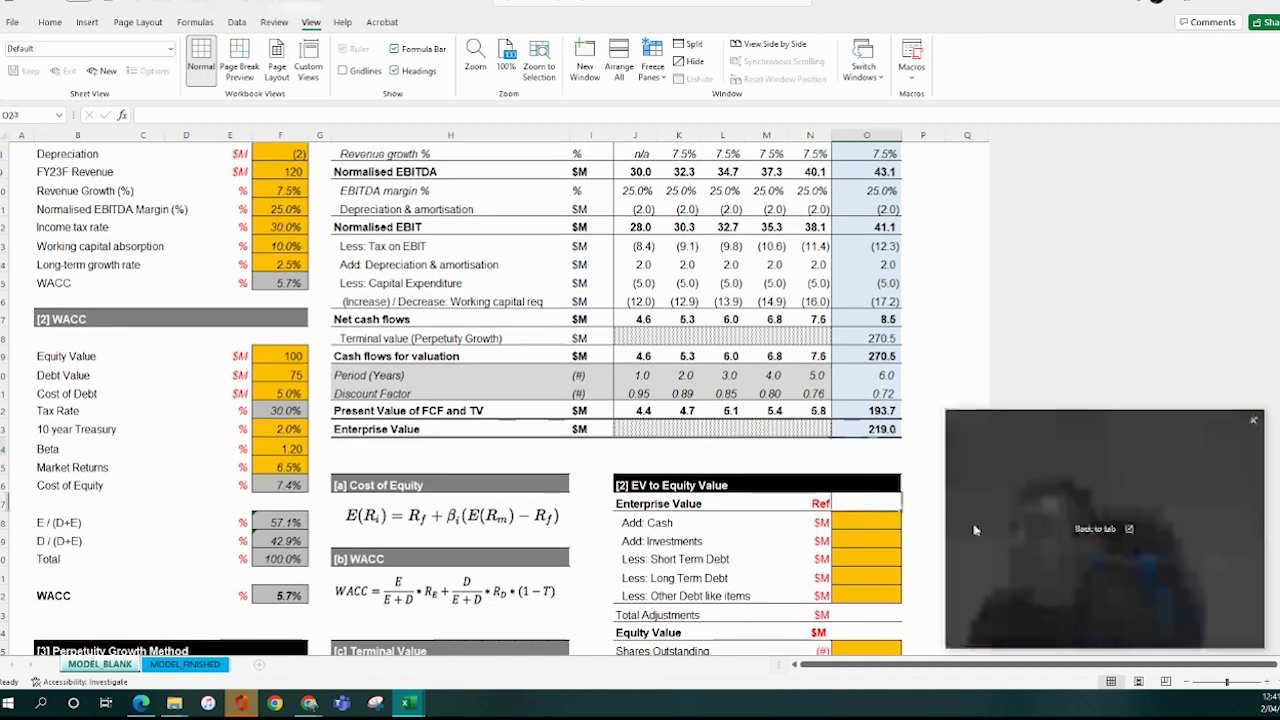
text(=)
click(875, 430)
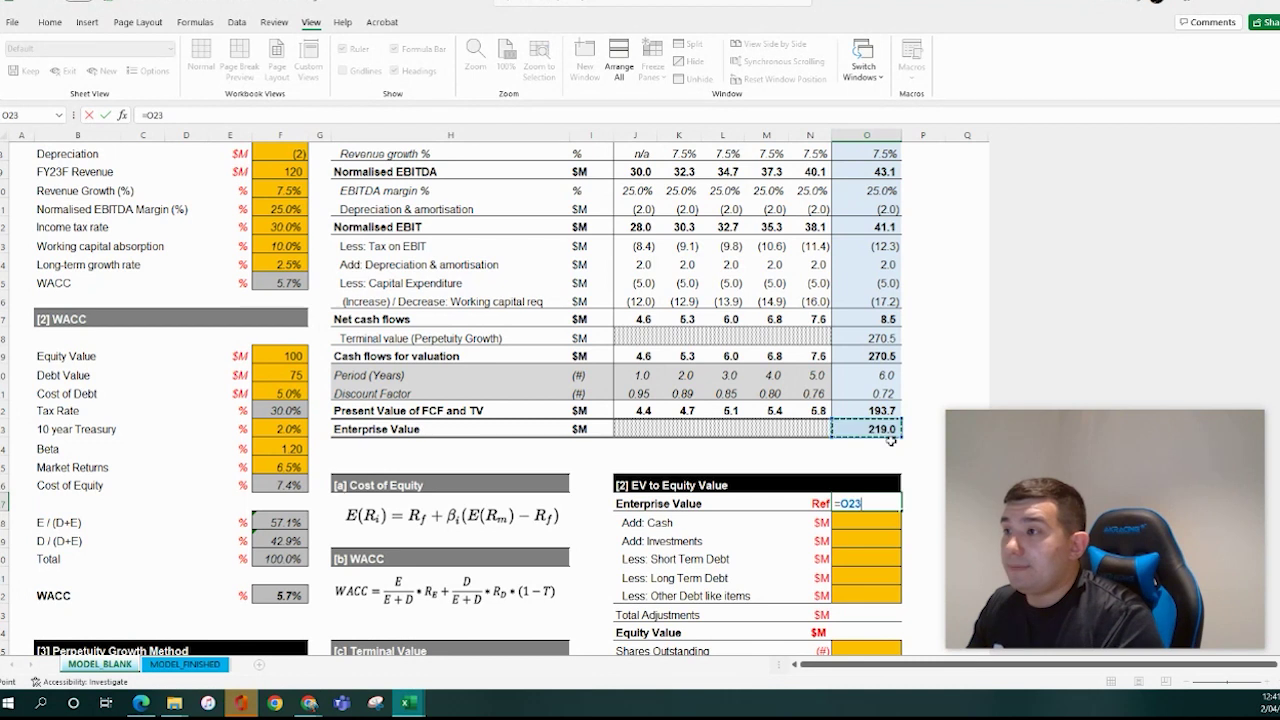
key(Return)
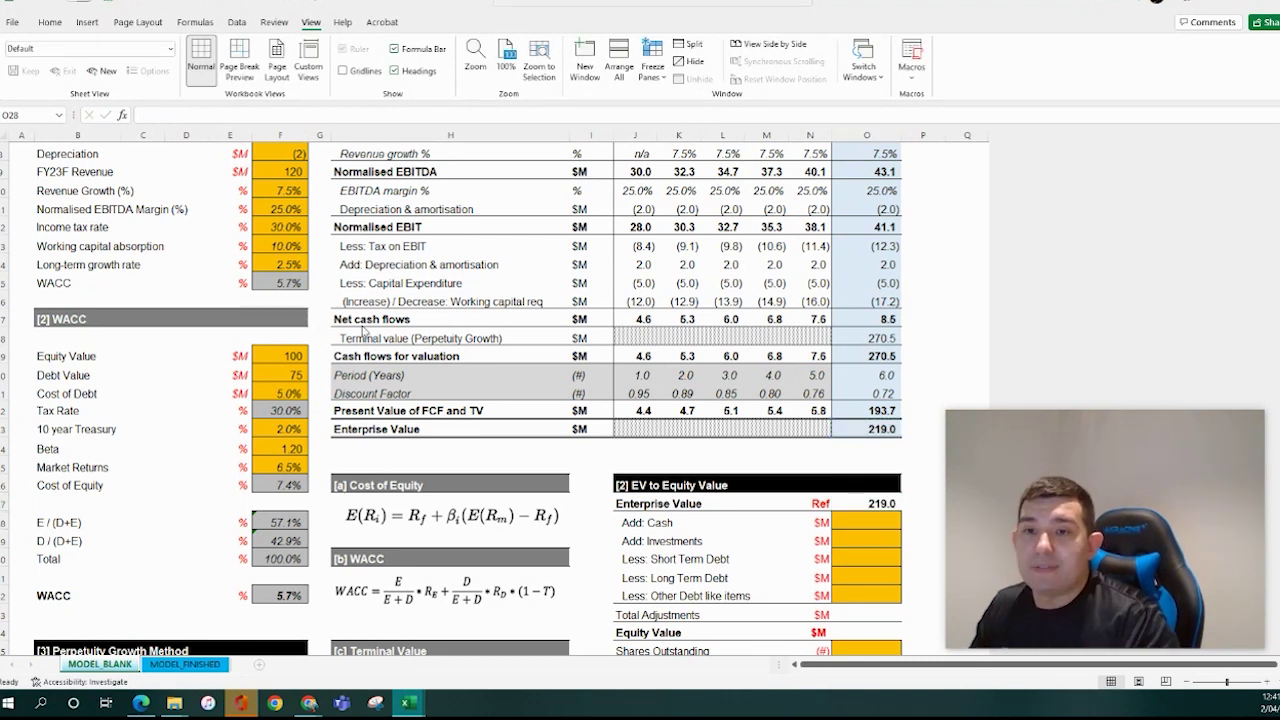
Enter the EV to Equity Value adjustments: Cash 75, Investments 50 and Short Term Debt -25
click(866, 520)
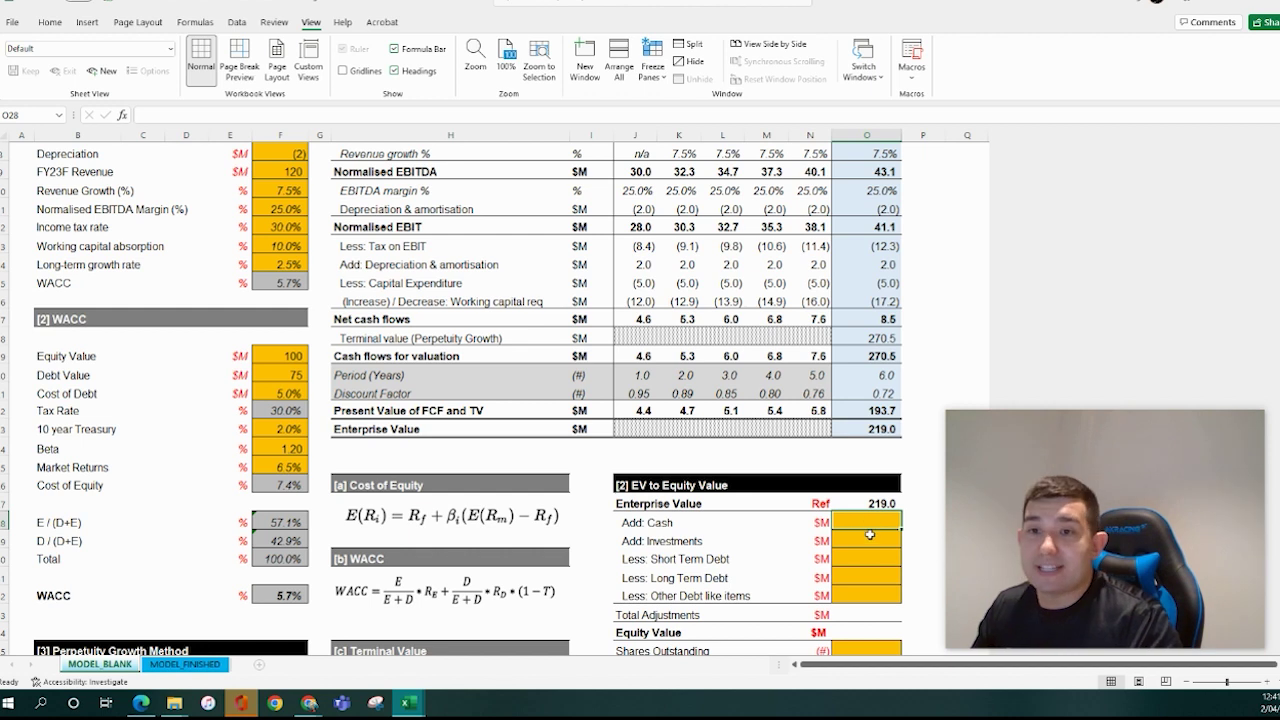
text(75)
key(Return)
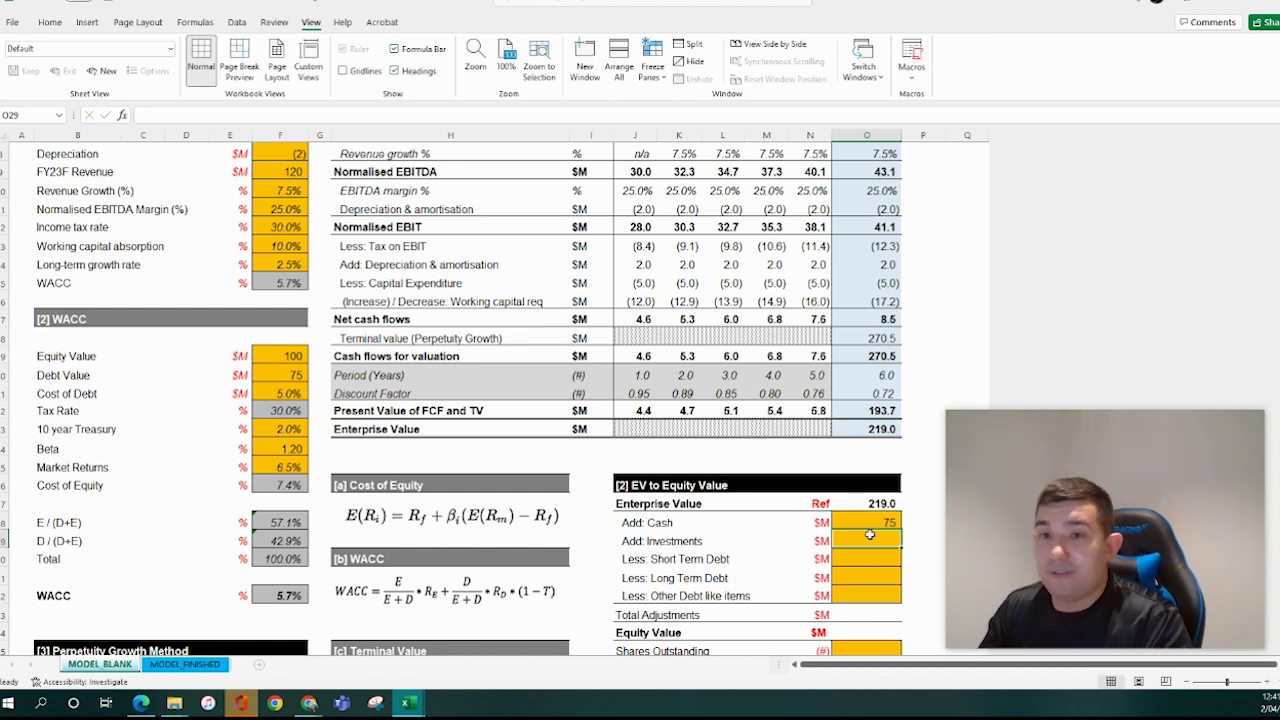
text(50)
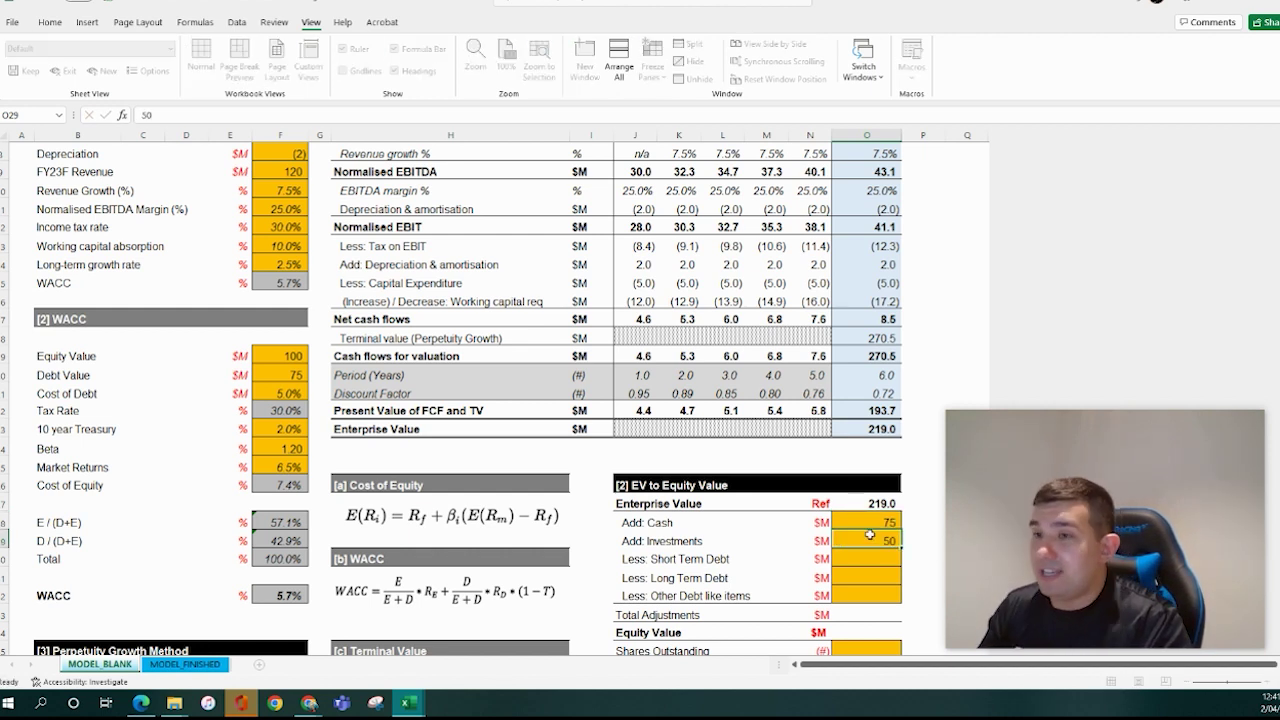
key(Return)
text(-25)
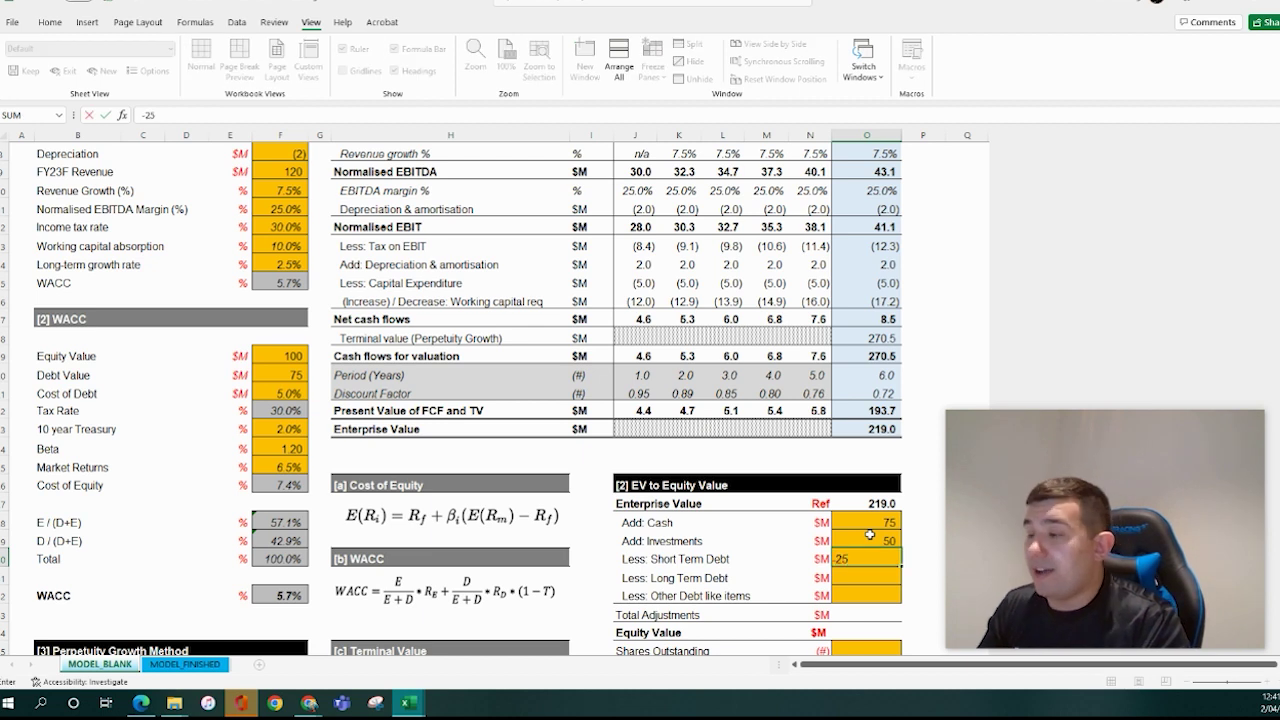
key(Return)
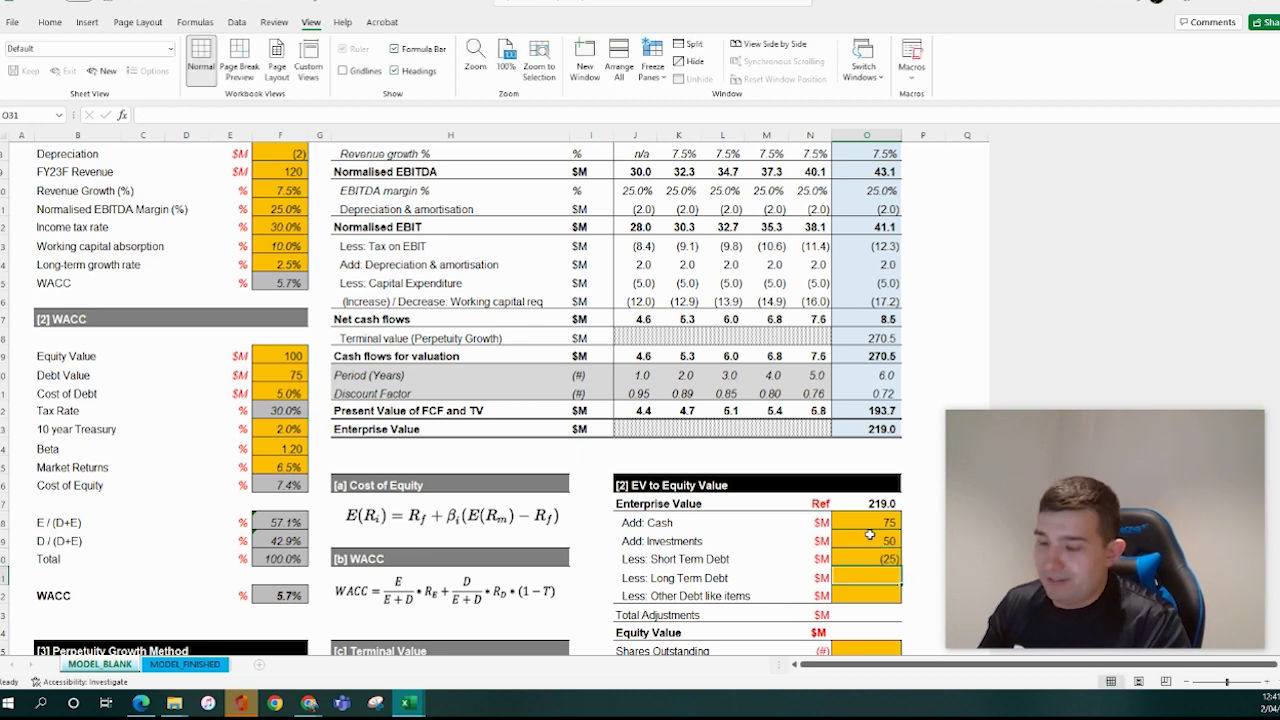
Enter Long Term Debt as -50 and Other Debt like items as -5 in the EV to Equity Value section
text(-)
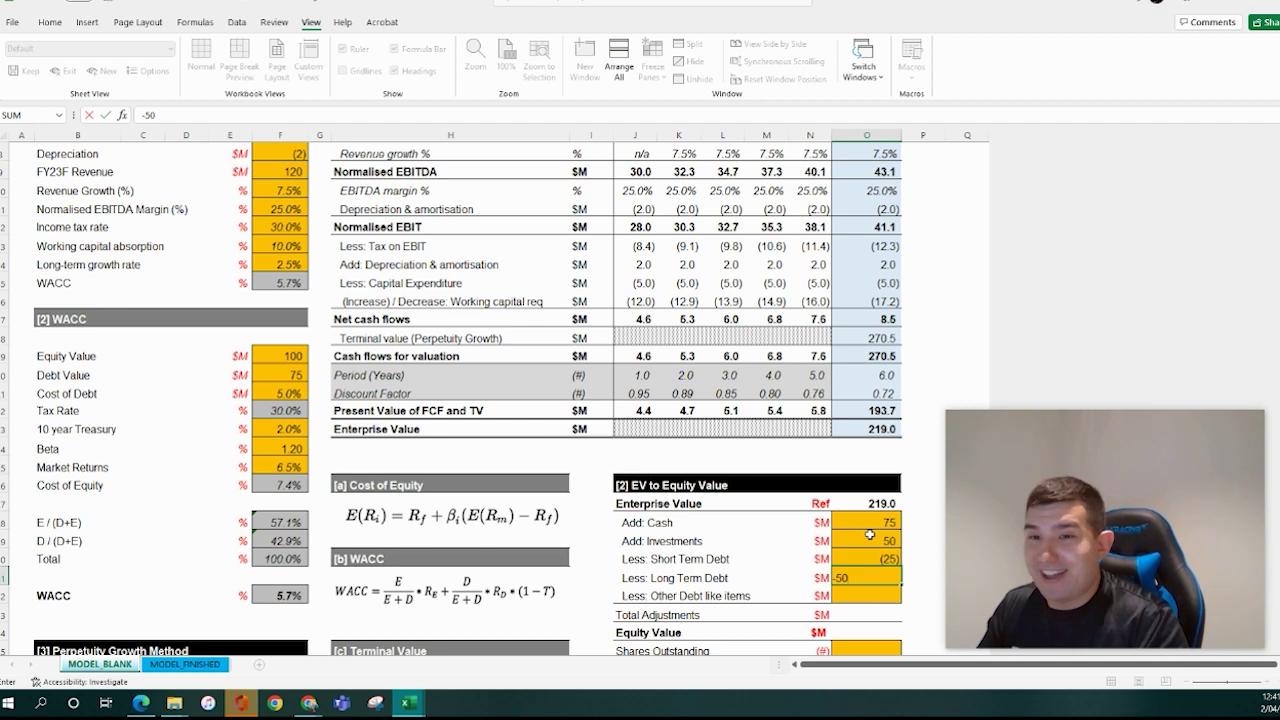
text(50)
key(Return)
text(-5)
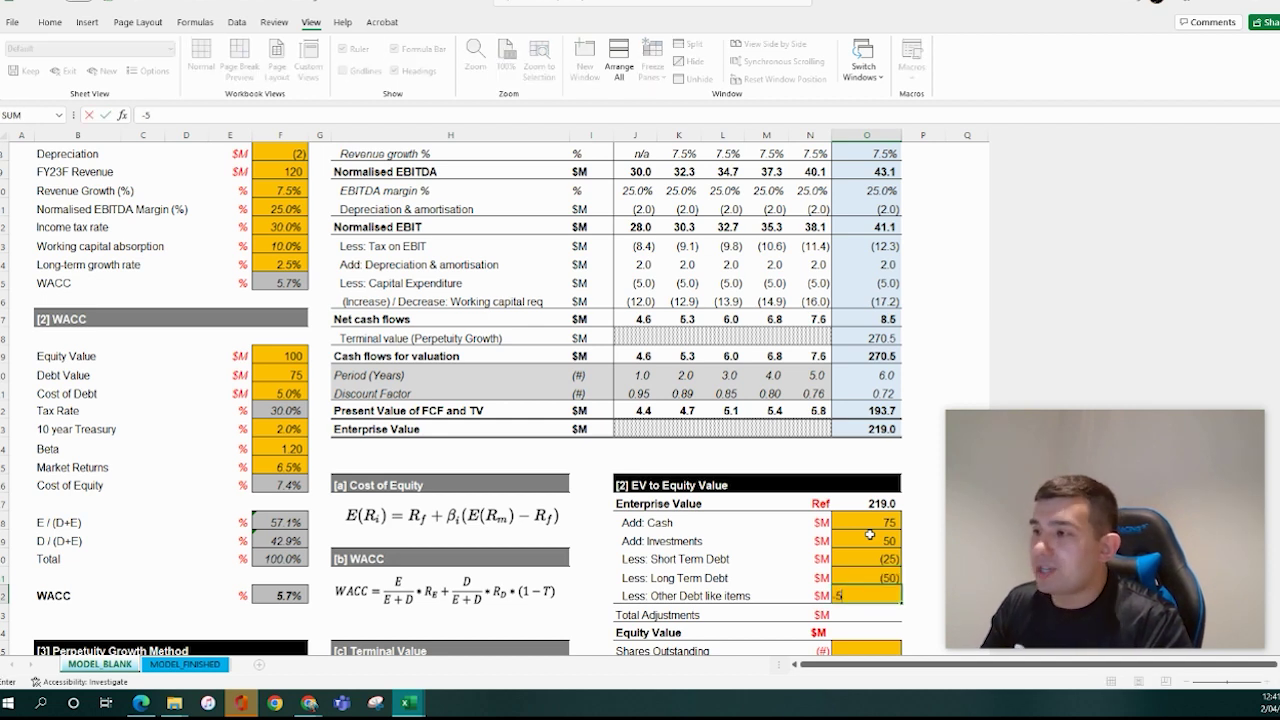
key(Return)
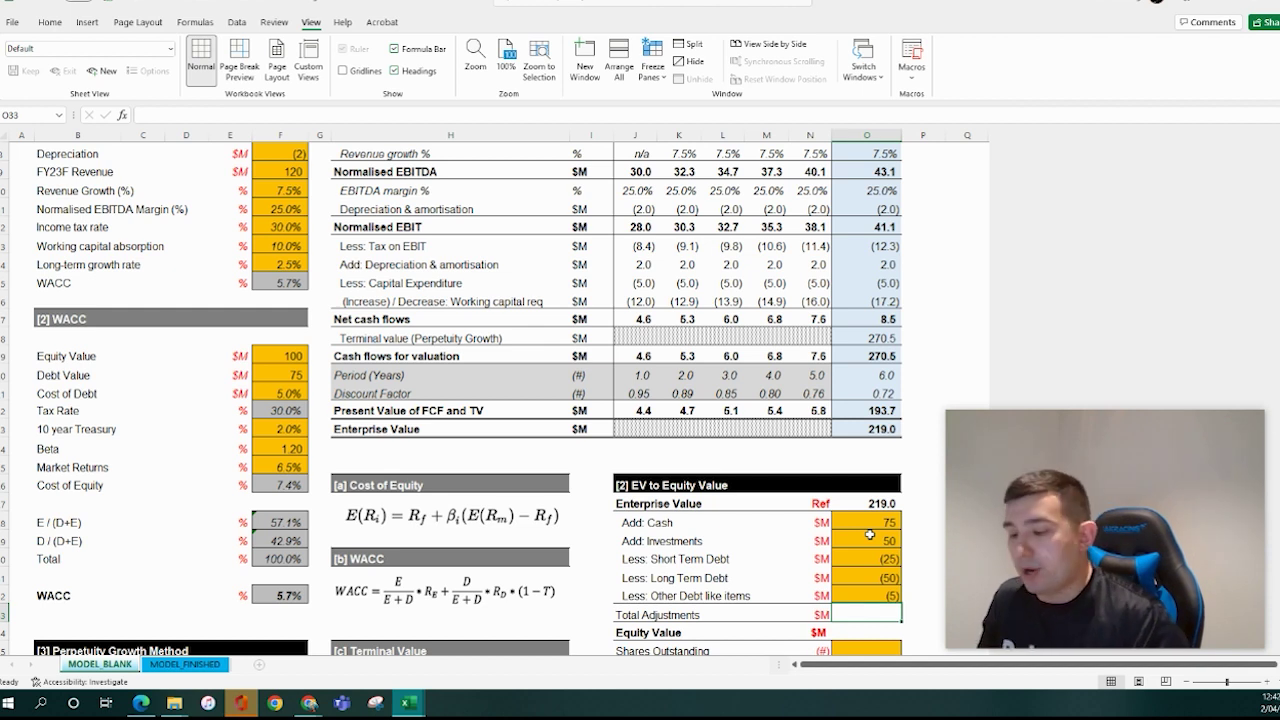
Calculate Total Adjustments in O33 by summing the five adjustment lines with =SUM(O28:O32)
text(=SUM()
key(Up)
key(shift+Up)
key(shift+Up)
key(shift+Up)
key(shift+Up)
key(Return)
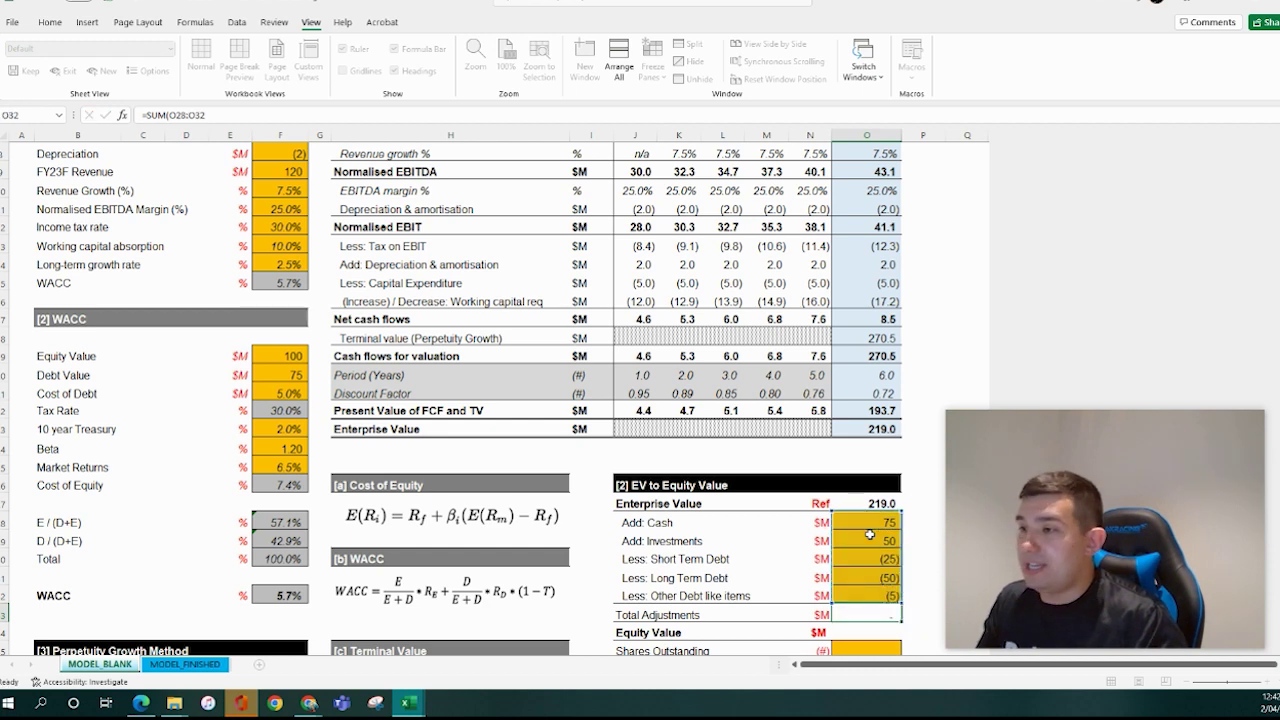
click(880, 613)
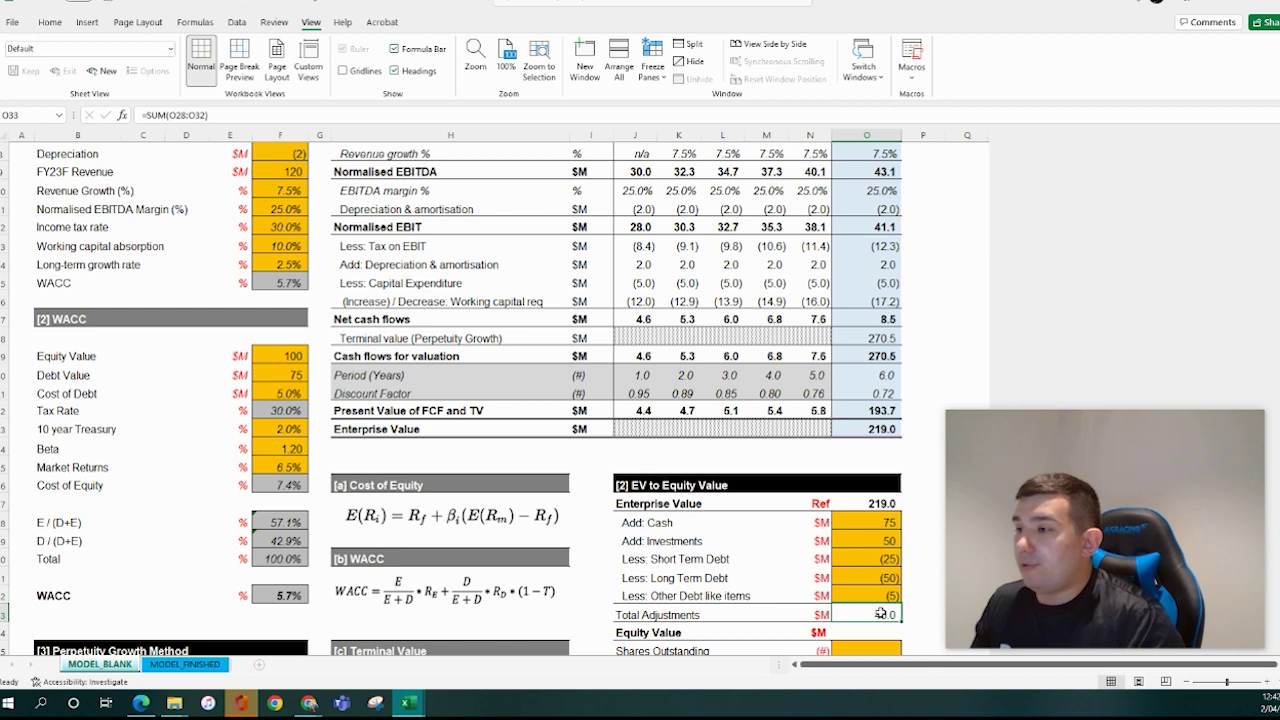
Calculate Equity Value in O34 as Enterprise Value plus Total Adjustments with =O27+O33
key(Down)
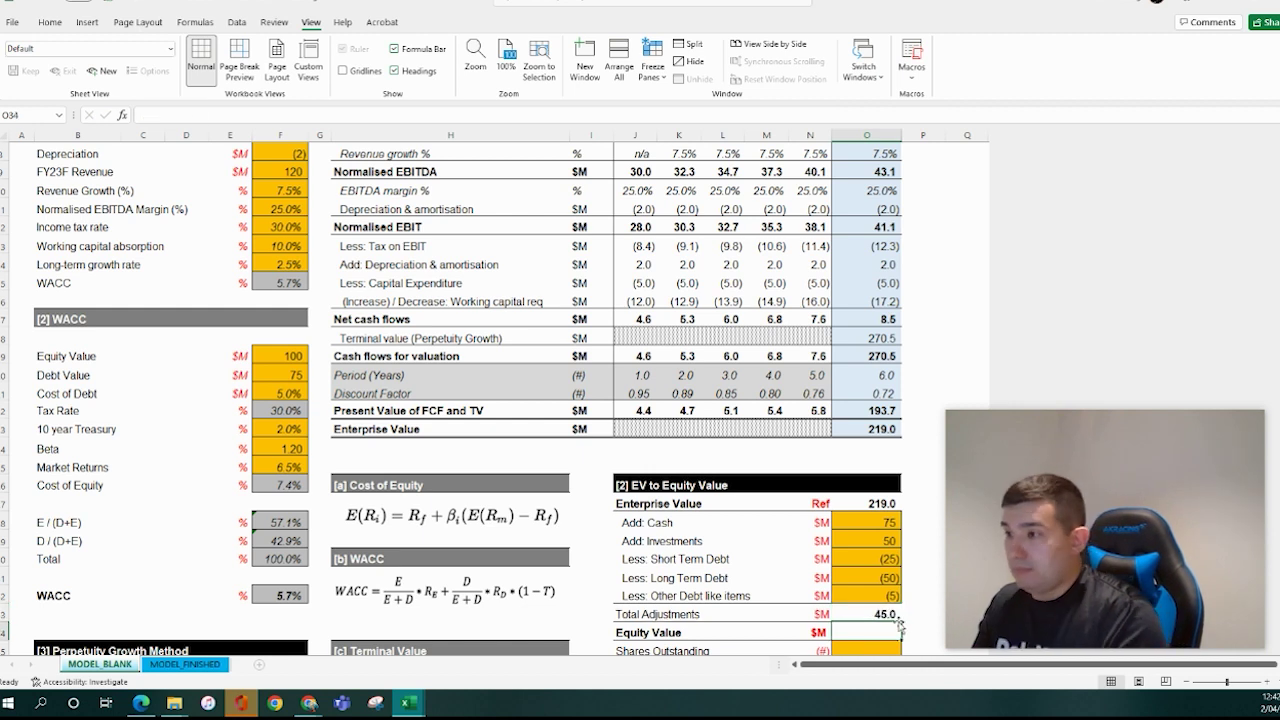
text(=)
click(888, 505)
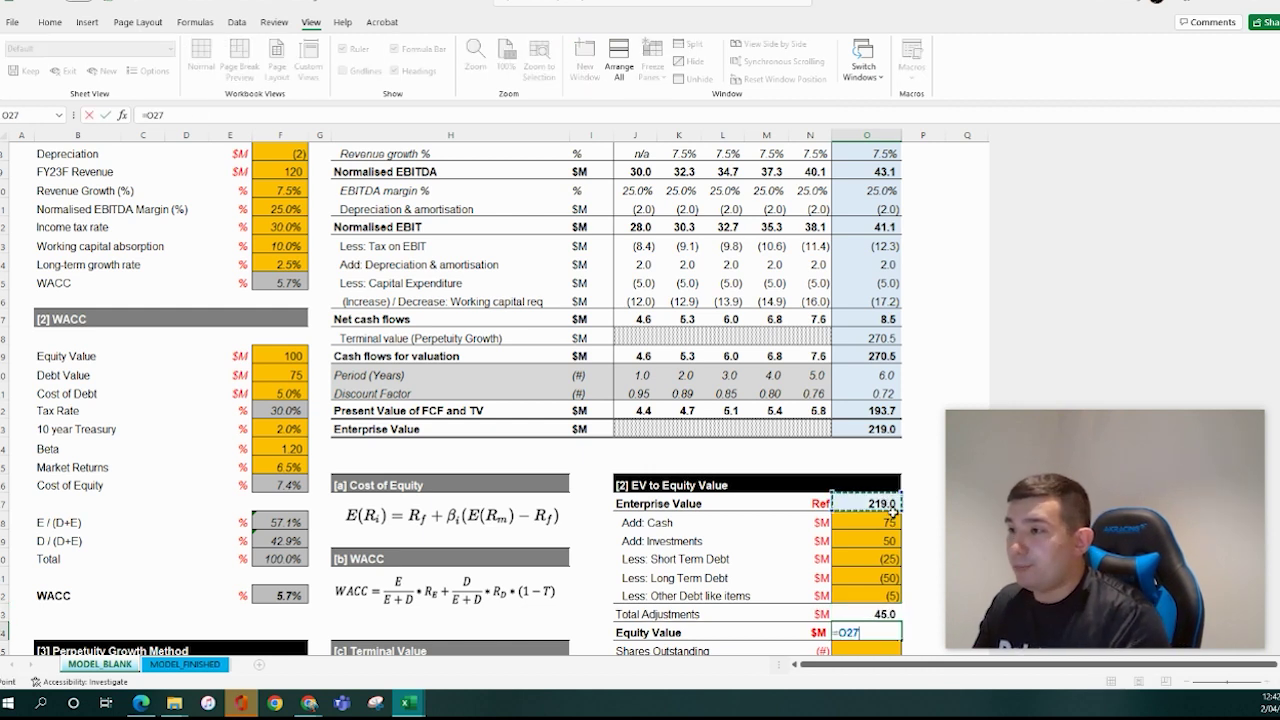
text(+)
click(886, 614)
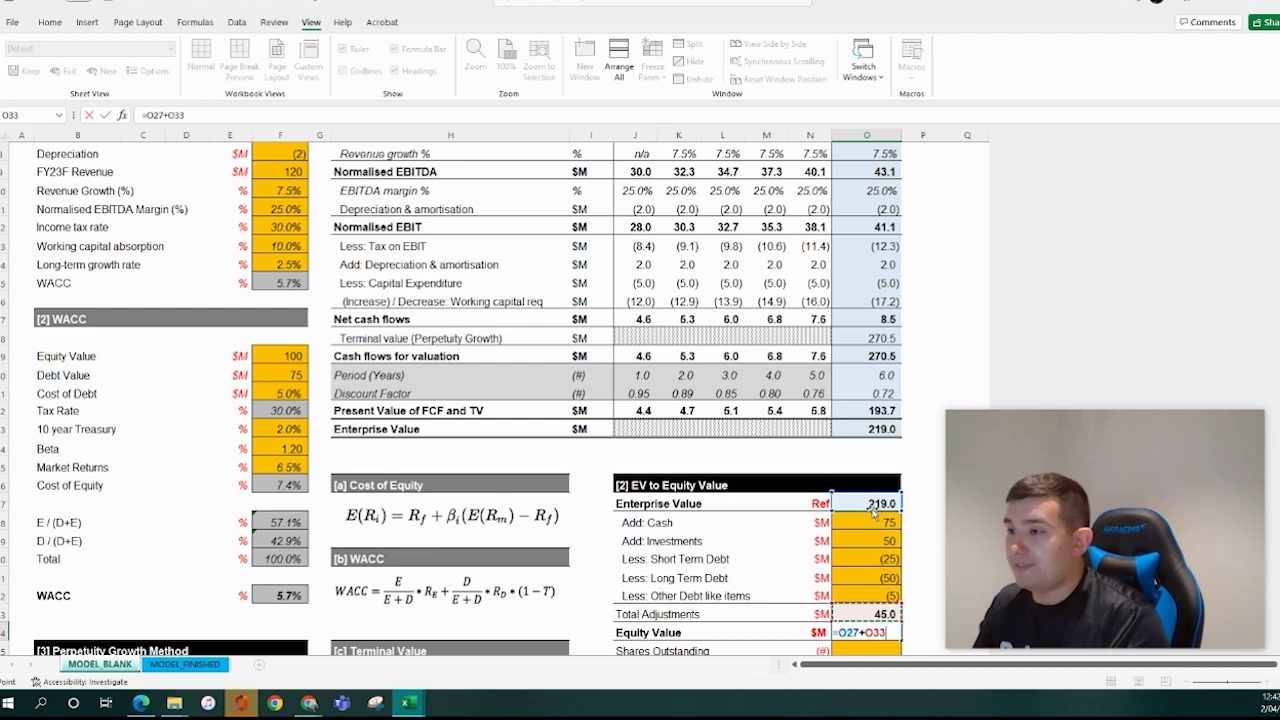
key(Return)
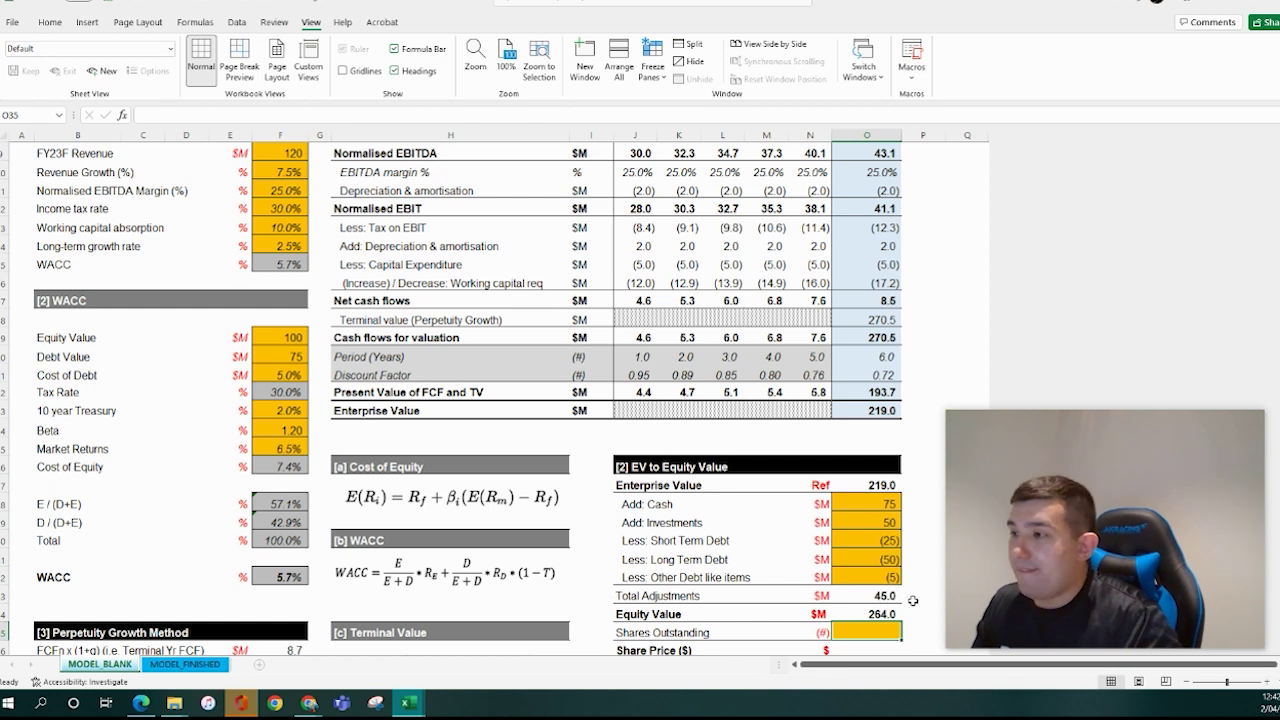
click(892, 612)
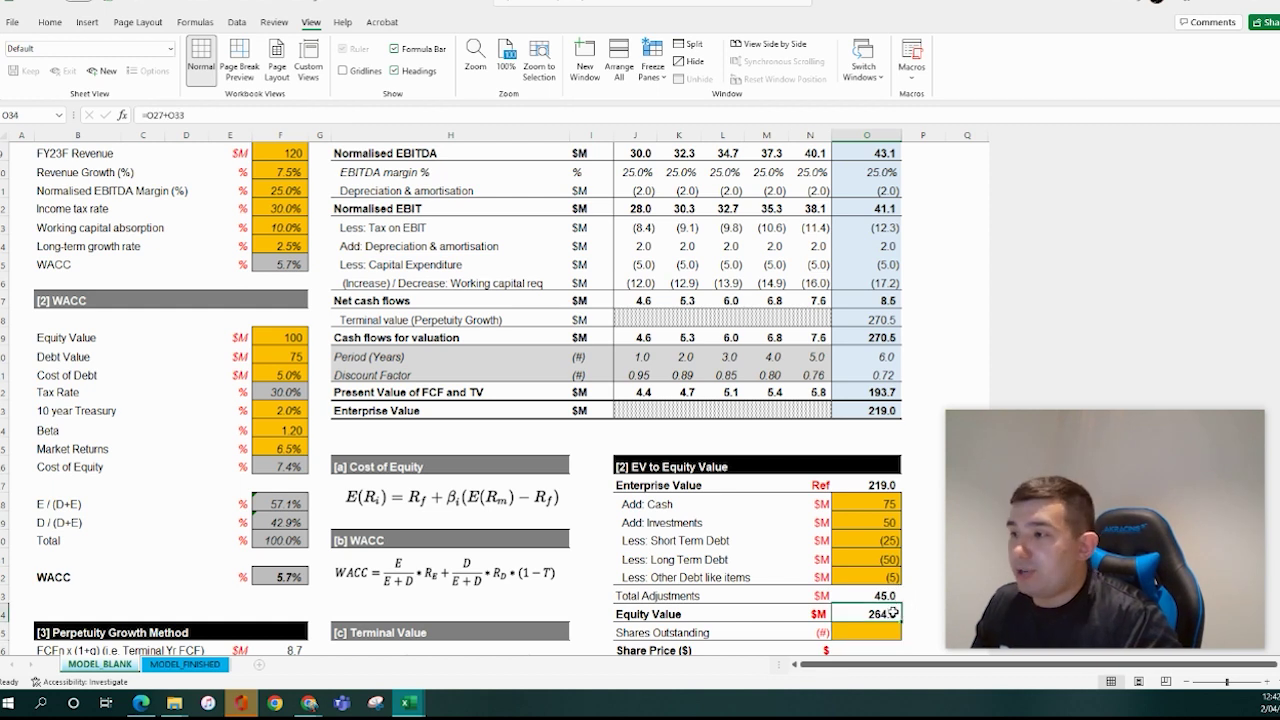
Enter 10000 as Shares Outstanding in O35
scroll(890, 610, down, 1)
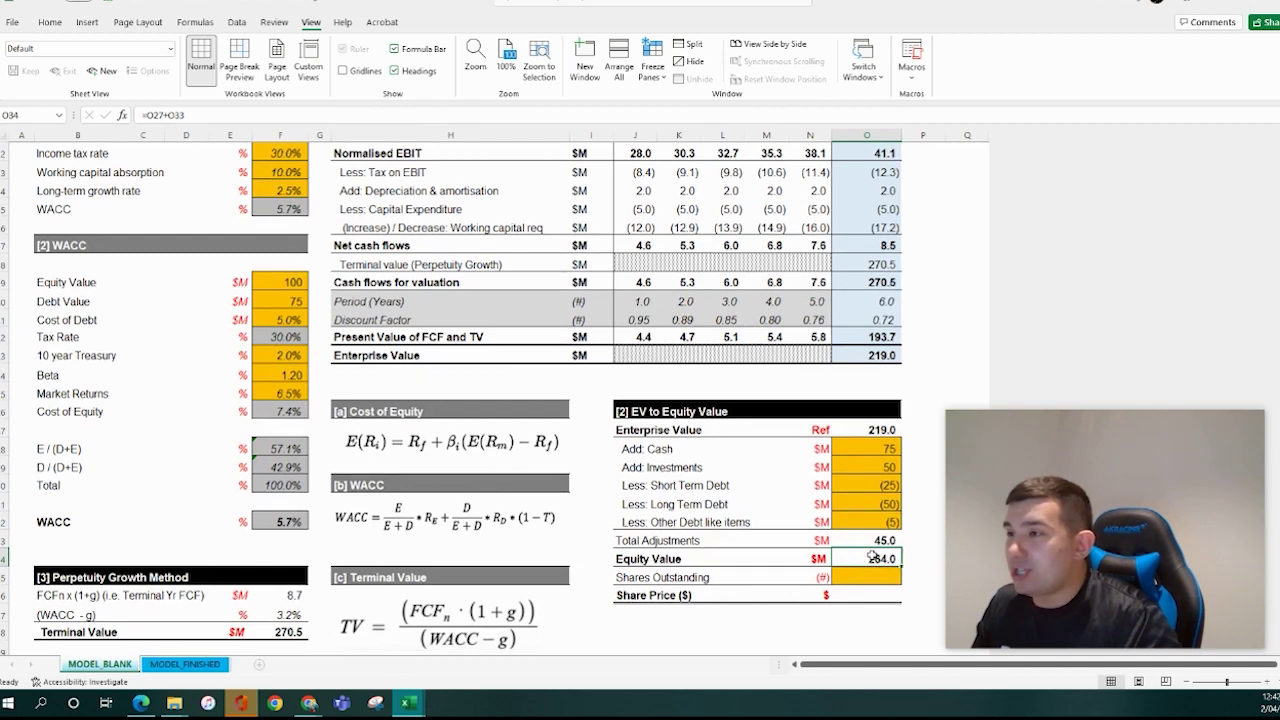
click(877, 576)
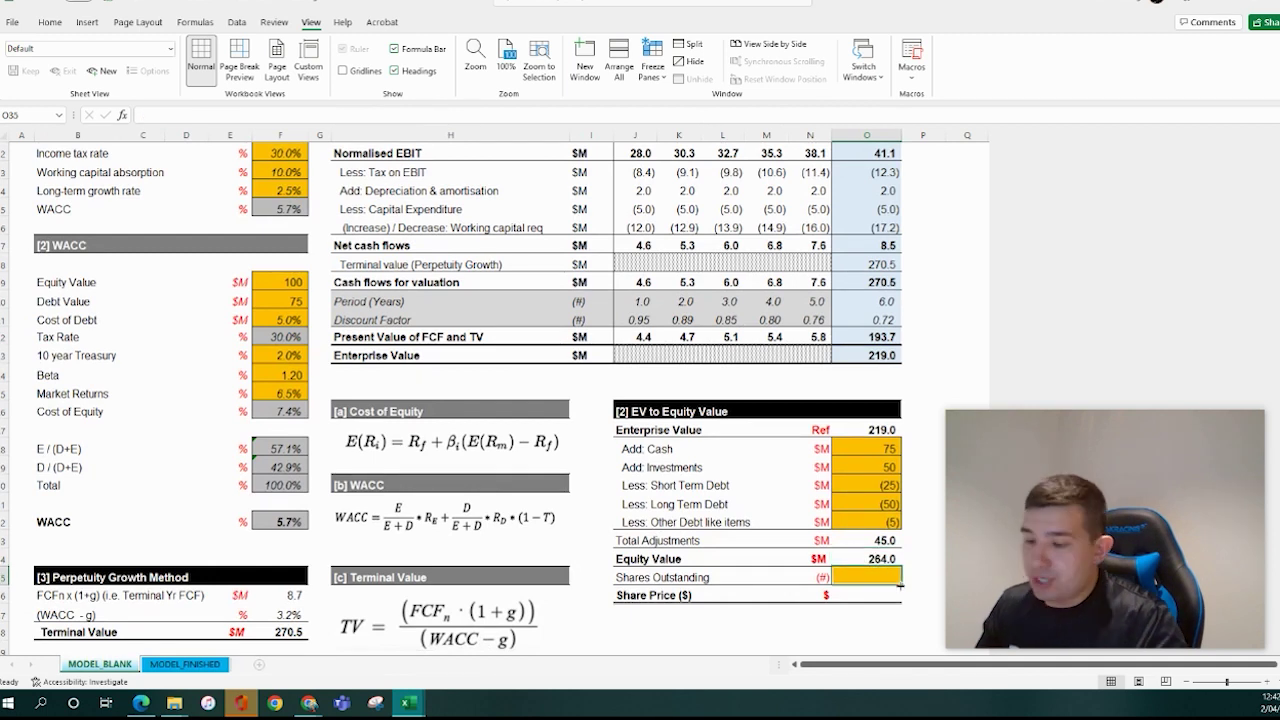
text(10000)
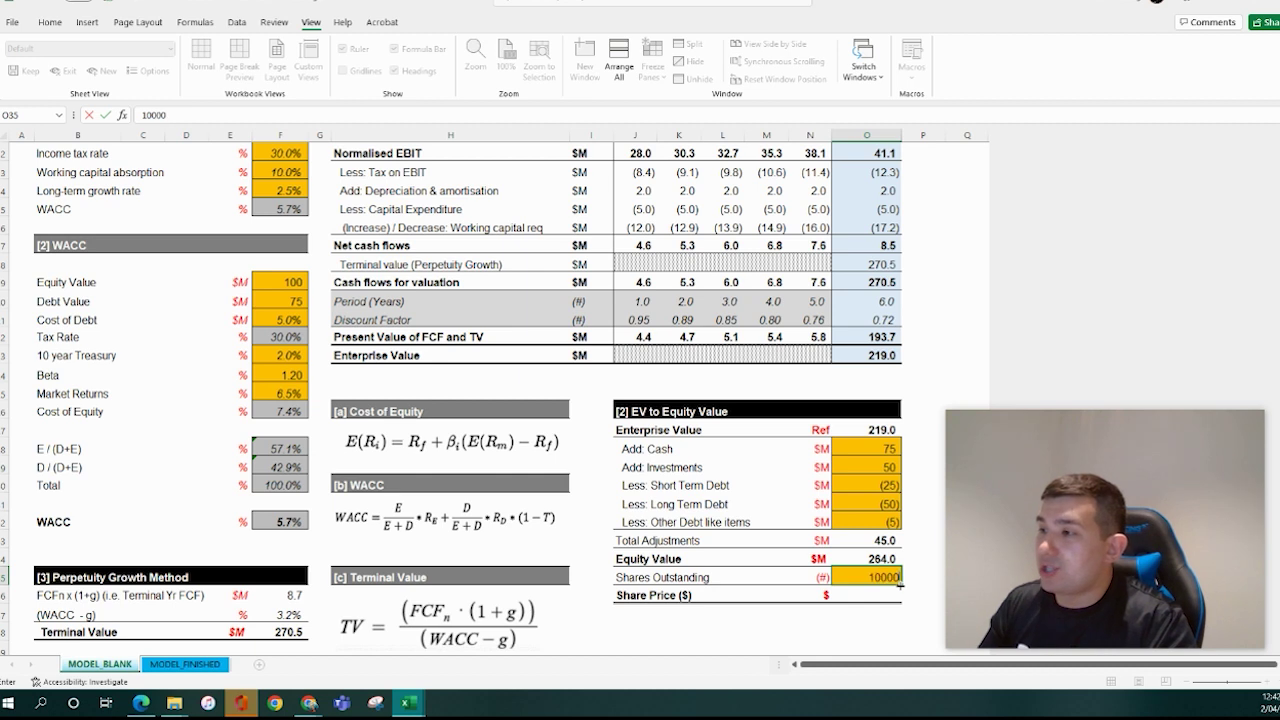
key(Return)
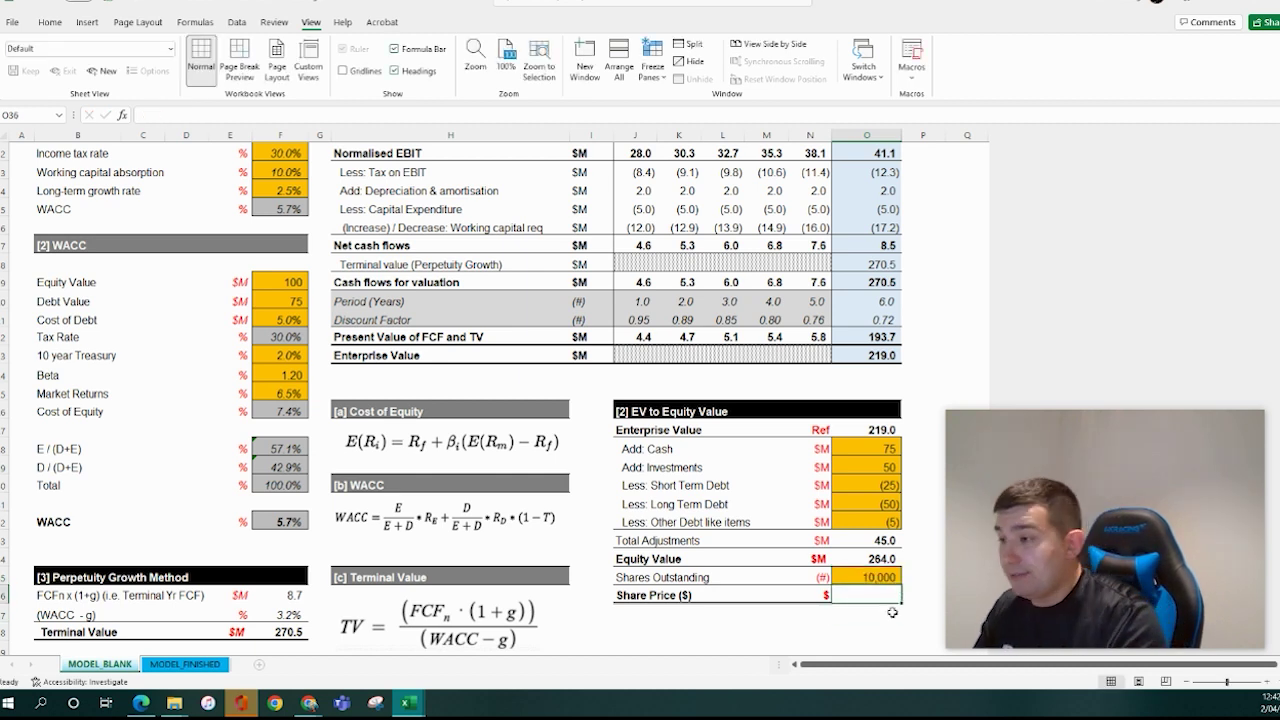
Calculate the Share Price in O36 from Equity Value and Shares Outstanding with =O34/O35*1000
text(=)
click(877, 558)
text(/)
click(875, 577)
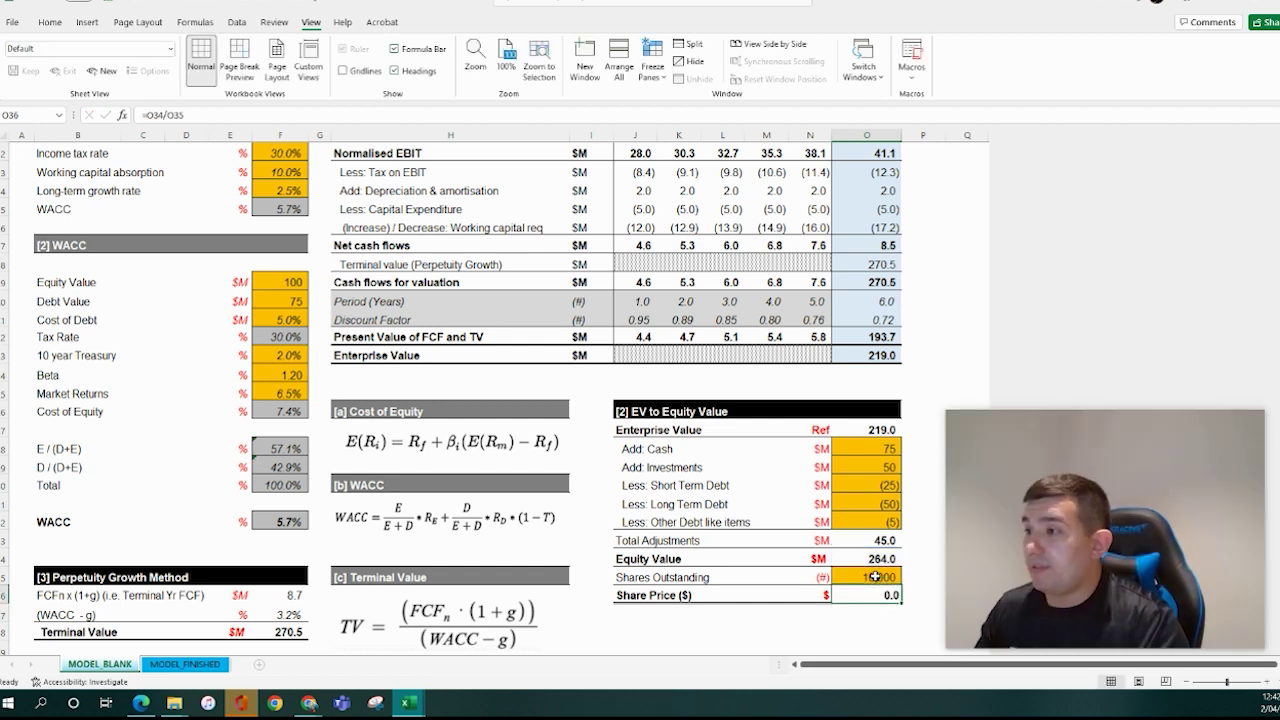
click(265, 115)
text(*1000)
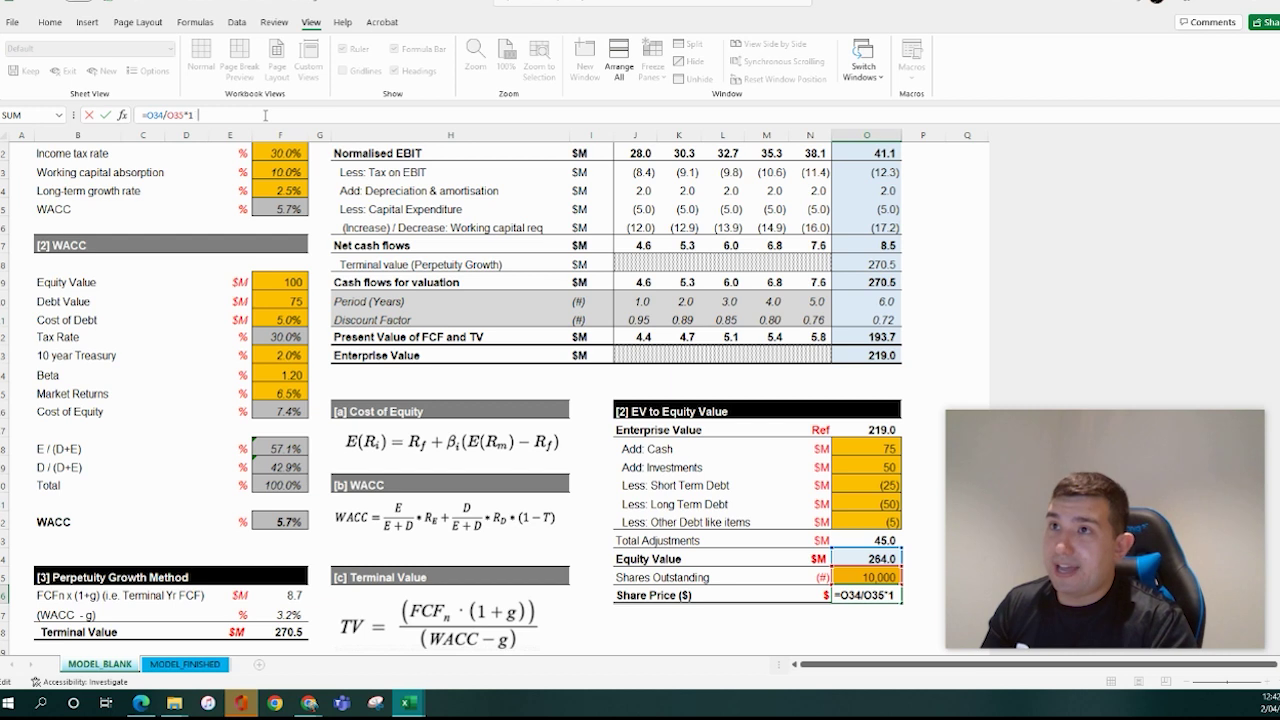
key(Return)
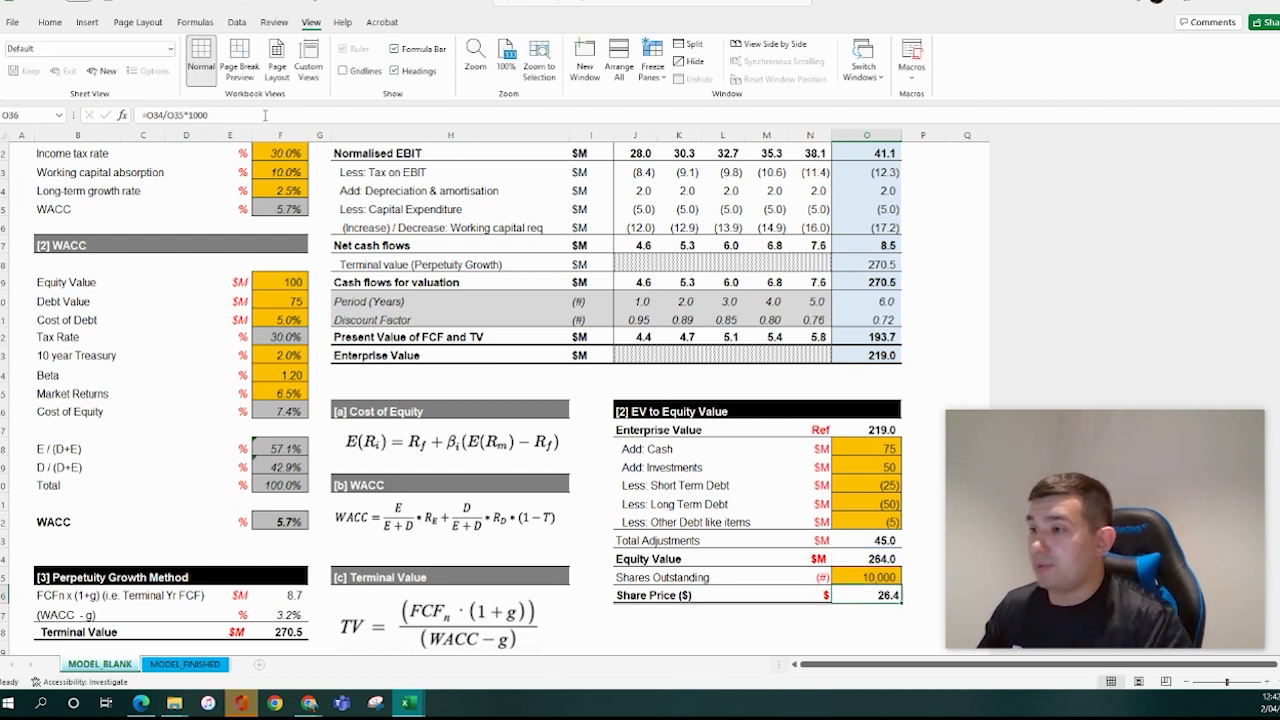
double_click(866, 595)
key(Escape)
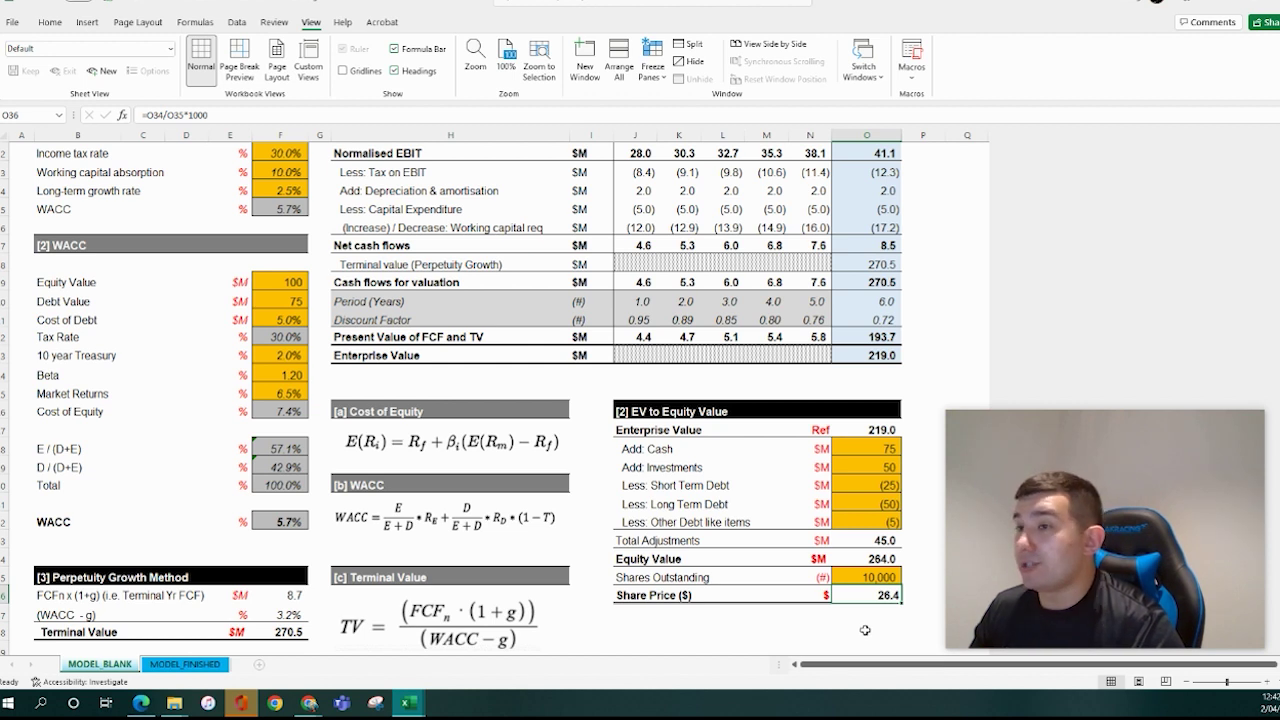
Examine the DCF Analysis rows for revenue, Normalised EBITDA, tax, depreciation, capital expenditure and working capital alongside the equity bridge
click(722, 448)
scroll(652, 538, up, 3)
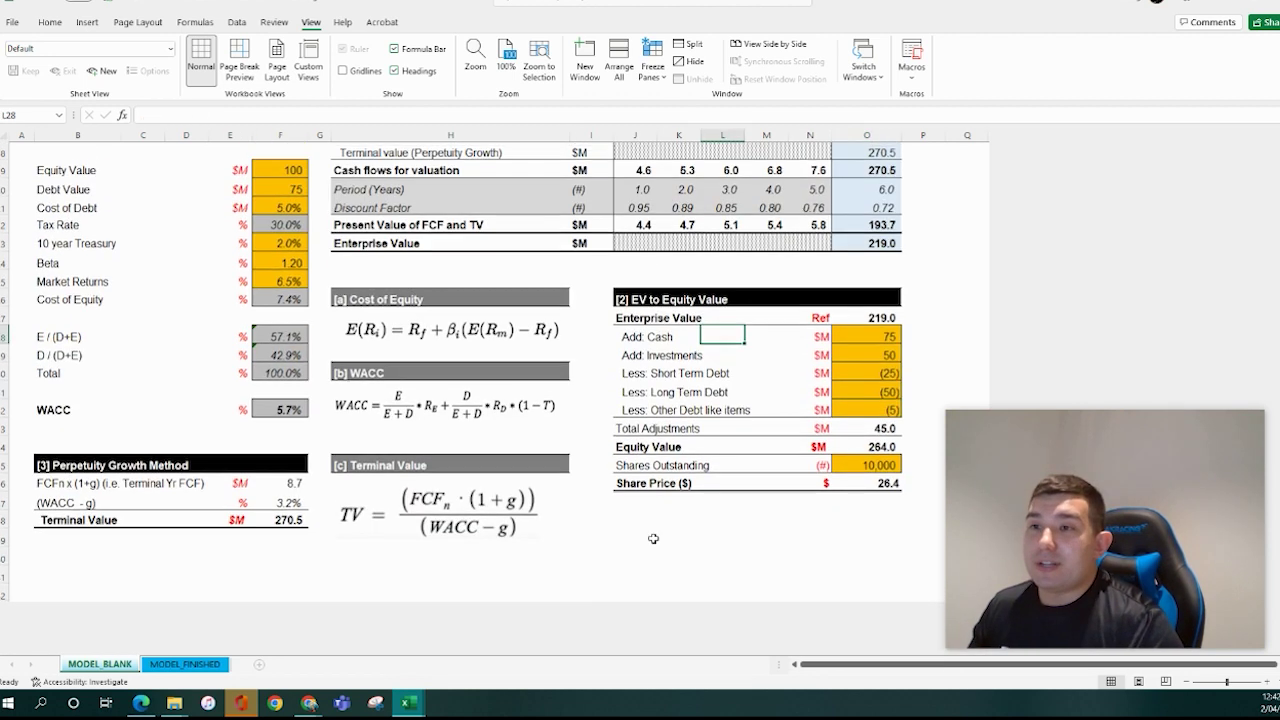
scroll(652, 538, down, 1)
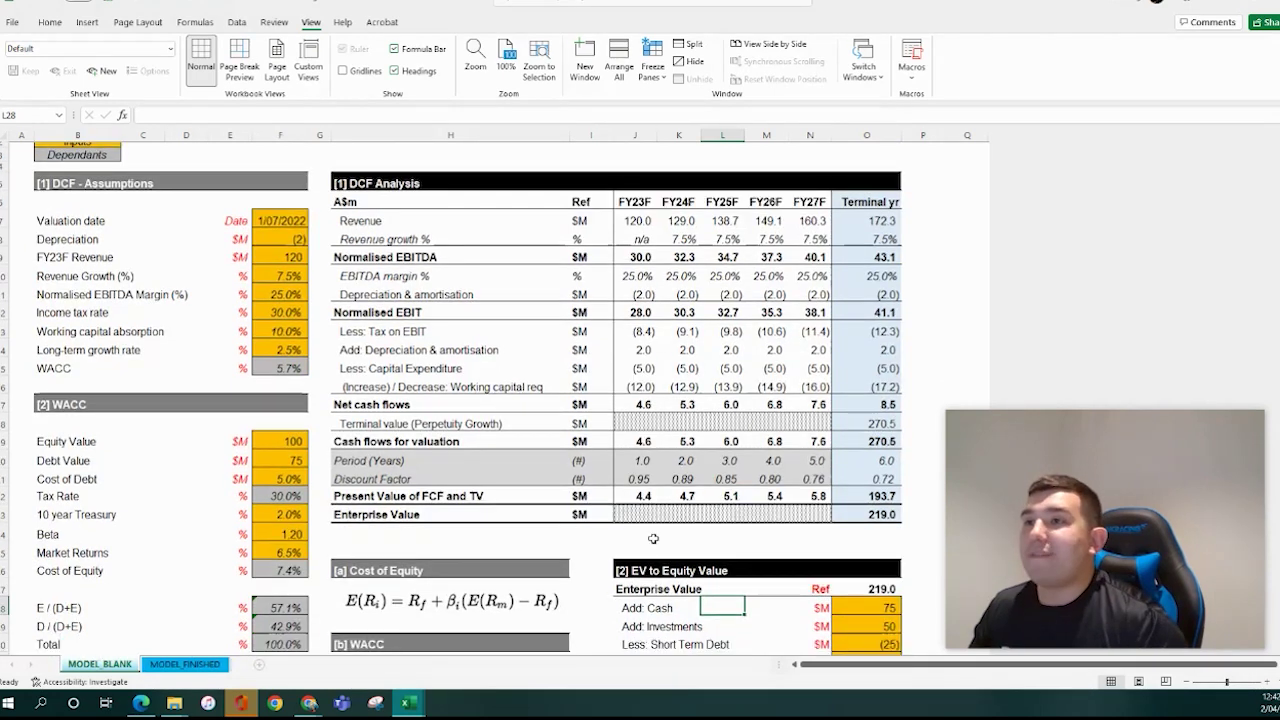
ctrl+scroll(650, 538, down, 2)
scroll(642, 539, down, 2)
scroll(630, 531, up, 1)
drag(524, 190, 766, 198)
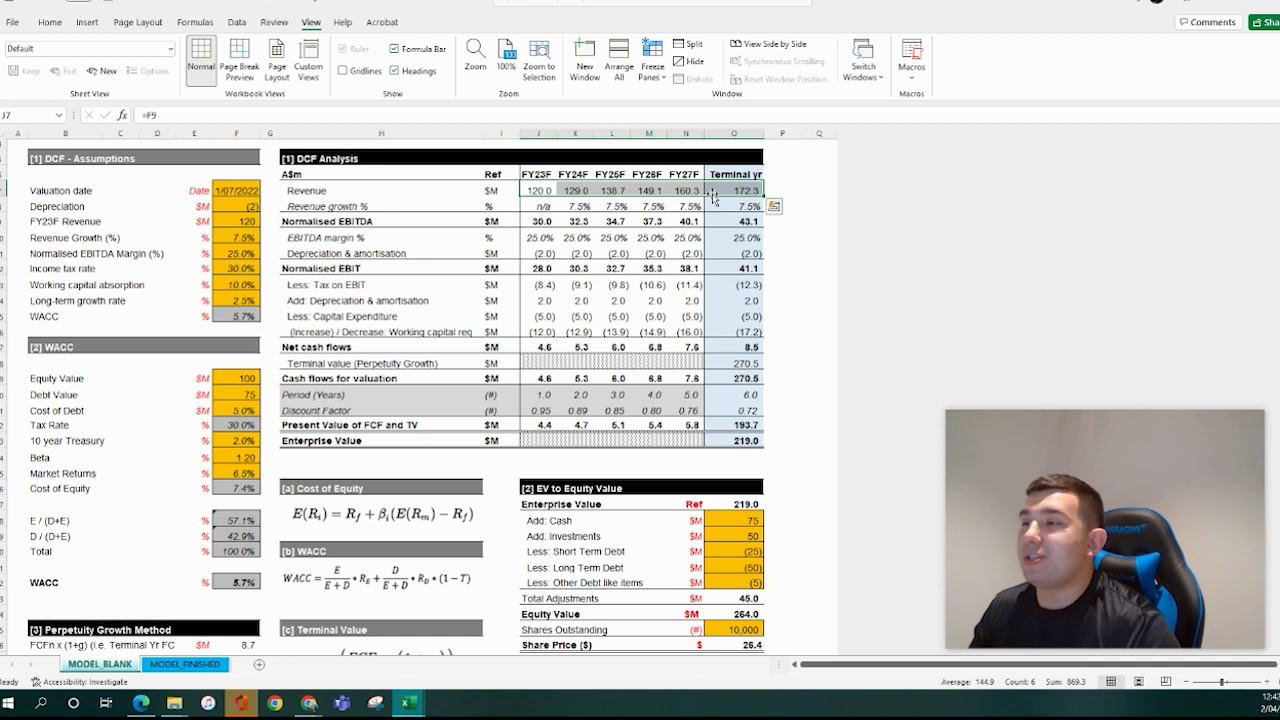
drag(545, 221, 713, 218)
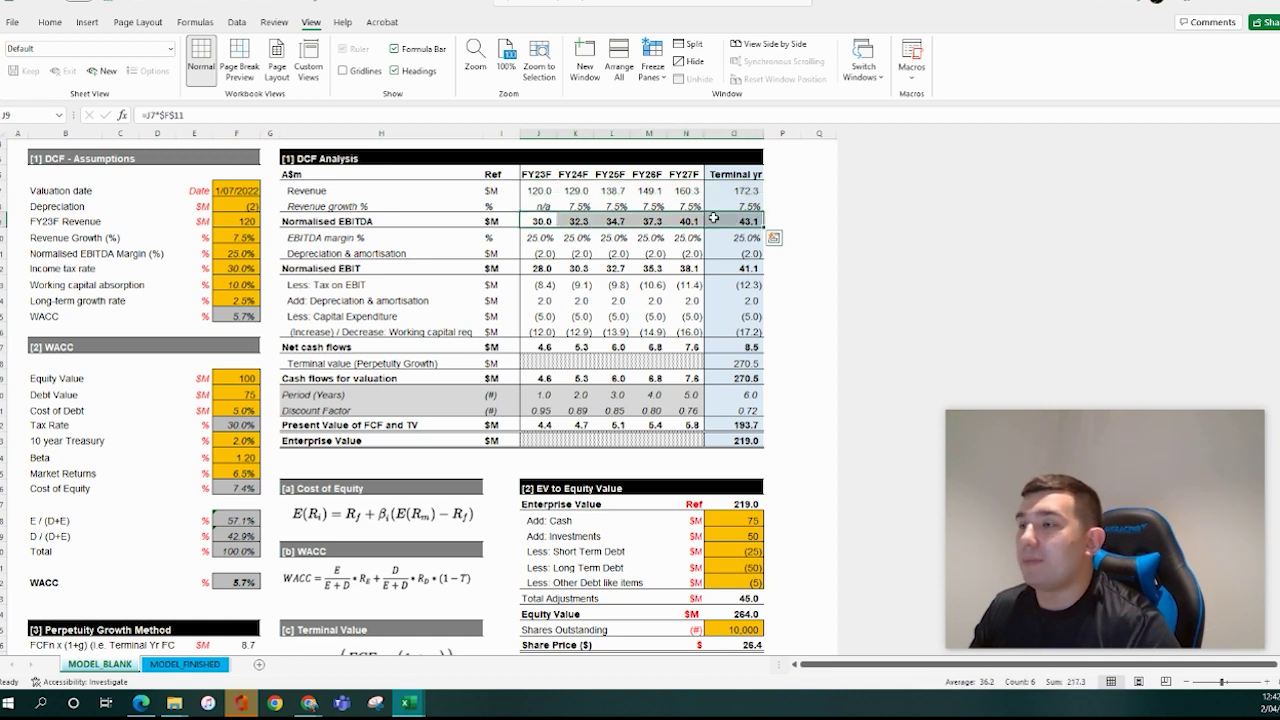
drag(540, 285, 728, 328)
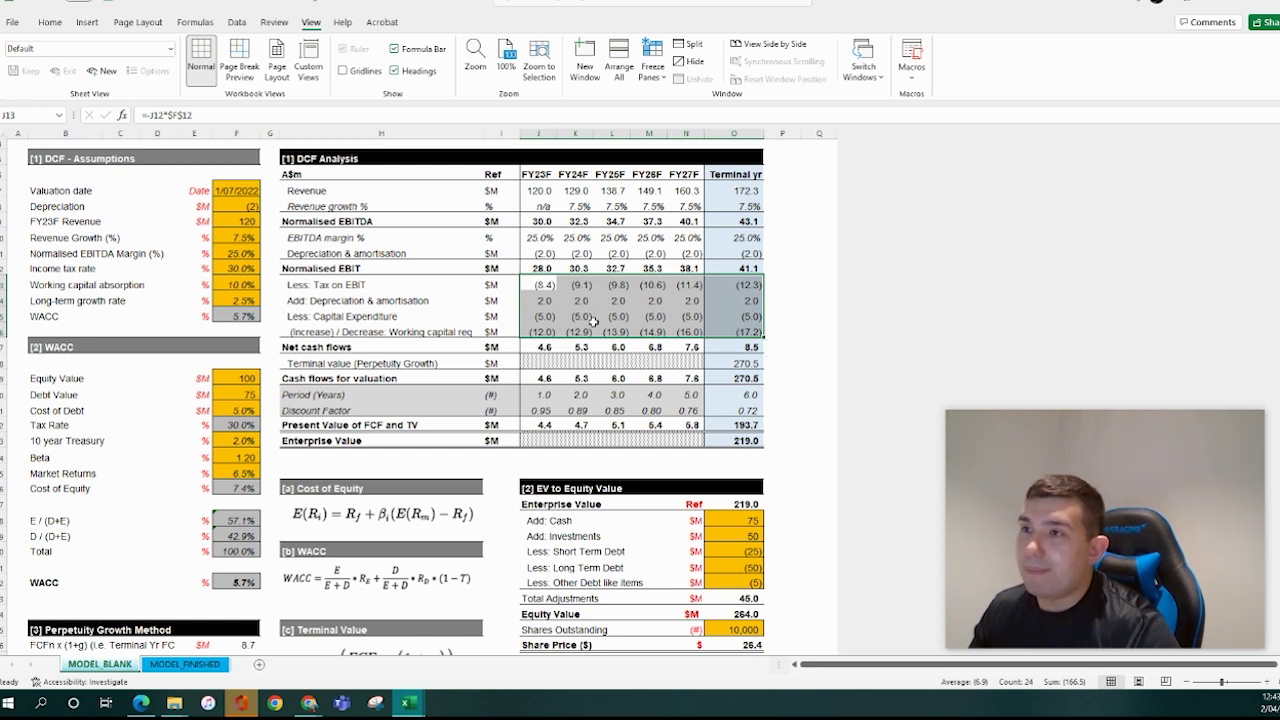
click(588, 330)
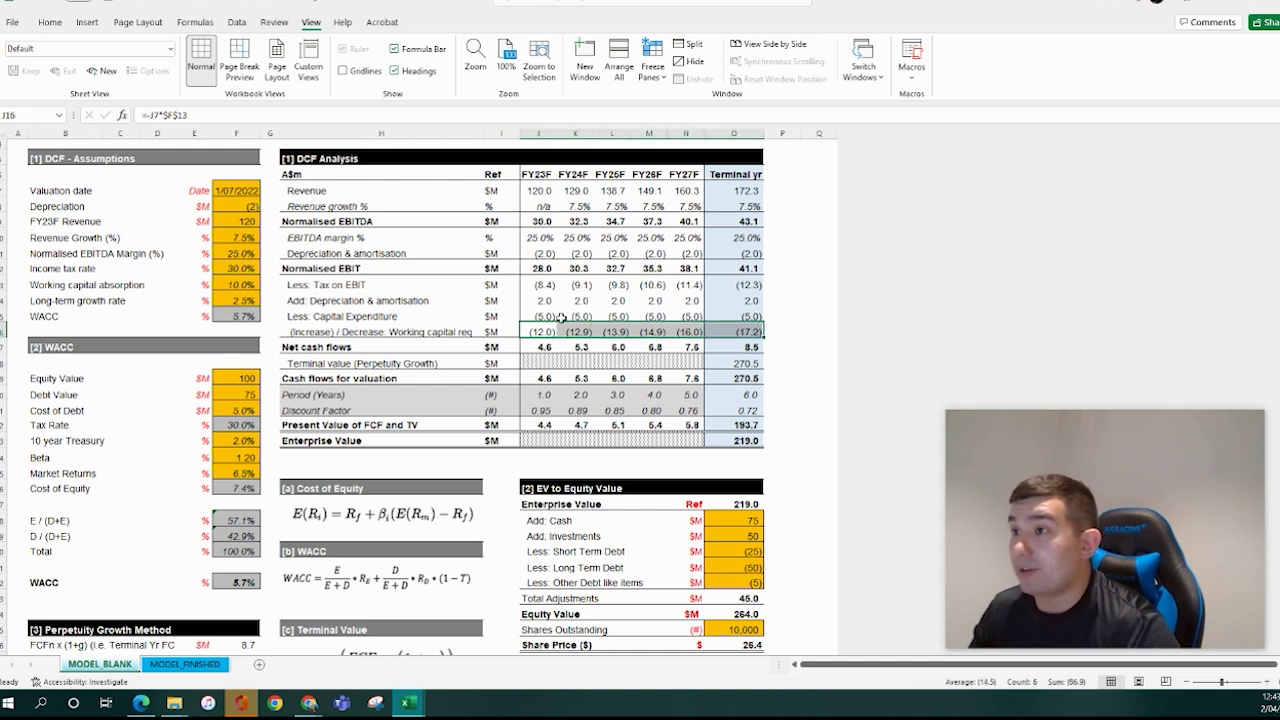
click(528, 315)
drag(528, 315, 711, 315)
drag(545, 300, 750, 298)
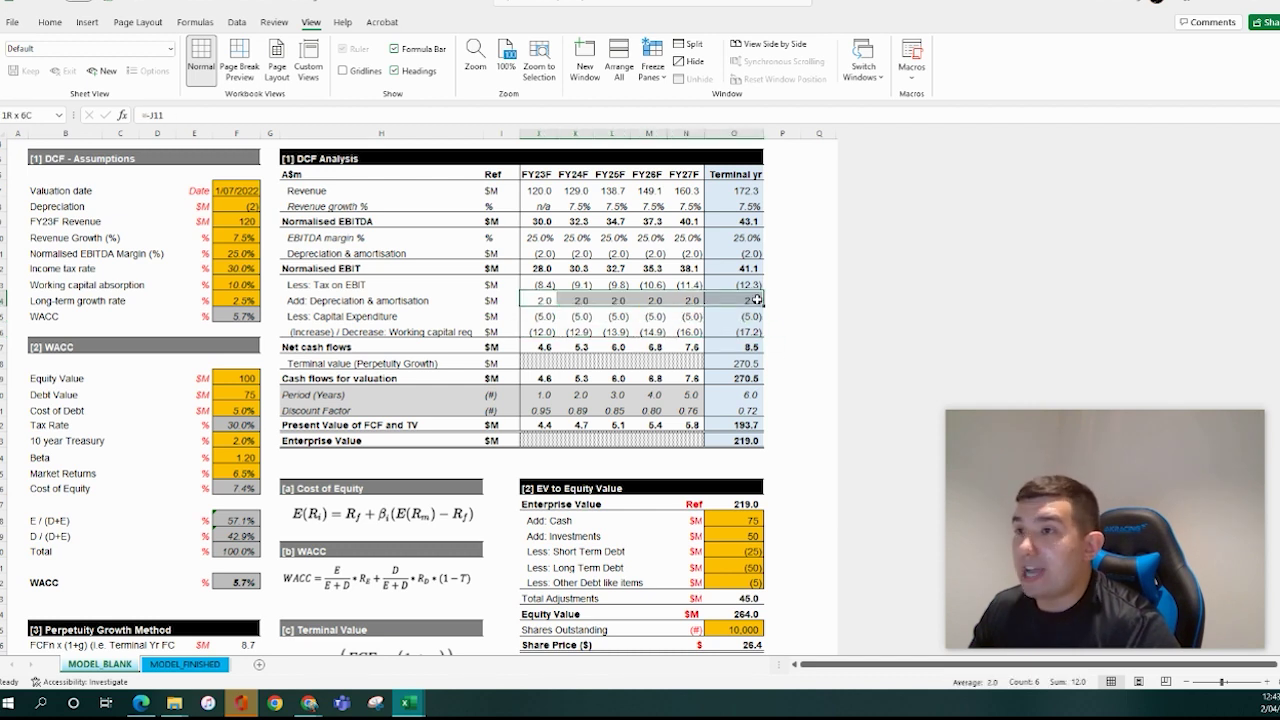
drag(537, 190, 690, 190)
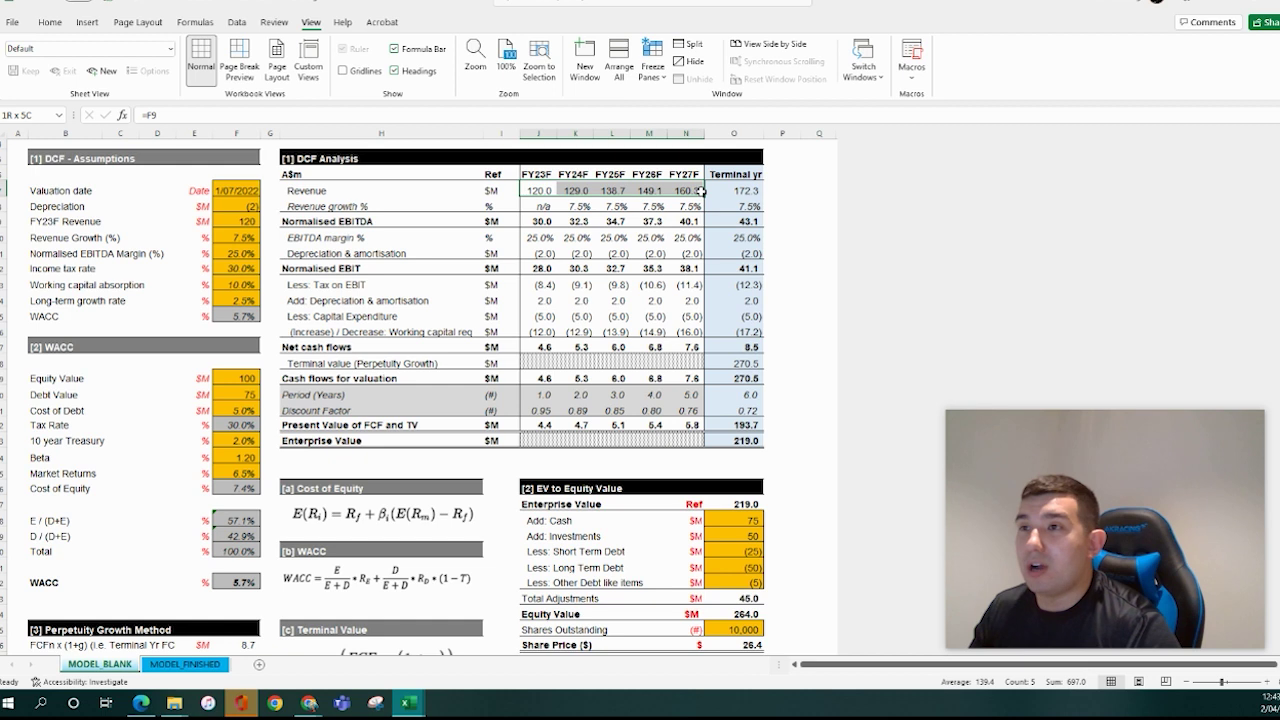
drag(540, 221, 733, 220)
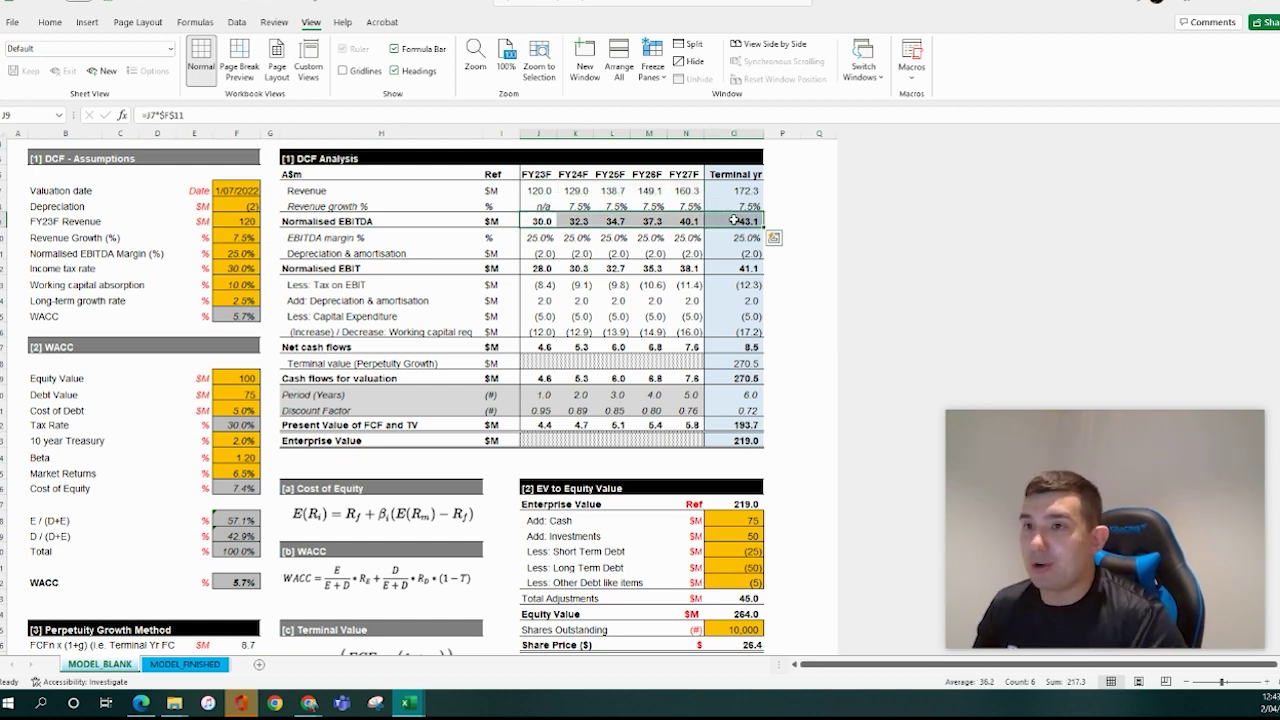
scroll(702, 270, down, 2)
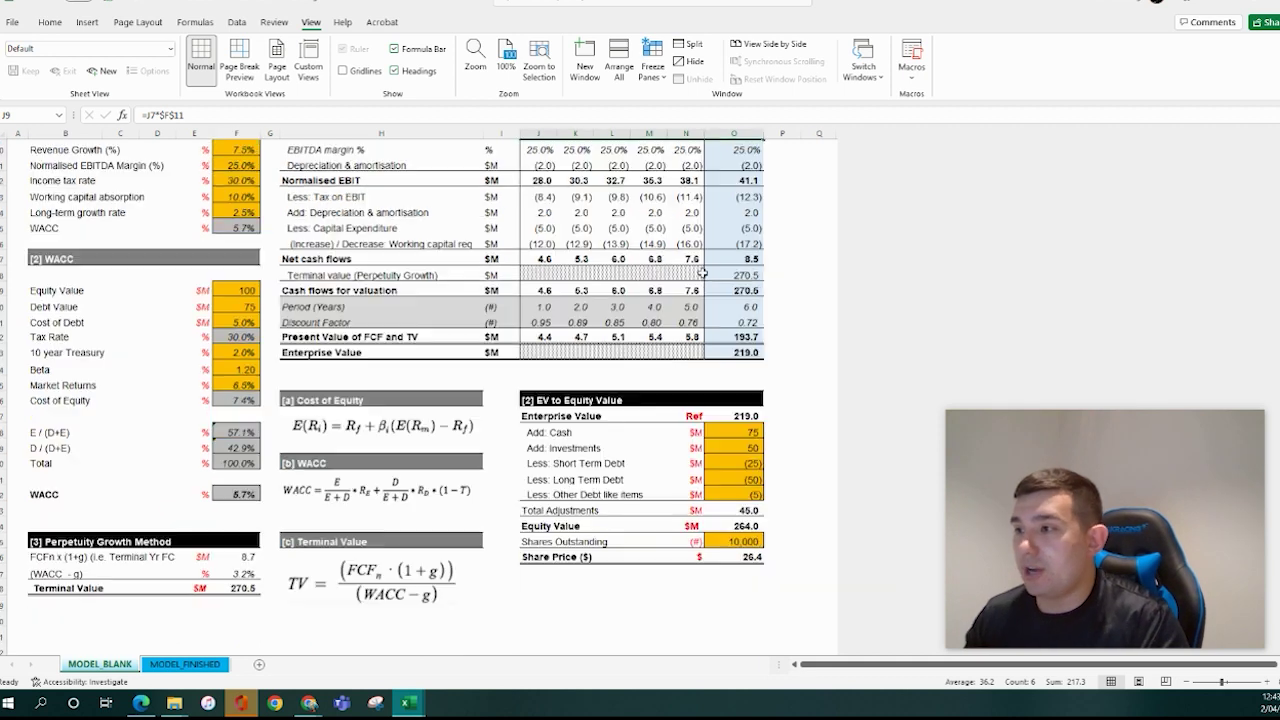
scroll(688, 430, up, 2)
scroll(690, 555, down, 1)
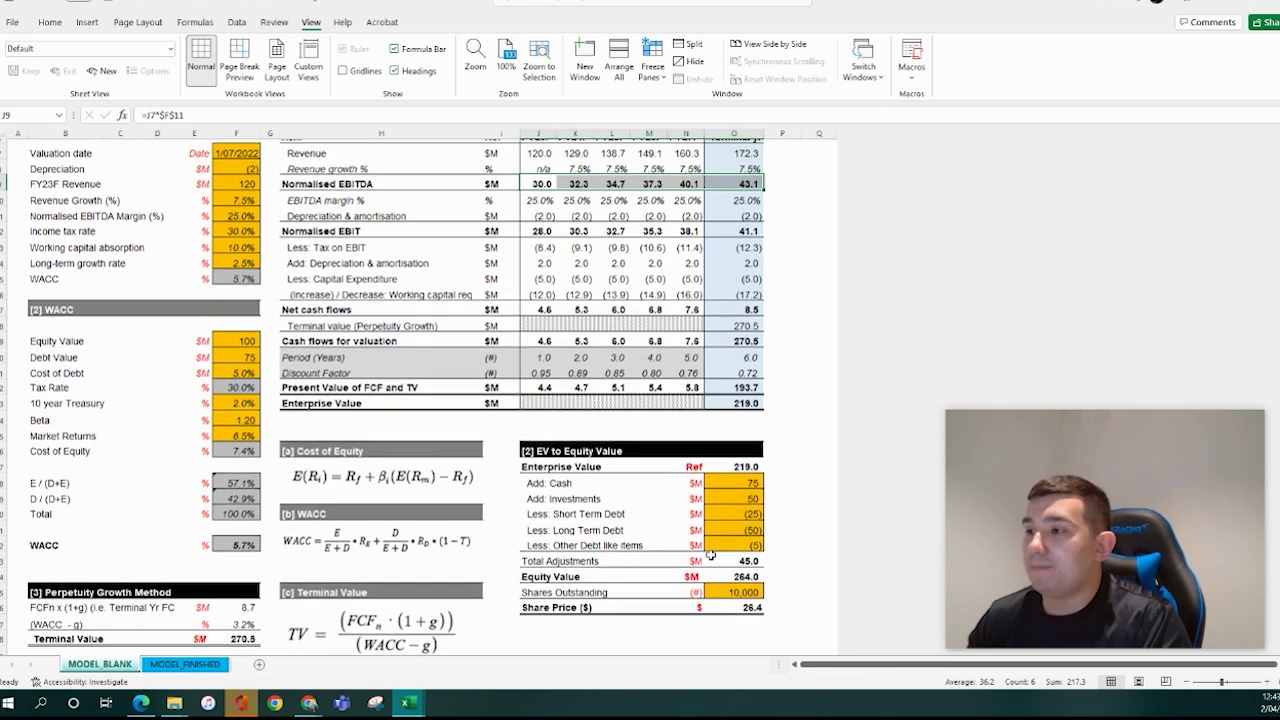
Try Revenue Growth at 10% and check its effect on the Share Price
click(745, 604)
click(254, 197)
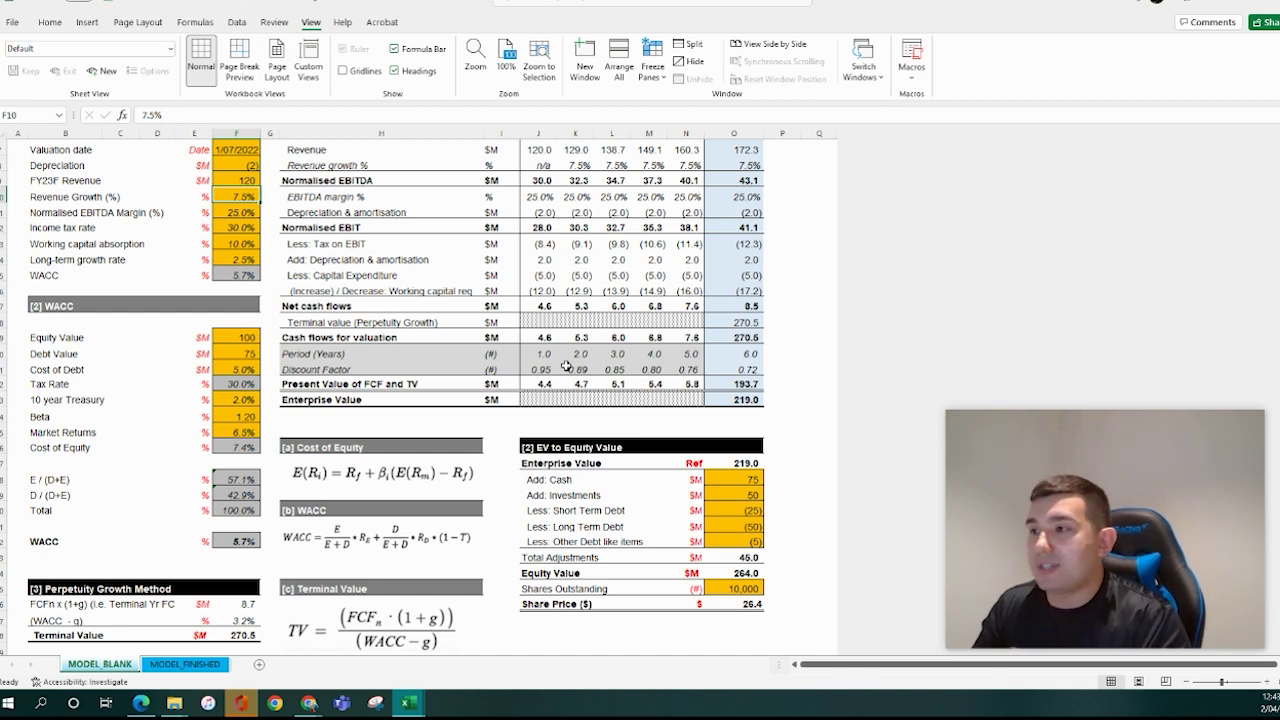
text(10)
click(748, 623)
click(752, 606)
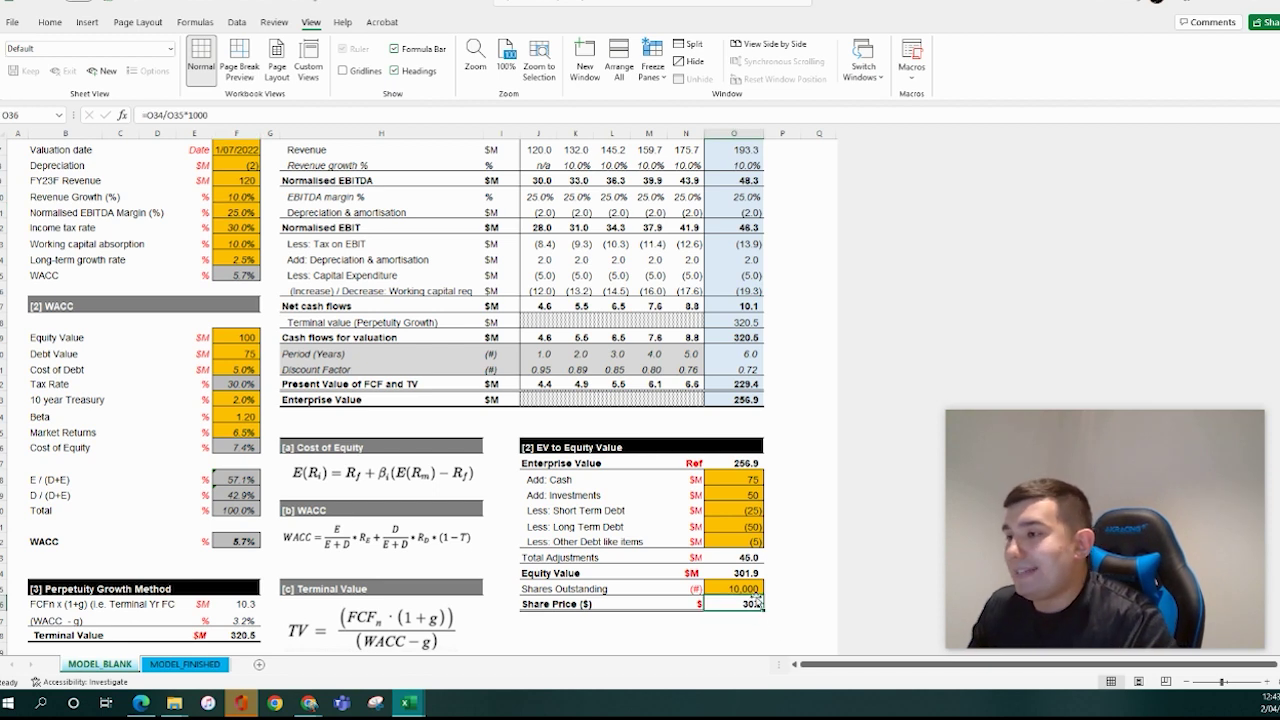
click(755, 622)
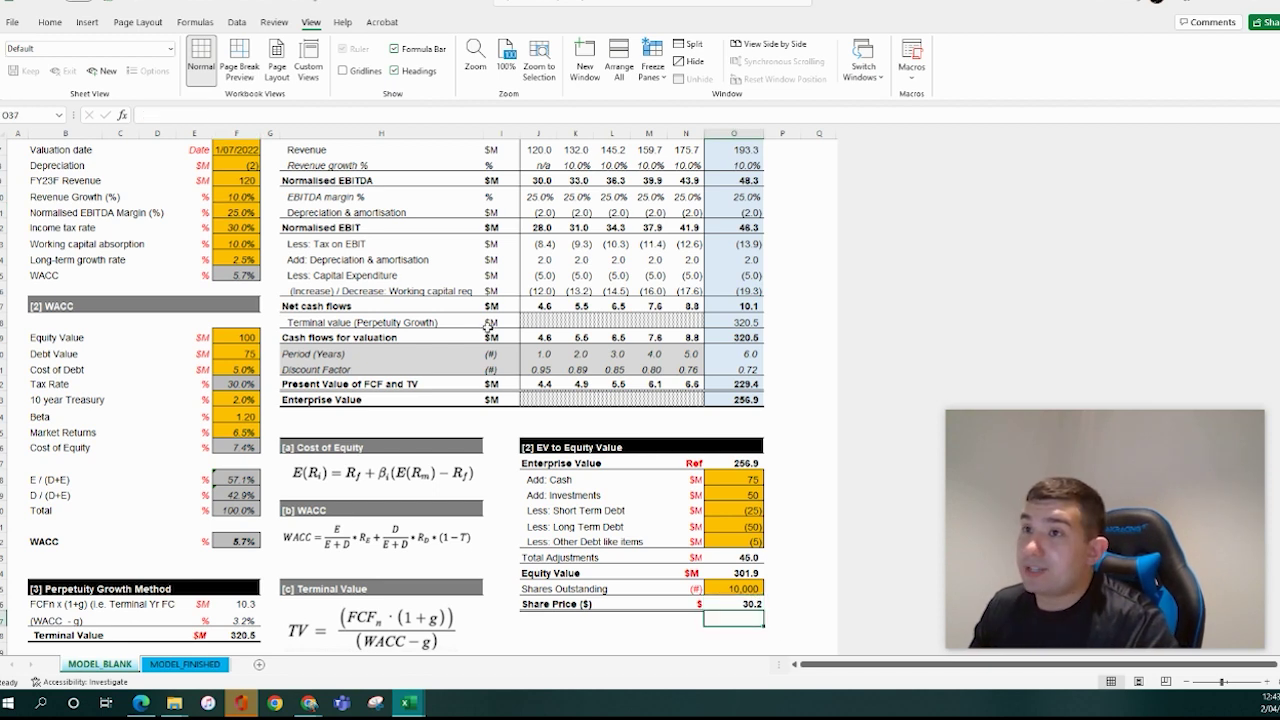
Set Revenue Growth to 15% and check the Share Price
click(228, 196)
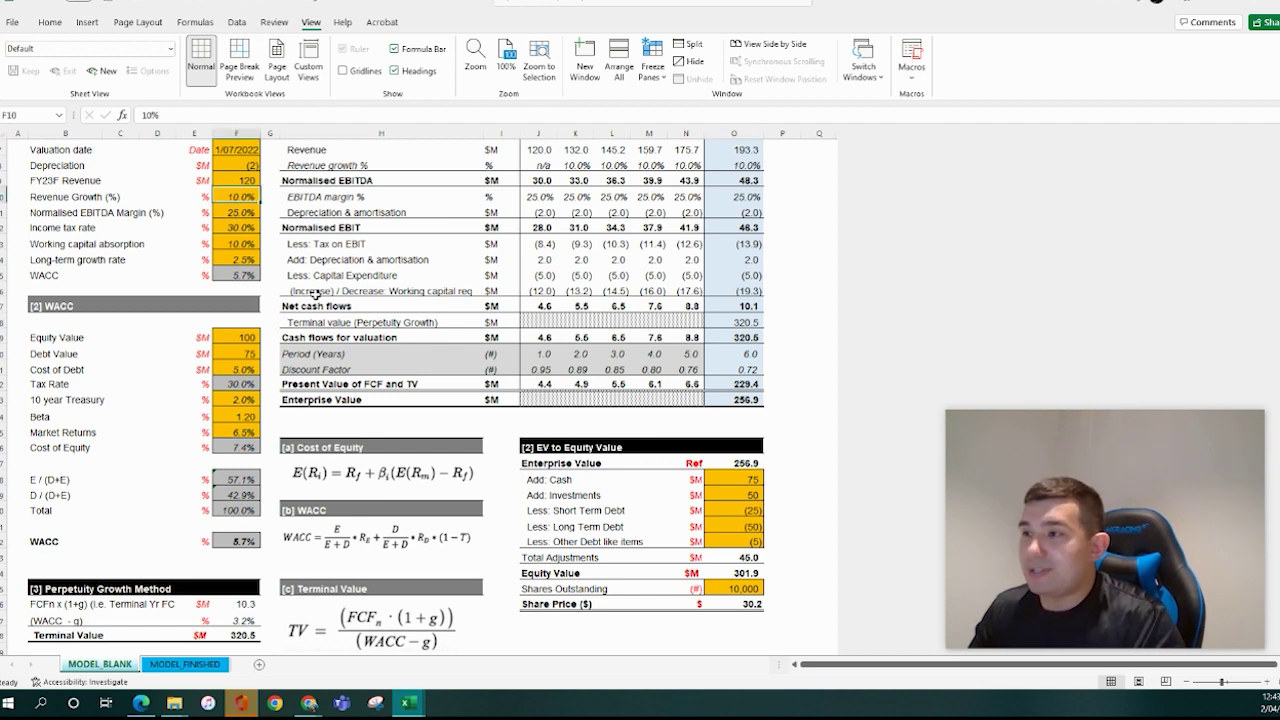
text(15)
key(Return)
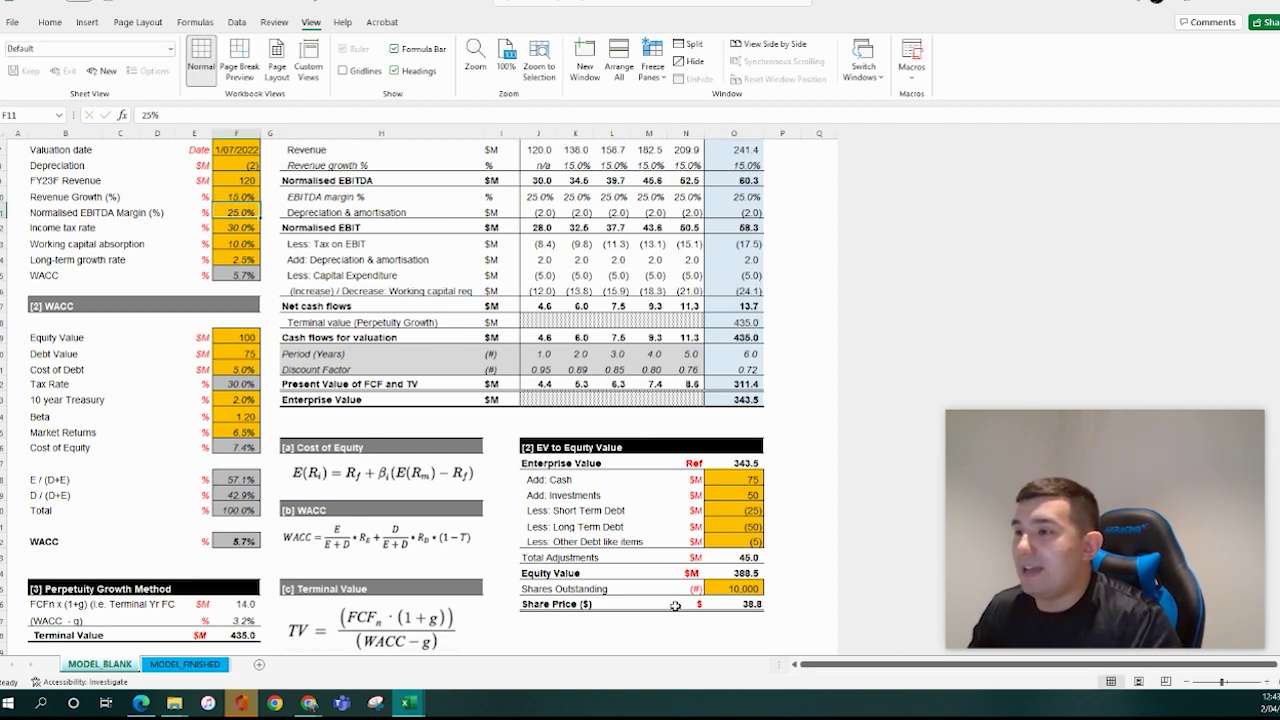
click(744, 612)
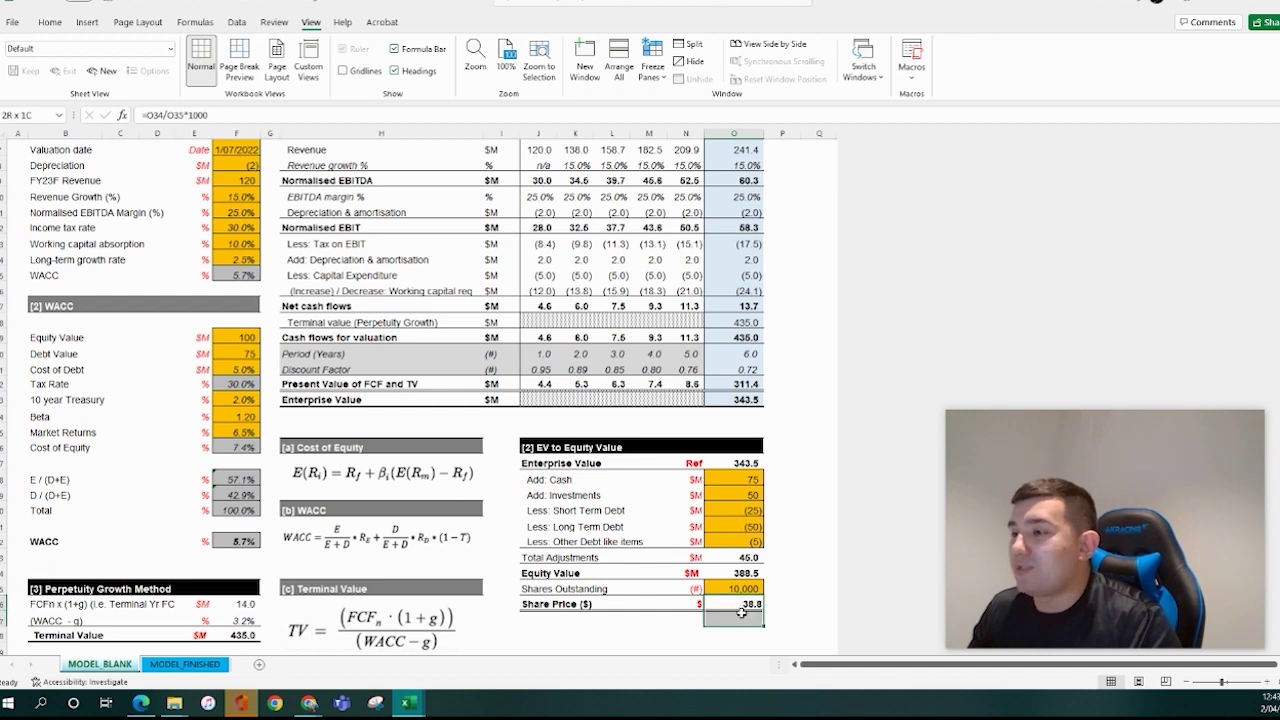
Review the Share Price, the Revenue and cash flow adjustment rows of the DCF Analysis, and the EV to Equity Value bridge
click(741, 617)
click(750, 604)
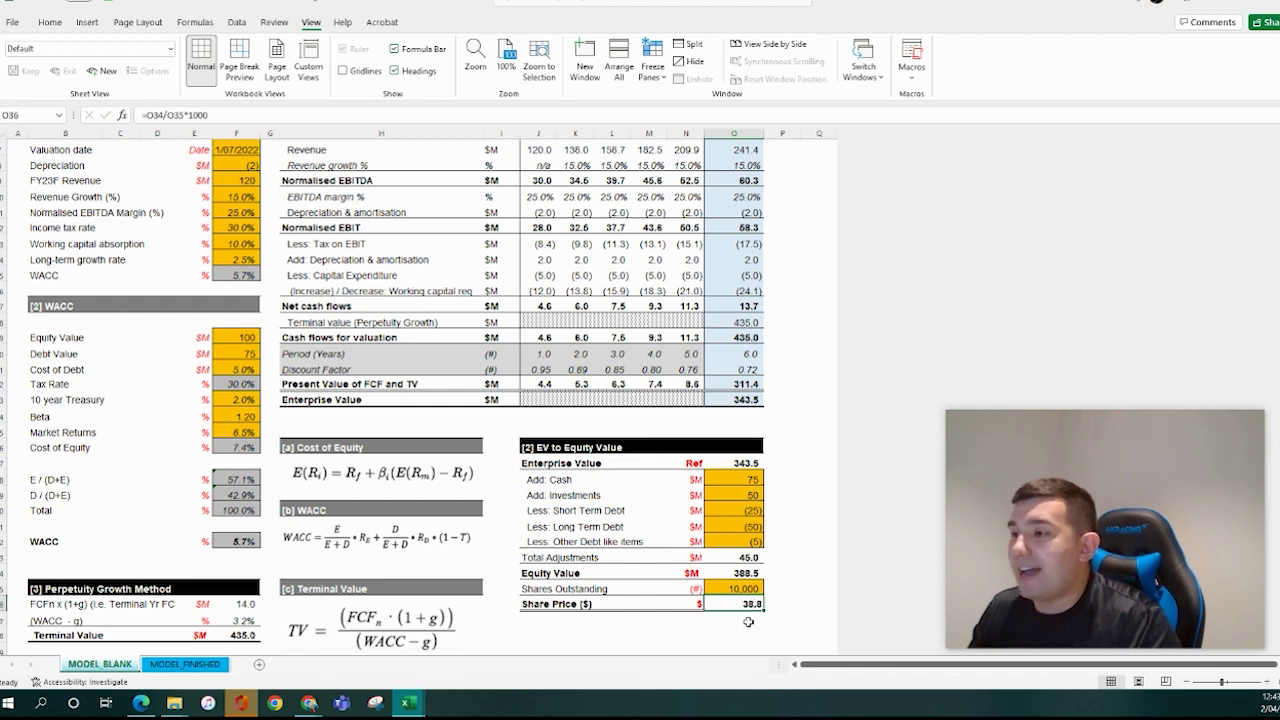
click(754, 618)
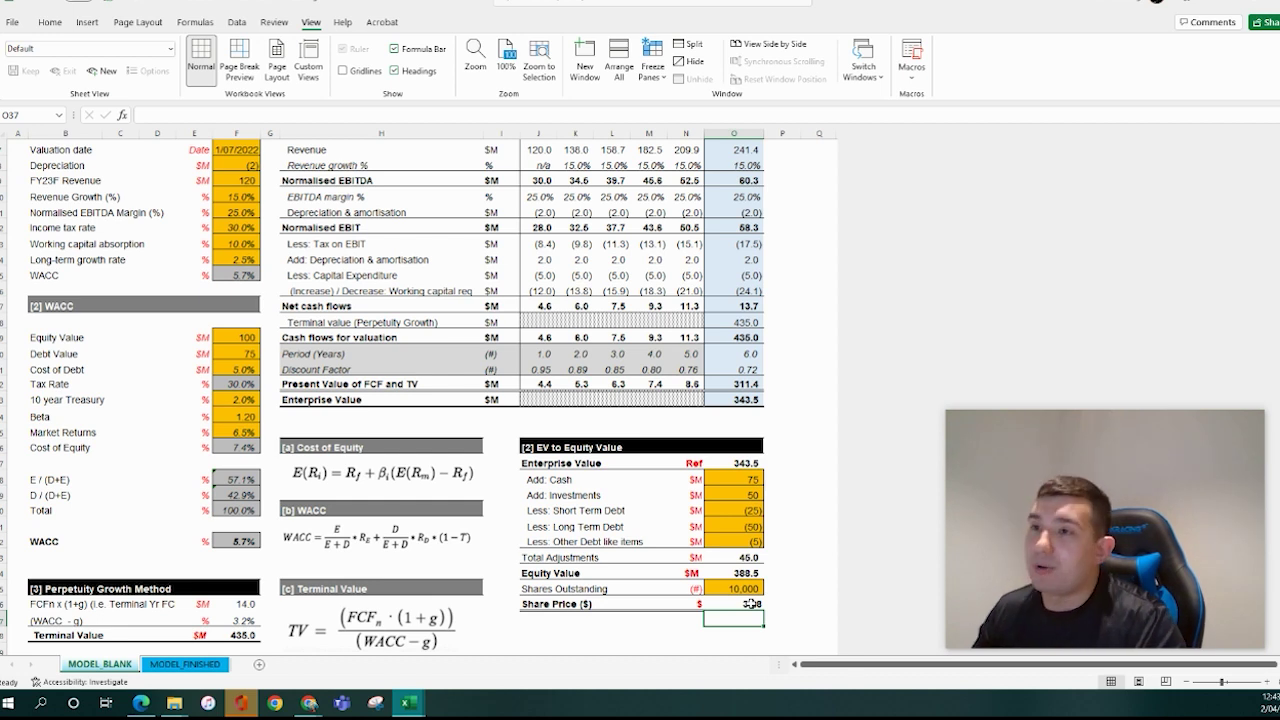
scroll(684, 459, up, 2)
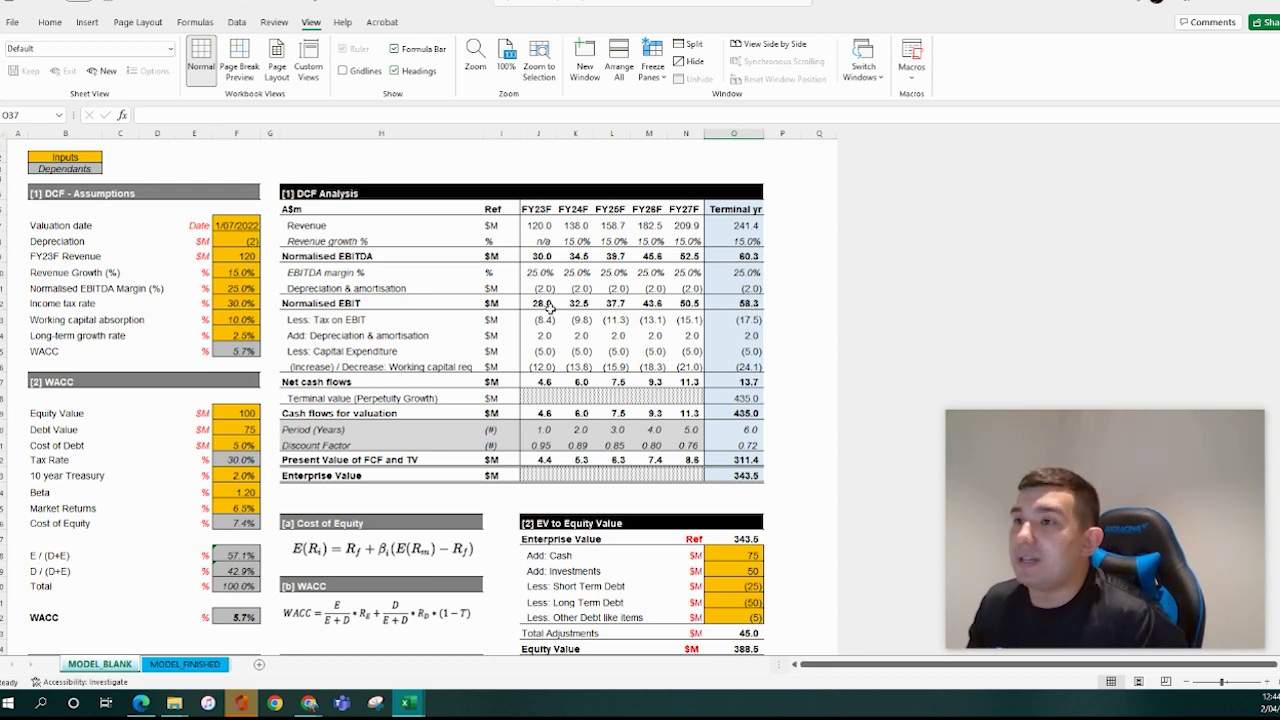
drag(348, 336, 735, 366)
drag(300, 225, 735, 225)
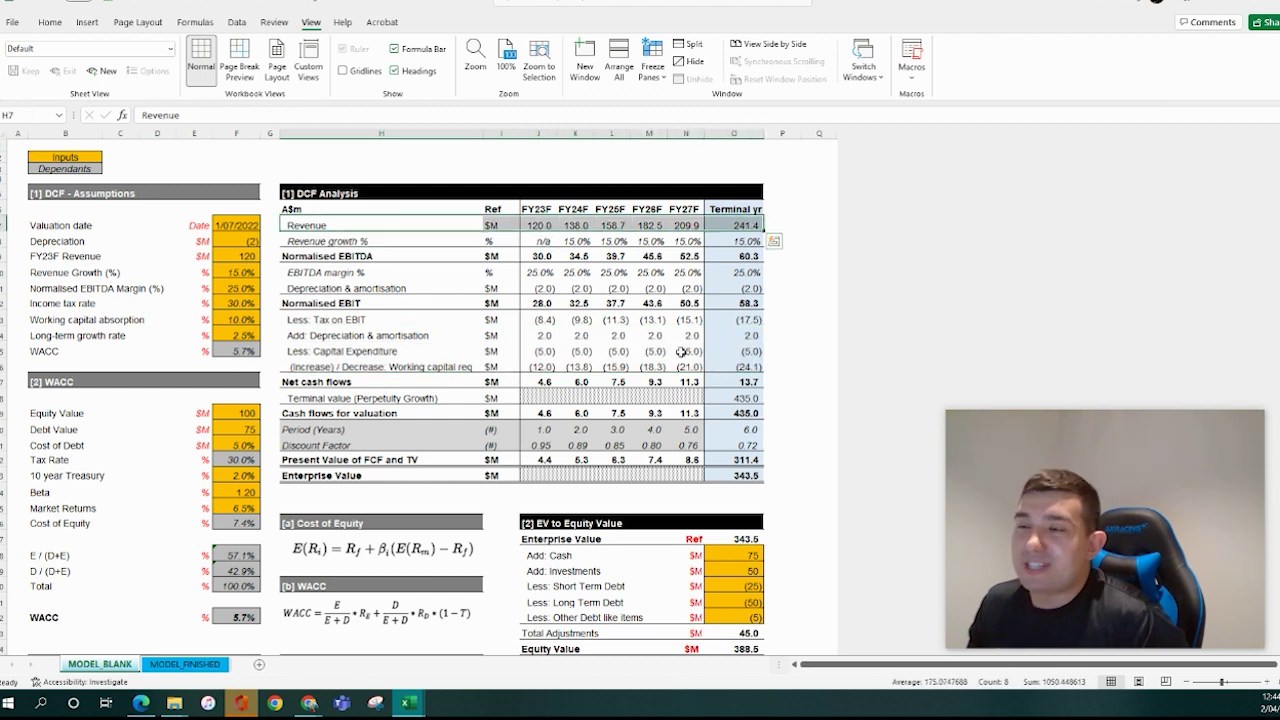
scroll(540, 458, down, 2)
scroll(540, 458, down, 2)
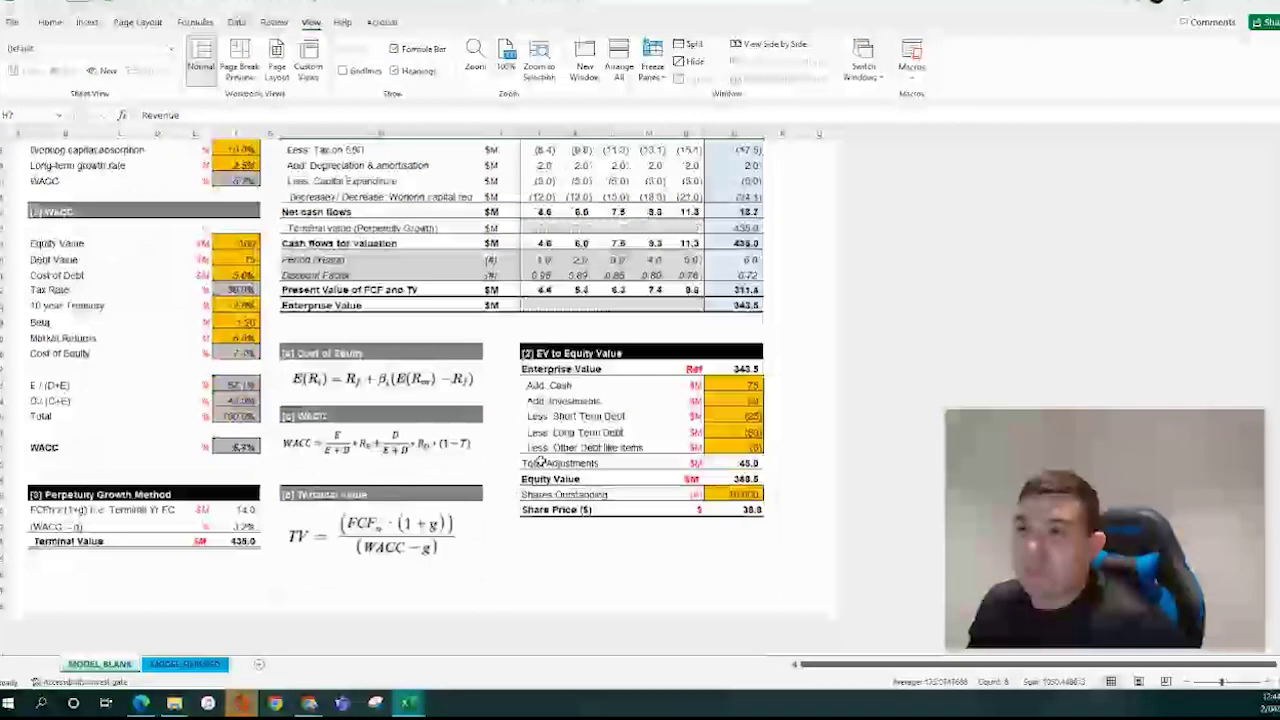
scroll(410, 497, up, 2)
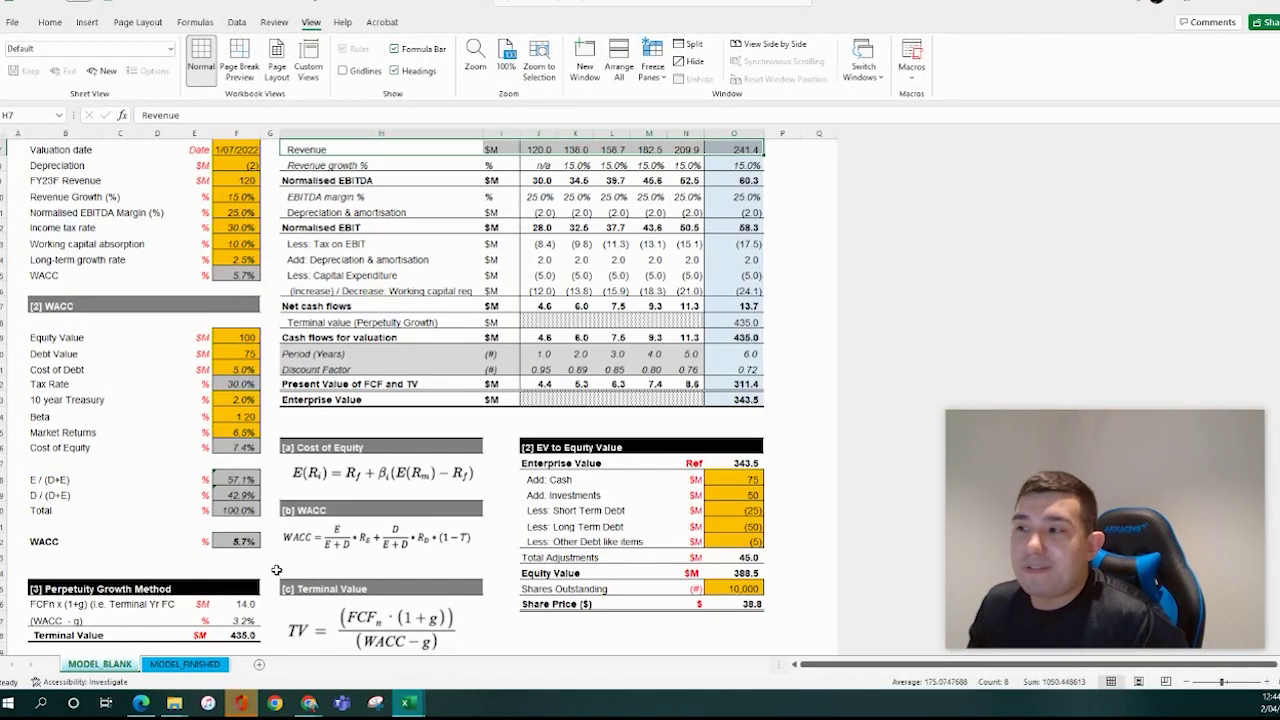
scroll(277, 570, up, 2)
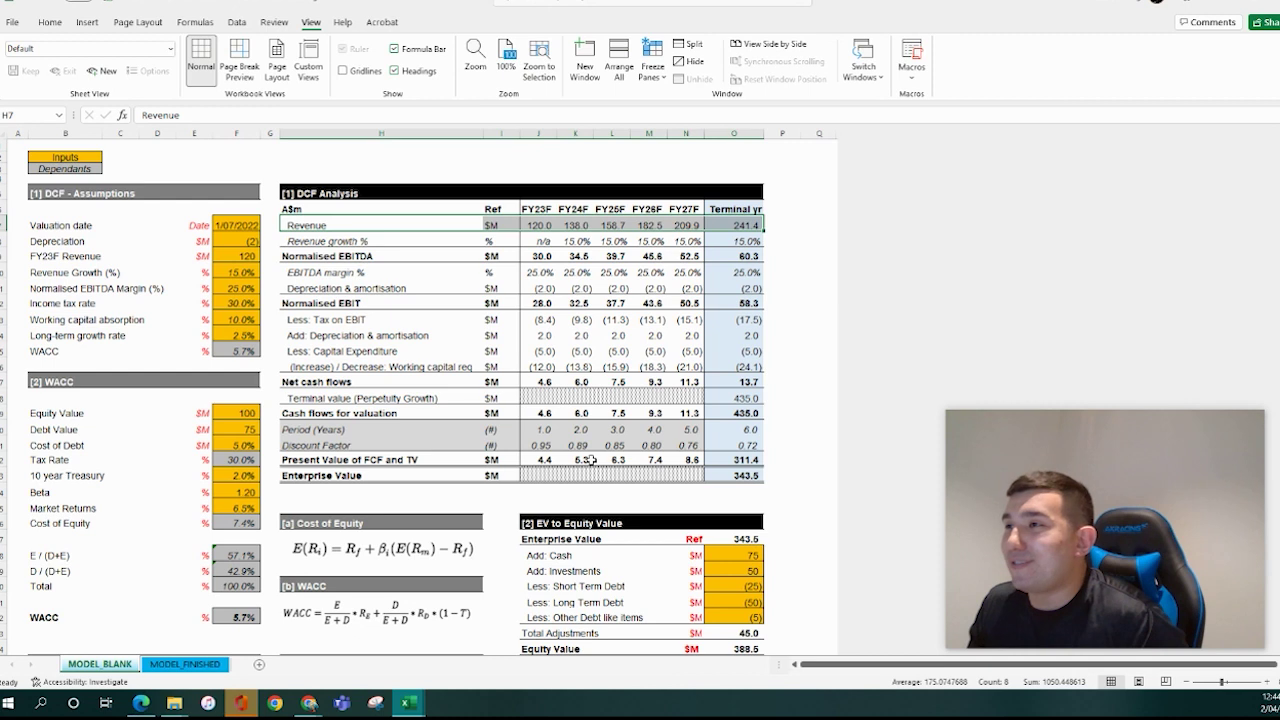